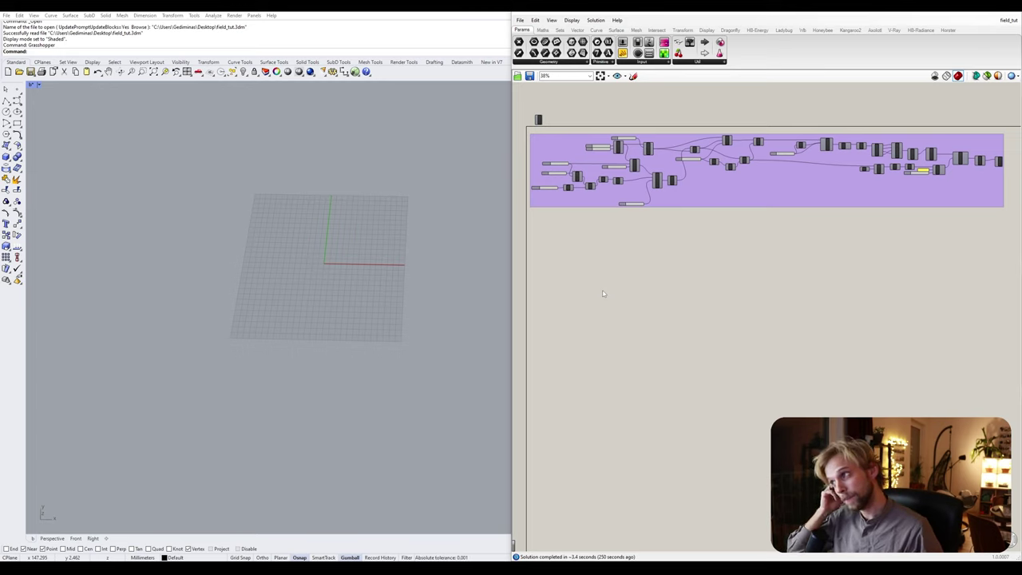
# - Add a Rectangle component in an empty area of the canvas below the purple group
pyautogui.moveTo(604, 293); pyautogui.dragTo(608, 196, button='right')
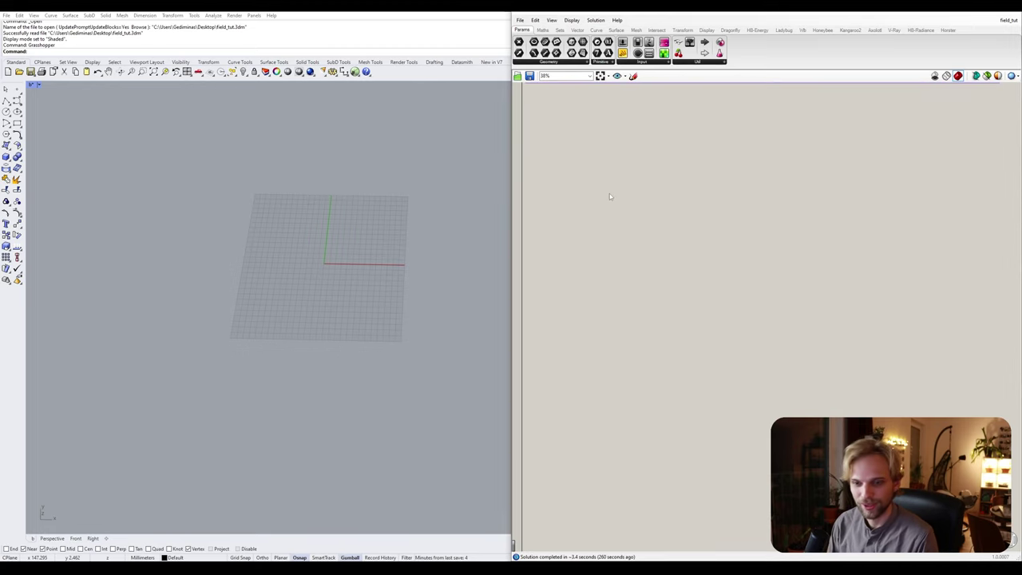
pyautogui.moveTo(723, 112); pyautogui.dragTo(618, 205, button='right')
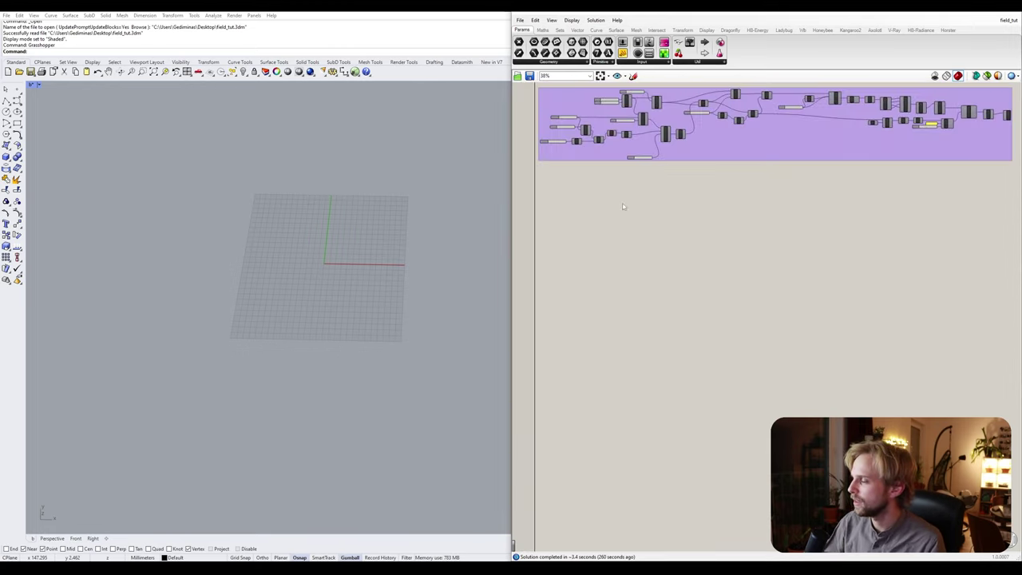
pyautogui.scroll(5, 631, 216)
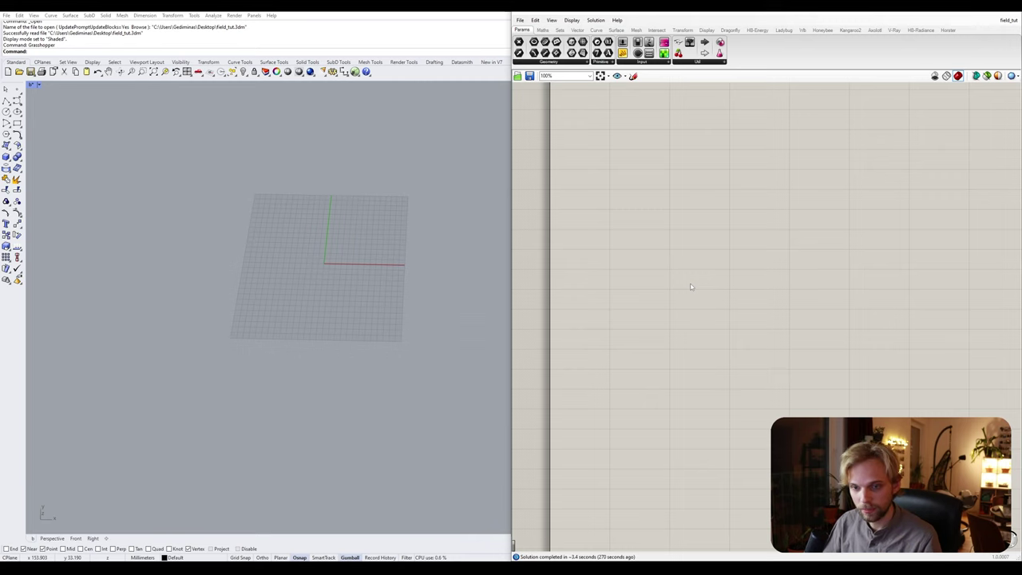
pyautogui.doubleClick(613, 175)
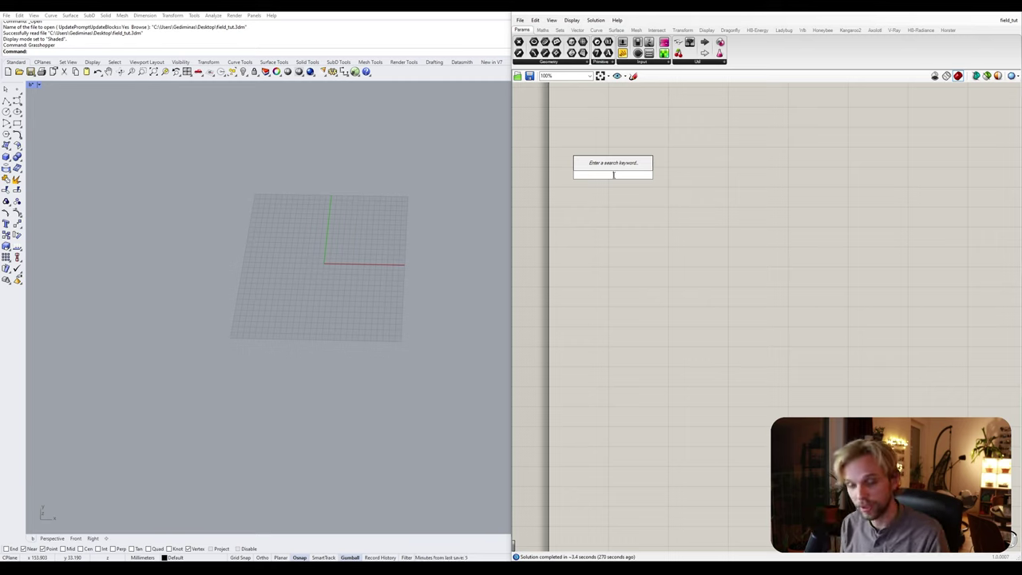
pyautogui.write('re')
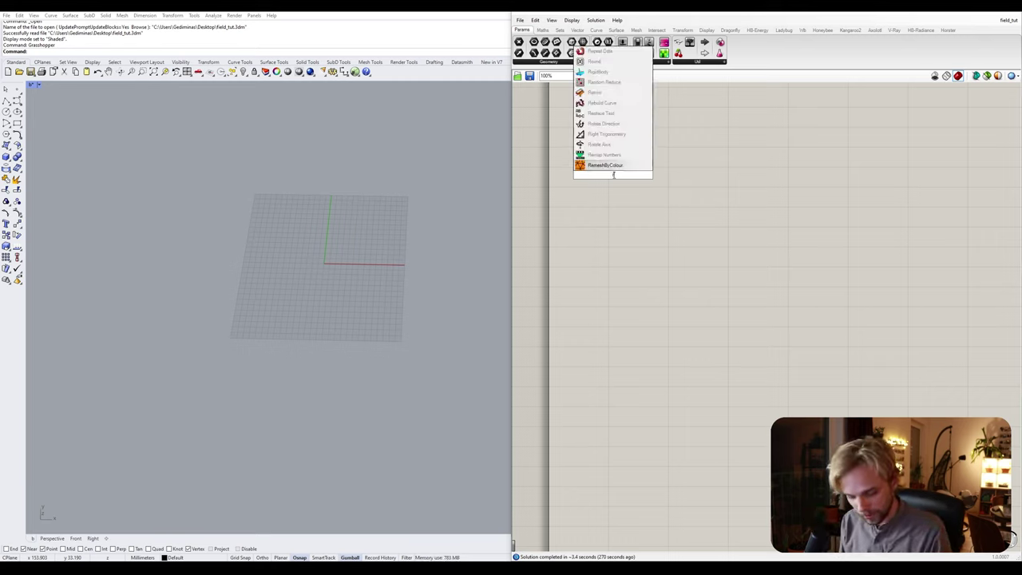
pyautogui.write('ctangle')
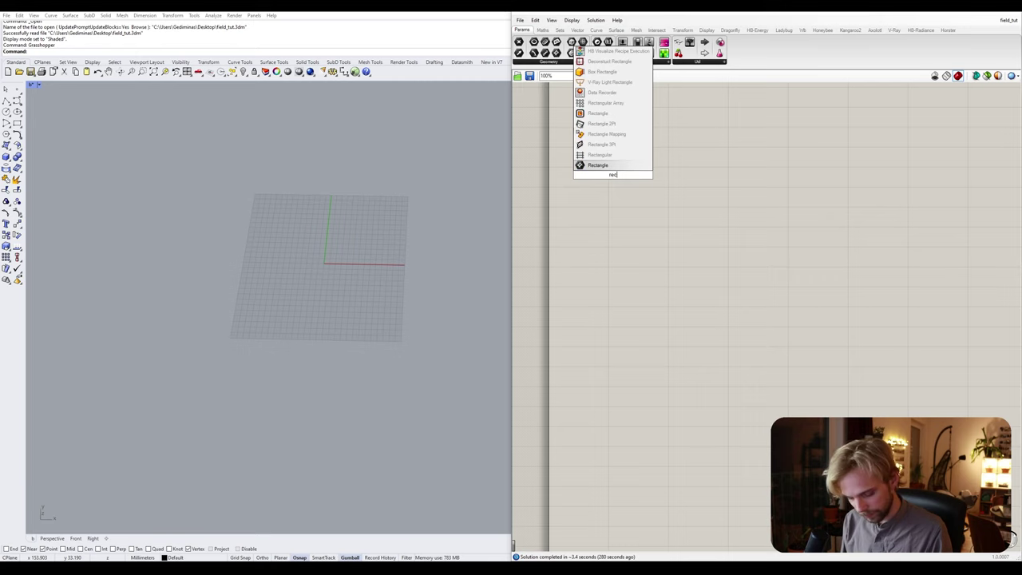
pyautogui.press('Return')
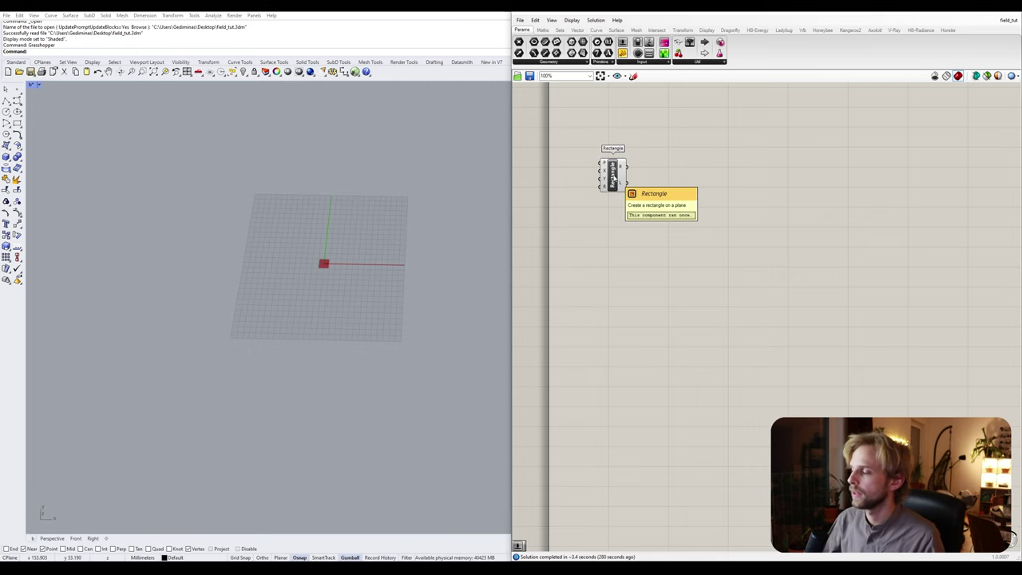
pyautogui.moveTo(615, 179); pyautogui.dragTo(630, 187)
pyautogui.scroll(2, 623, 184)
pyautogui.moveTo(609, 187); pyautogui.dragTo(656, 247, button='right')
pyautogui.moveTo(701, 252); pyautogui.dragTo(785, 243)
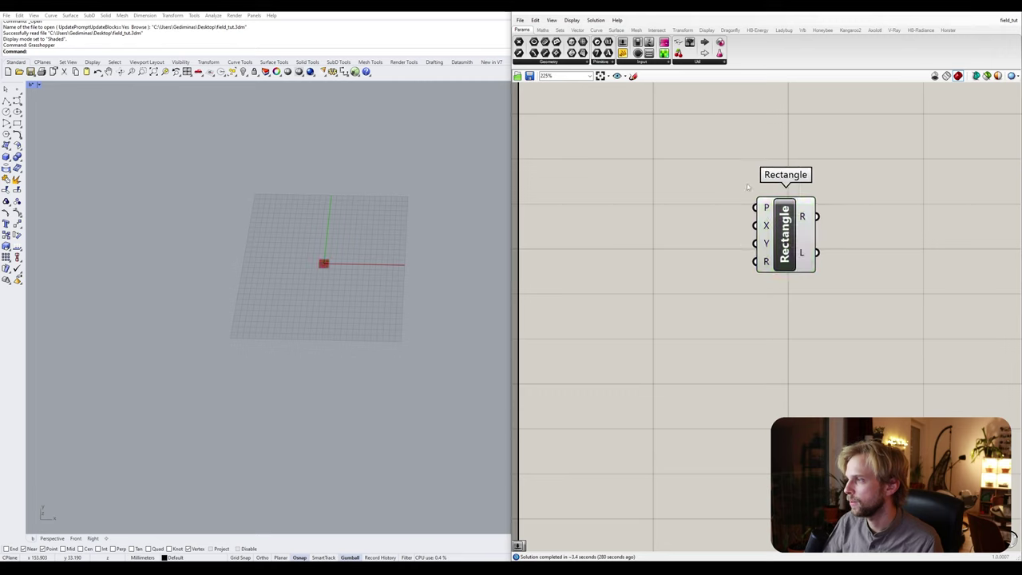
# - Add a number slider set to 1920, connect it to the Rectangle's X size input and align it beside that input
pyautogui.doubleClick(643, 246)
pyautogui.write('19')
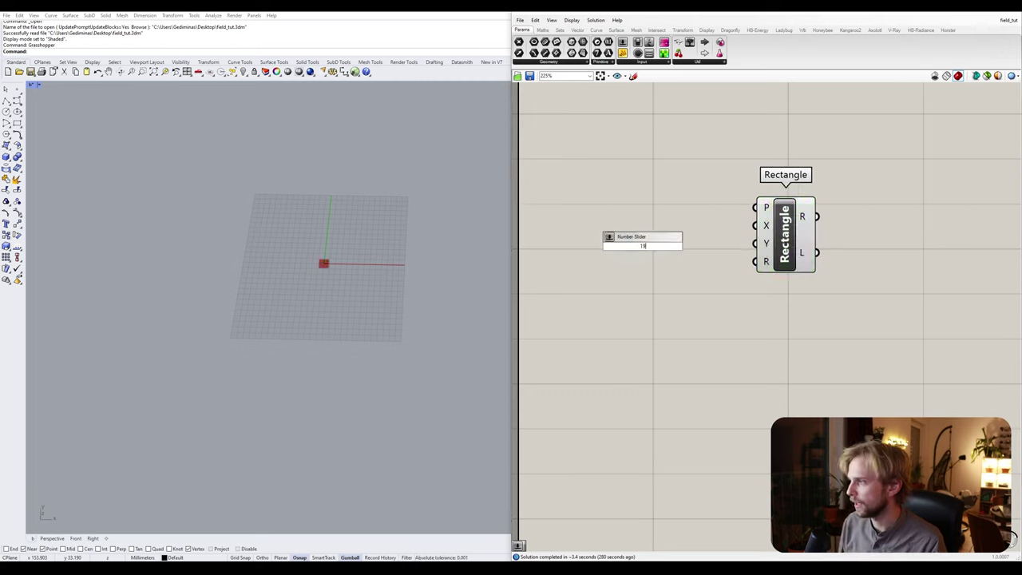
pyautogui.write('20')
pyautogui.press('Return')
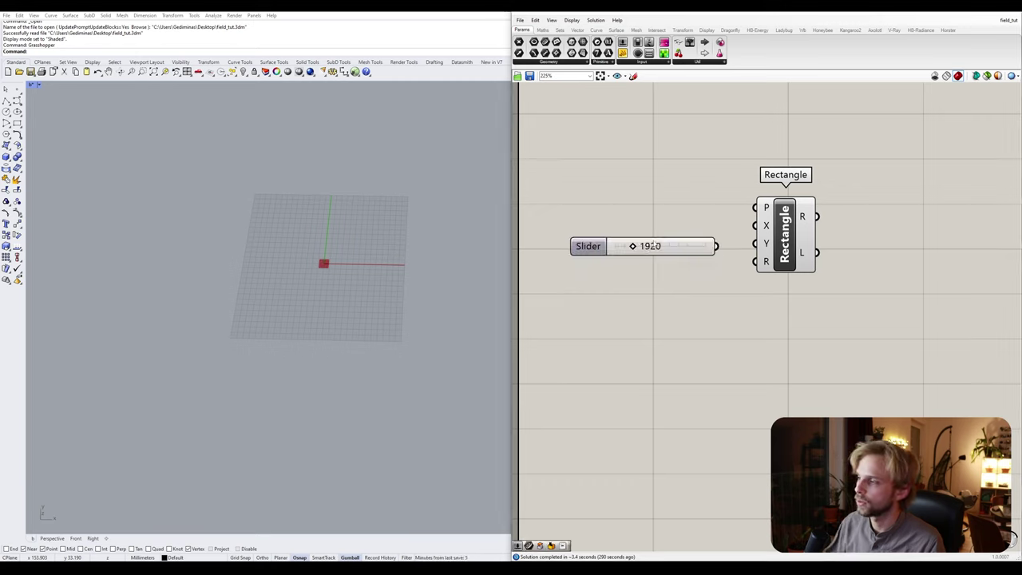
pyautogui.moveTo(717, 246); pyautogui.dragTo(755, 225)
pyautogui.moveTo(590, 246); pyautogui.dragTo(601, 225)
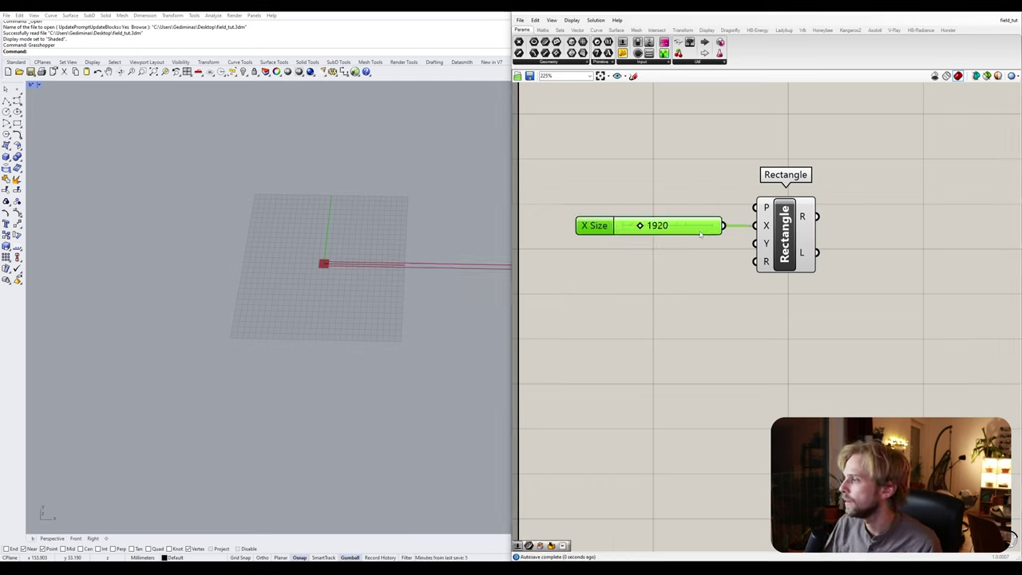
# - Add a number slider set to 1080 below the X Size slider and connect it to the Rectangle's Y size input
pyautogui.click(662, 274)
pyautogui.doubleClick(662, 273)
pyautogui.write('1080')
pyautogui.press('Return')
pyautogui.moveTo(663, 273); pyautogui.dragTo(654, 247)
pyautogui.moveTo(727, 243); pyautogui.dragTo(755, 244)
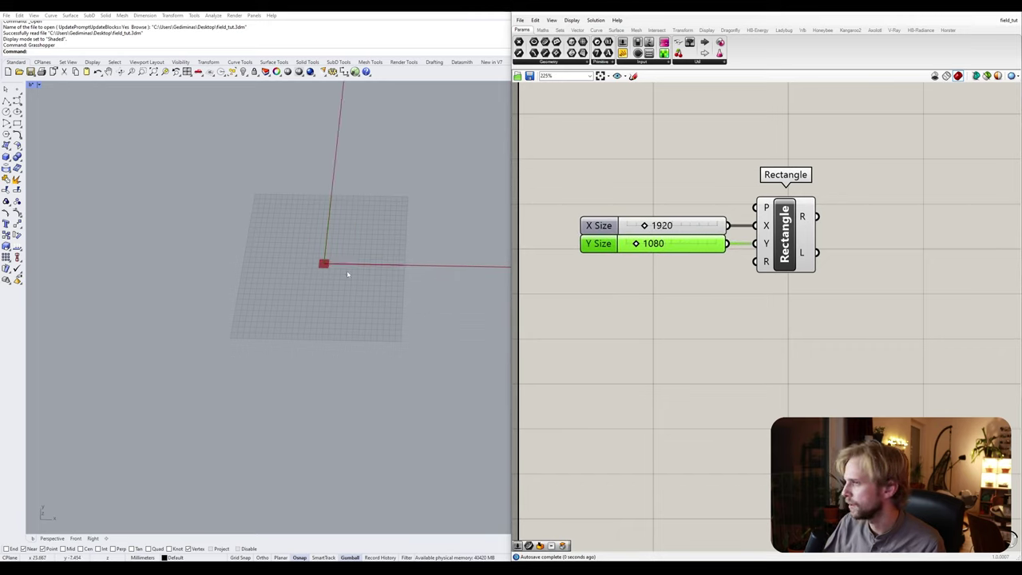
pyautogui.scroll(-5, 343, 267)
pyautogui.keyDown('shift'); pyautogui.moveTo(352, 264); pyautogui.dragTo(271, 297, button='right'); pyautogui.keyUp('shift')
pyautogui.scroll(4, 263, 284)
pyautogui.scroll(-2, 285, 296)
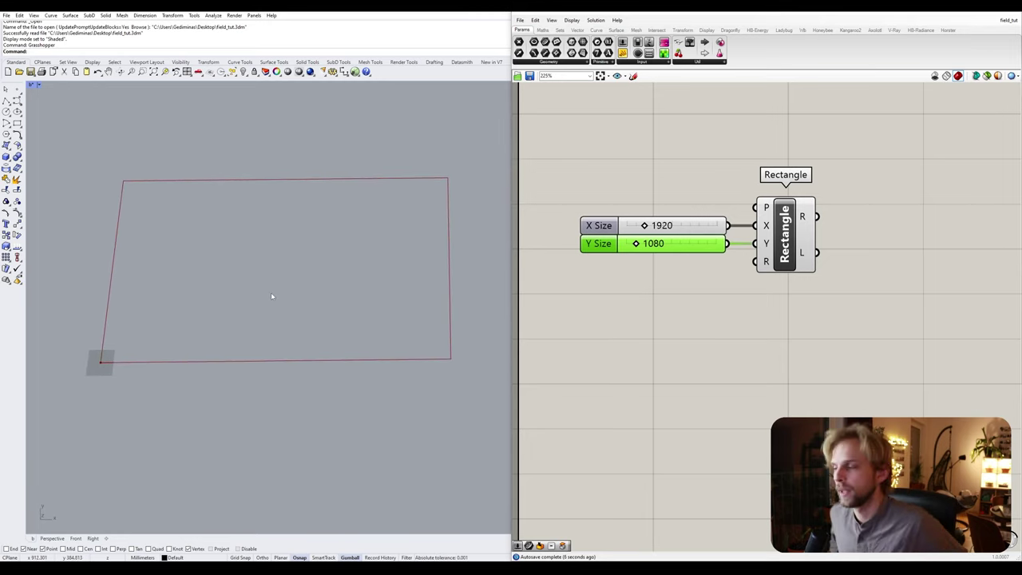
# - Add a Populate 2D component beside the Rectangle and feed the rectangle output into its region input
pyautogui.moveTo(897, 264); pyautogui.dragTo(785, 269, button='right')
pyautogui.doubleClick(827, 221)
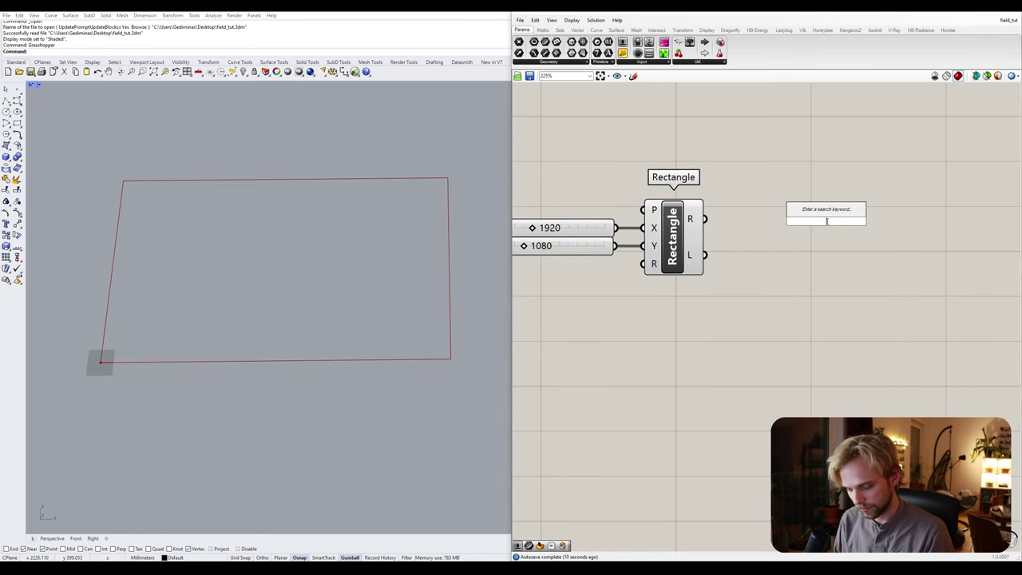
pyautogui.write('popul')
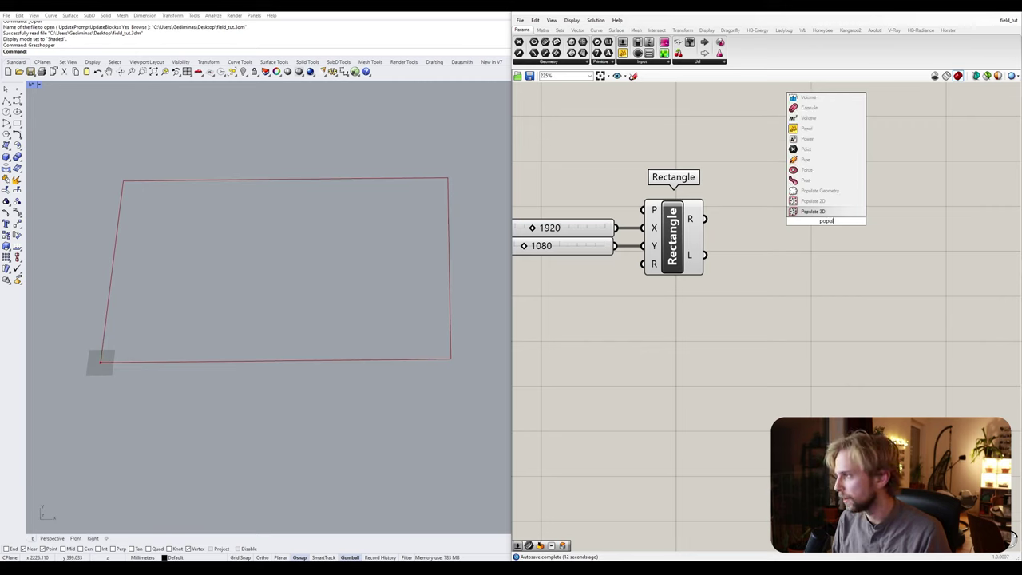
pyautogui.press('Up')
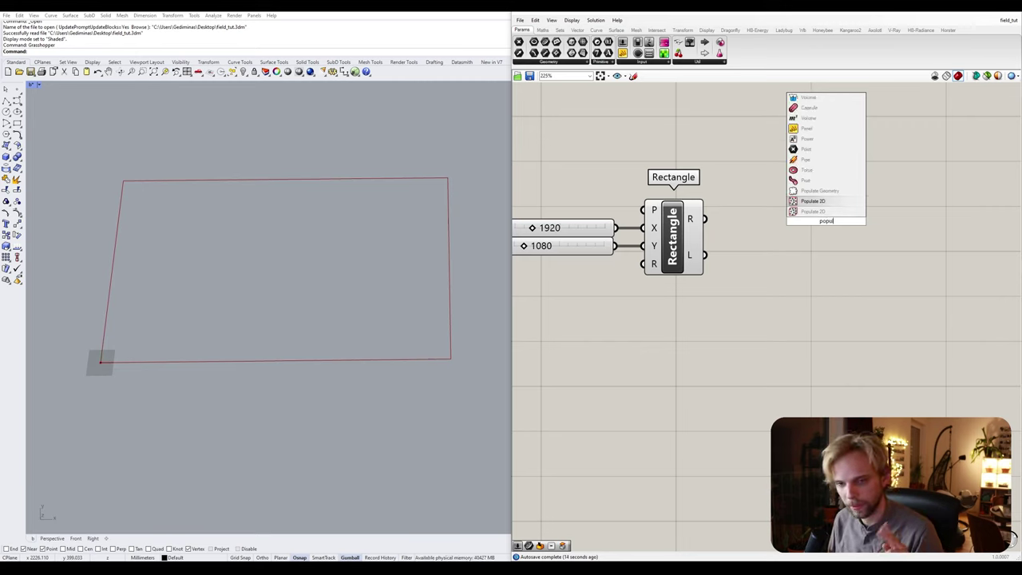
pyautogui.press('Return')
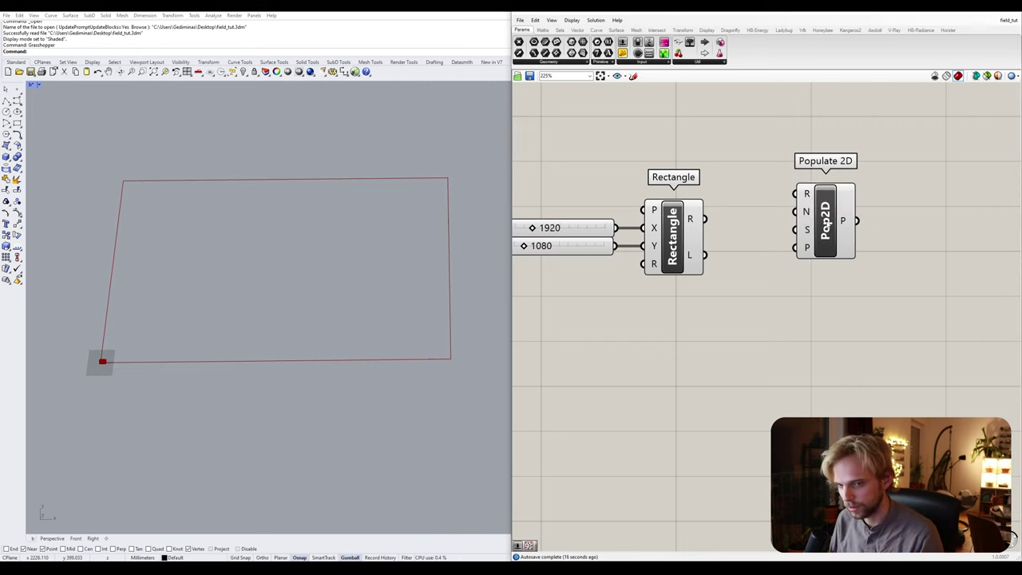
pyautogui.moveTo(801, 275); pyautogui.dragTo(809, 299)
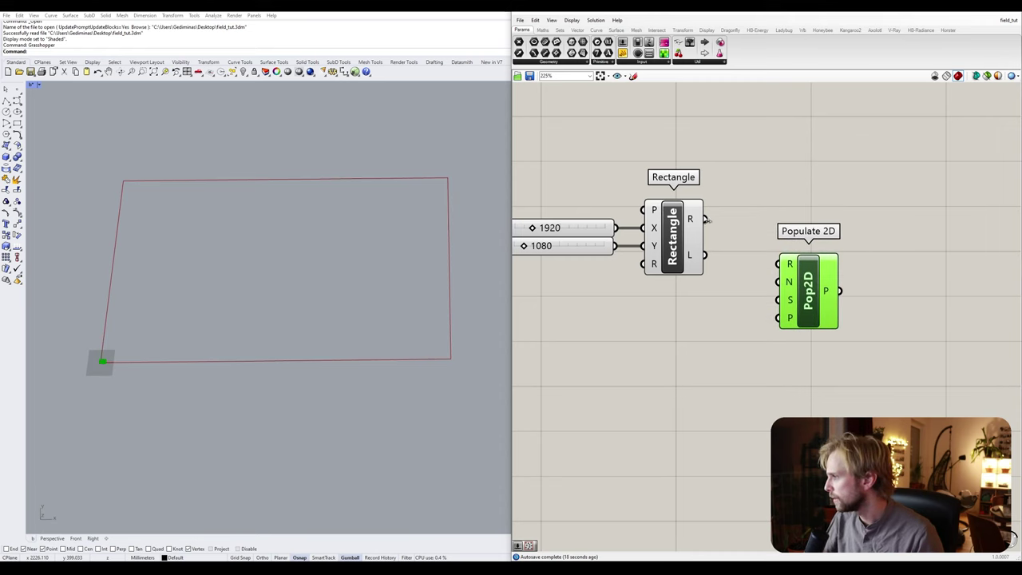
pyautogui.moveTo(706, 218); pyautogui.dragTo(814, 304)
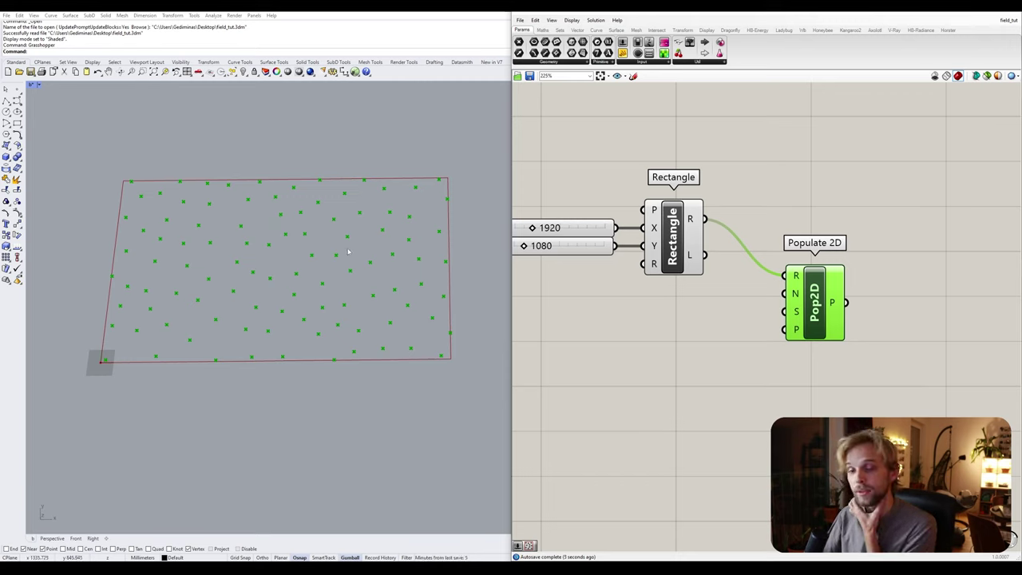
pyautogui.click(692, 325)
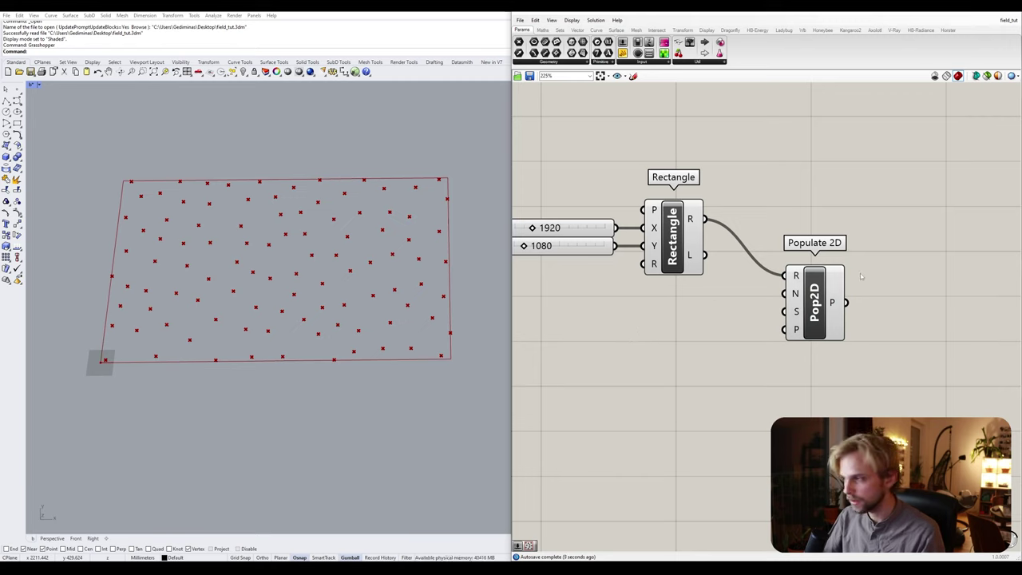
# - Add a number slider set to 10 and connect it to the Populate 2D count input
pyautogui.moveTo(796, 295)
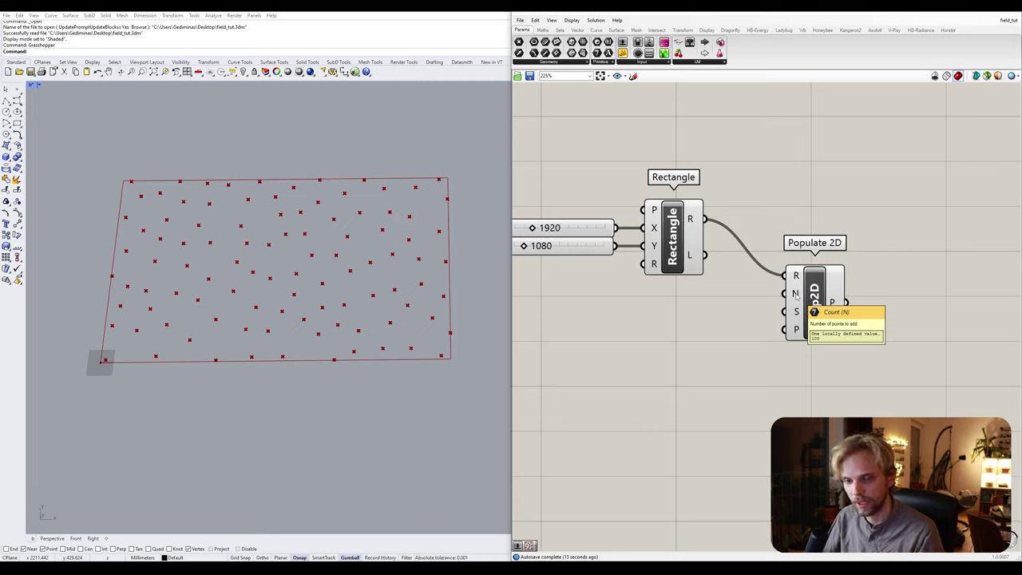
pyautogui.doubleClick(678, 323)
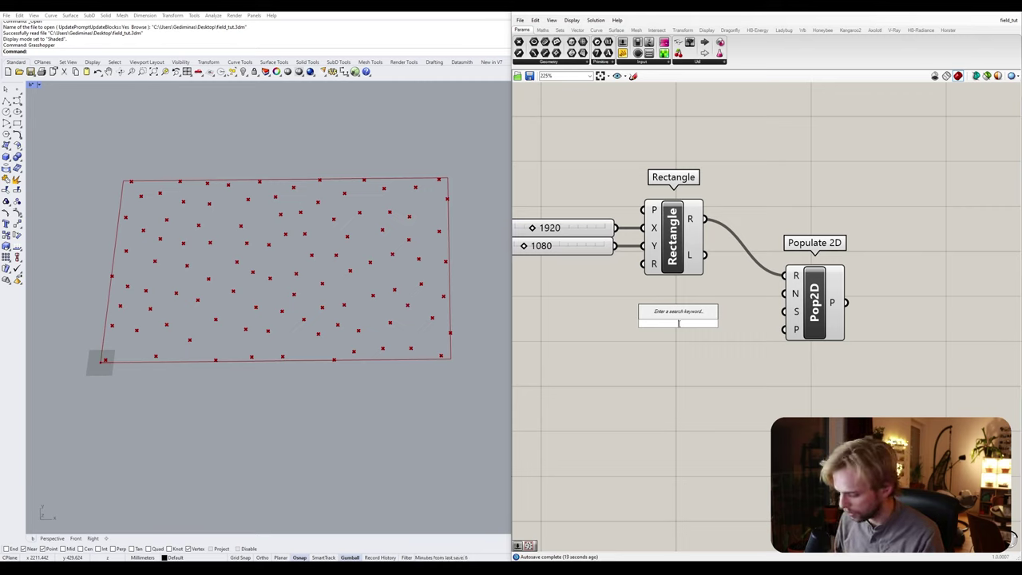
pyautogui.write('25')
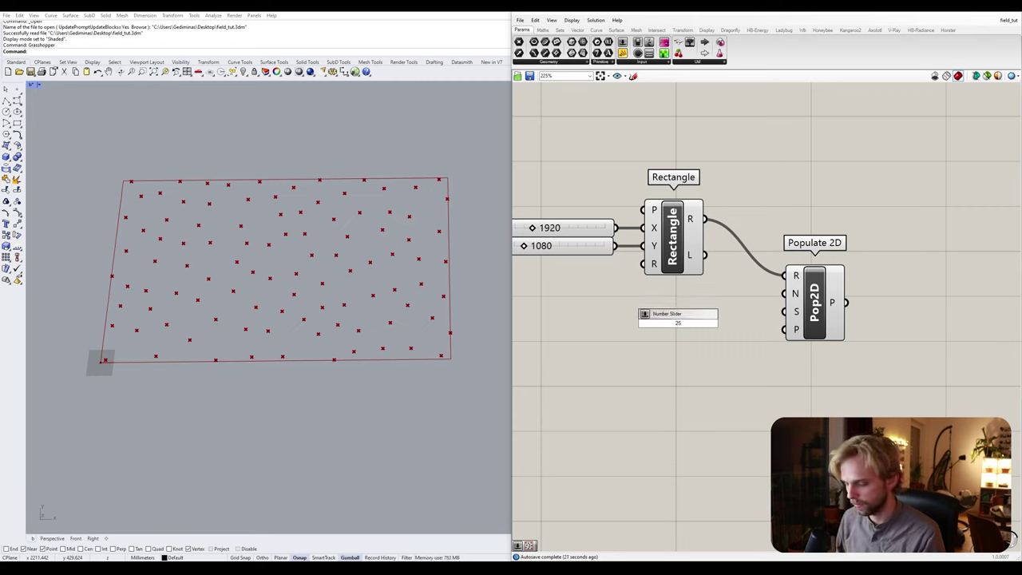
pyautogui.press('Return')
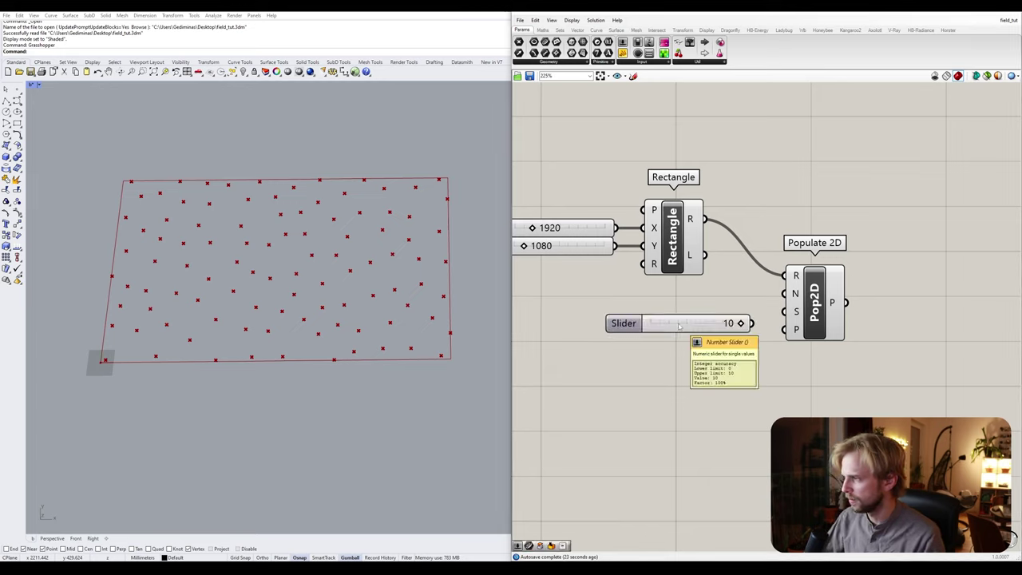
pyautogui.moveTo(678, 332); pyautogui.dragTo(672, 302)
pyautogui.moveTo(746, 293); pyautogui.dragTo(785, 293)
pyautogui.click(713, 347)
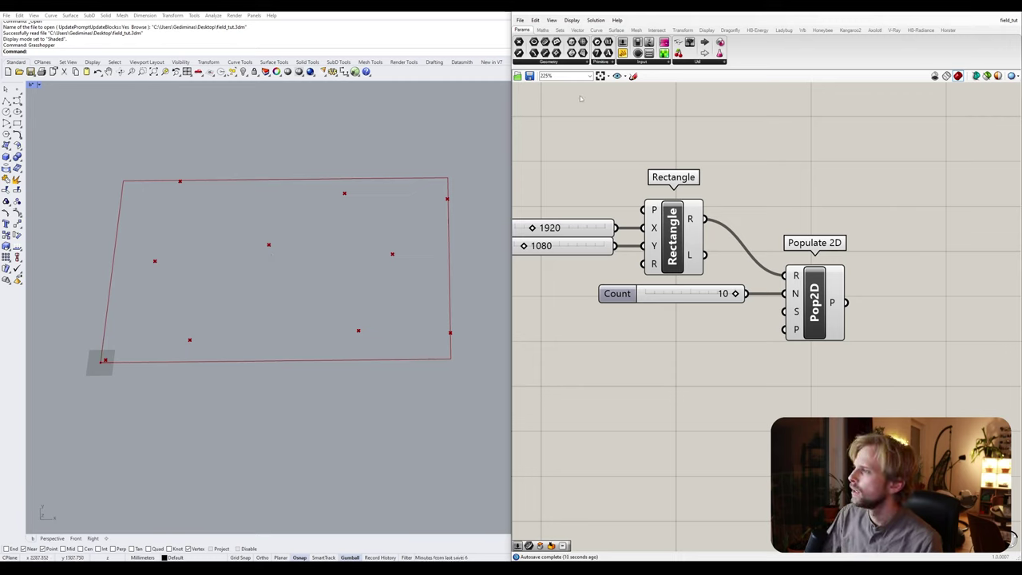
# - Add a Spin Force field component and place it below and beyond Populate 2D
pyautogui.click(576, 30)
pyautogui.click(526, 64)
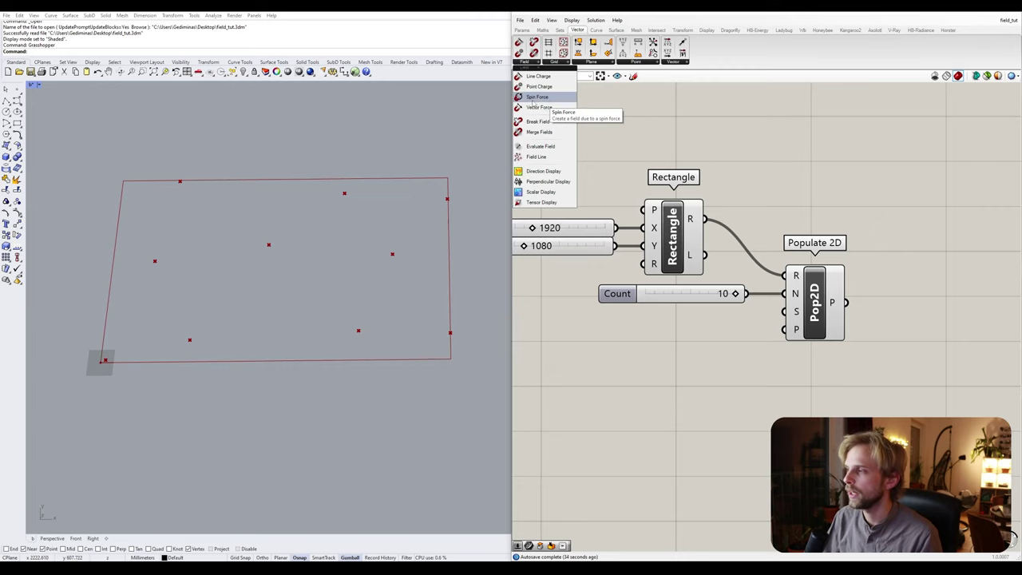
pyautogui.click(535, 99)
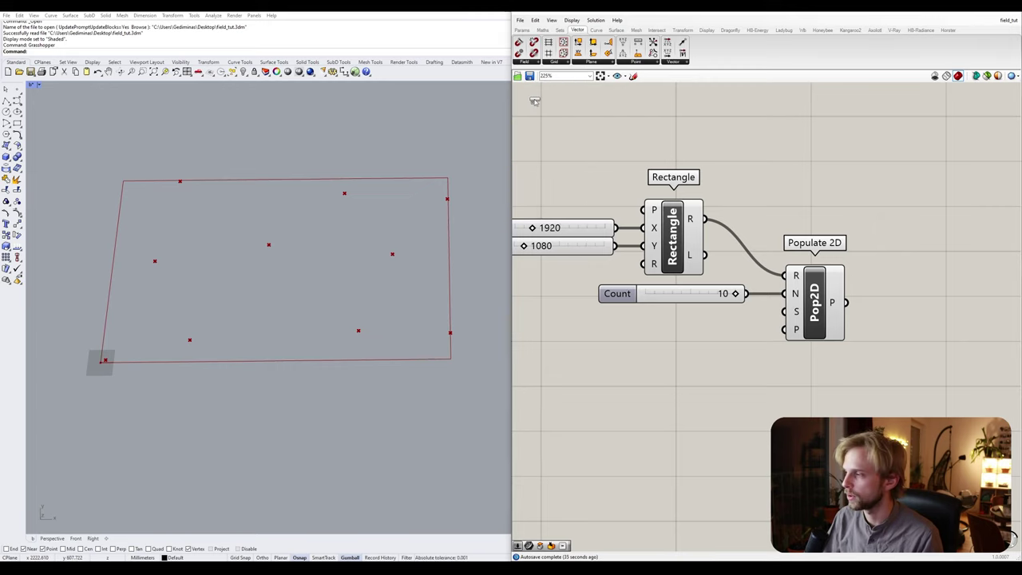
pyautogui.click(828, 405)
pyautogui.moveTo(828, 416); pyautogui.dragTo(759, 377, button='right')
pyautogui.moveTo(761, 386); pyautogui.dragTo(844, 374)
pyautogui.click(805, 310)
pyautogui.moveTo(807, 310); pyautogui.dragTo(796, 278, button='right')
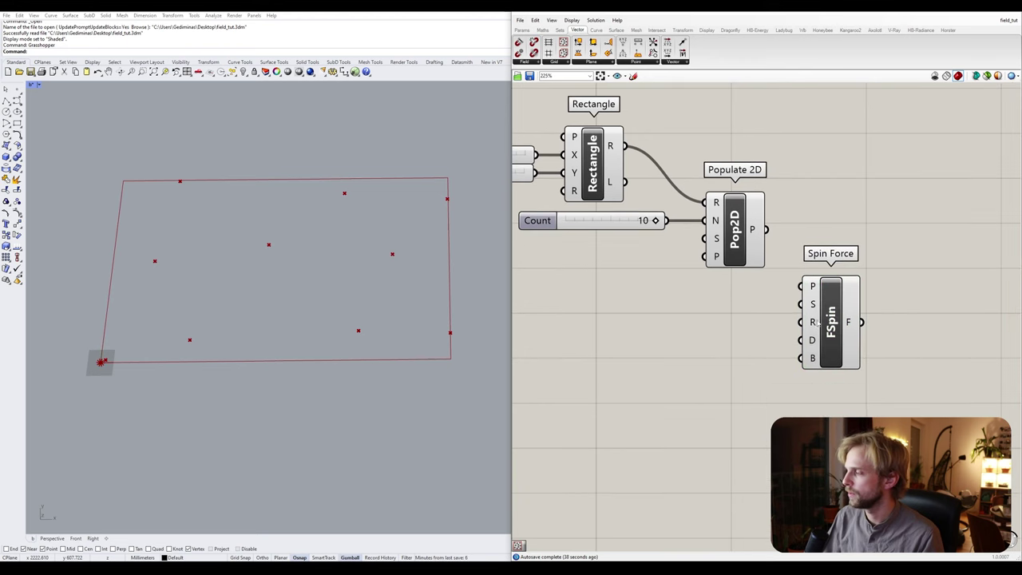
pyautogui.scroll(1, 798, 278)
# - Connect the Populate 2D points to the Spin Force plane input and move Spin Force slightly further away
pyautogui.moveTo(816, 287)
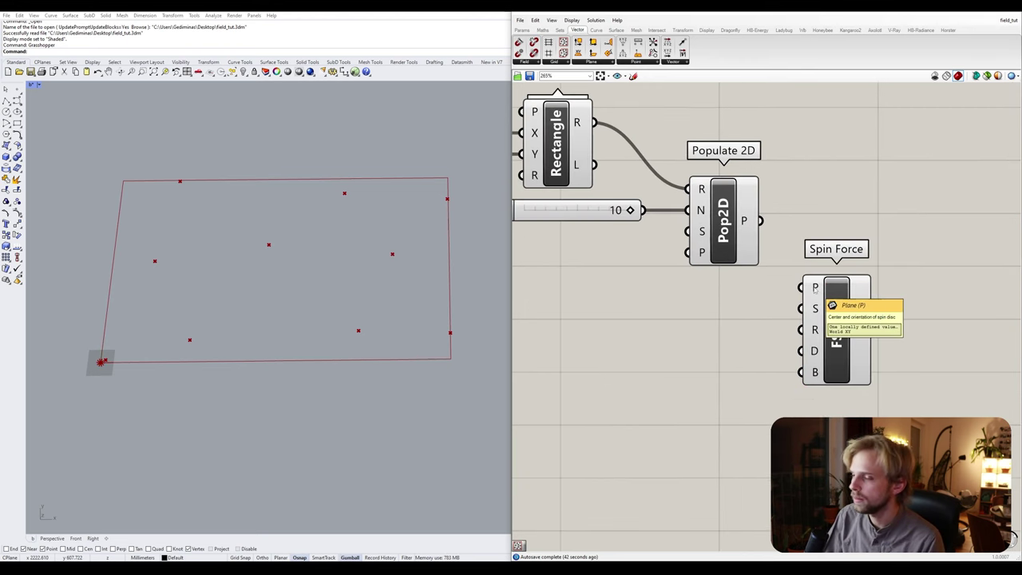
pyautogui.moveTo(759, 221)
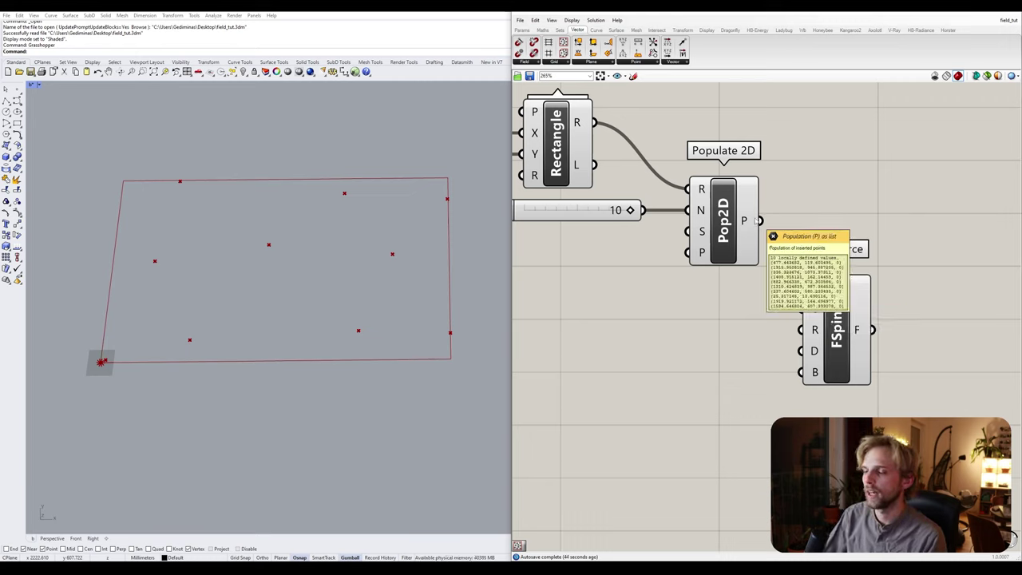
pyautogui.moveTo(759, 221); pyautogui.dragTo(849, 303)
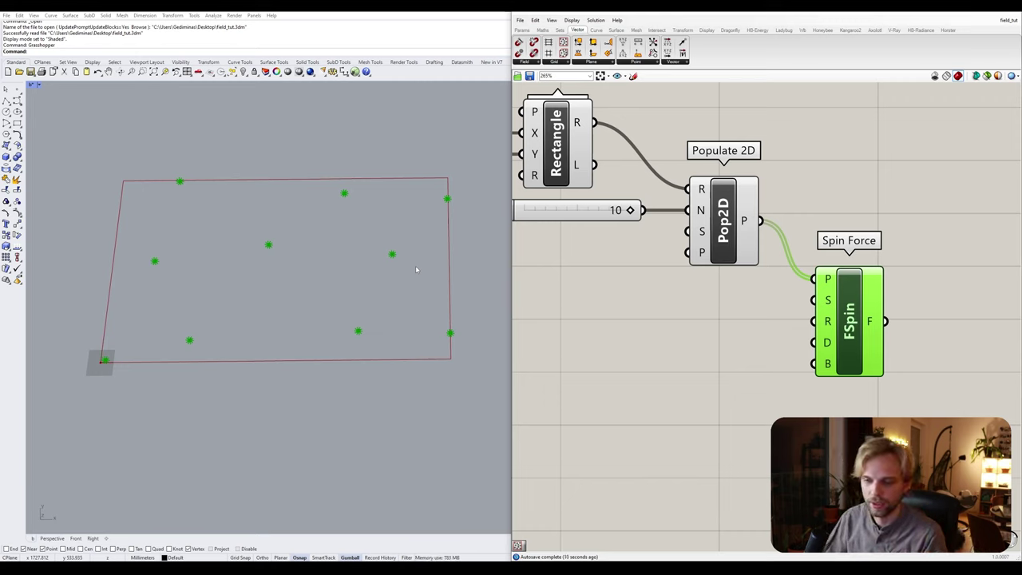
pyautogui.click(775, 379)
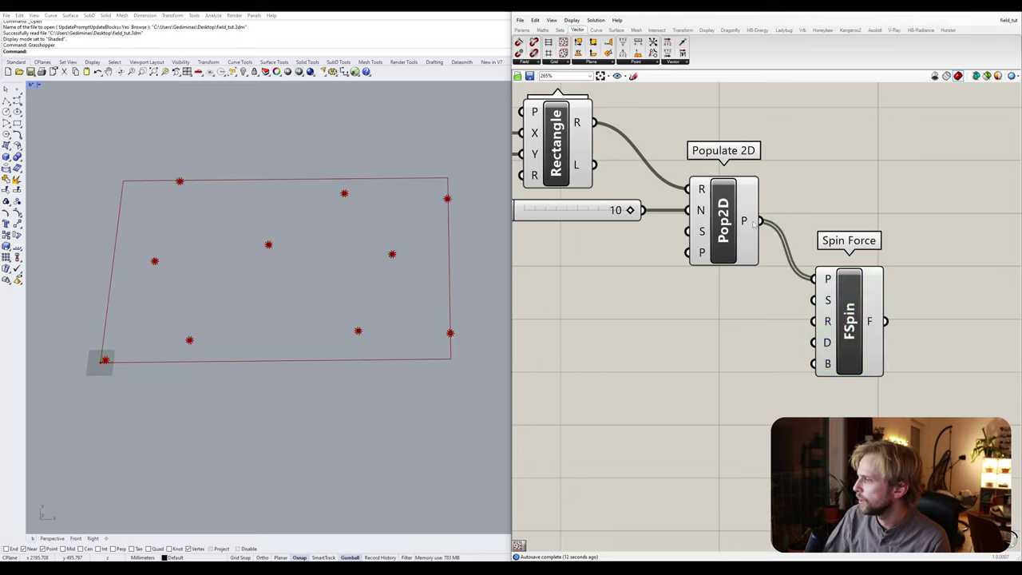
pyautogui.moveTo(840, 288); pyautogui.dragTo(870, 309)
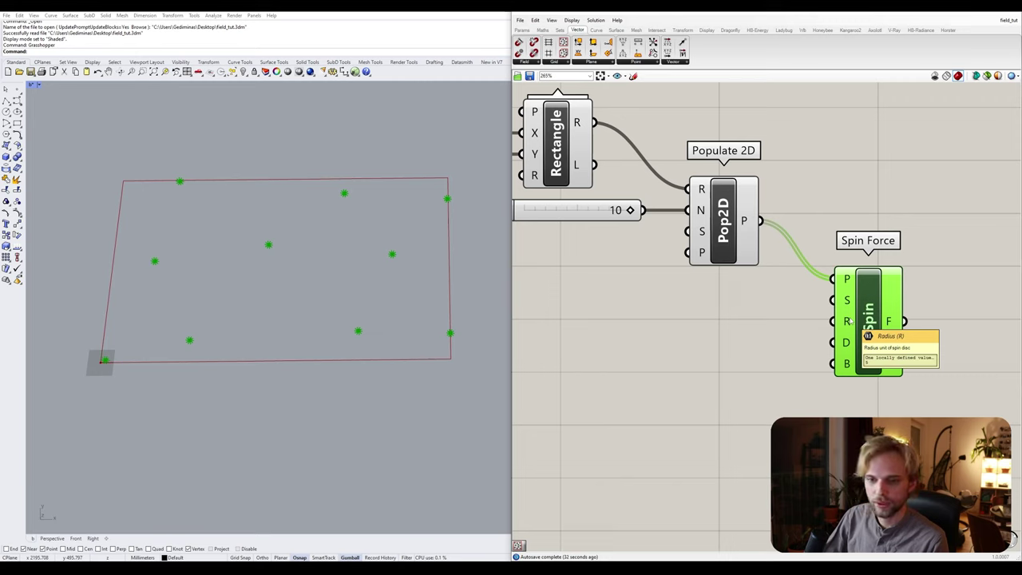
# - Add a number slider, connect it to the Spin Force radius input, align it with that input and set it to 290
pyautogui.doubleClick(671, 331)
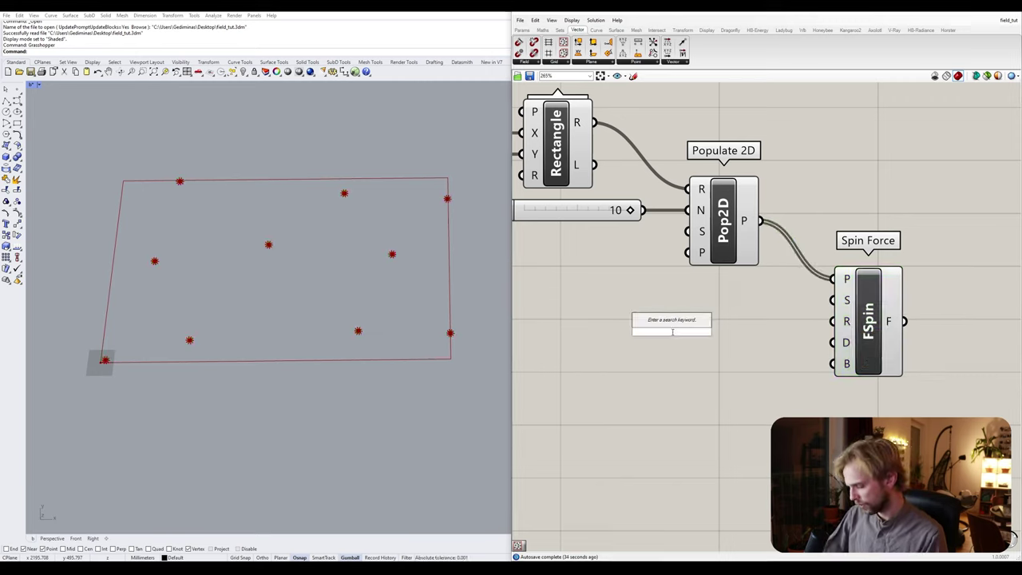
pyautogui.write('200')
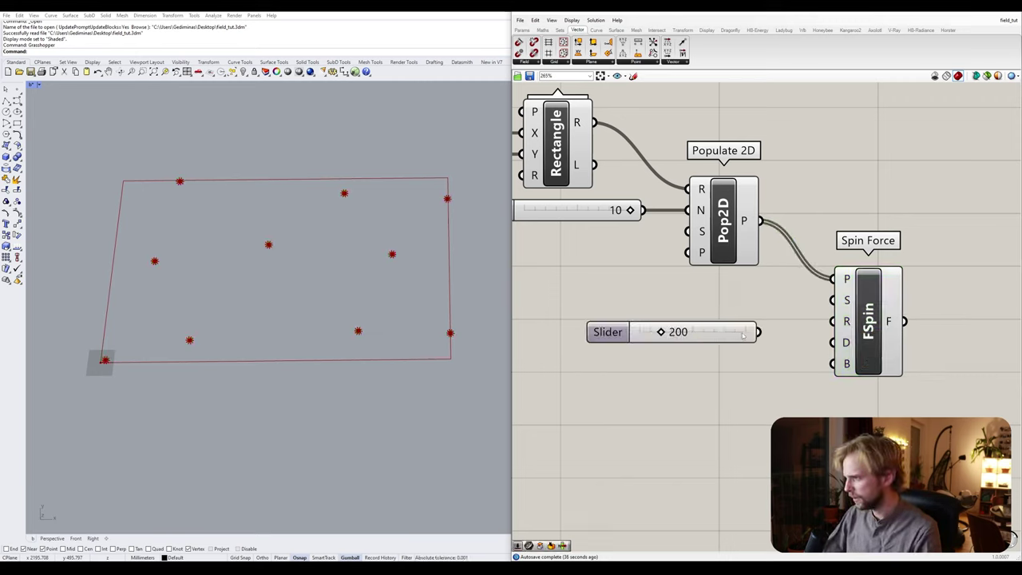
pyautogui.moveTo(760, 331); pyautogui.dragTo(834, 321)
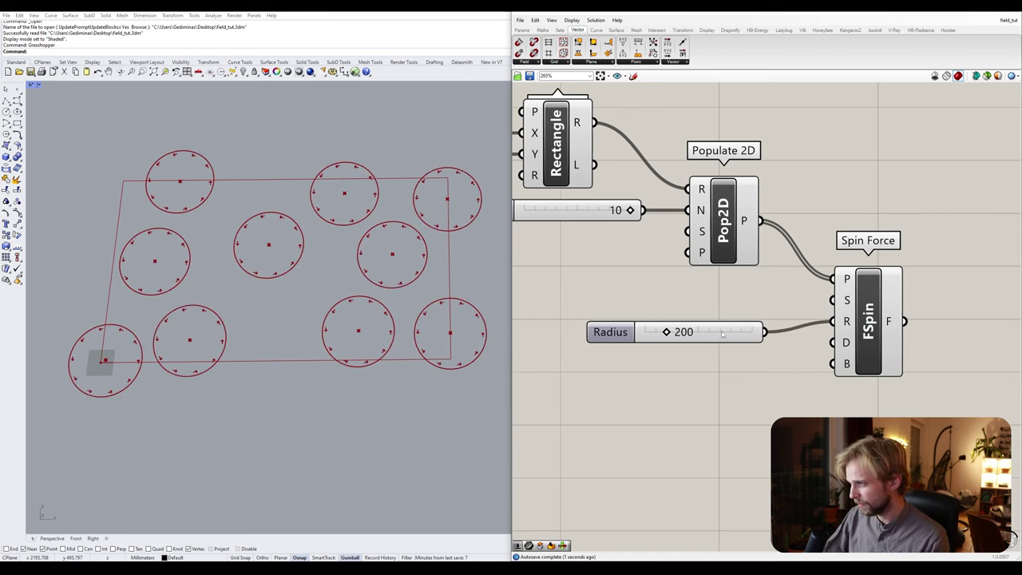
pyautogui.moveTo(670, 335); pyautogui.dragTo(748, 321)
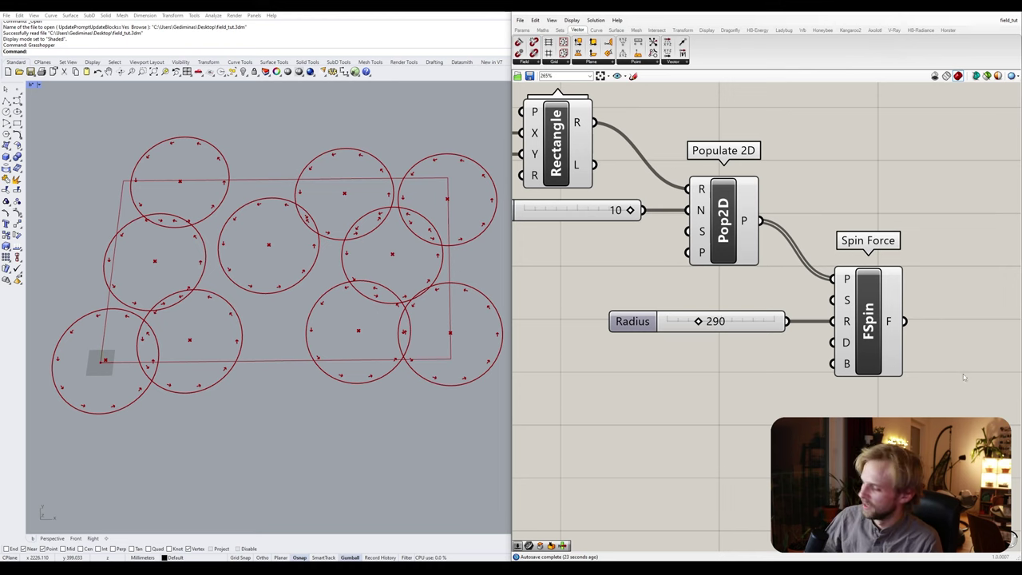
# - Add a Merge Fields component beside Spin Force and connect the Spin Force field output to its input
pyautogui.moveTo(924, 367); pyautogui.dragTo(778, 329, button='right')
pyautogui.moveTo(769, 313)
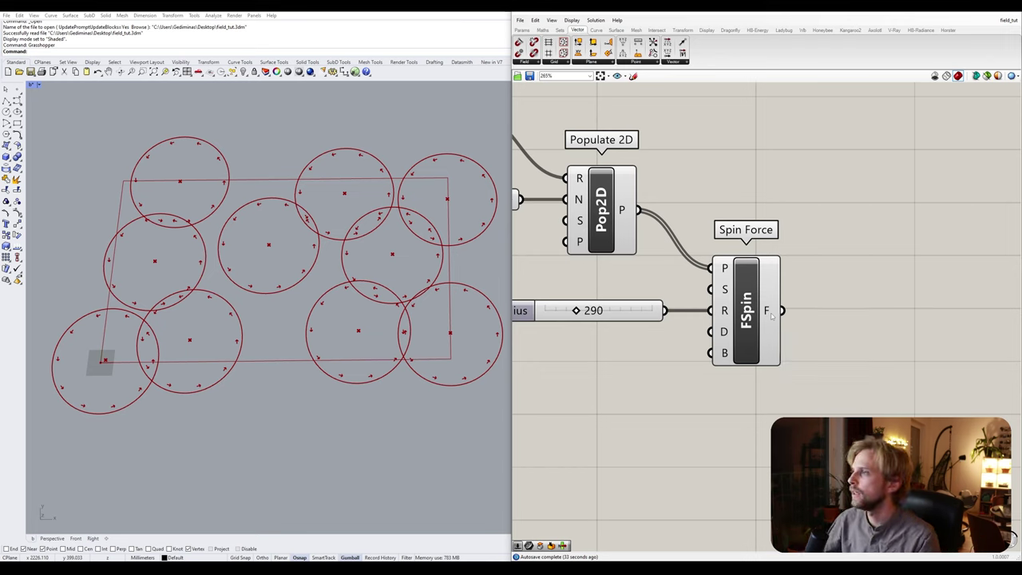
pyautogui.click(523, 63)
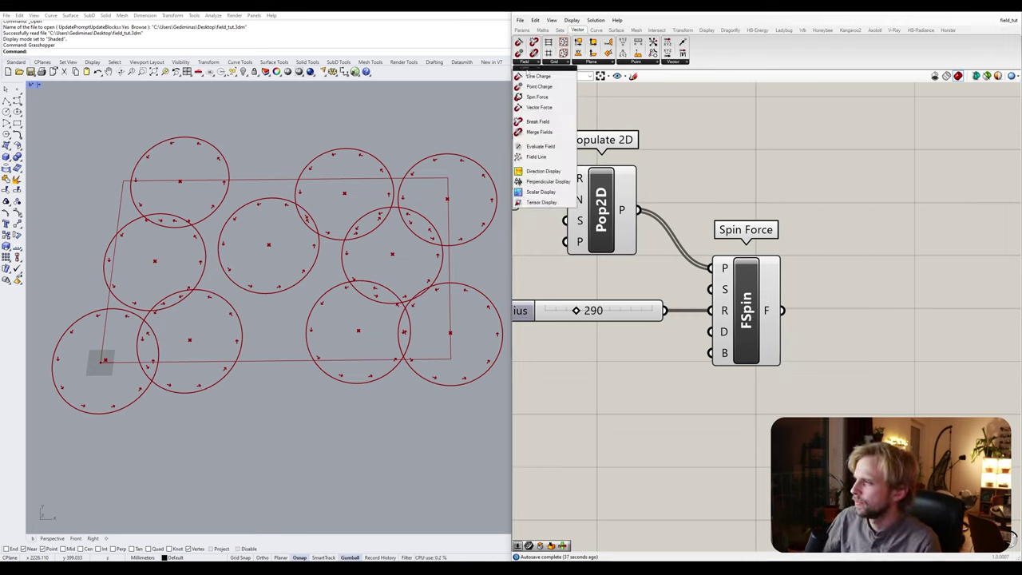
pyautogui.click(537, 132)
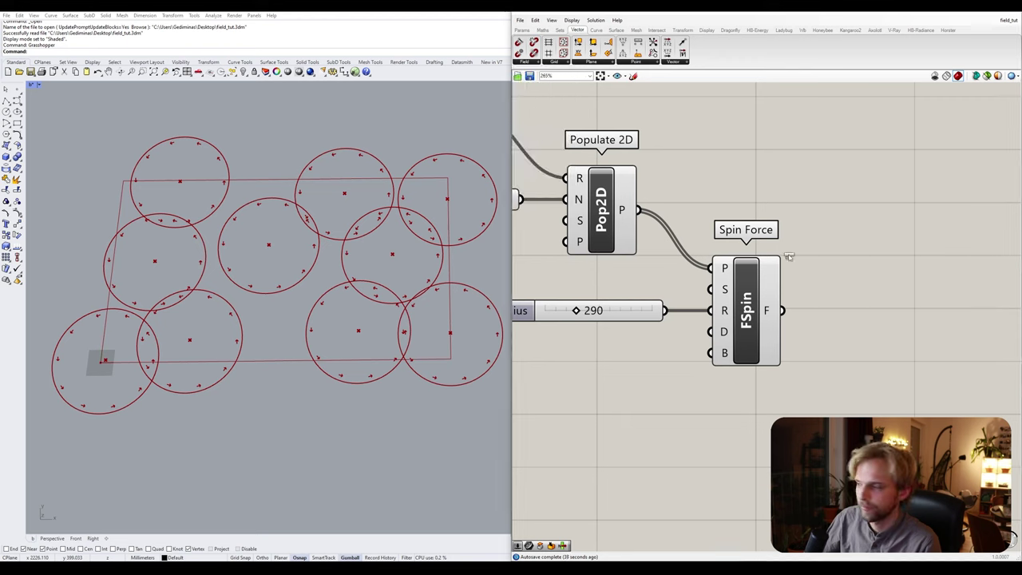
pyautogui.click(910, 343)
pyautogui.moveTo(910, 343); pyautogui.dragTo(872, 312)
pyautogui.moveTo(783, 310); pyautogui.dragTo(859, 310)
pyautogui.click(867, 399)
pyautogui.moveTo(898, 364); pyautogui.dragTo(859, 346, button='right')
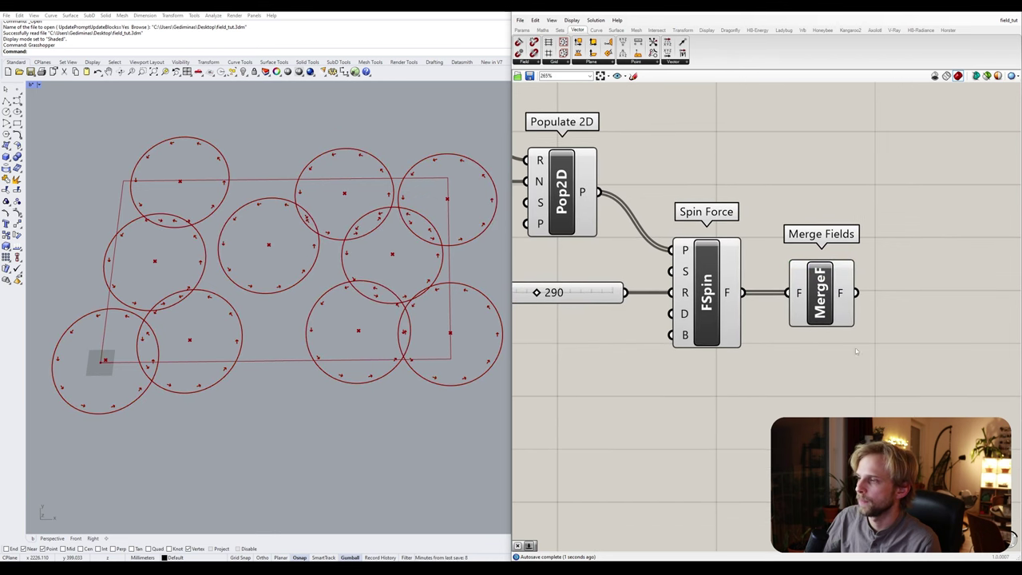
# - Add an Evaluate Field component above and beyond Merge Fields and connect the merged field to its field input
pyautogui.moveTo(840, 294)
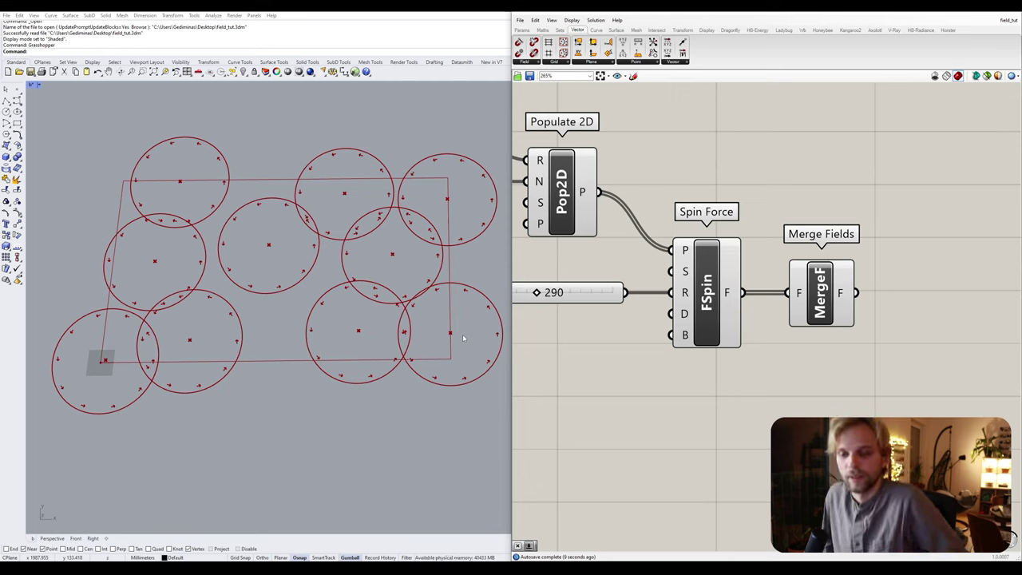
pyautogui.scroll(-3, 452, 334)
pyautogui.scroll(3, 261, 257)
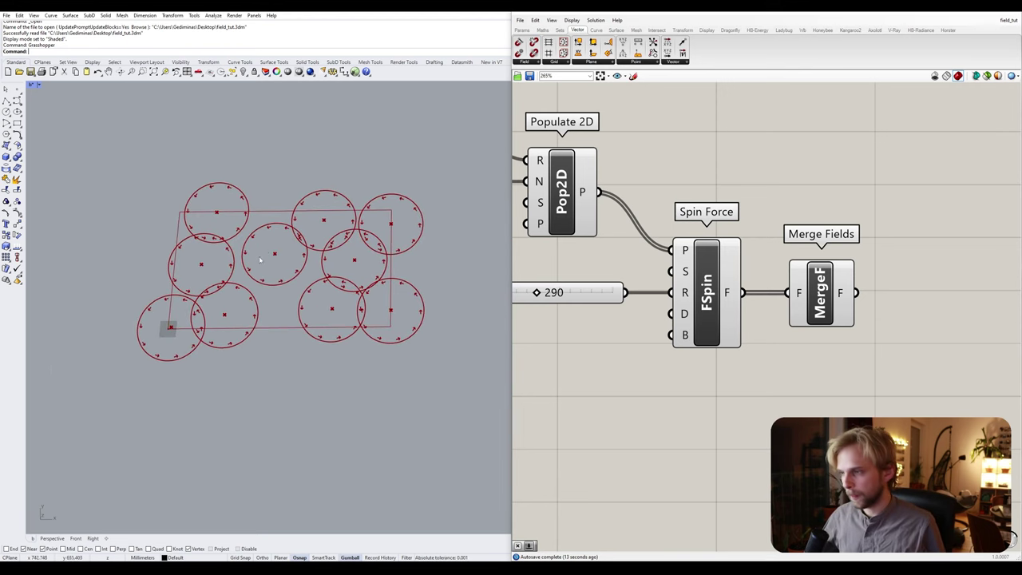
pyautogui.moveTo(261, 257); pyautogui.dragTo(274, 244, button='right')
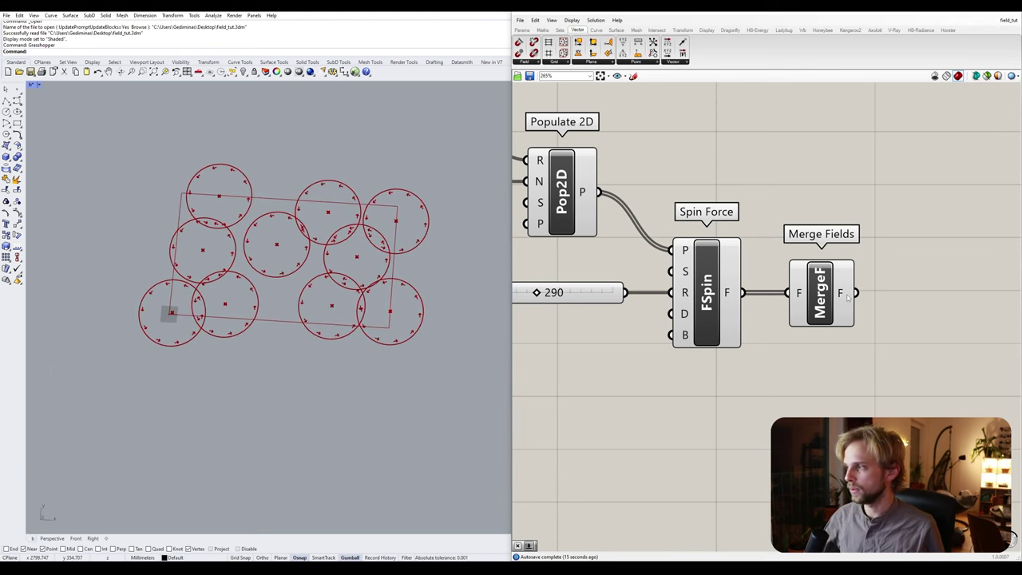
pyautogui.scroll(-2, 836, 189)
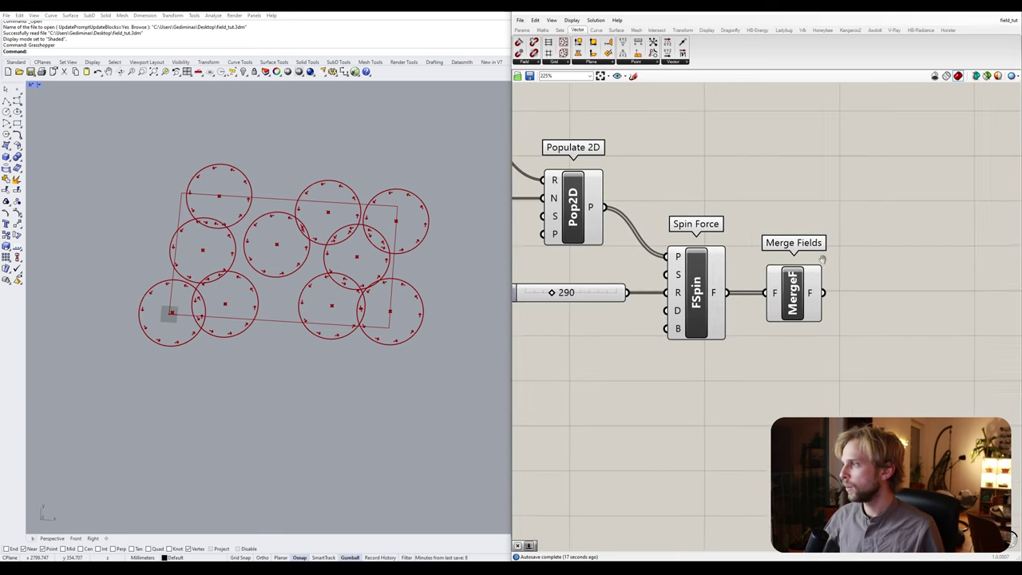
pyautogui.doubleClick(836, 188)
pyautogui.write('evalua')
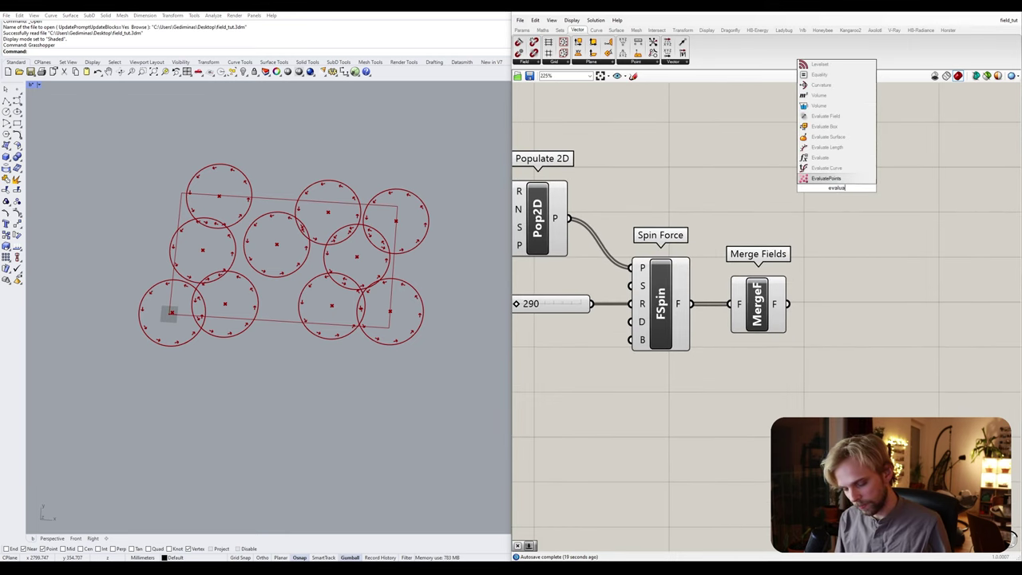
pyautogui.write('te fiel')
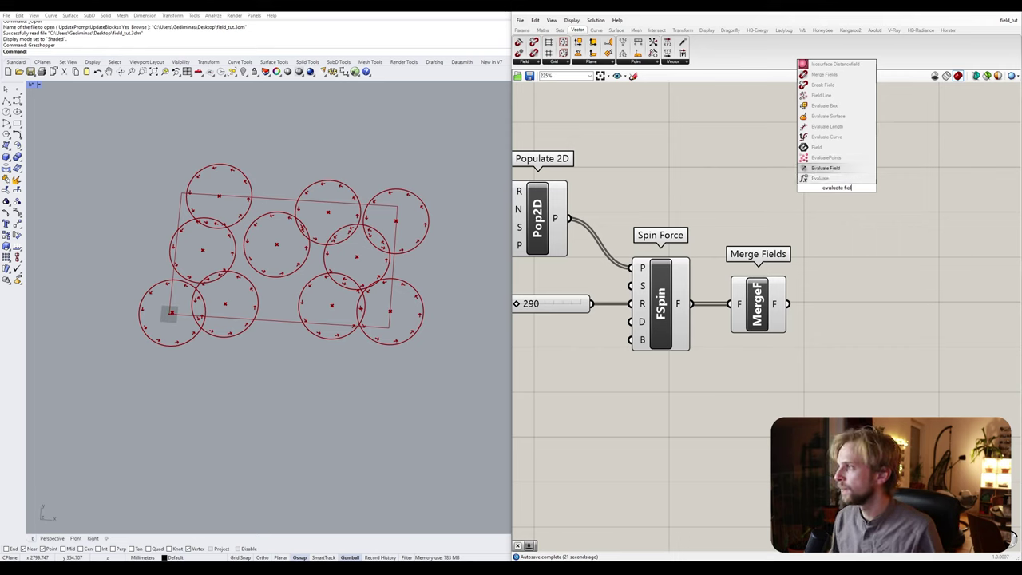
pyautogui.press('Return')
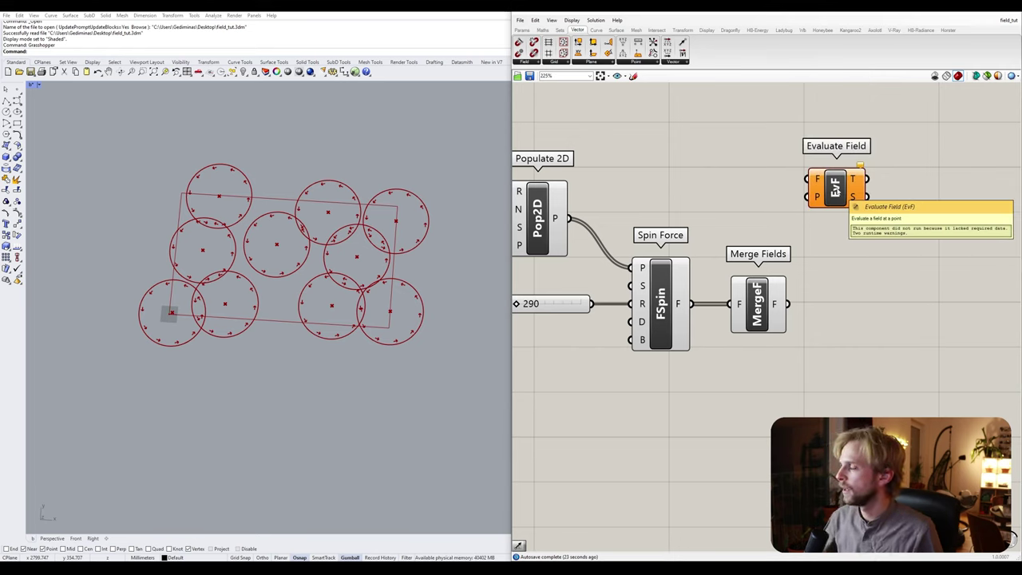
pyautogui.moveTo(840, 189); pyautogui.dragTo(871, 194)
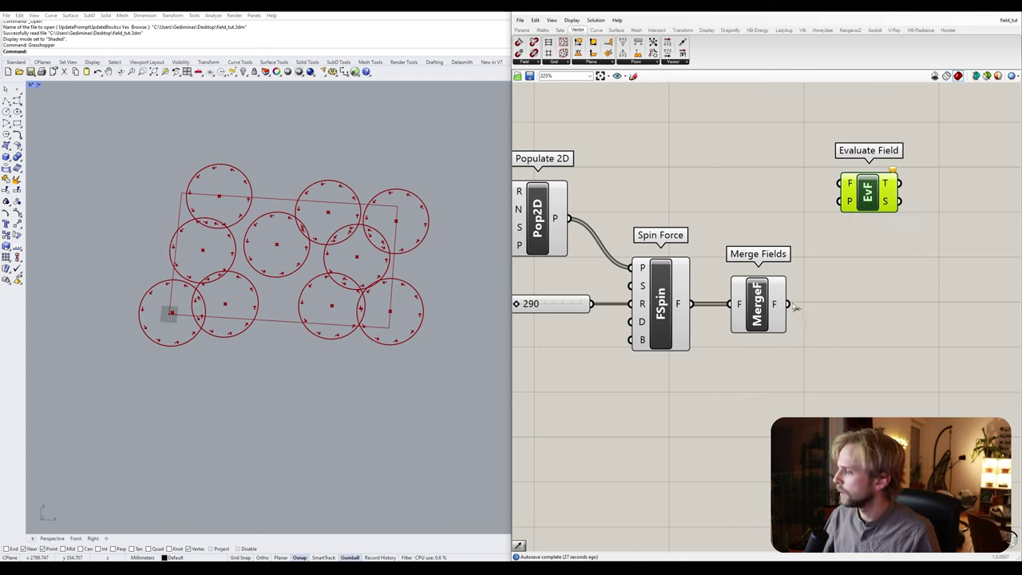
pyautogui.moveTo(793, 306); pyautogui.dragTo(840, 184)
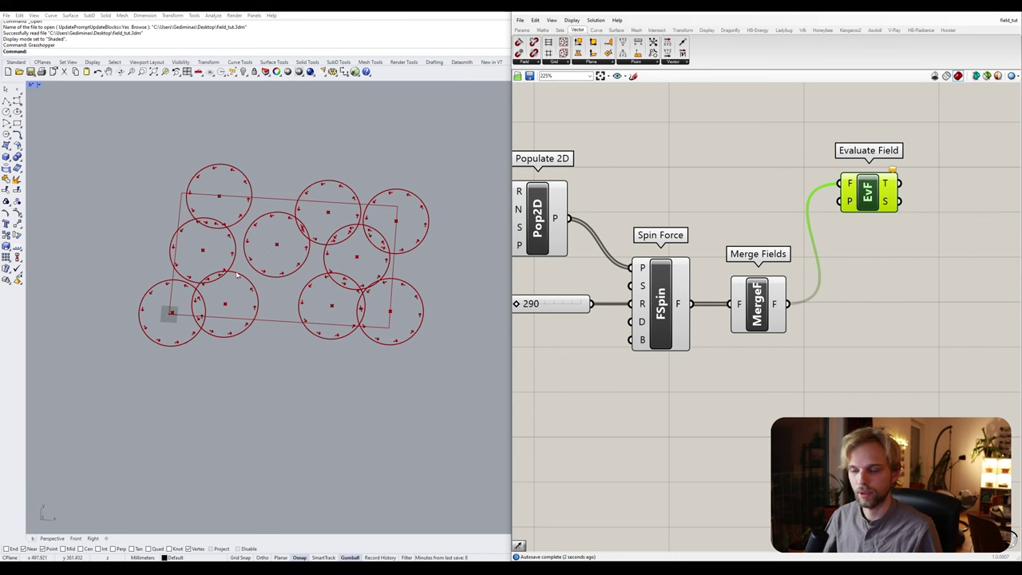
# - Move Populate 2D, its Count slider and the downstream field components lower as a group to make room beside the Rectangle
pyautogui.scroll(-3, 714, 173)
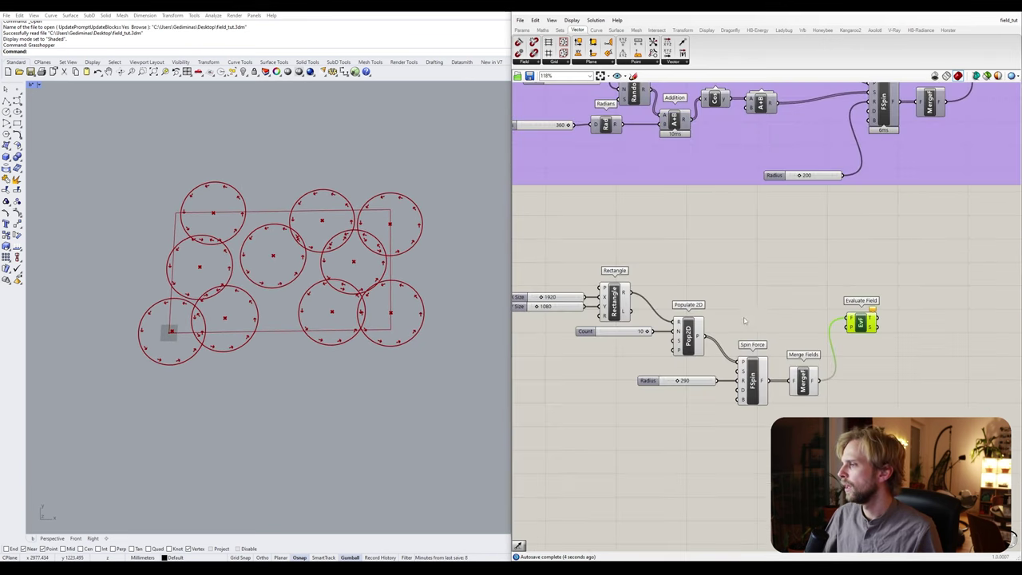
pyautogui.scroll(3, 744, 320)
pyautogui.moveTo(976, 428); pyautogui.dragTo(627, 242)
pyautogui.moveTo(679, 292); pyautogui.dragTo(679, 352)
pyautogui.click(726, 255)
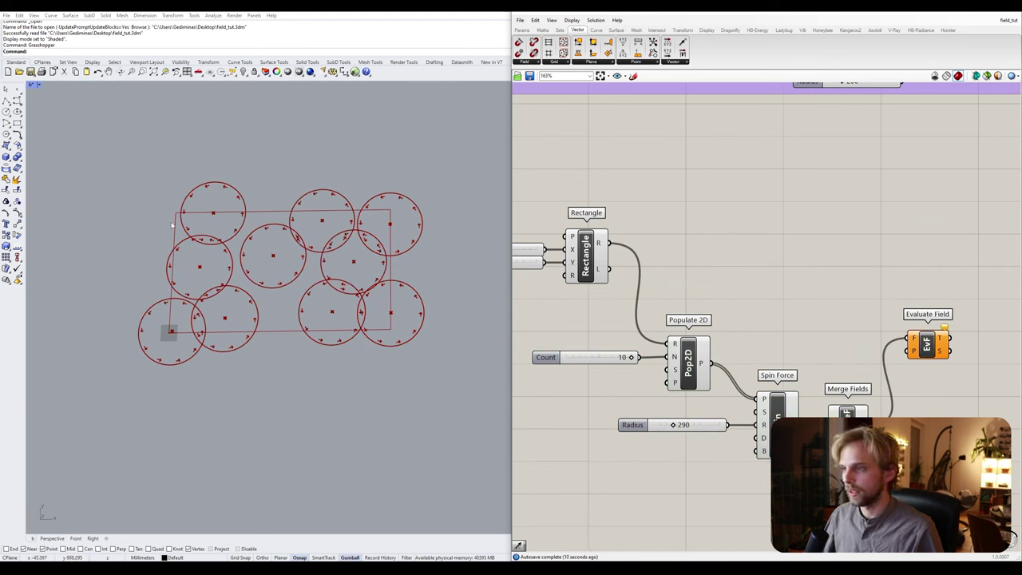
# - Add a second Populate 2D component above the first one, slightly beyond the Rectangle component
pyautogui.doubleClick(637, 220)
pyautogui.write('pop')
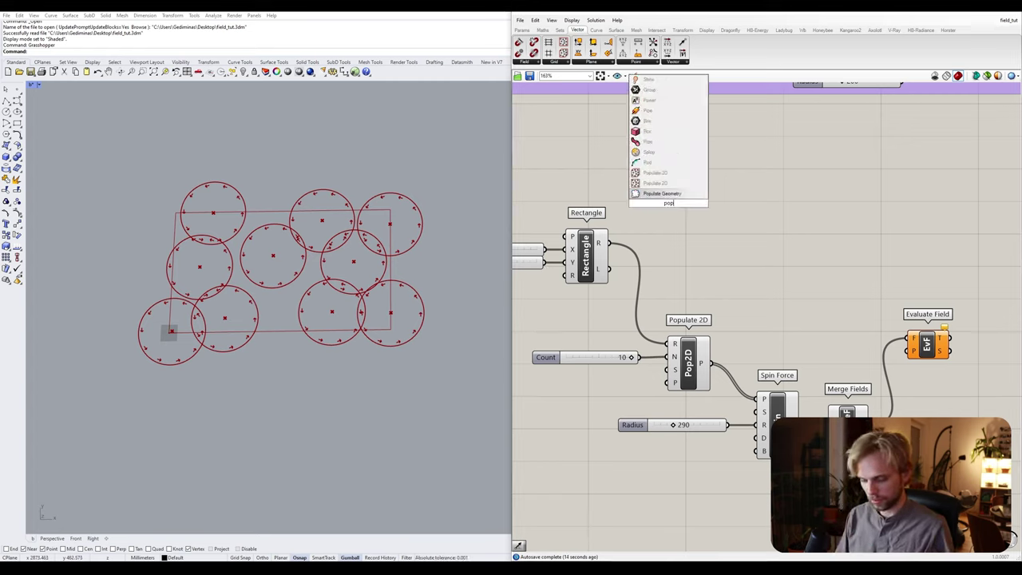
pyautogui.write('ulate')
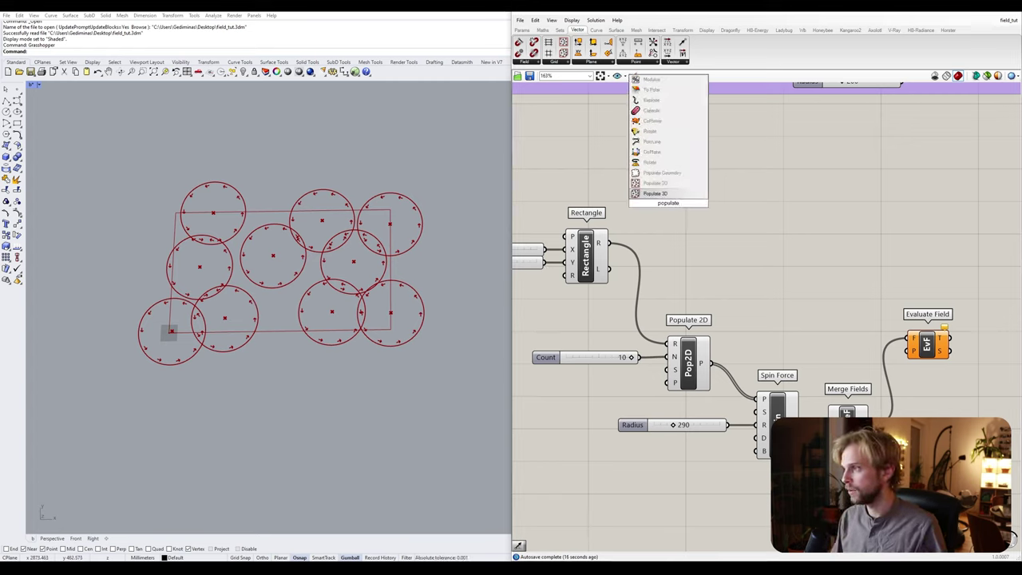
pyautogui.click(654, 183)
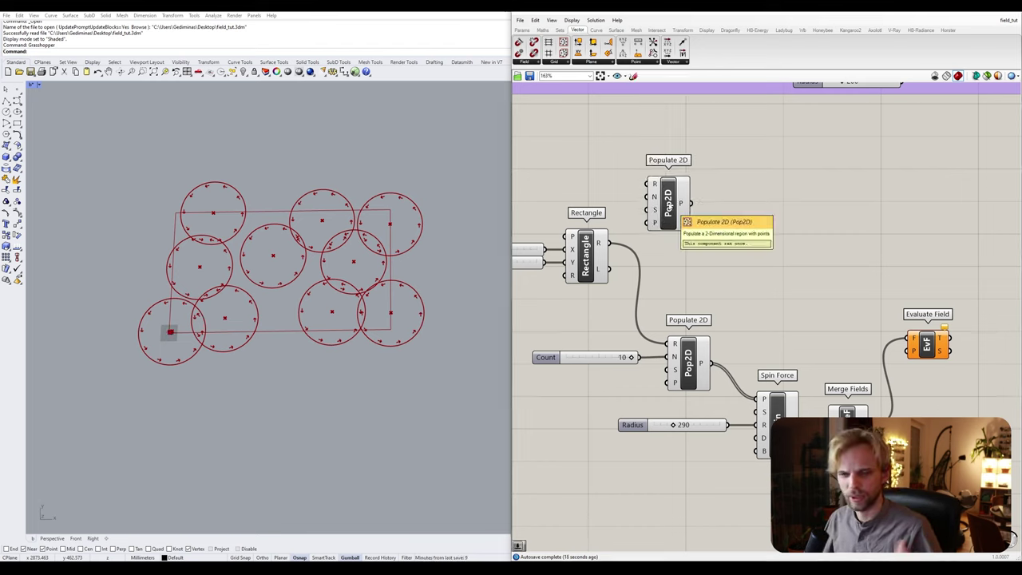
pyautogui.moveTo(667, 206); pyautogui.dragTo(697, 192)
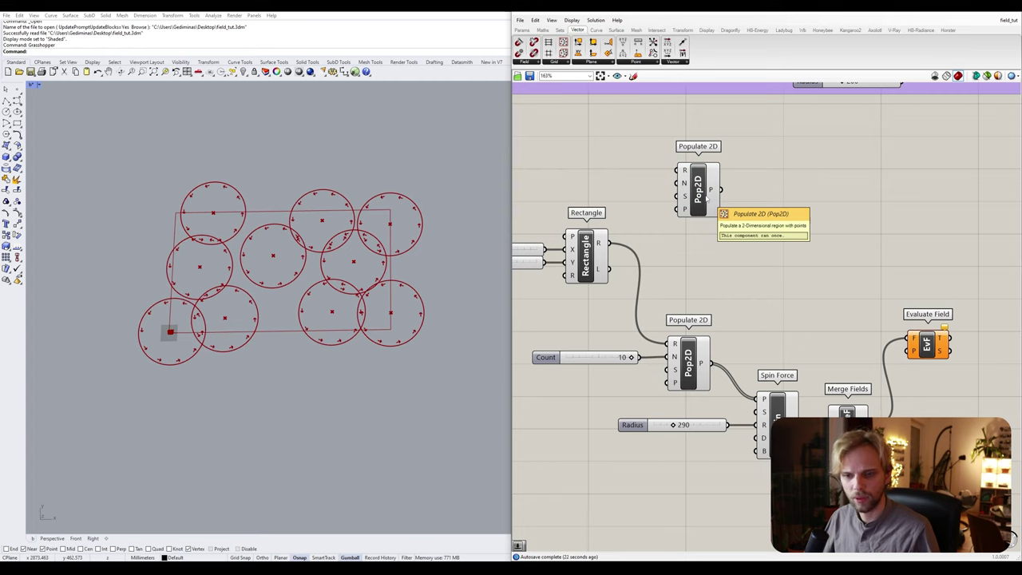
# - Connect the Rectangle output to the second Populate 2D region input and place the component further from the Rectangle
pyautogui.moveTo(707, 198); pyautogui.dragTo(720, 218)
pyautogui.click(667, 171)
pyautogui.moveTo(604, 244); pyautogui.dragTo(729, 209)
pyautogui.click(661, 163)
pyautogui.click(729, 206)
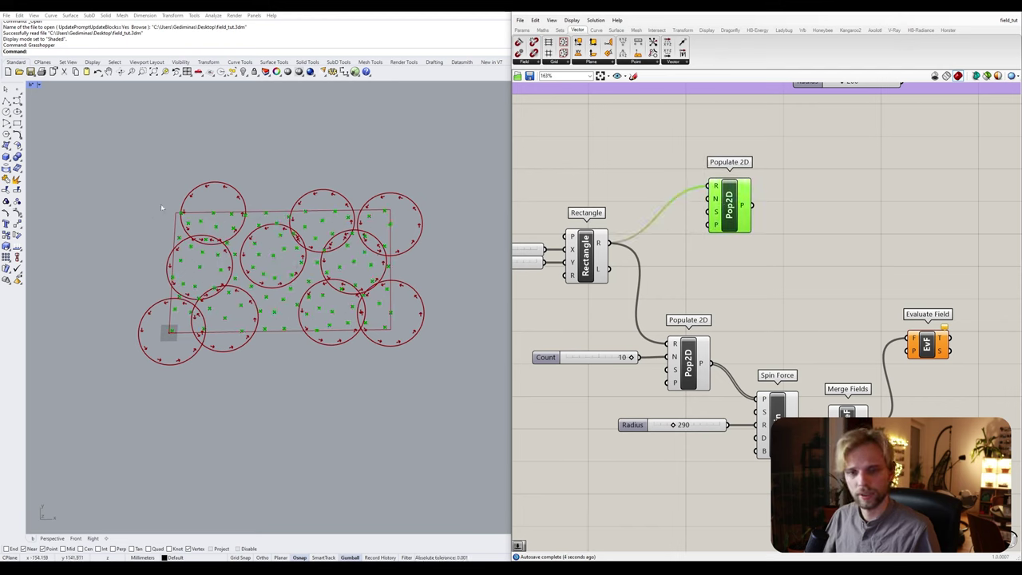
pyautogui.moveTo(729, 206); pyautogui.dragTo(749, 202)
# - Add a number slider set to 200, connect it to the second Populate 2D count input and line the two up
pyautogui.click(631, 176)
pyautogui.doubleClick(630, 180)
pyautogui.write('200')
pyautogui.press('Return')
pyautogui.moveTo(683, 179)
pyautogui.mouseDown()
pyautogui.moveTo(729, 195)
pyautogui.moveTo(688, 204)
pyautogui.moveTo(667, 174)
pyautogui.mouseUp()
pyautogui.click(762, 219)
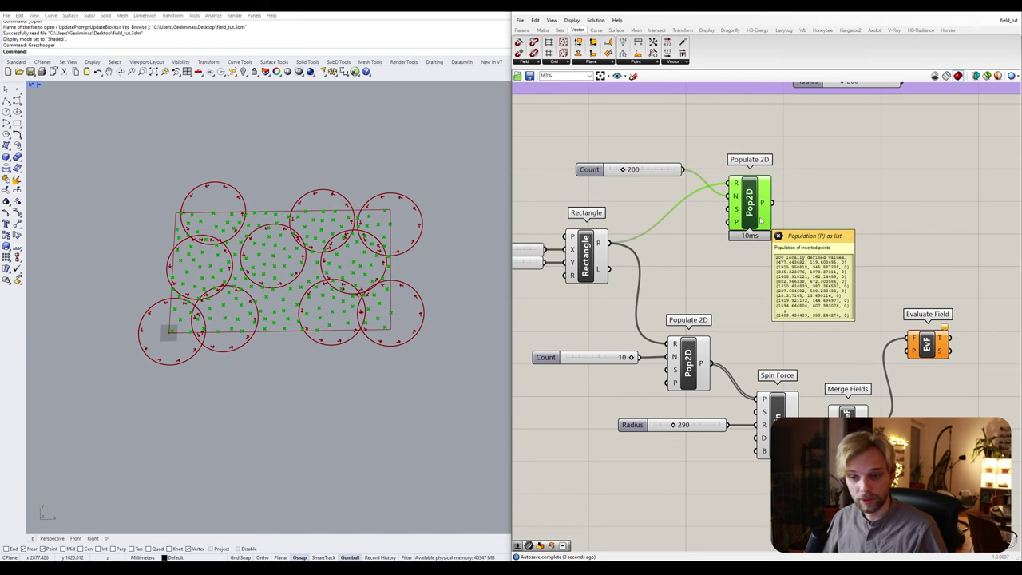
pyautogui.moveTo(761, 220); pyautogui.dragTo(769, 194)
# - Highlight the two Populate 2D components in turn to compare their point sets in the viewport
pyautogui.click(770, 224)
pyautogui.click(757, 177)
pyautogui.click(686, 332)
pyautogui.click(685, 346)
pyautogui.click(744, 195)
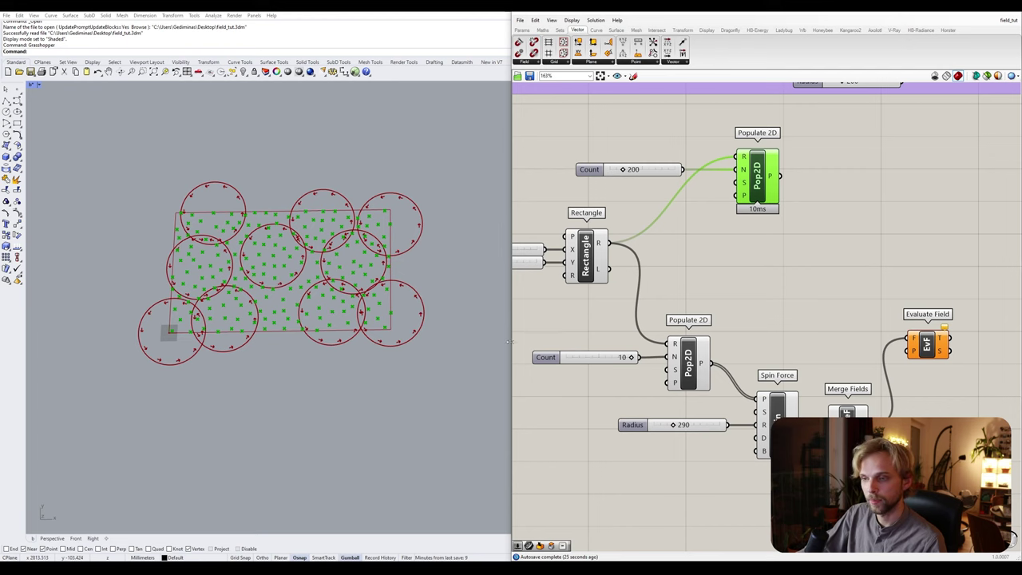
pyautogui.click(706, 341)
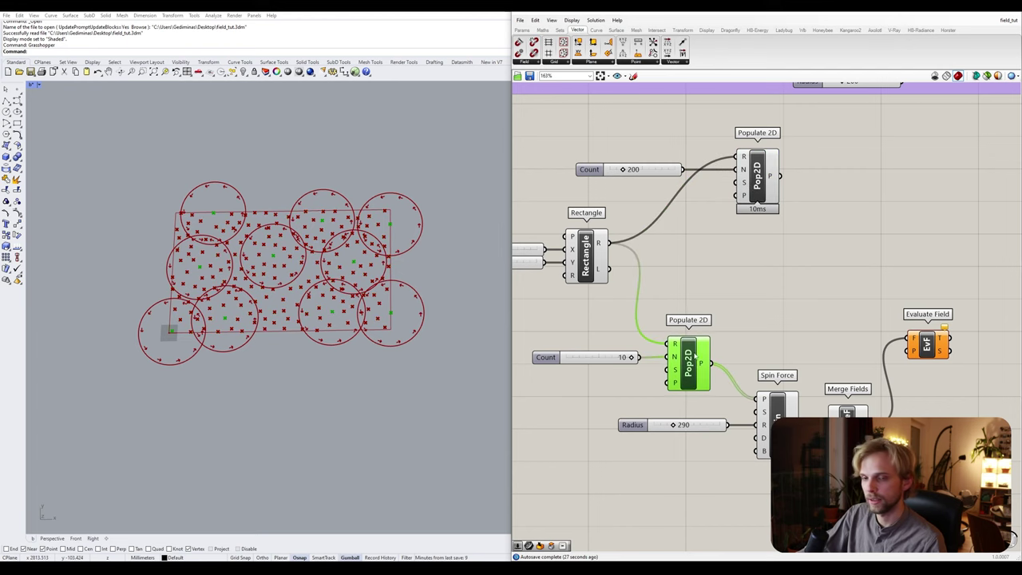
pyautogui.click(738, 255)
# - Add a number slider, connect it to the second Populate 2D seed input, set it to 523 and align the Count slider with it
pyautogui.moveTo(737, 255); pyautogui.dragTo(793, 237, button='right')
pyautogui.scroll(3, 793, 239)
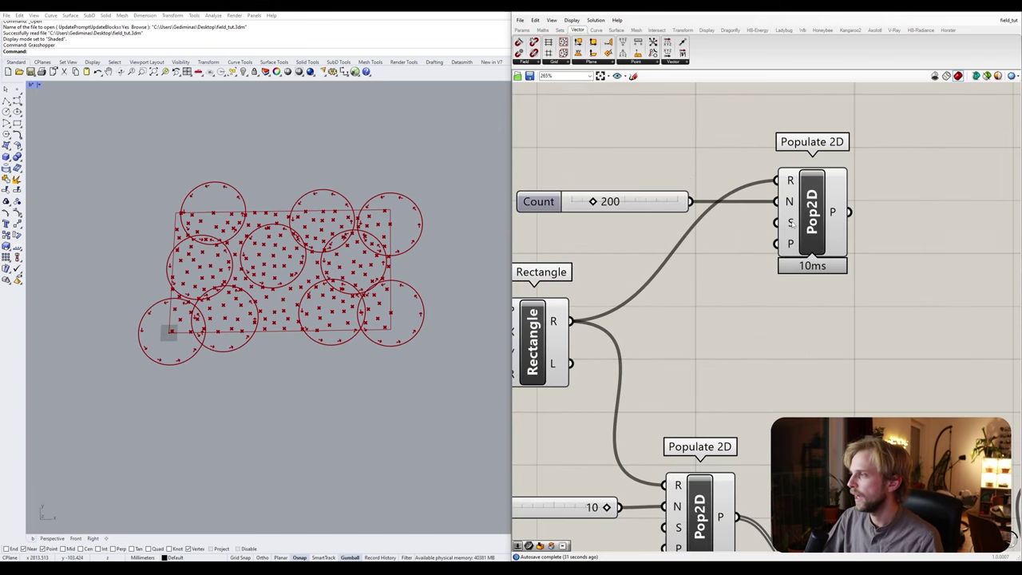
pyautogui.moveTo(792, 224)
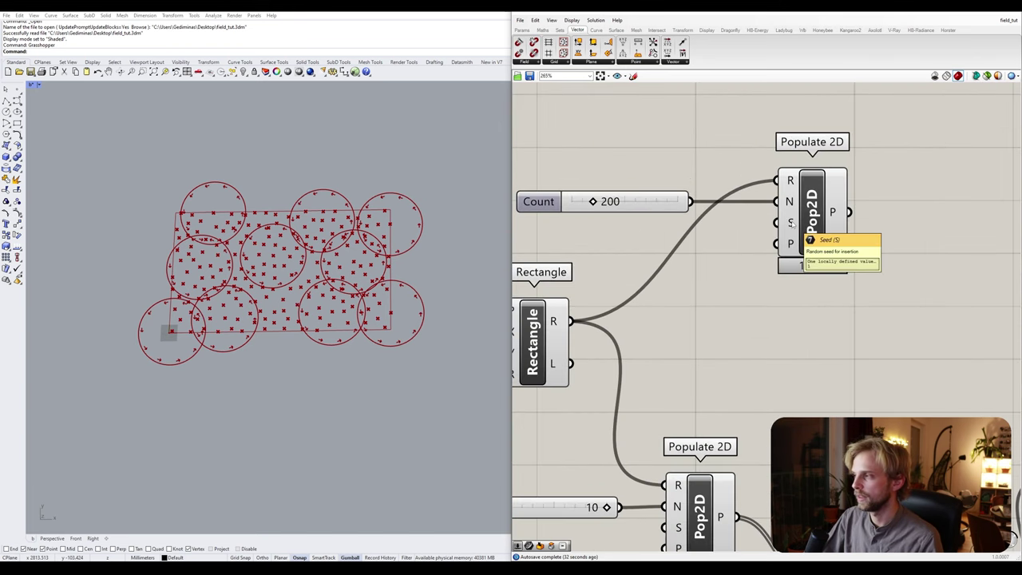
pyautogui.doubleClick(709, 276)
pyautogui.write('666')
pyautogui.press('Return')
pyautogui.moveTo(709, 277); pyautogui.dragTo(667, 238)
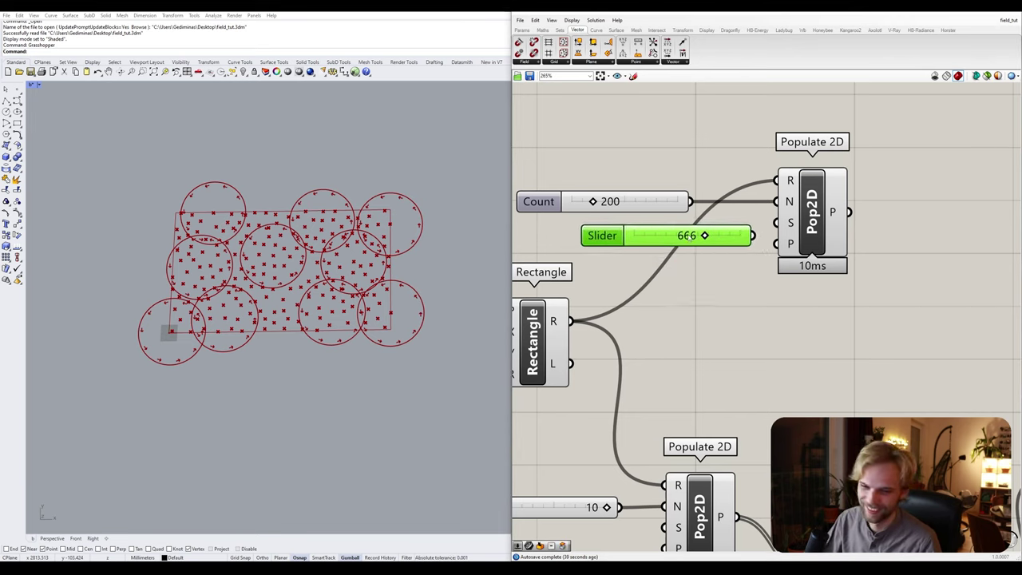
pyautogui.moveTo(753, 235); pyautogui.dragTo(776, 223)
pyautogui.moveTo(713, 235); pyautogui.dragTo(733, 223)
pyautogui.click(736, 298)
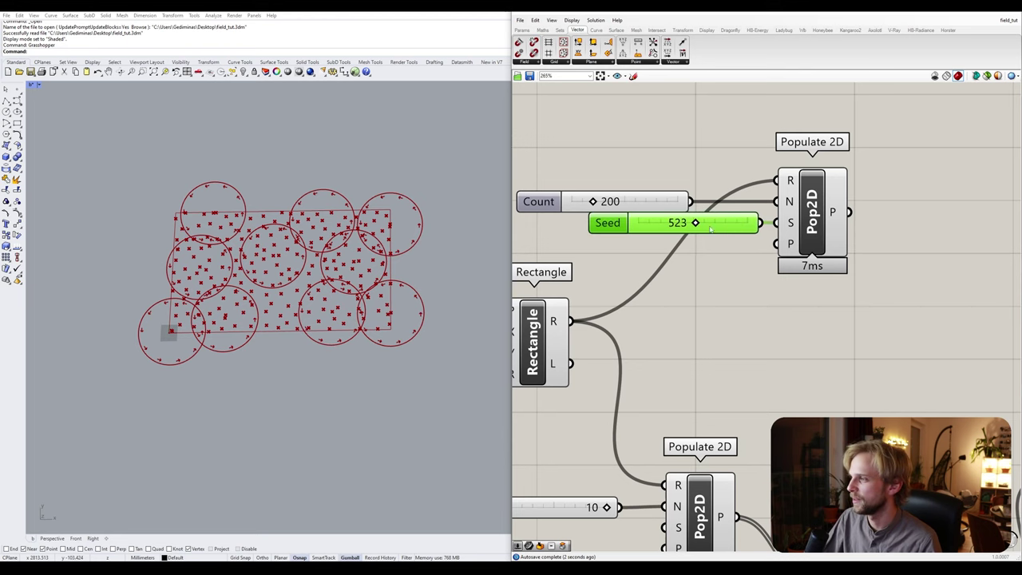
pyautogui.moveTo(670, 201); pyautogui.dragTo(731, 201)
pyautogui.click(769, 327)
# - Connect the second Populate 2D points output to the Evaluate Field point input
pyautogui.scroll(-3, 773, 330)
pyautogui.moveTo(785, 351); pyautogui.dragTo(725, 322, button='right')
pyautogui.scroll(1, 737, 284)
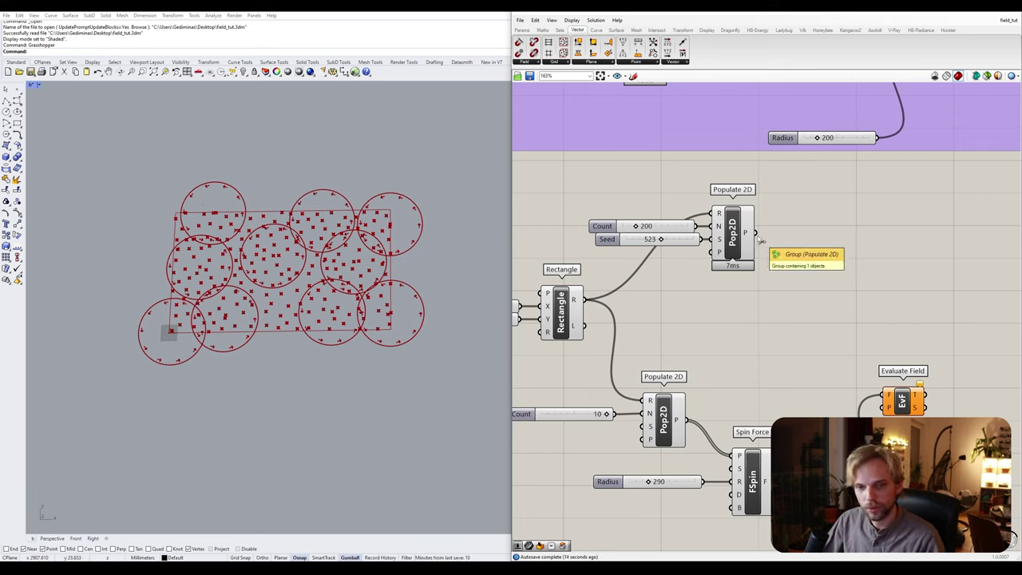
pyautogui.moveTo(817, 292); pyautogui.dragTo(766, 206, button='right')
pyautogui.moveTo(705, 144); pyautogui.dragTo(833, 317)
# - Move the second Populate 2D together with its Count and Seed sliders lower and closer to Evaluate Field
pyautogui.moveTo(705, 263); pyautogui.dragTo(535, 118)
pyautogui.moveTo(690, 159); pyautogui.dragTo(728, 243)
pyautogui.click(799, 257)
# - Add a Line SDL component up and to the right of Evaluate Field
pyautogui.moveTo(875, 311); pyautogui.dragTo(797, 250, button='right')
pyautogui.scroll(3, 797, 250)
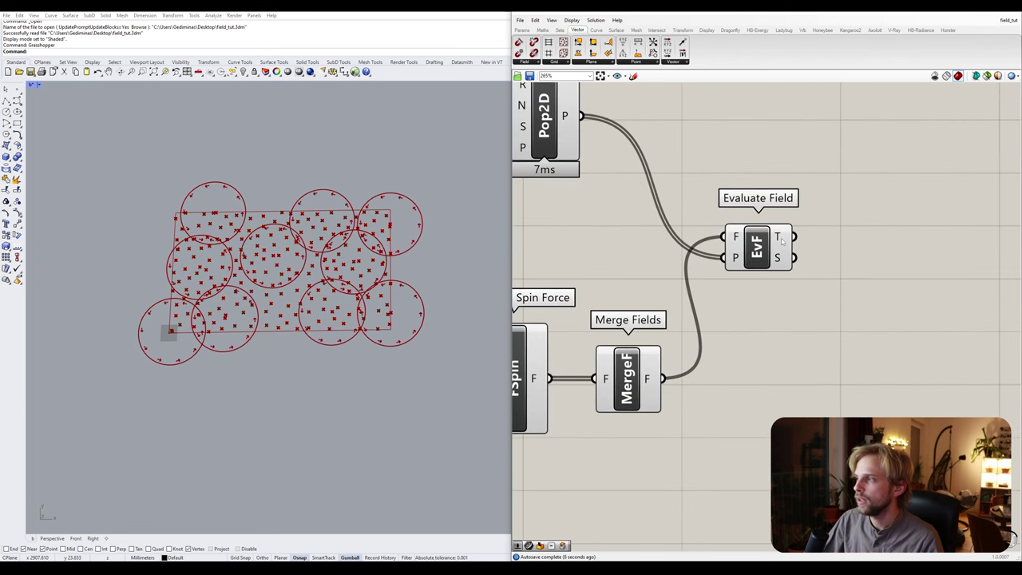
pyautogui.moveTo(781, 240)
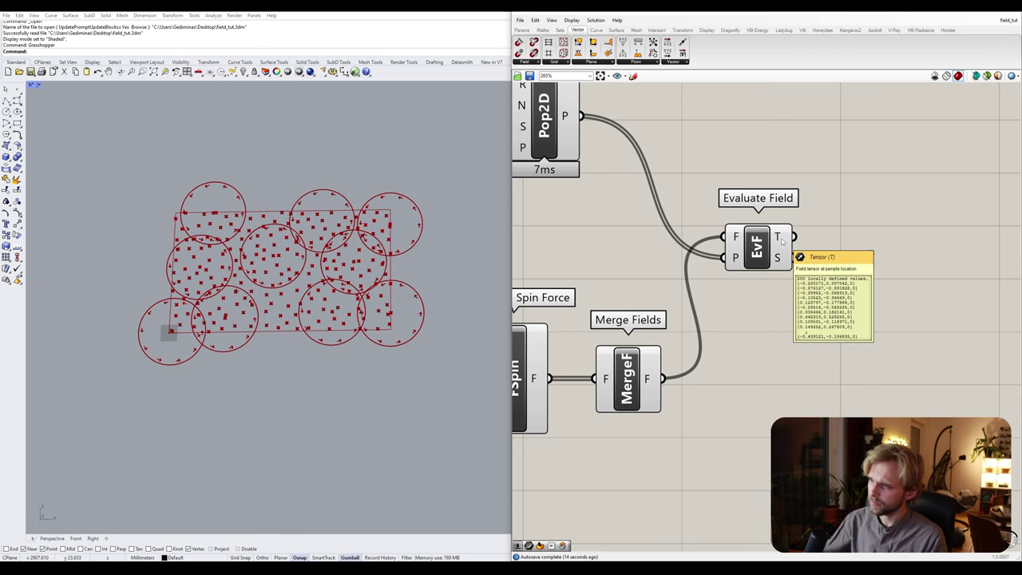
pyautogui.moveTo(799, 226); pyautogui.dragTo(759, 315, button='right')
pyautogui.doubleClick(808, 221)
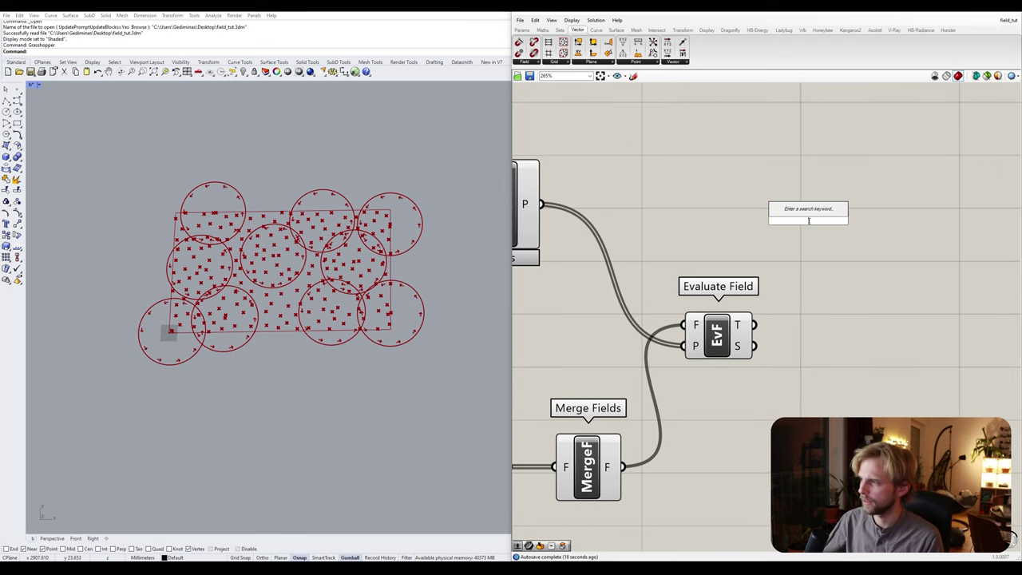
pyautogui.write('sdl')
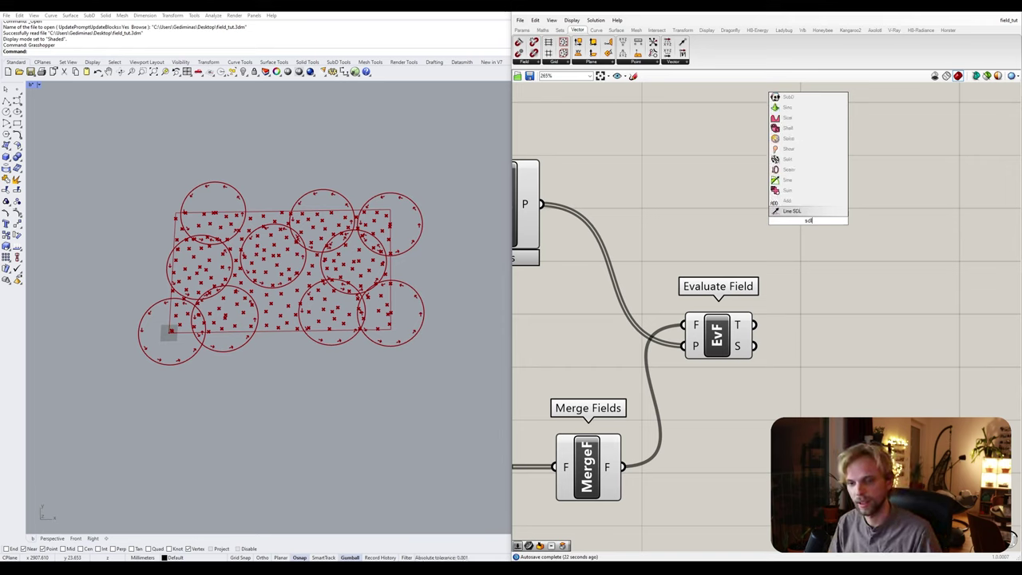
pyautogui.press('Return')
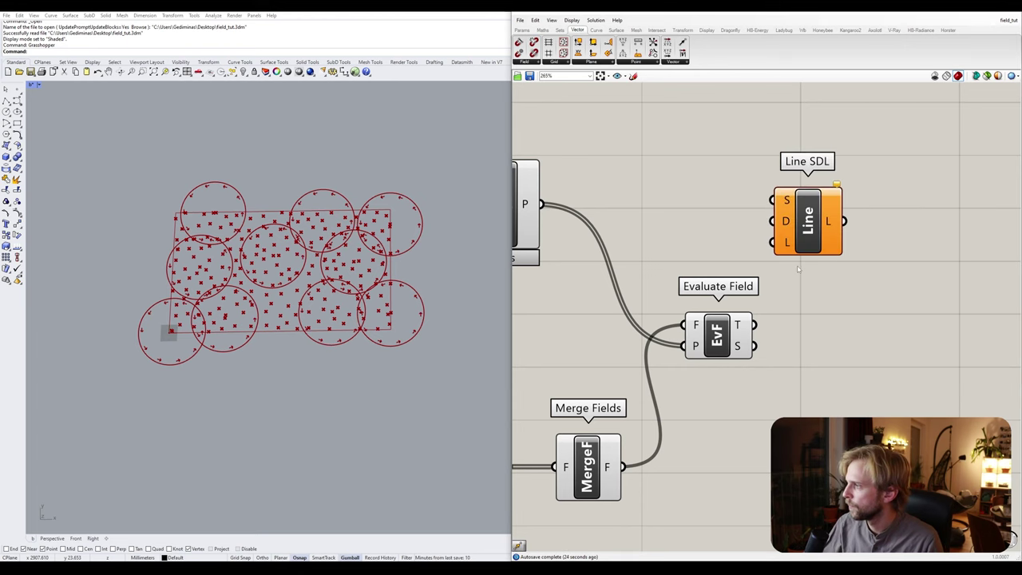
# - Connect the 200-point Populate 2D points to the Line SDL start input and the Evaluate Field tensor output to its direction input
pyautogui.moveTo(524, 211); pyautogui.dragTo(631, 199, button='right')
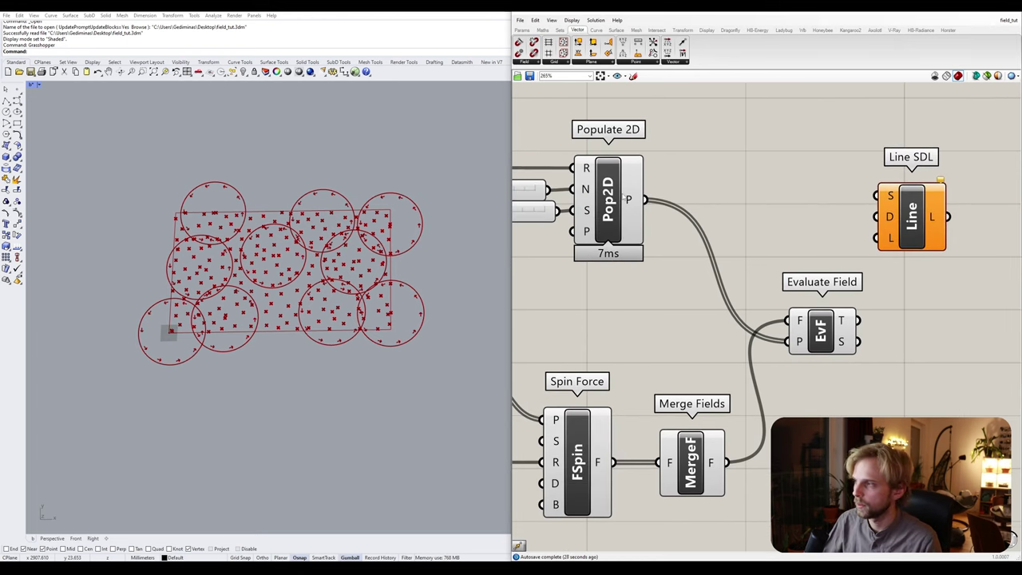
pyautogui.moveTo(645, 201); pyautogui.dragTo(967, 227)
pyautogui.moveTo(916, 267); pyautogui.dragTo(798, 257, button='right')
pyautogui.click(798, 257)
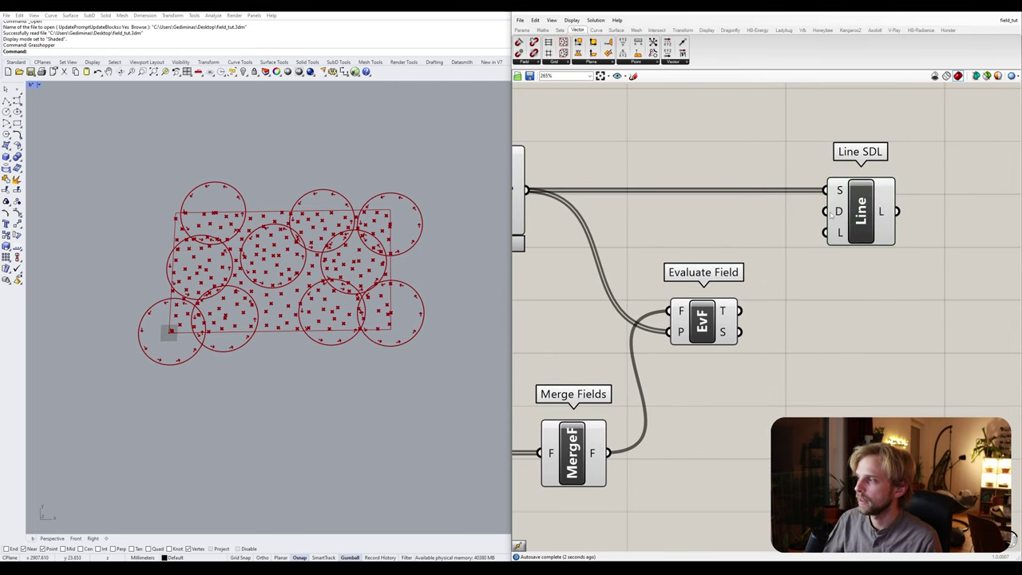
pyautogui.moveTo(743, 298); pyautogui.dragTo(801, 260, button='right')
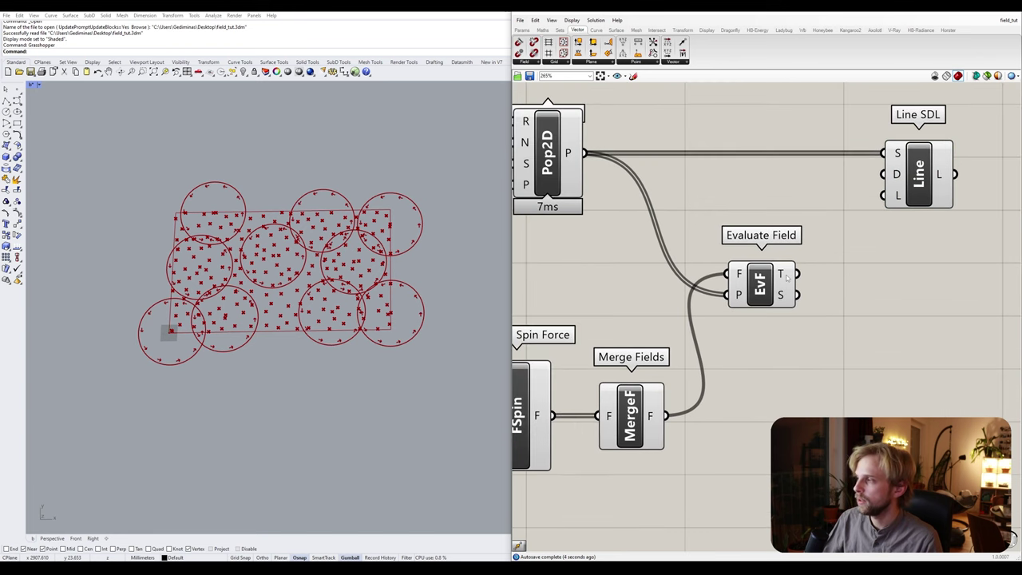
pyautogui.moveTo(786, 277)
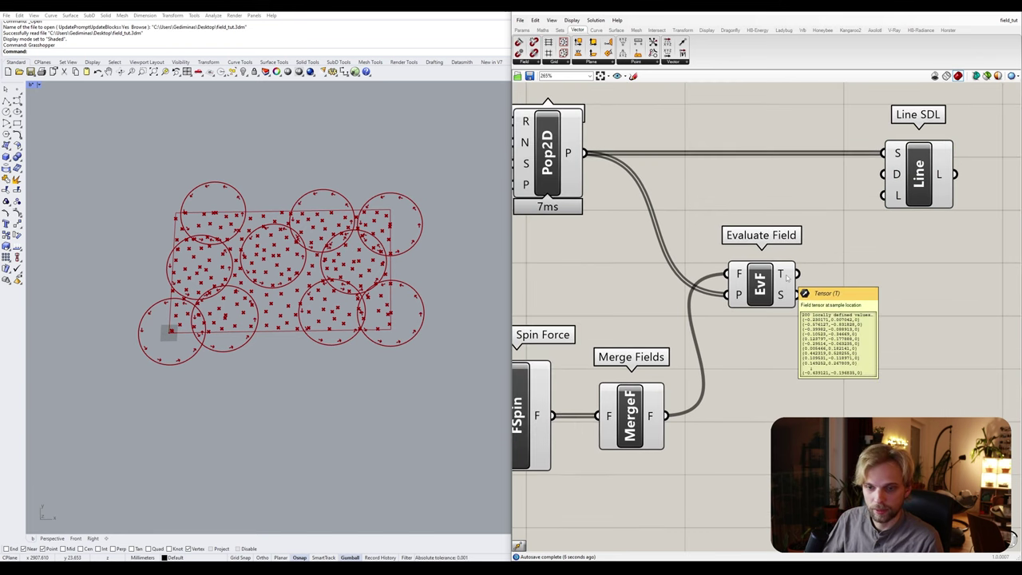
pyautogui.moveTo(797, 274); pyautogui.dragTo(883, 174)
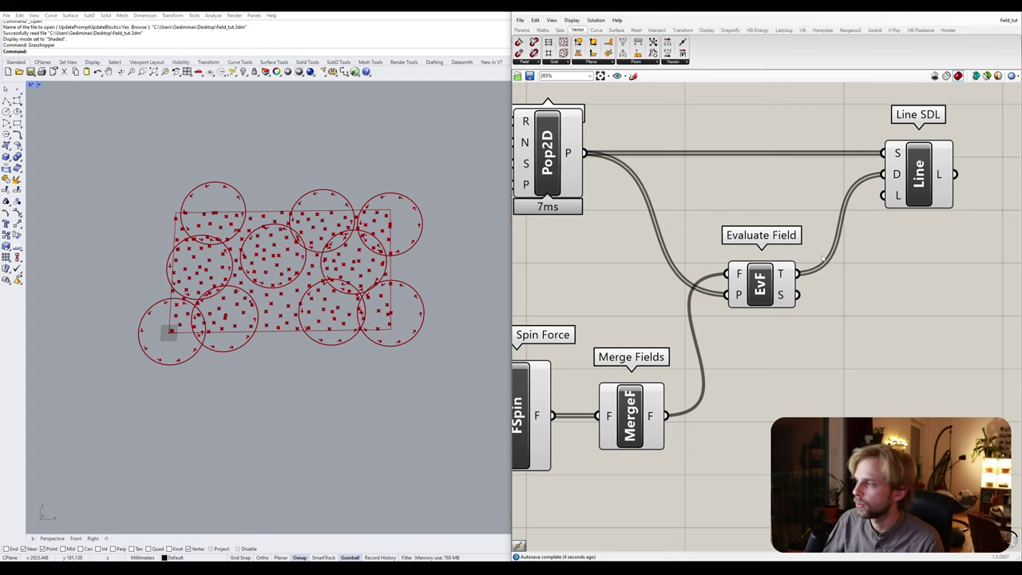
# - Add a number slider set to 100 below Evaluate Field and connect it to the Line SDL length input
pyautogui.moveTo(899, 196); pyautogui.dragTo(848, 195, button='right')
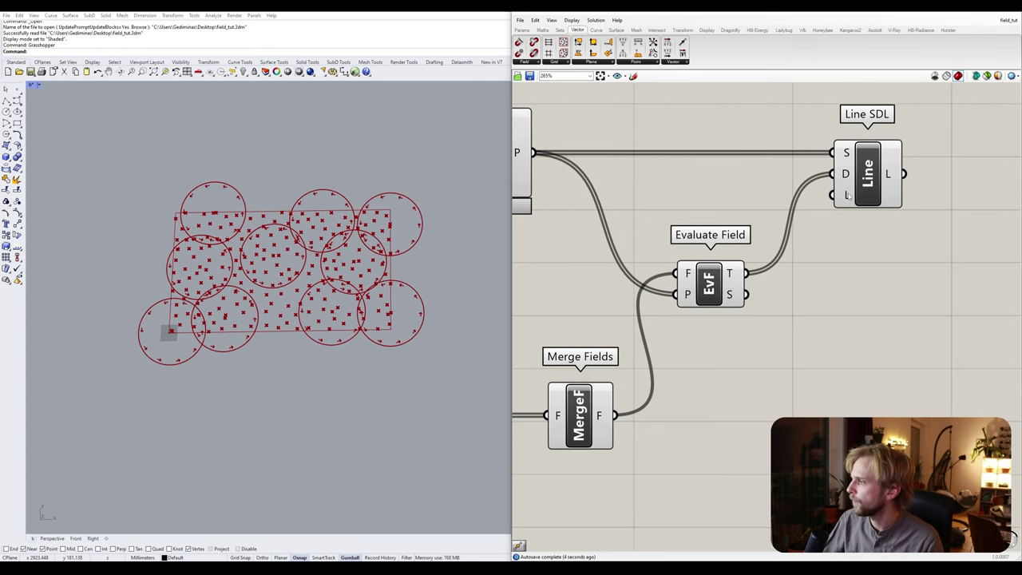
pyautogui.doubleClick(822, 354)
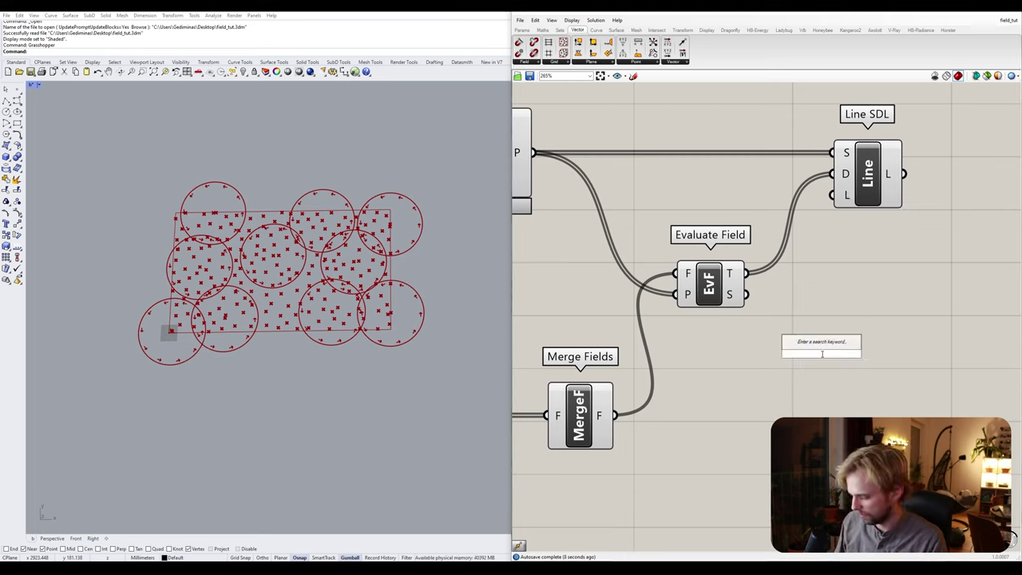
pyautogui.write('100')
pyautogui.press('Return')
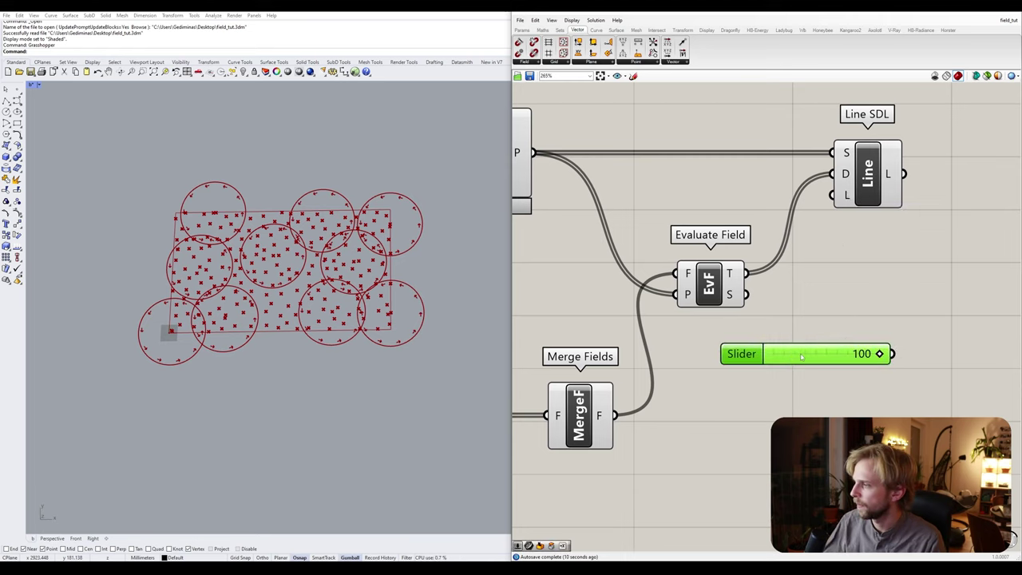
pyautogui.moveTo(875, 347); pyautogui.dragTo(834, 195)
pyautogui.click(880, 253)
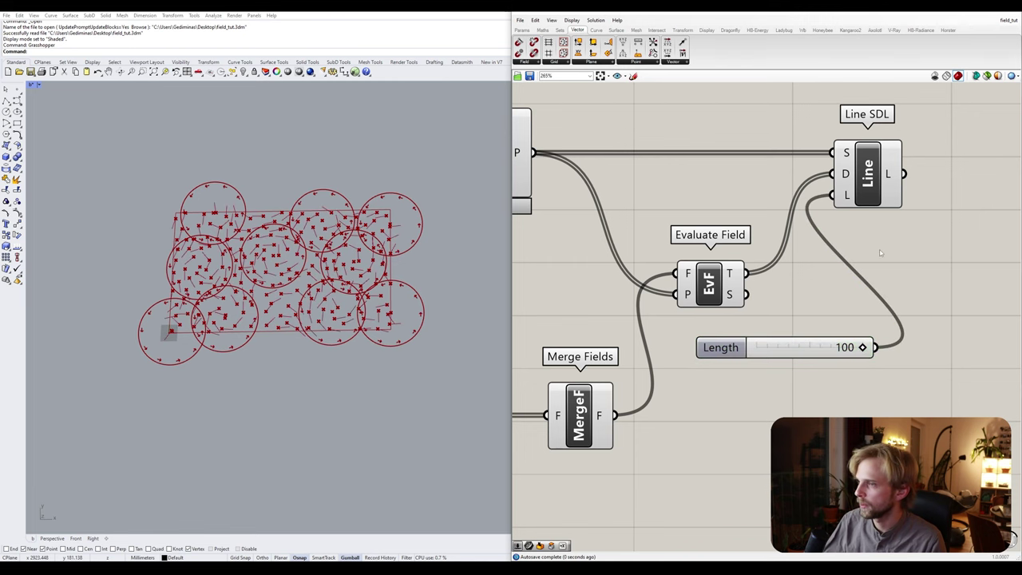
# - Turn off the preview of the 200-point Populate 2D component
pyautogui.scroll(-3, 927, 307)
pyautogui.moveTo(762, 300); pyautogui.dragTo(808, 323, button='right')
pyautogui.scroll(2, 783, 314)
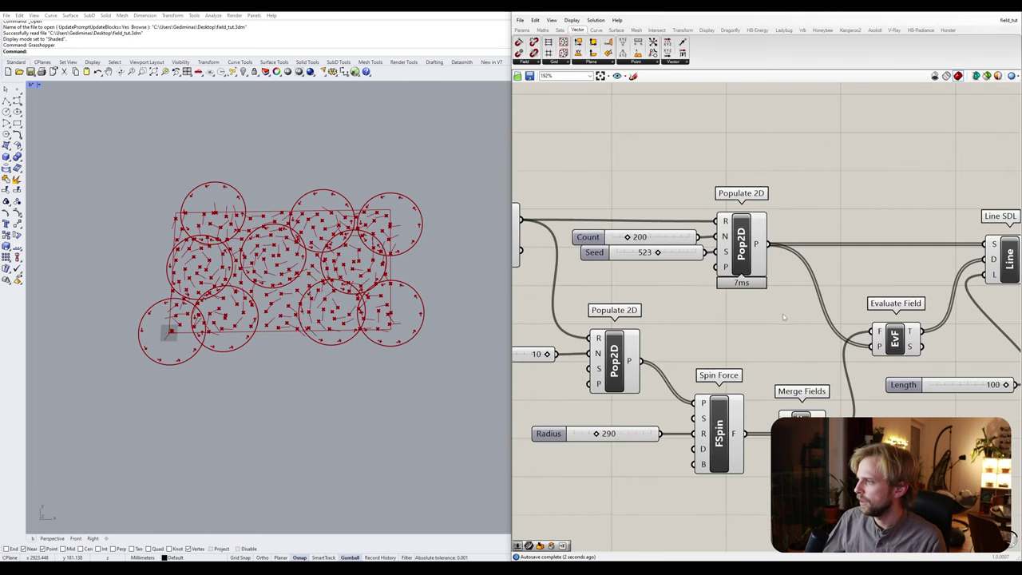
pyautogui.moveTo(784, 314); pyautogui.dragTo(699, 211)
pyautogui.middleClick(709, 212)
pyautogui.click(713, 179)
pyautogui.moveTo(714, 177); pyautogui.dragTo(743, 134, button='right')
pyautogui.click(736, 164)
# - Turn off the previews of the 10-point Populate 2D, Spin Force, Merge Fields and Evaluate Field components
pyautogui.moveTo(879, 466); pyautogui.dragTo(622, 291)
pyautogui.middleClick(622, 292)
pyautogui.click(639, 271)
pyautogui.click(717, 267)
pyautogui.click(926, 302)
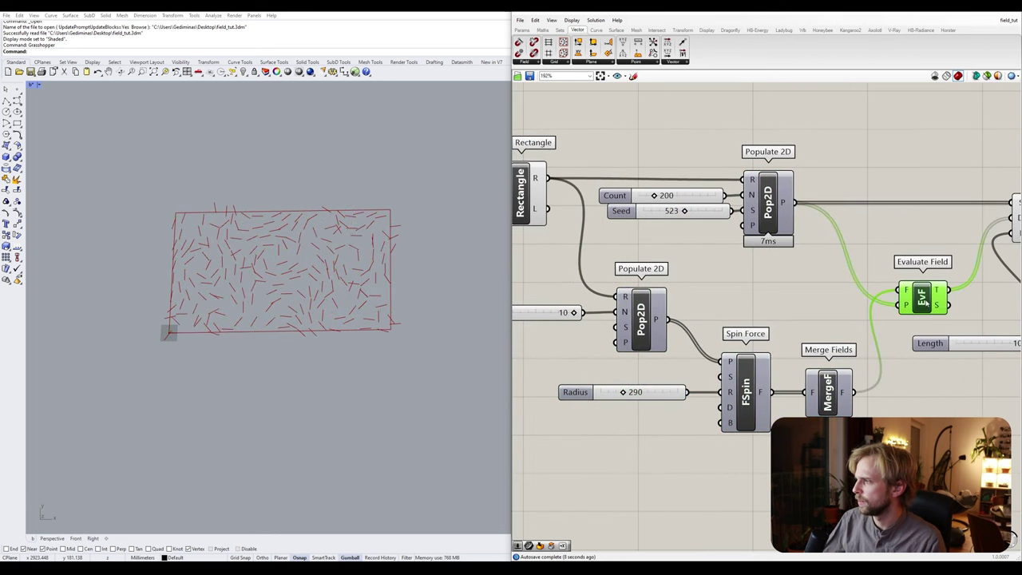
pyautogui.middleClick(926, 302)
pyautogui.click(957, 270)
pyautogui.click(957, 270)
# - Turn off the preview of the Rectangle component
pyautogui.moveTo(721, 217); pyautogui.dragTo(913, 253, button='right')
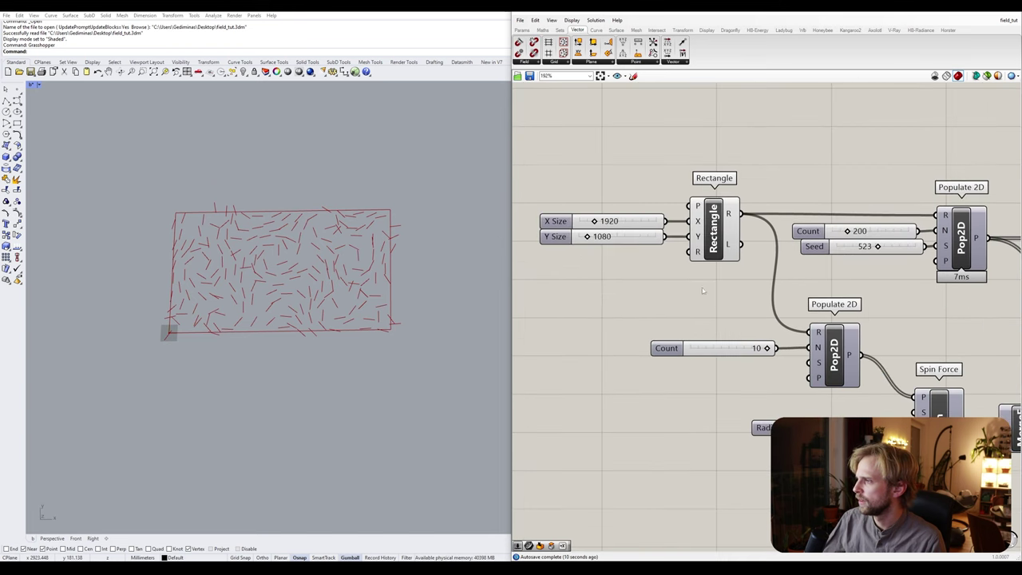
pyautogui.moveTo(732, 293); pyautogui.dragTo(696, 240)
pyautogui.middleClick(695, 234)
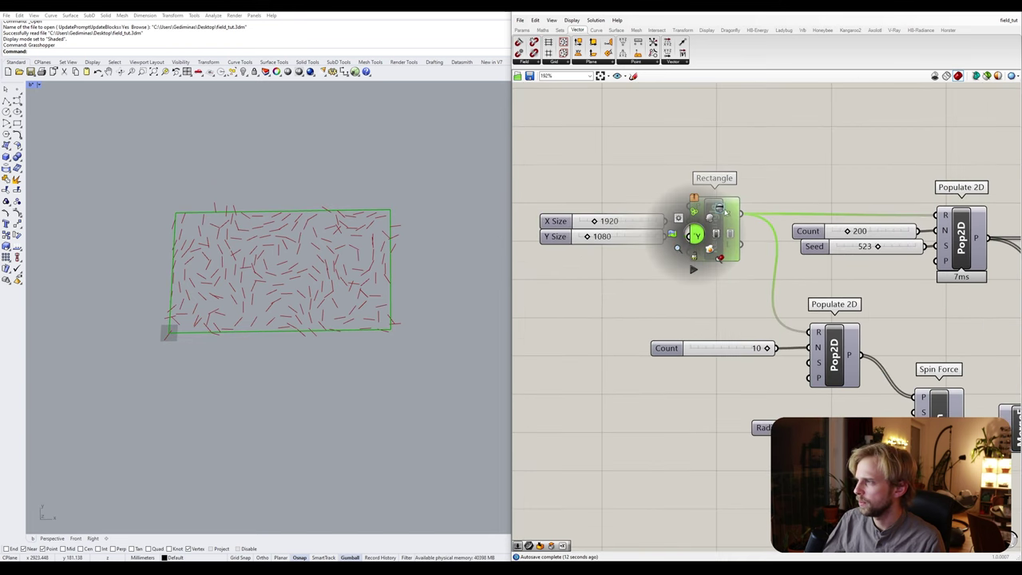
pyautogui.click(721, 209)
pyautogui.click(789, 266)
# - Turn the Spin Force component's preview back on to show the field circles with the lines
pyautogui.scroll(-3, 760, 352)
pyautogui.moveTo(819, 394); pyautogui.dragTo(702, 305, button='right')
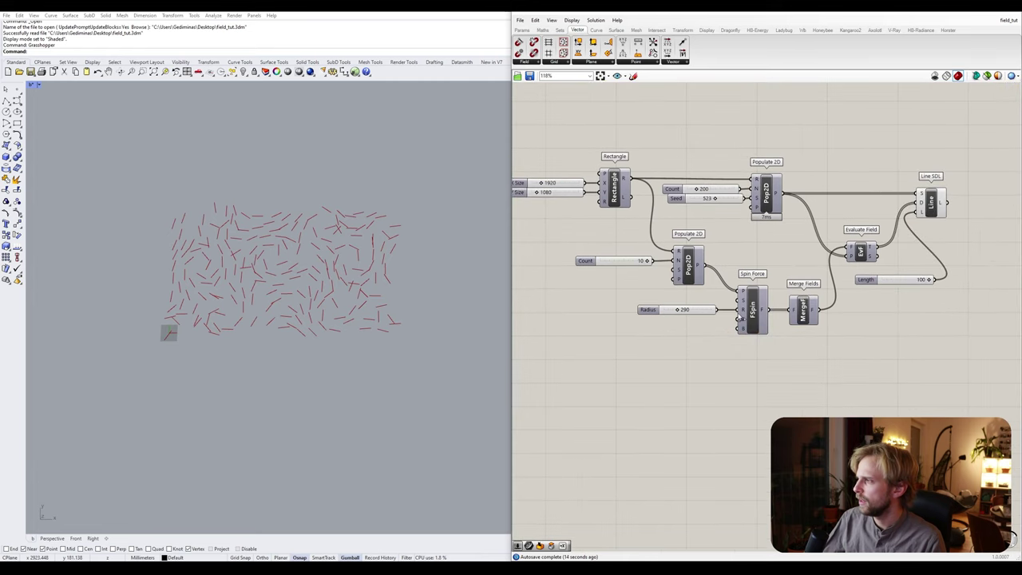
pyautogui.scroll(3, 754, 320)
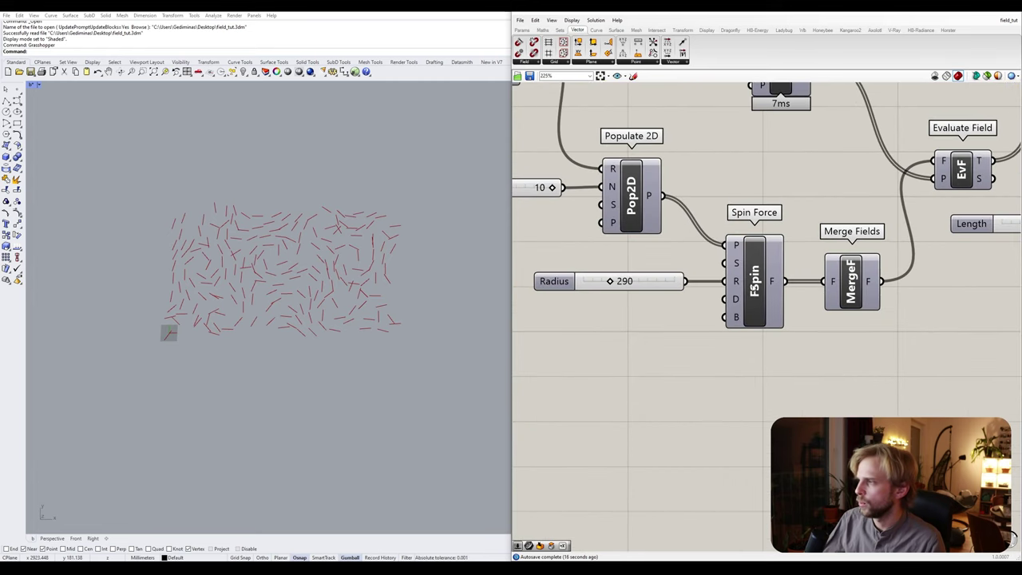
pyautogui.click(755, 296)
pyautogui.middleClick(755, 296)
pyautogui.click(770, 273)
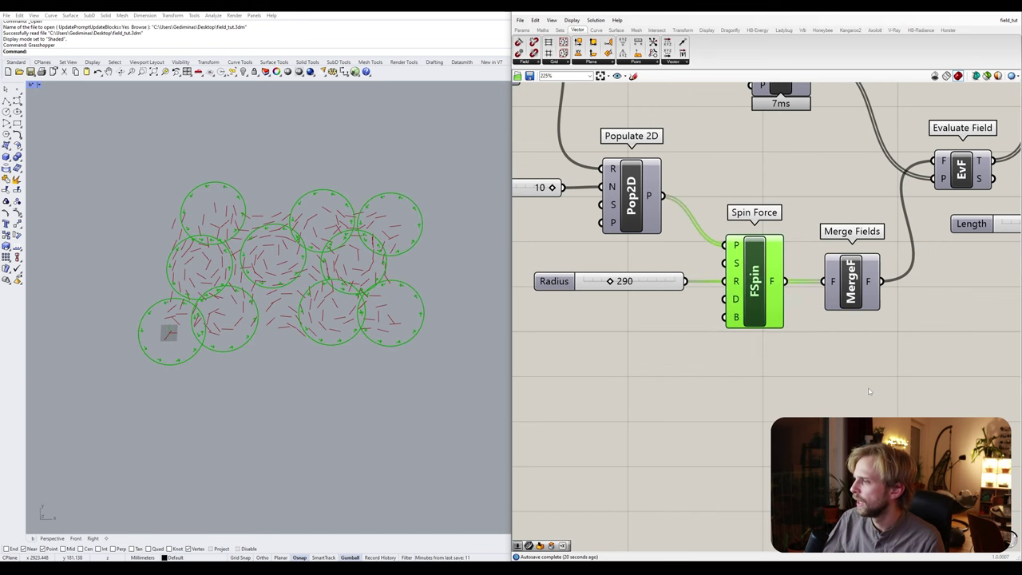
pyautogui.click(870, 391)
# - Inspect the lines within the spin circles, try a sample point count of 1000, and set the Count slider to 241
pyautogui.scroll(-4, 763, 284)
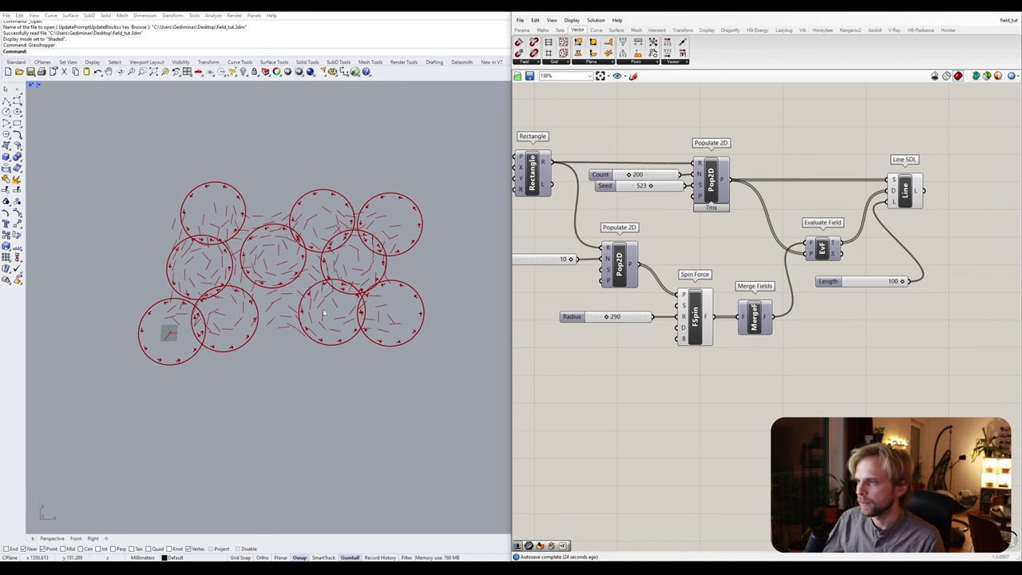
pyautogui.scroll(4, 288, 263)
pyautogui.moveTo(301, 238); pyautogui.dragTo(307, 249, button='right')
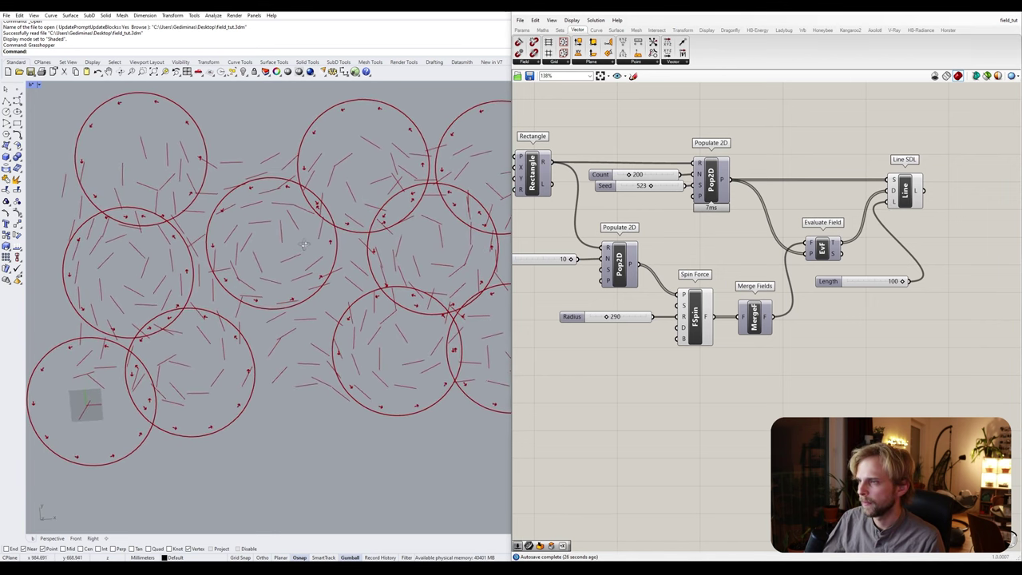
pyautogui.moveTo(655, 237); pyautogui.dragTo(710, 292, button='right')
pyautogui.scroll(-3, 305, 267)
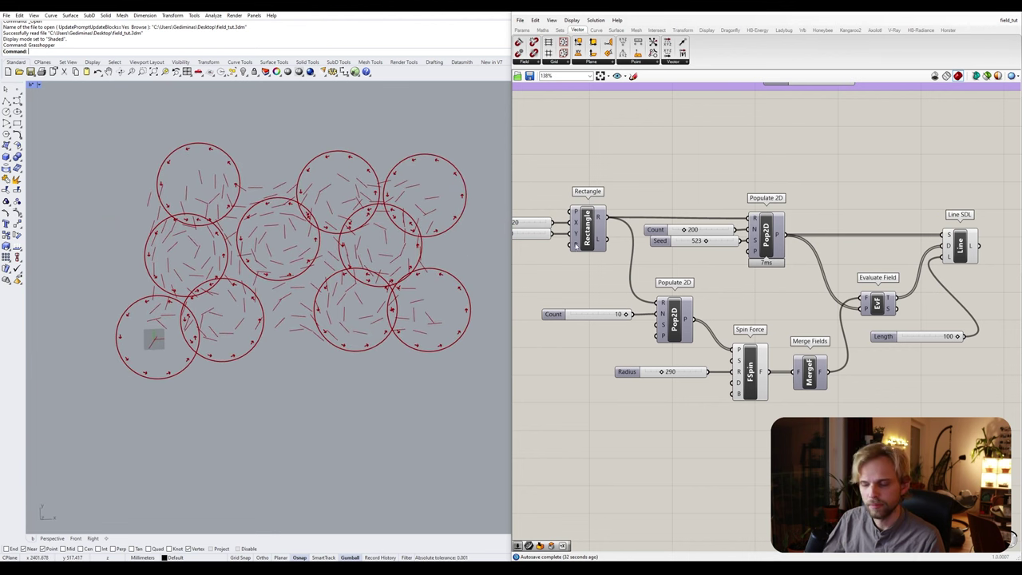
pyautogui.scroll(3, 713, 244)
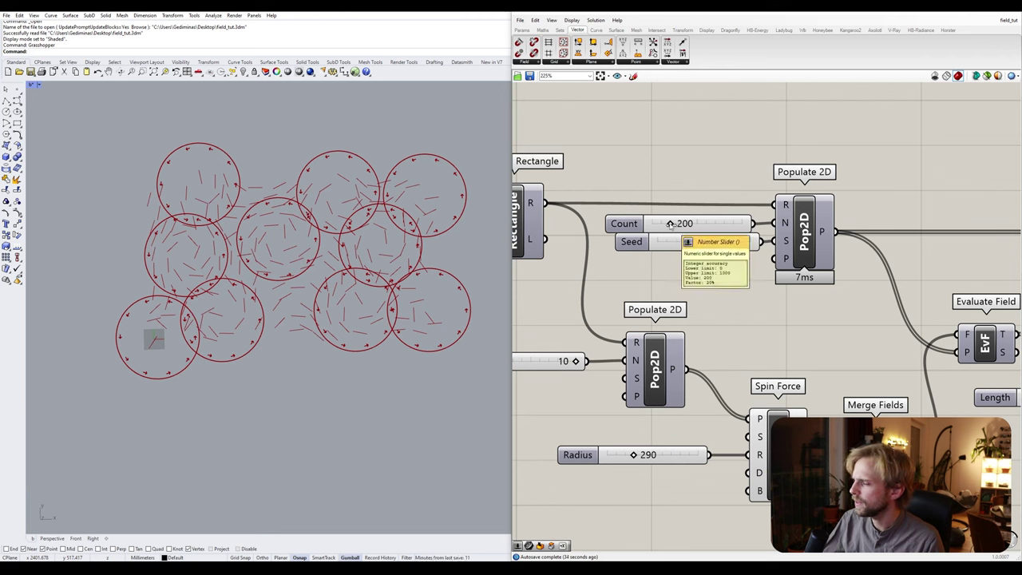
pyautogui.moveTo(677, 224); pyautogui.dragTo(742, 224)
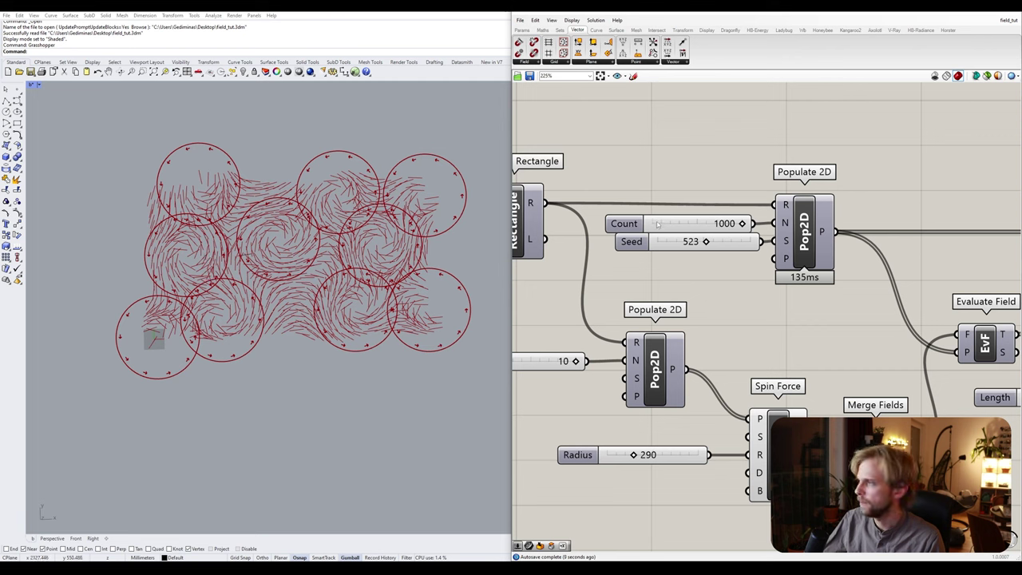
pyautogui.moveTo(741, 227); pyautogui.dragTo(674, 224)
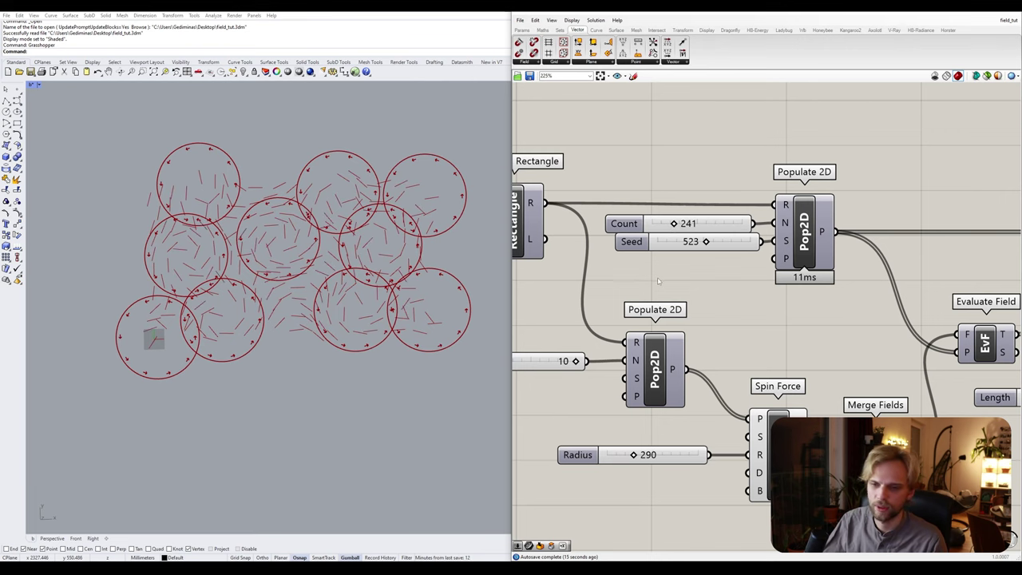
# - Move the Line SDL component slightly up and farther from Evaluate Field
pyautogui.scroll(-5, 752, 320)
pyautogui.moveTo(900, 288); pyautogui.dragTo(721, 250, button='right')
pyautogui.scroll(3, 817, 208)
pyautogui.scroll(3, 721, 250)
pyautogui.moveTo(720, 250); pyautogui.dragTo(752, 232)
pyautogui.moveTo(658, 296); pyautogui.dragTo(723, 290, button='right')
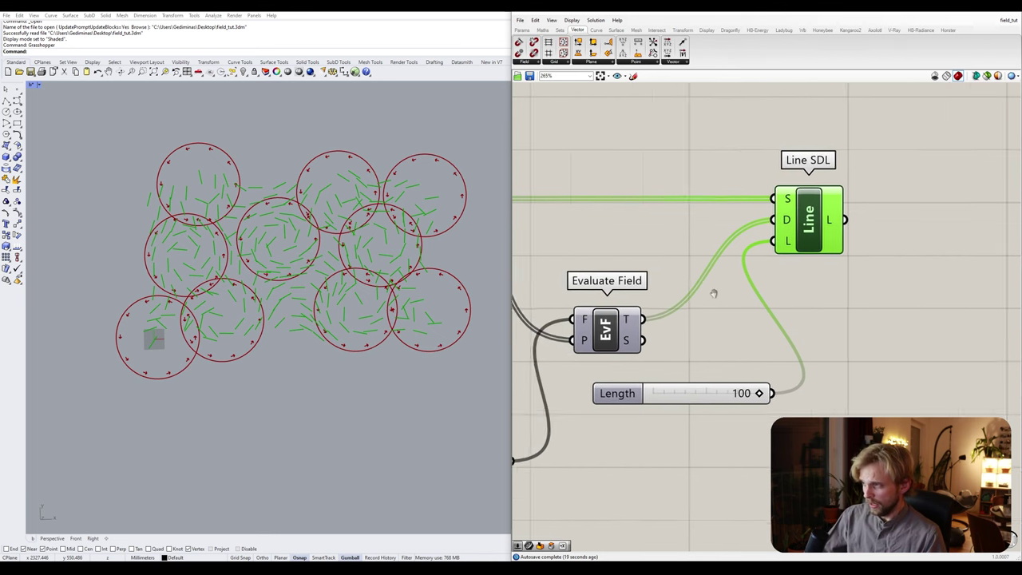
# - Turn on the preview of the 241-point Populate 2D and examine up close where the lines start relative to the points
pyautogui.scroll(-3, 666, 288)
pyautogui.moveTo(607, 282); pyautogui.dragTo(715, 289, button='right')
pyautogui.click(616, 246)
pyautogui.middleClick(615, 246)
pyautogui.click(628, 228)
pyautogui.click(654, 200)
pyautogui.scroll(8, 331, 177)
pyautogui.scroll(5, 360, 192)
pyautogui.scroll(-3, 344, 270)
pyautogui.scroll(6, 317, 335)
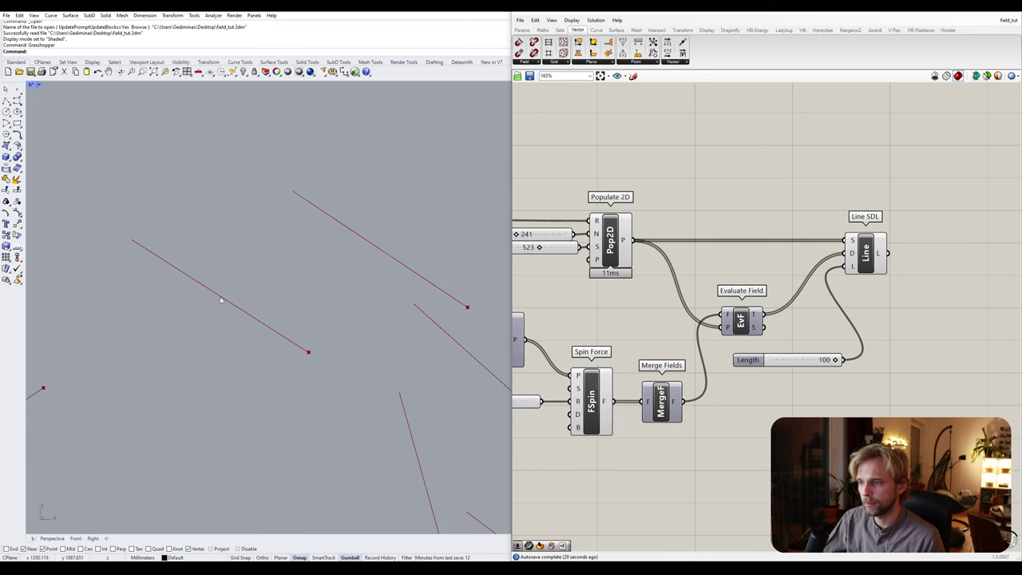
# - Add a Move component up and to the right of Line SDL and connect the Line SDL output to its geometry input
pyautogui.moveTo(832, 271); pyautogui.dragTo(770, 298, button='right')
pyautogui.doubleClick(916, 293)
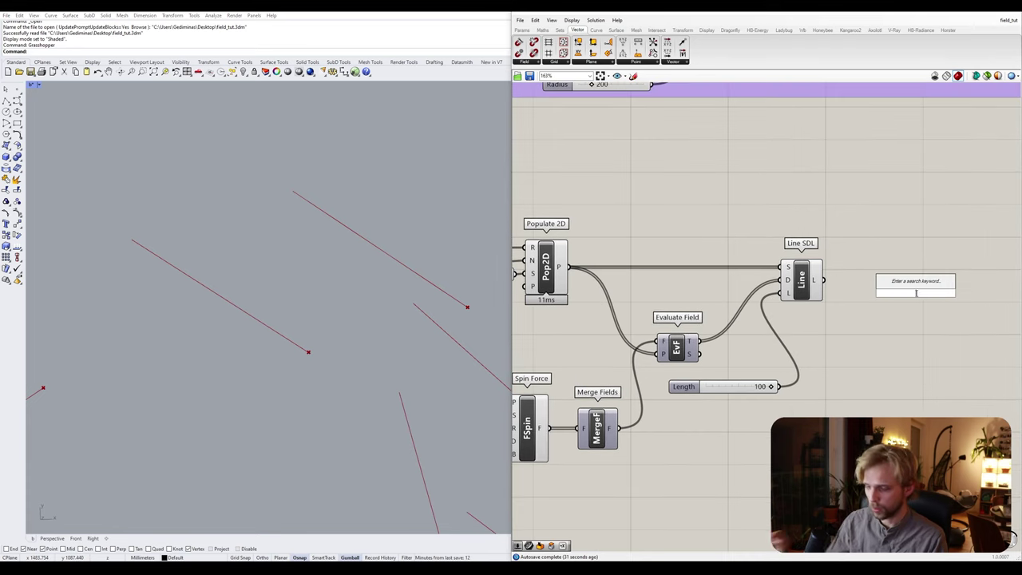
pyautogui.write('move')
pyautogui.press('Return')
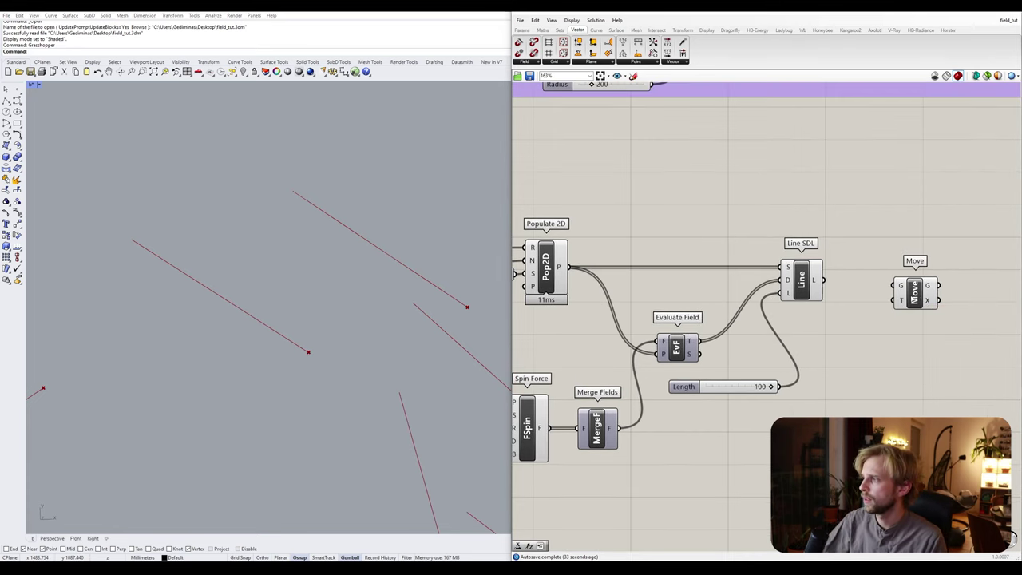
pyautogui.moveTo(829, 285)
pyautogui.mouseDown()
pyautogui.moveTo(895, 285)
pyautogui.moveTo(915, 256)
pyautogui.moveTo(911, 215)
pyautogui.mouseUp()
# - Reposition Evaluate Field slightly up and left and the Length slider slightly up and right to tidy the layout
pyautogui.click(649, 283)
pyautogui.moveTo(677, 348); pyautogui.dragTo(655, 322)
pyautogui.moveTo(673, 319)
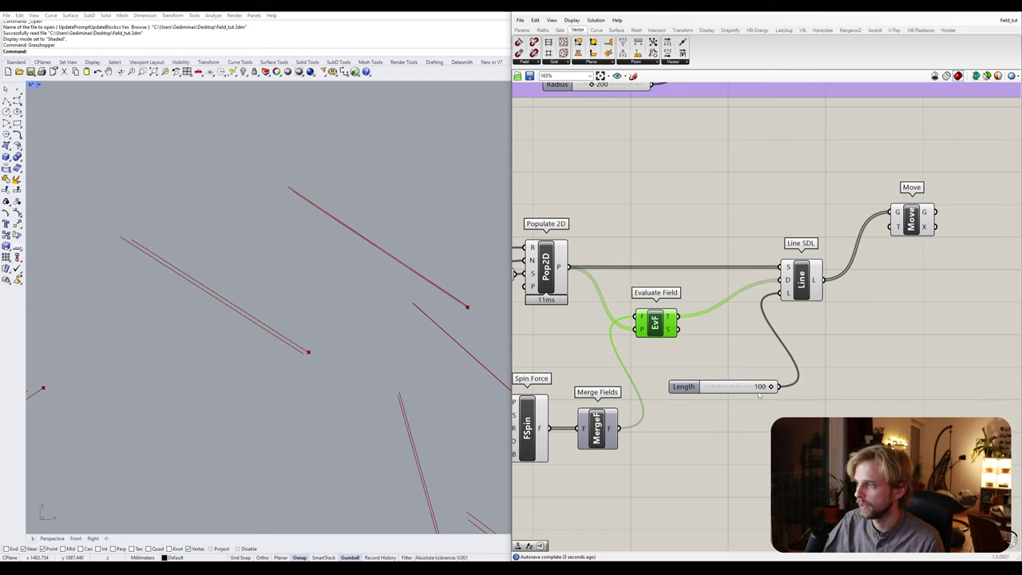
pyautogui.moveTo(761, 391); pyautogui.dragTo(770, 381)
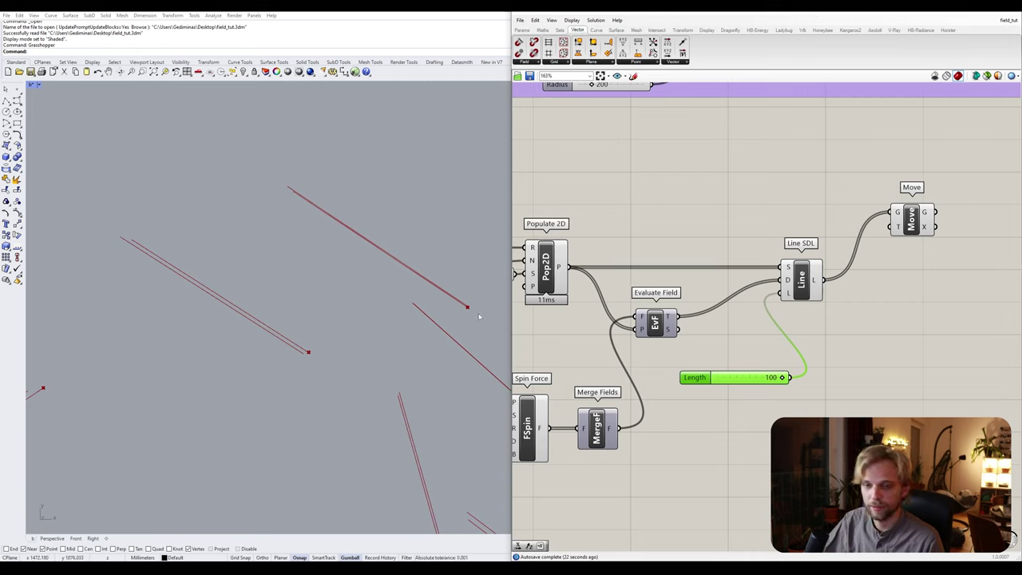
pyautogui.click(811, 235)
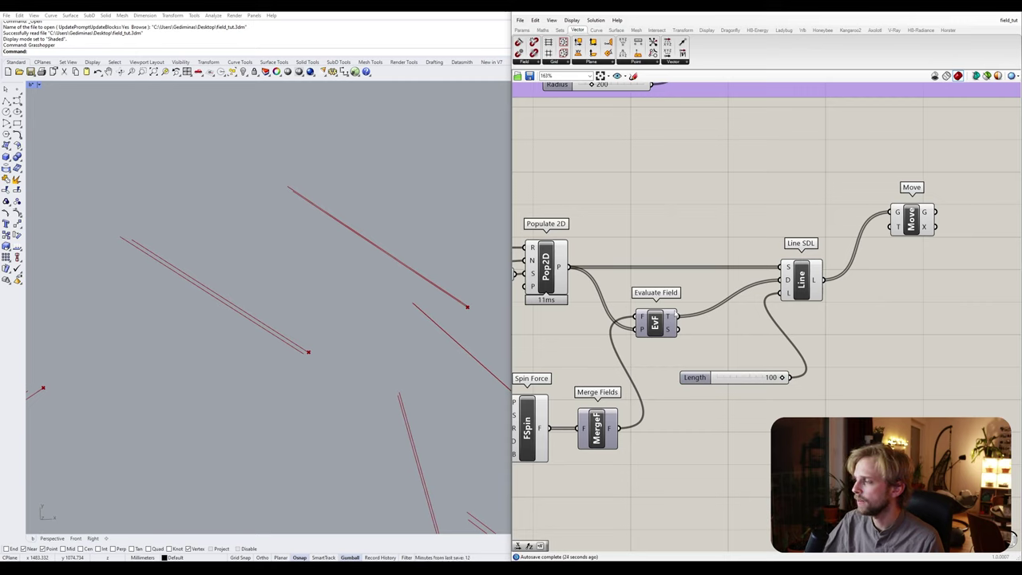
# - Add a Negative component above Evaluate Field and connect the field's T output to its x input
pyautogui.doubleClick(726, 222)
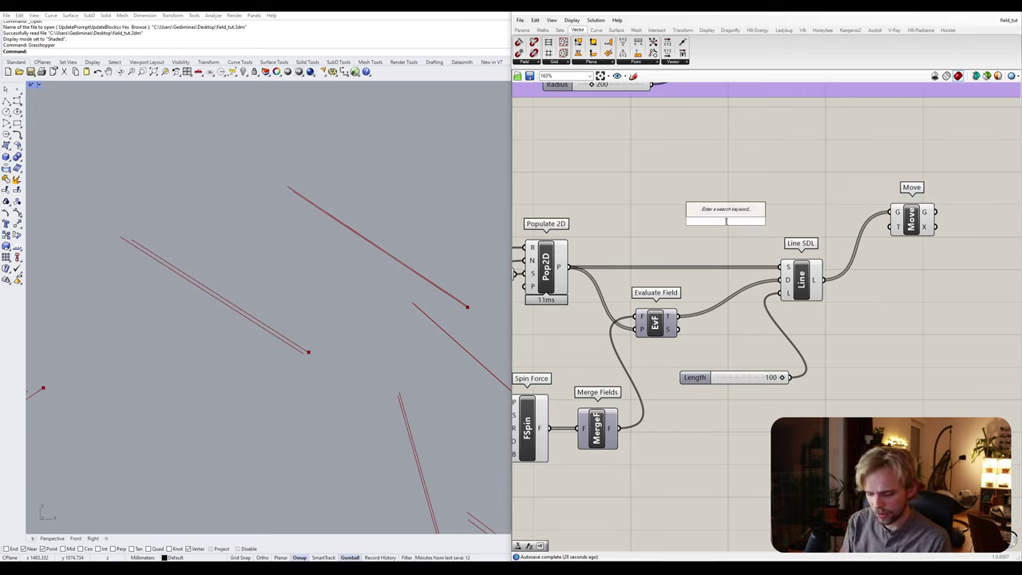
pyautogui.write('n')
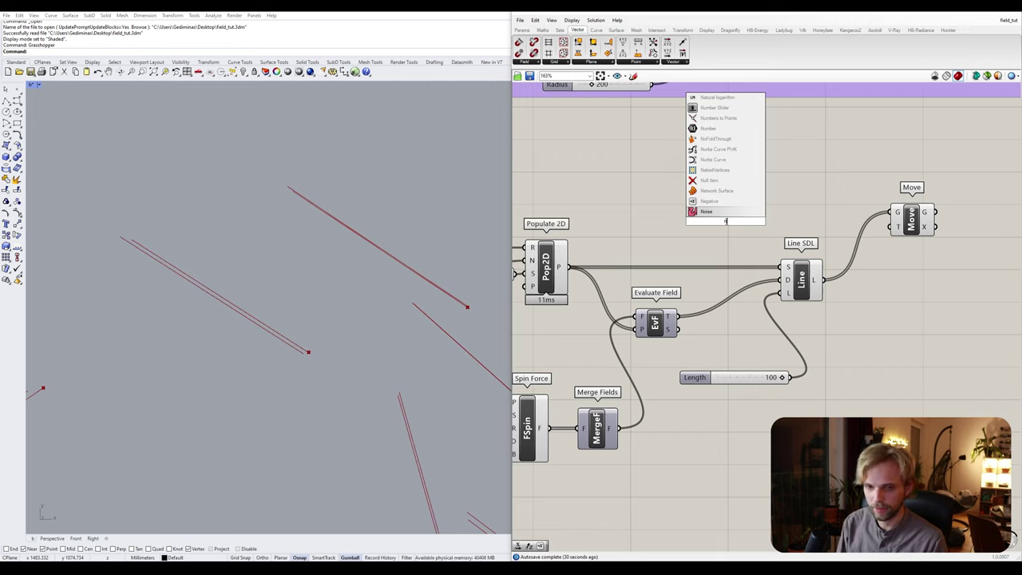
pyautogui.write('eg')
pyautogui.press('Return')
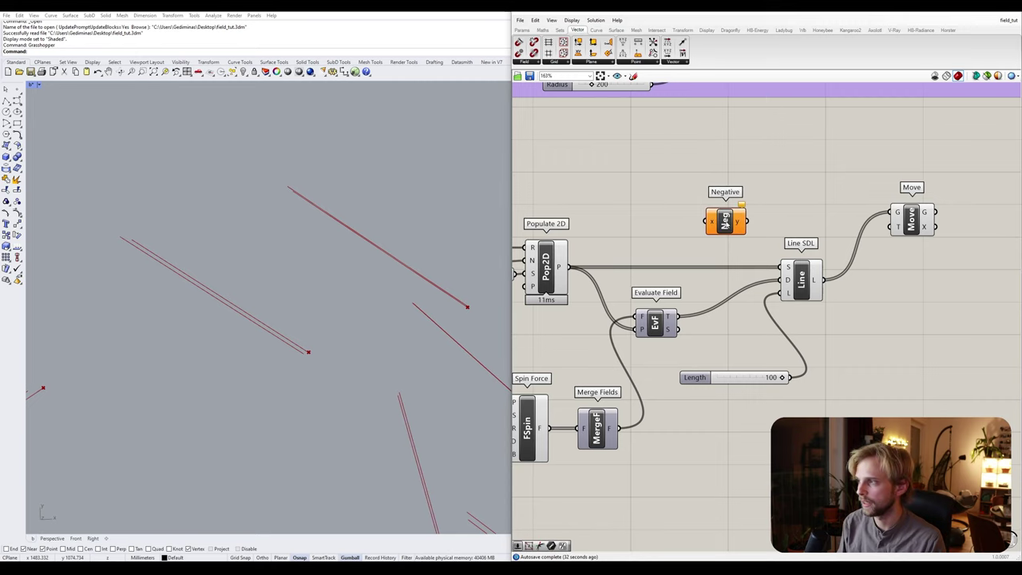
pyautogui.moveTo(677, 316); pyautogui.dragTo(740, 199)
pyautogui.click(831, 205)
pyautogui.moveTo(836, 204); pyautogui.dragTo(805, 220, button='right')
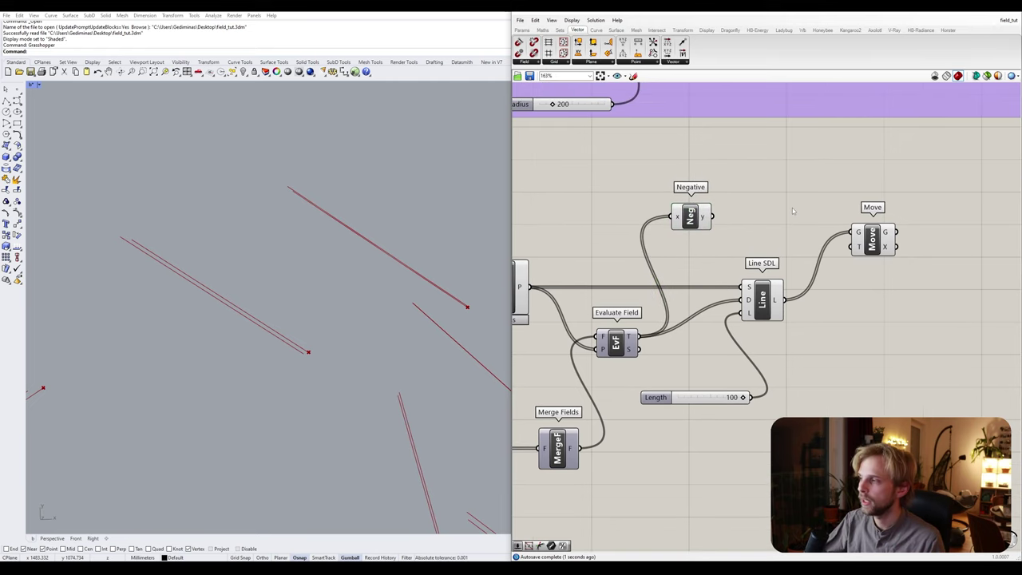
# - Add an Amplitude component beside Negative and connect the Negative output to its vector input
pyautogui.doubleClick(792, 208)
pyautogui.write('amp')
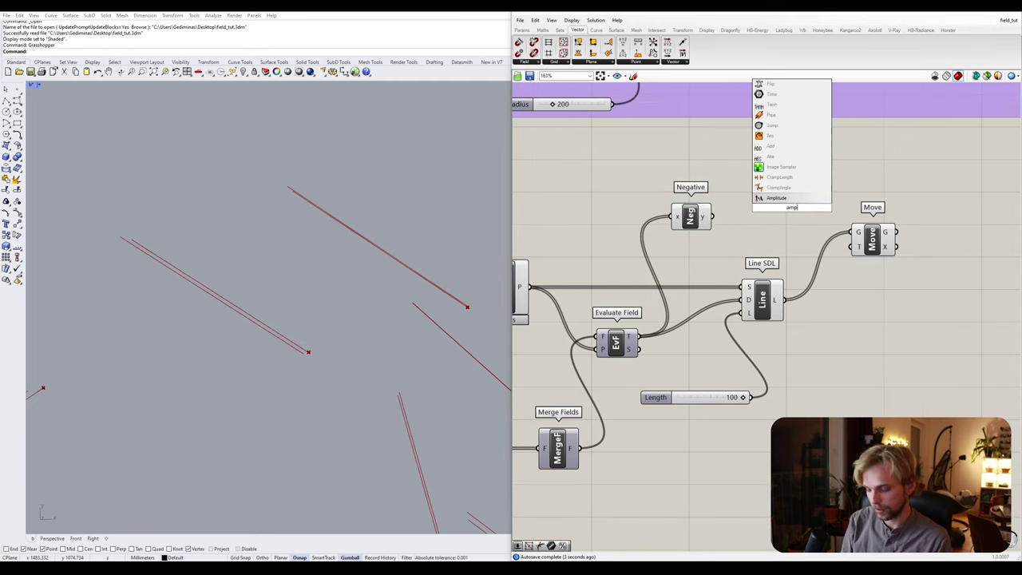
pyautogui.press('Return')
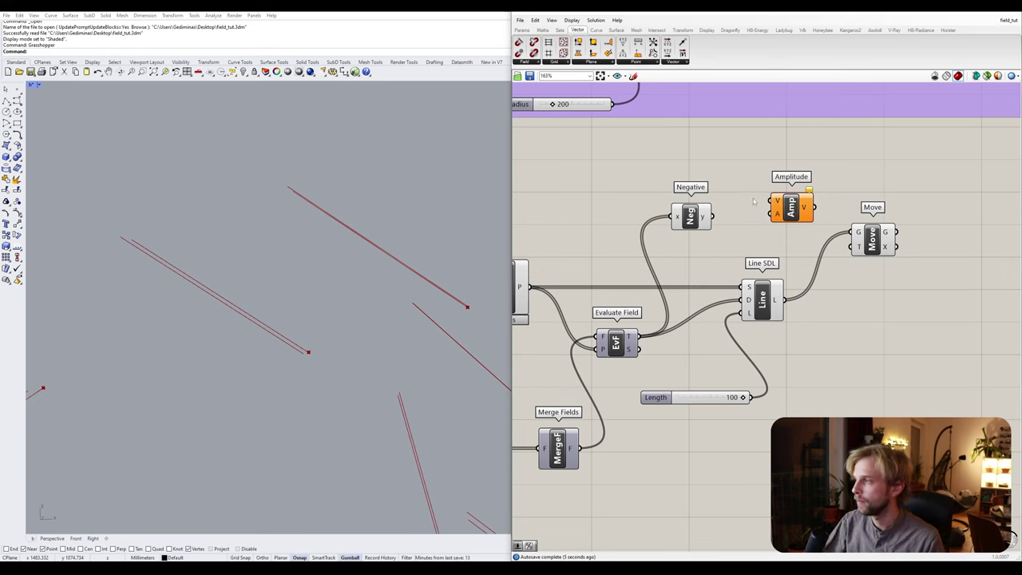
pyautogui.moveTo(713, 217); pyautogui.dragTo(787, 224)
pyautogui.click(808, 267)
# - Shift Move and Line SDL farther right and the length slider slightly up to make room in the layout
pyautogui.moveTo(869, 246); pyautogui.dragTo(947, 265)
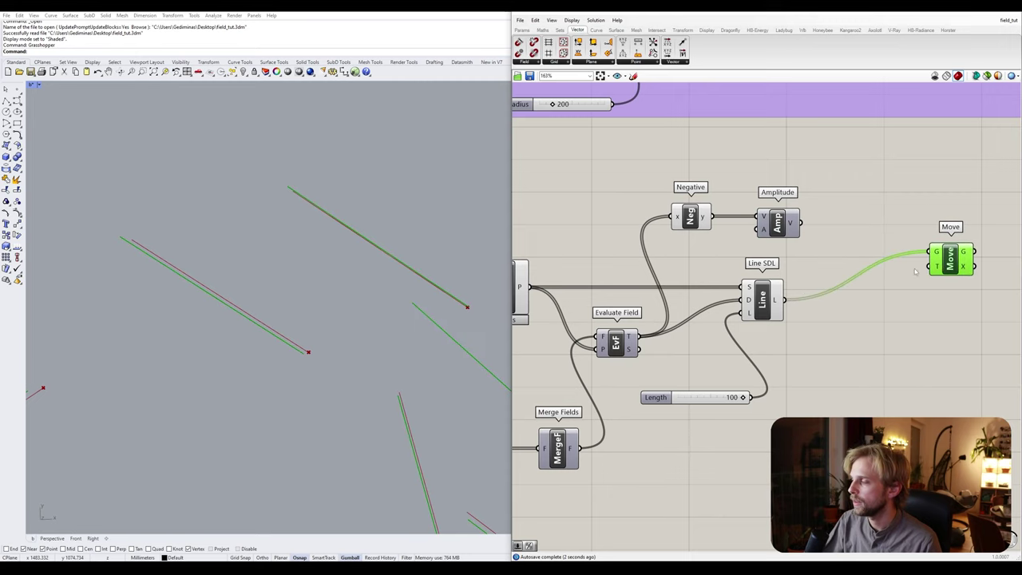
pyautogui.moveTo(656, 397); pyautogui.dragTo(652, 382)
pyautogui.moveTo(763, 304); pyautogui.dragTo(865, 306)
pyautogui.scroll(2, 720, 381)
pyautogui.click(702, 372)
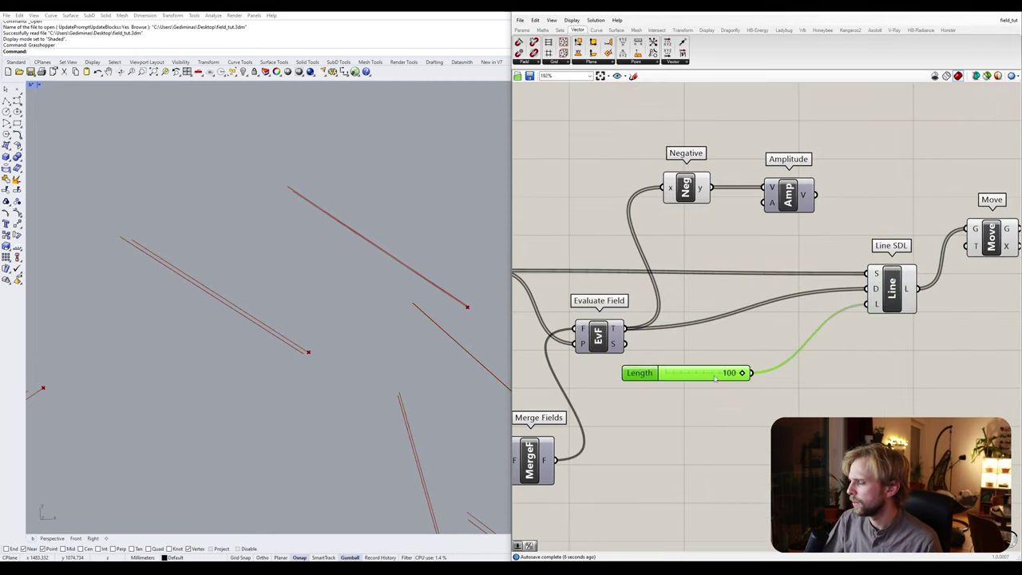
# - Add a Division component below Line SDL and connect the length slider to its A input
pyautogui.doubleClick(759, 421)
pyautogui.write('/')
pyautogui.press('Return')
pyautogui.moveTo(759, 429); pyautogui.dragTo(790, 410)
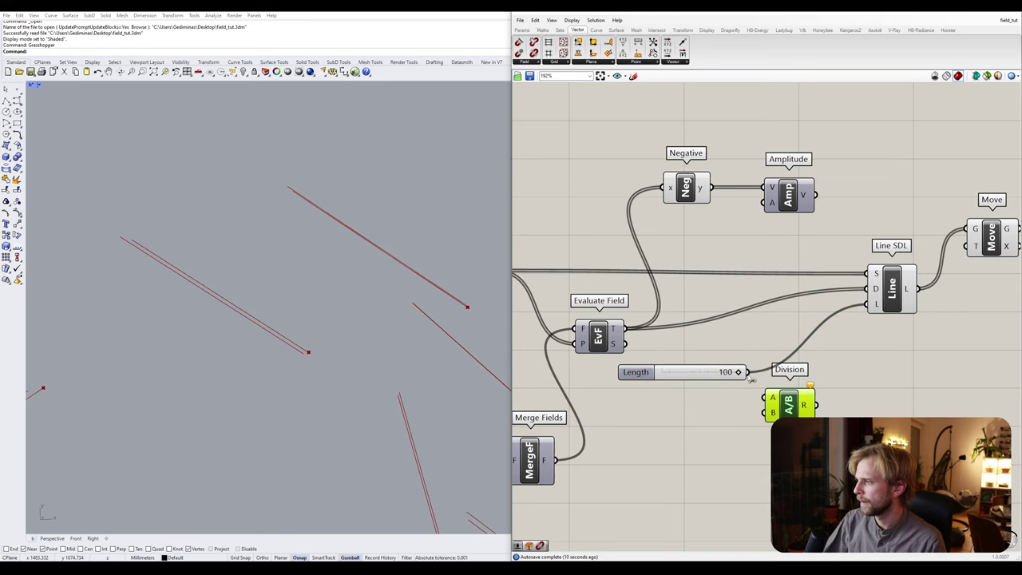
pyautogui.moveTo(751, 379); pyautogui.dragTo(831, 391)
# - Connect a panel containing 2 to Division's B input and set the length slider to 95
pyautogui.doubleClick(733, 431)
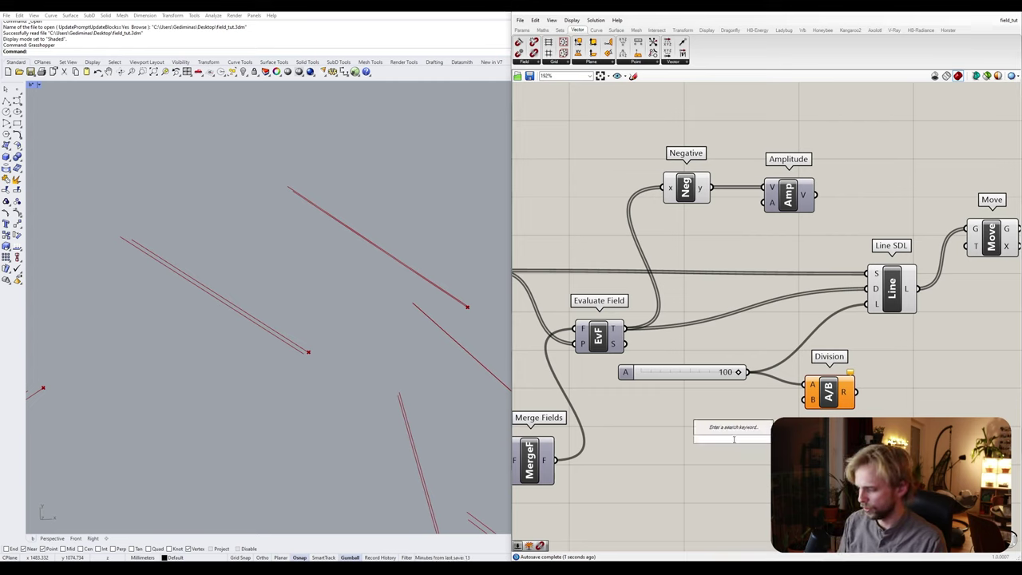
pyautogui.write('2')
pyautogui.press('Return')
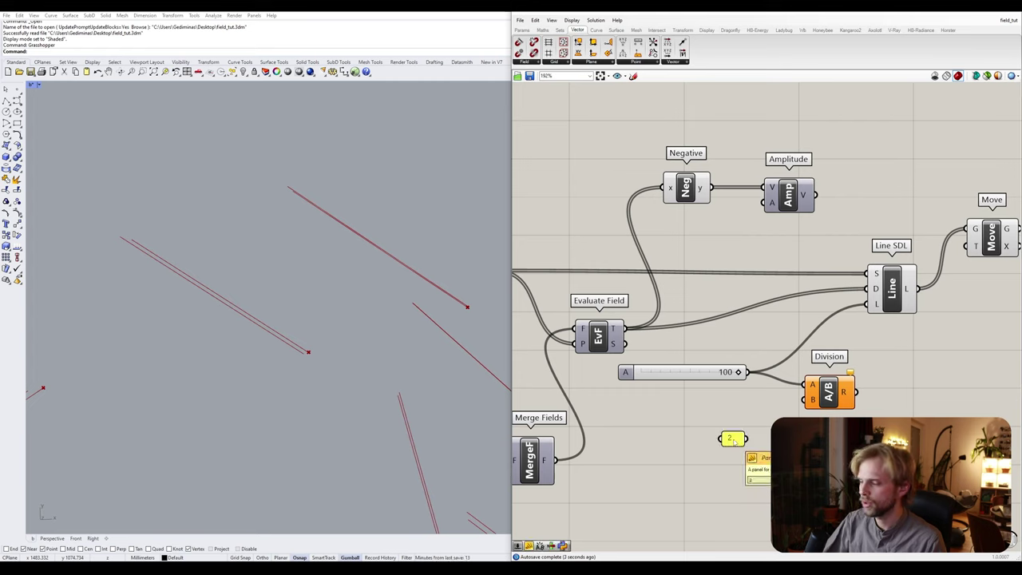
pyautogui.moveTo(748, 439); pyautogui.dragTo(801, 408)
pyautogui.moveTo(733, 438); pyautogui.dragTo(772, 399)
pyautogui.moveTo(810, 393); pyautogui.dragTo(746, 372, button='right')
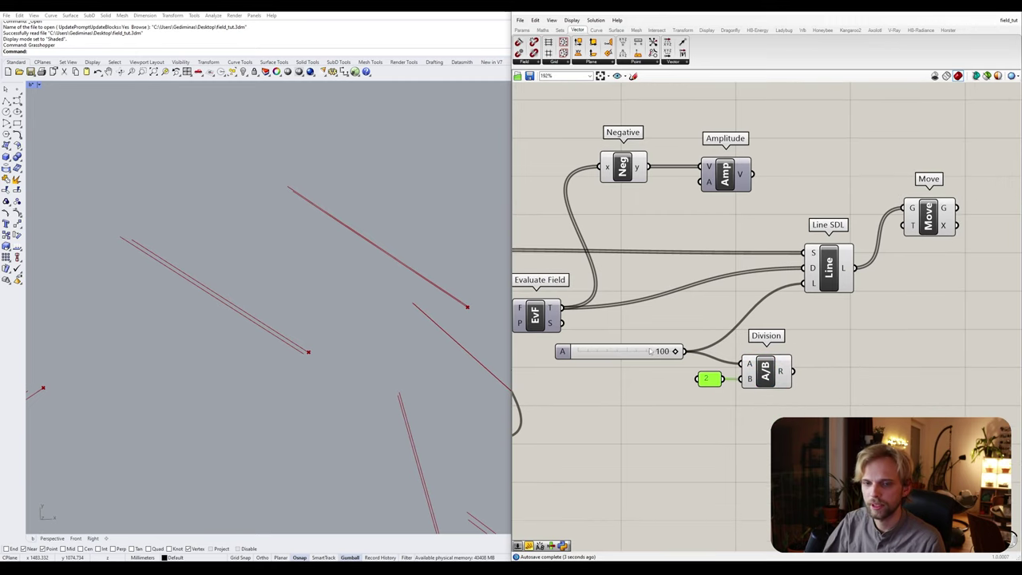
pyautogui.moveTo(675, 351)
pyautogui.mouseDown()
pyautogui.moveTo(641, 352)
pyautogui.moveTo(670, 351)
pyautogui.mouseUp()
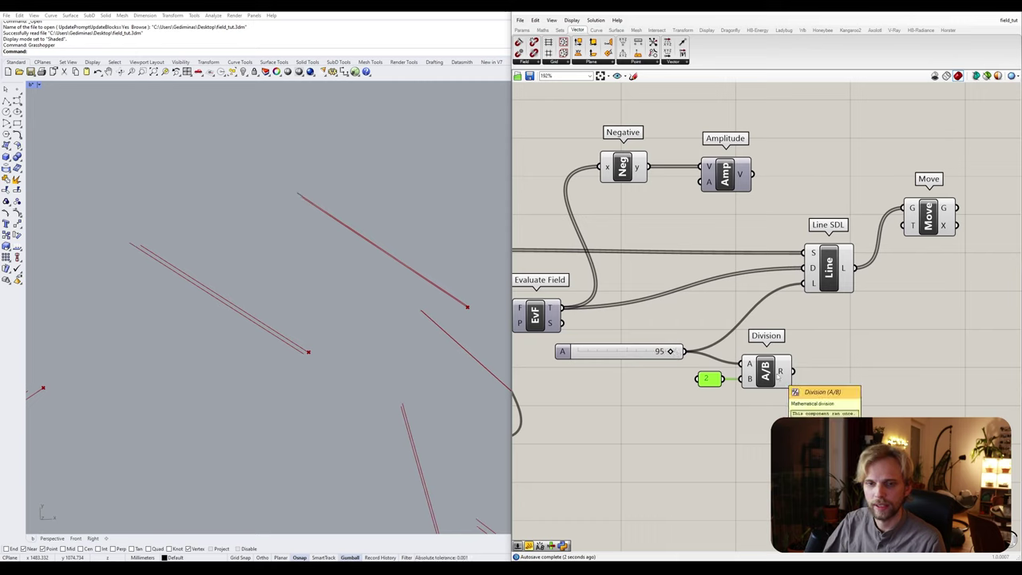
# - Connect the Division result to Amplitude's A input and the Amplitude output to Move's T input
pyautogui.moveTo(792, 370); pyautogui.dragTo(708, 182)
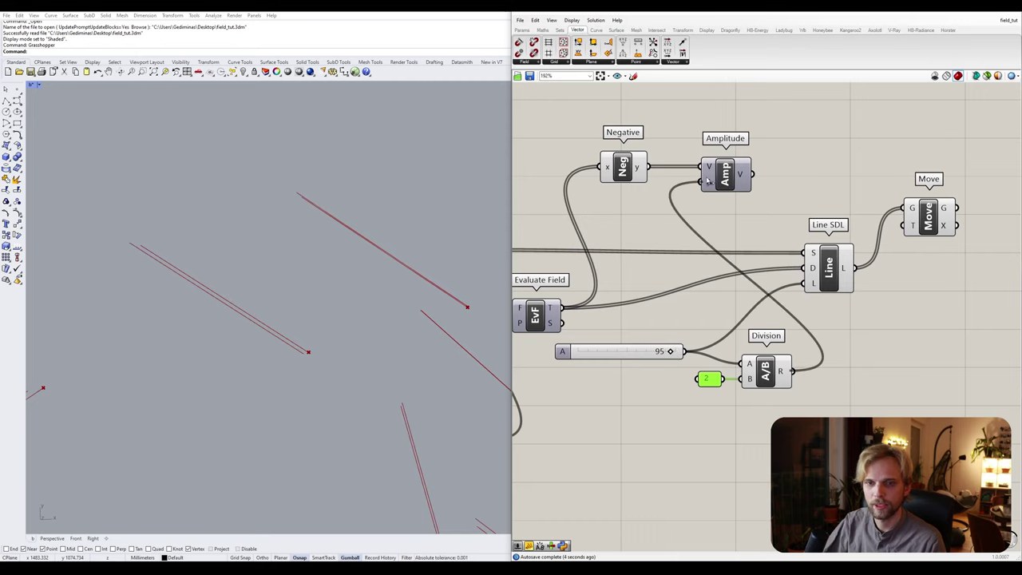
pyautogui.moveTo(712, 186)
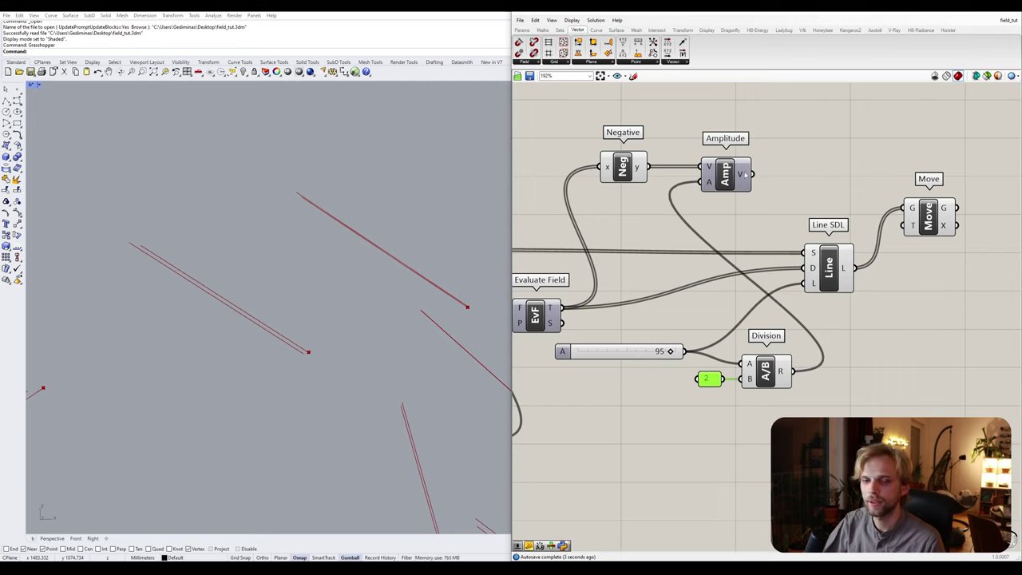
pyautogui.moveTo(750, 173); pyautogui.dragTo(913, 230)
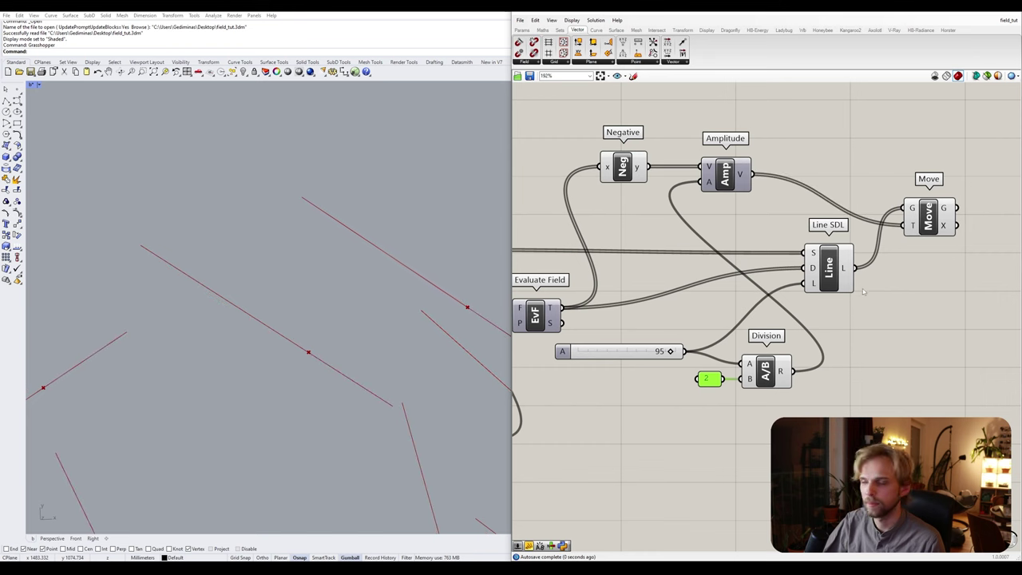
# - Turn off the preview of the Line SDL component
pyautogui.scroll(-1, 862, 291)
pyautogui.click(831, 279)
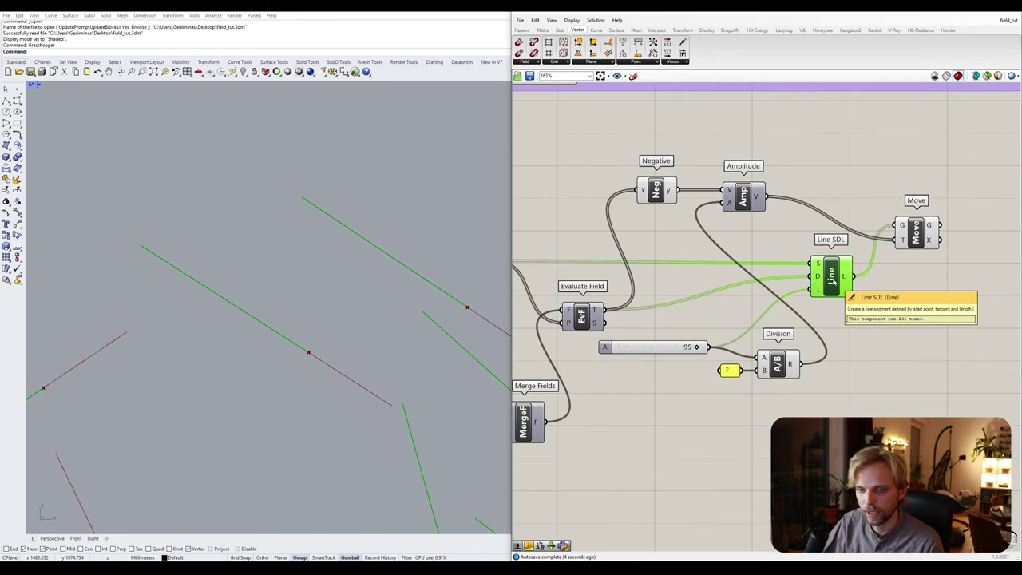
pyautogui.middleClick(831, 279)
pyautogui.click(860, 254)
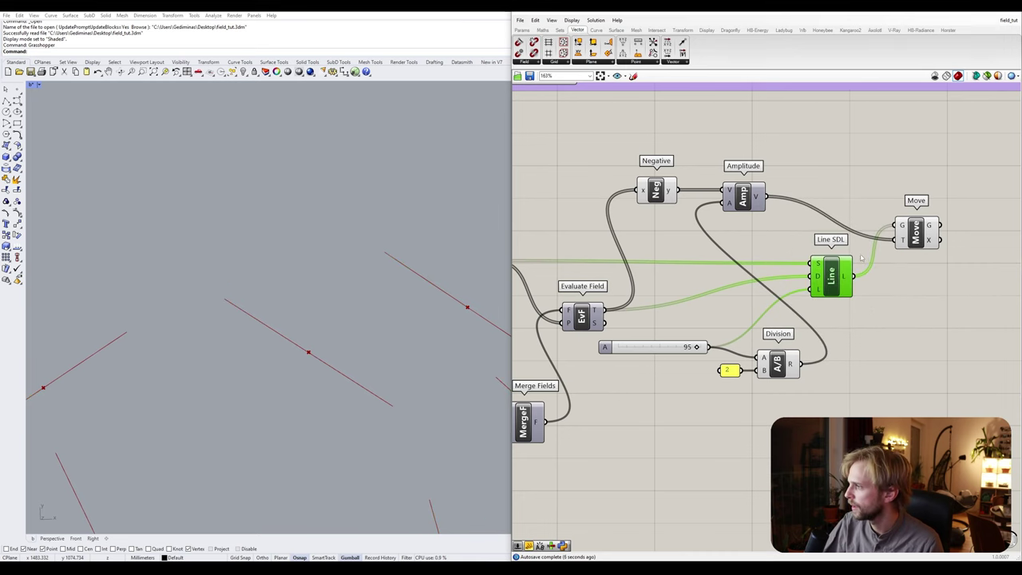
pyautogui.click(922, 352)
# - Turn off the preview of the intermediate components feeding Move, leaving Move itself out of the selection
pyautogui.scroll(-2, 857, 390)
pyautogui.moveTo(857, 391); pyautogui.dragTo(816, 364, button='right')
pyautogui.moveTo(820, 412); pyautogui.dragTo(637, 198)
pyautogui.middleClick(668, 203)
pyautogui.click(693, 181)
pyautogui.click(734, 207)
pyautogui.scroll(3, 784, 267)
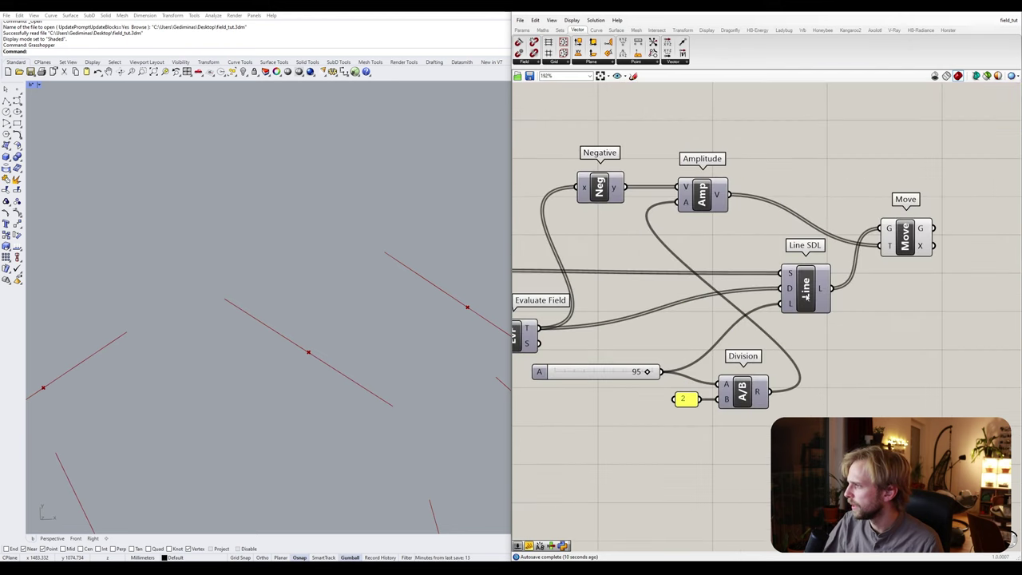
# - Rearrange Negative and Amplitude beneath Line SDL, with Division and its divisor panel placed below them
pyautogui.scroll(-2, 737, 269)
pyautogui.moveTo(742, 210); pyautogui.dragTo(771, 267)
pyautogui.moveTo(598, 182); pyautogui.dragTo(693, 288)
pyautogui.moveTo(615, 239); pyautogui.dragTo(679, 229, button='right')
pyautogui.moveTo(591, 165); pyautogui.dragTo(699, 274)
pyautogui.moveTo(692, 314); pyautogui.dragTo(701, 325)
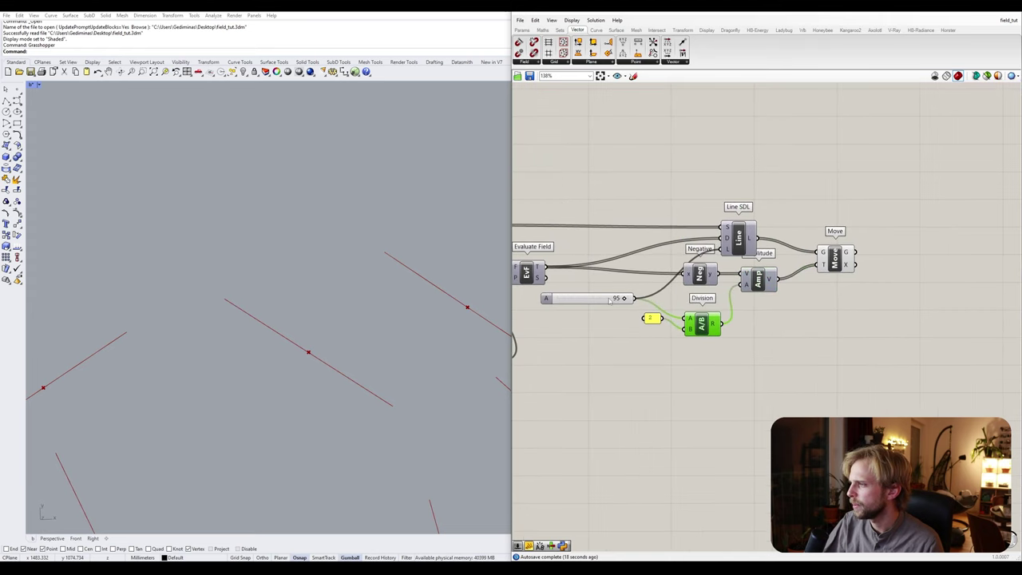
pyautogui.moveTo(610, 300); pyautogui.dragTo(666, 332)
pyautogui.click(675, 345)
pyautogui.moveTo(728, 268); pyautogui.dragTo(648, 299, button='right')
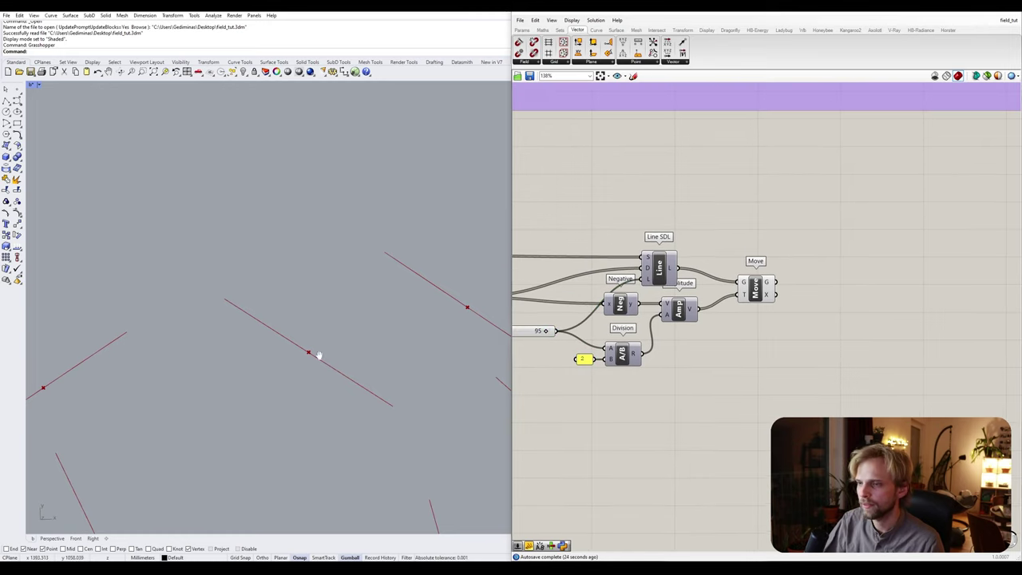
# - Examine the moved lines relative to their sample points, first up close and then across the whole field
pyautogui.moveTo(320, 349); pyautogui.dragTo(321, 265, button='right')
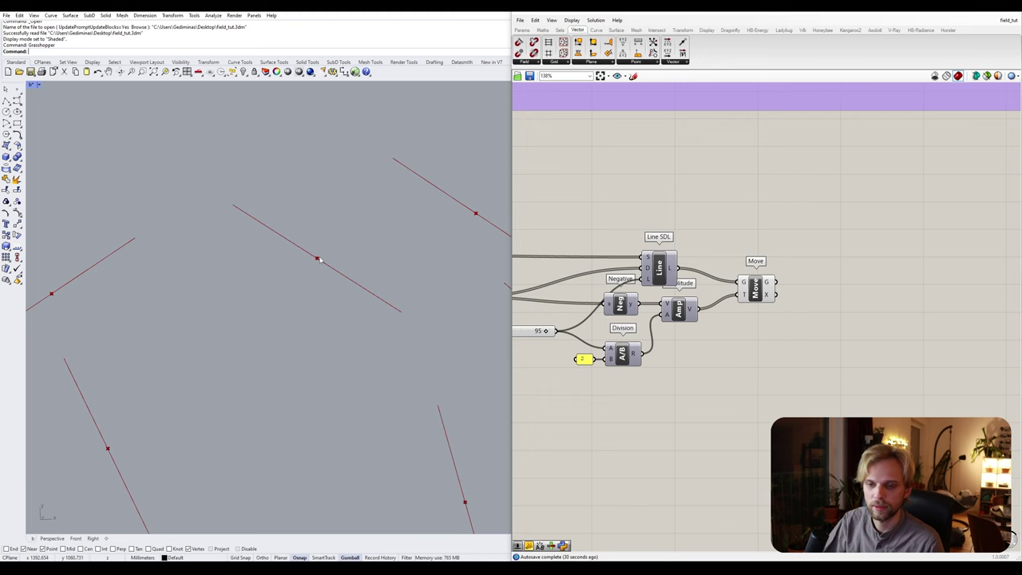
pyautogui.scroll(-3, 722, 256)
pyautogui.scroll(-5, 366, 271)
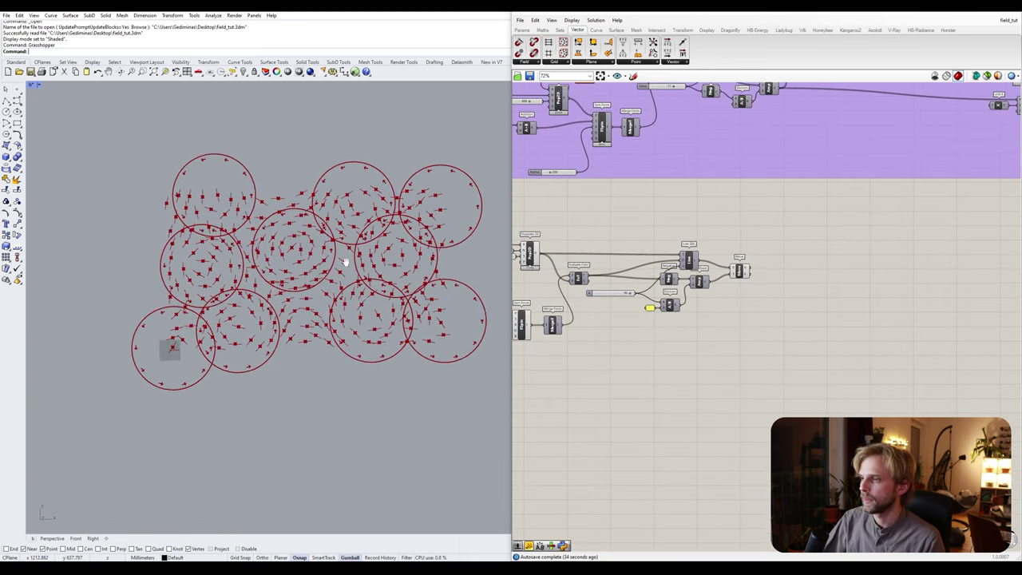
pyautogui.scroll(2, 344, 275)
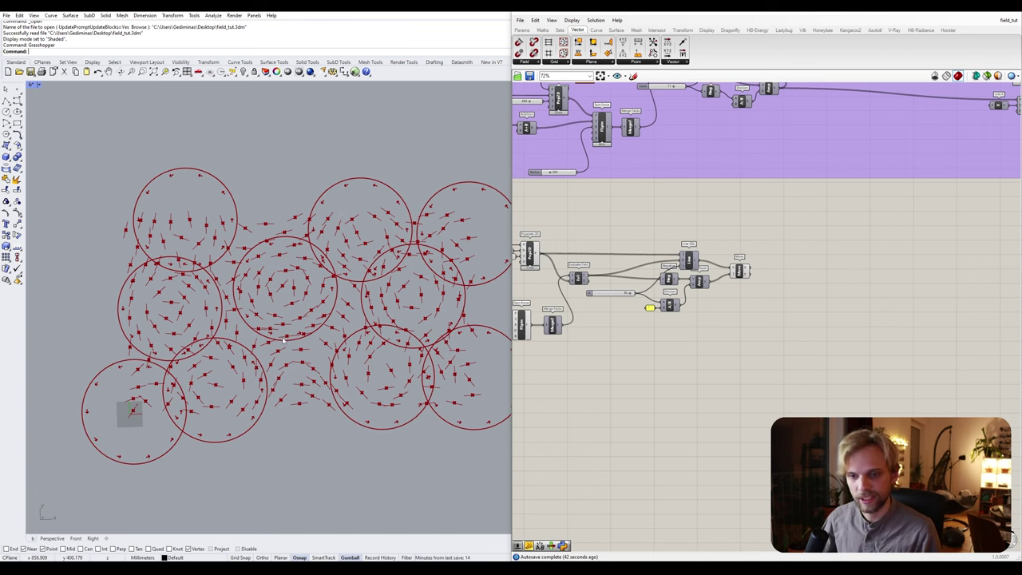
pyautogui.moveTo(553, 325); pyautogui.dragTo(691, 287, button='right')
pyautogui.moveTo(705, 371); pyautogui.dragTo(641, 208)
pyautogui.middleClick(650, 210)
pyautogui.click(730, 372)
pyautogui.scroll(2, 643, 276)
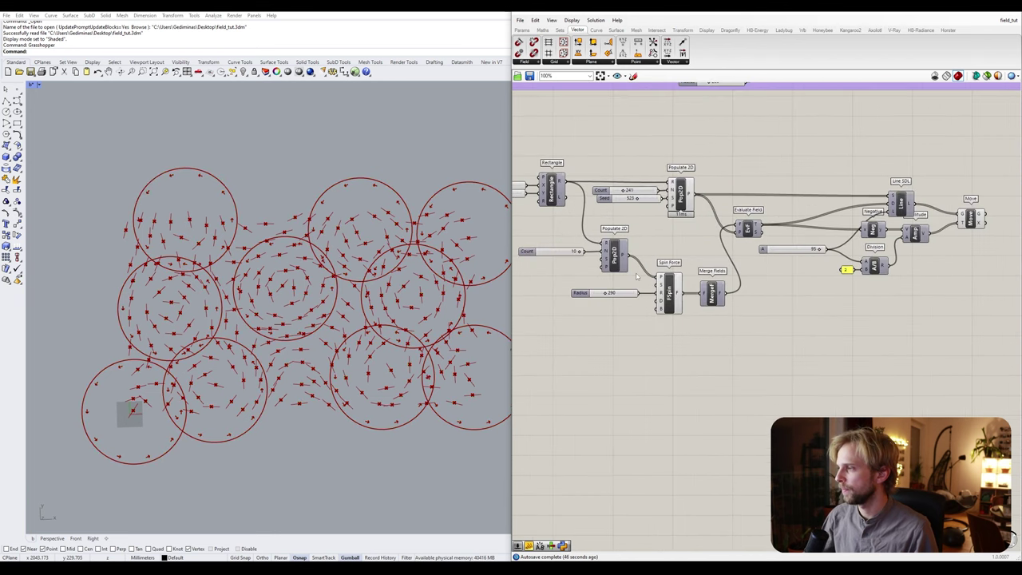
# - Add a Cosine component below the rectangle's X Size and Y Size sliders
pyautogui.moveTo(643, 281); pyautogui.dragTo(734, 298, button='right')
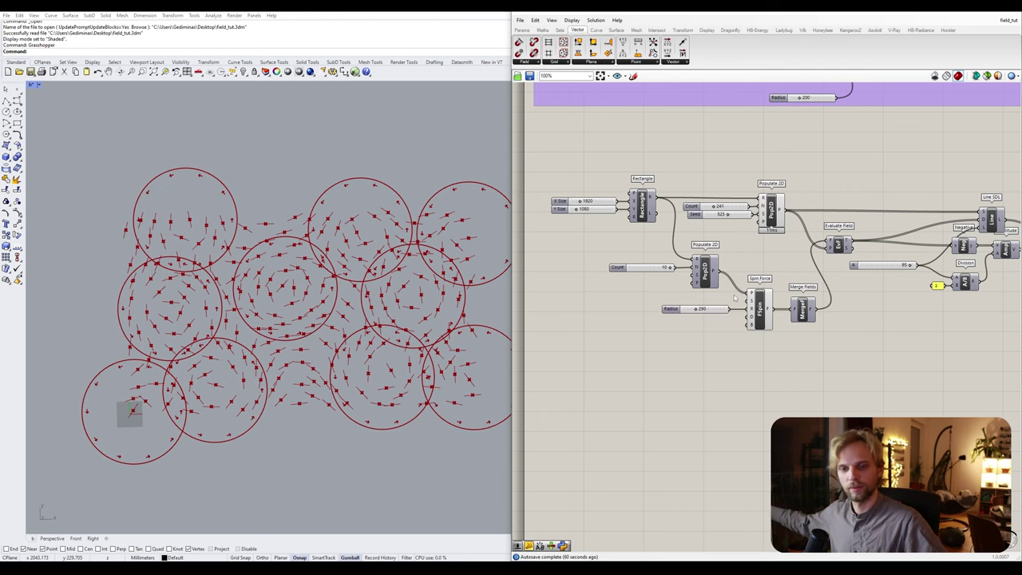
pyautogui.scroll(3, 716, 290)
pyautogui.doubleClick(695, 270)
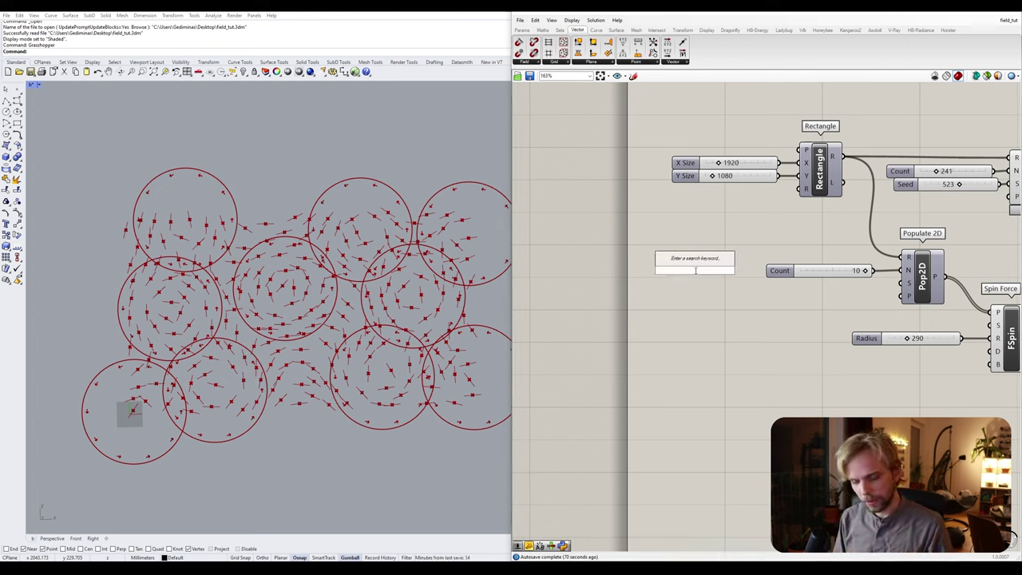
pyautogui.write('sin')
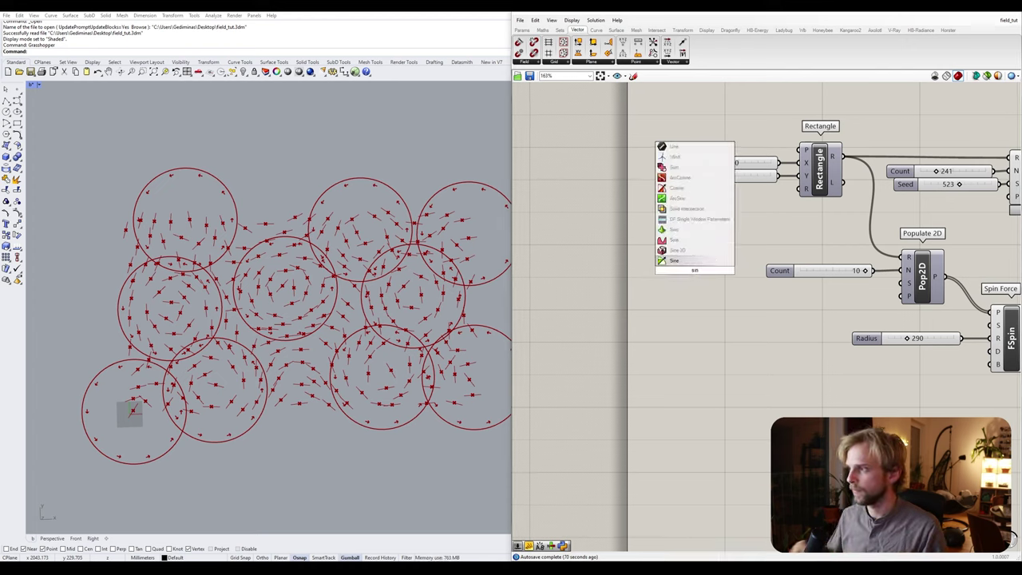
pyautogui.doubleClick(671, 286)
pyautogui.write('cos')
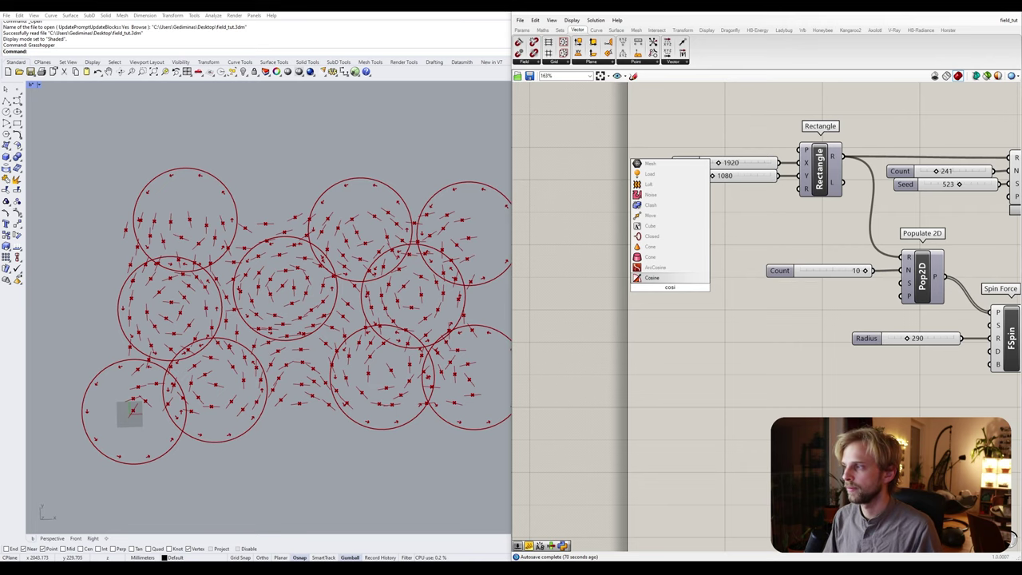
pyautogui.press('Return')
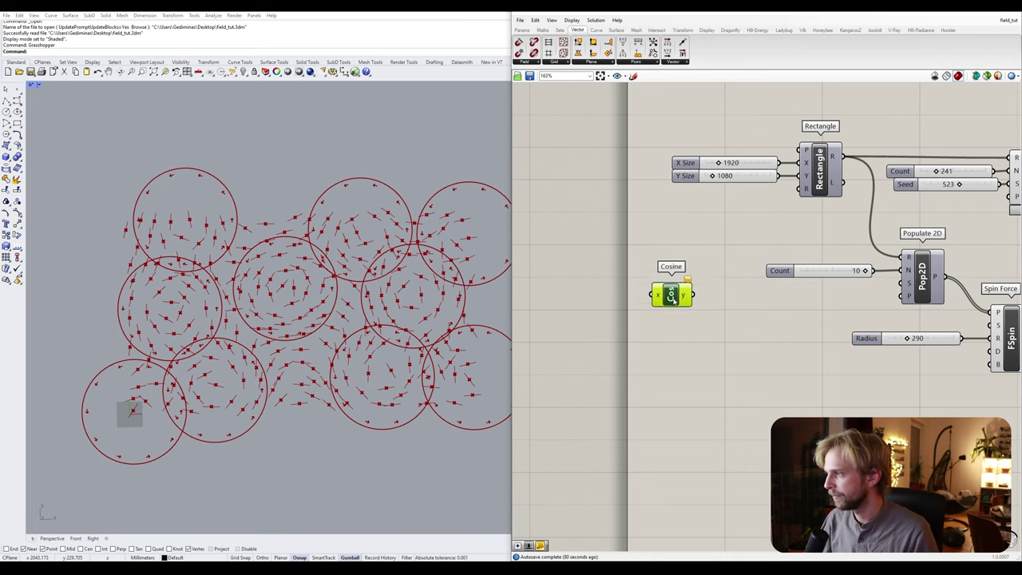
# - Add a panel to the lower right of Cosine and connect the Cosine output to it
pyautogui.moveTo(614, 397); pyautogui.dragTo(604, 330, button='right')
pyautogui.doubleClick(604, 330)
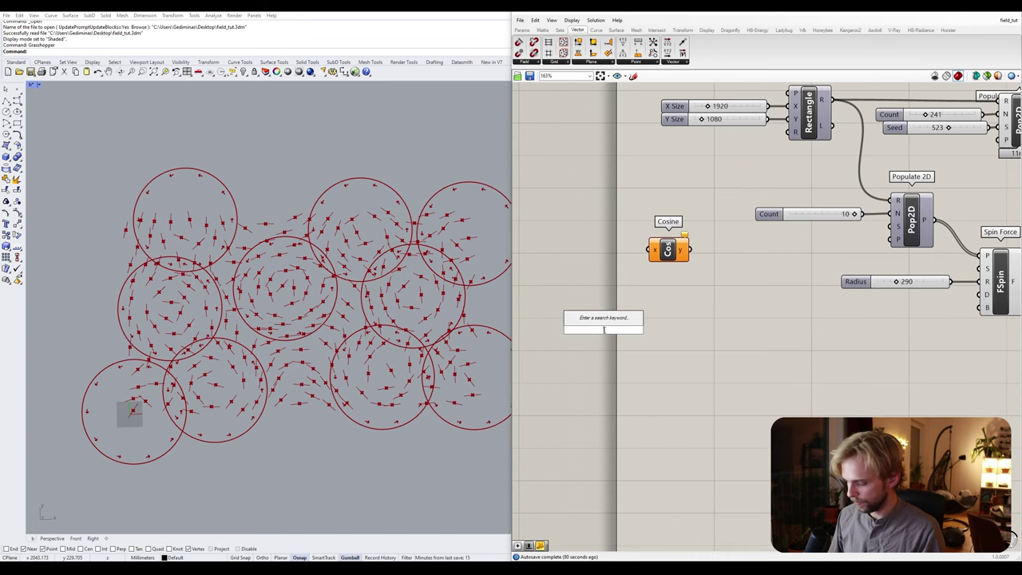
pyautogui.write('panel')
pyautogui.press('Return')
pyautogui.moveTo(612, 333); pyautogui.dragTo(788, 325)
pyautogui.moveTo(690, 249); pyautogui.dragTo(724, 311)
pyautogui.moveTo(689, 327); pyautogui.dragTo(718, 326, button='right')
pyautogui.moveTo(698, 247); pyautogui.dragTo(692, 248)
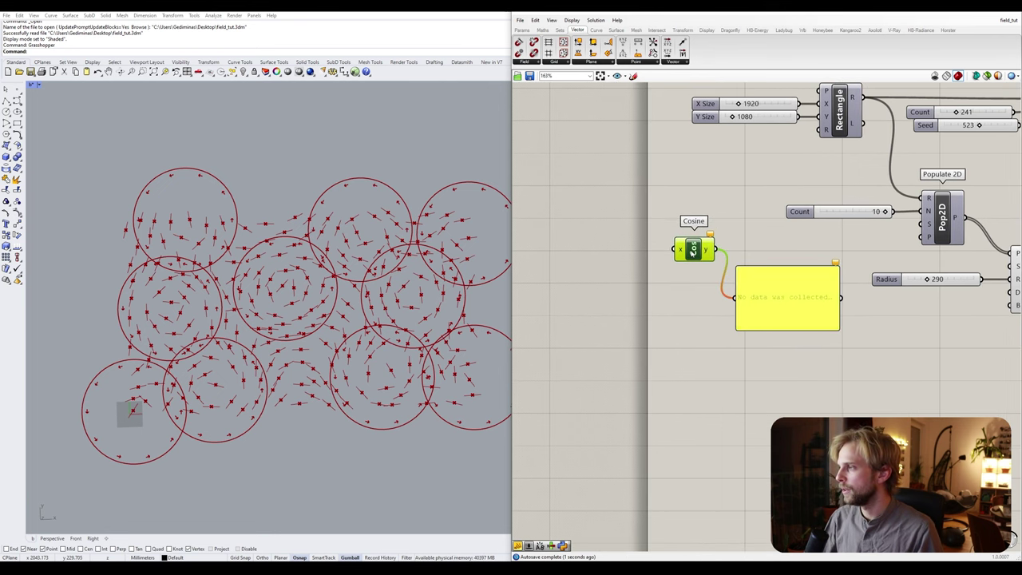
# - Add a Radians component left of Cosine, connect its output to Cosine's x input and align the two
pyautogui.moveTo(606, 268); pyautogui.dragTo(640, 266, button='right')
pyautogui.doubleClick(640, 265)
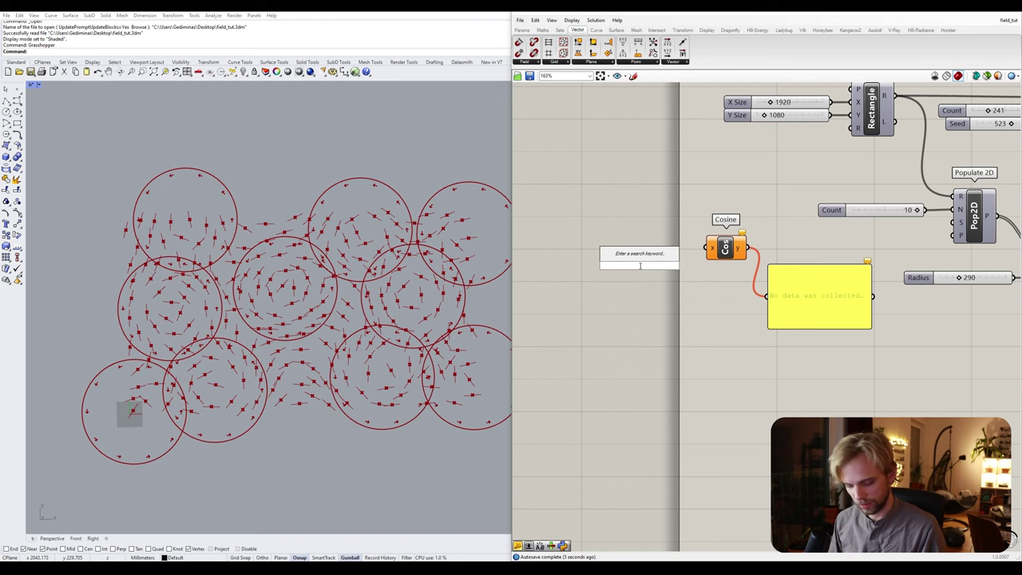
pyautogui.write('rad')
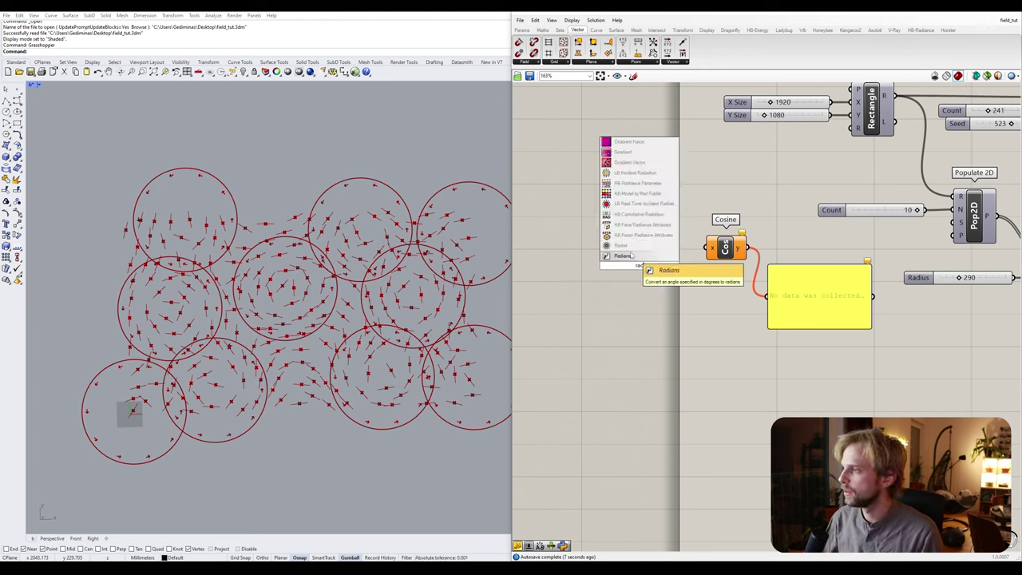
pyautogui.click(627, 255)
pyautogui.moveTo(692, 243)
pyautogui.mouseDown()
pyautogui.moveTo(707, 248)
pyautogui.moveTo(682, 251)
pyautogui.mouseUp()
pyautogui.click(633, 317)
pyautogui.moveTo(644, 316); pyautogui.dragTo(753, 341, button='right')
pyautogui.moveTo(781, 275); pyautogui.dragTo(768, 273)
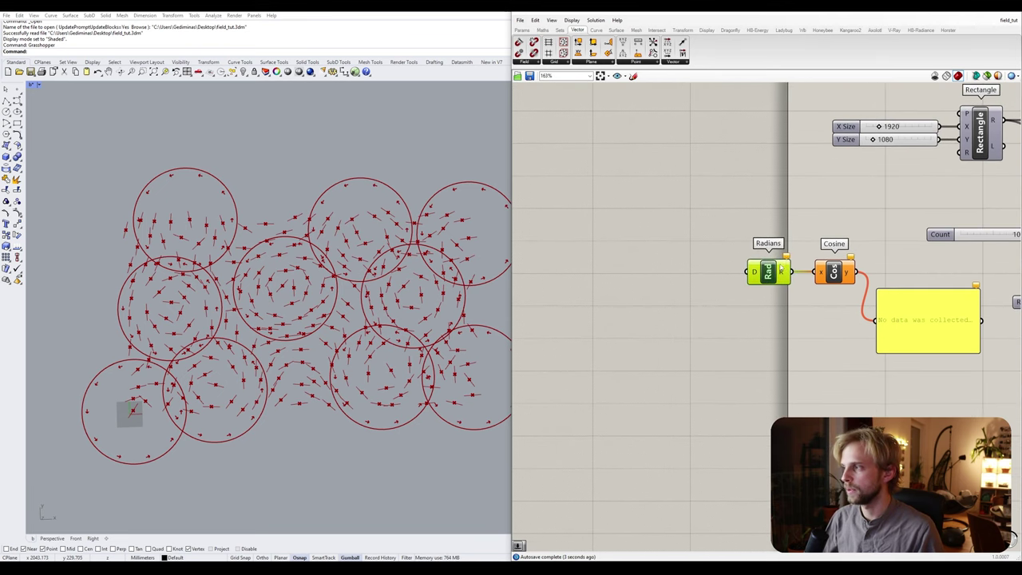
# - Add a number slider ranging from 0 to 360 left of Radians and connect it to the Radians D input
pyautogui.click(833, 275)
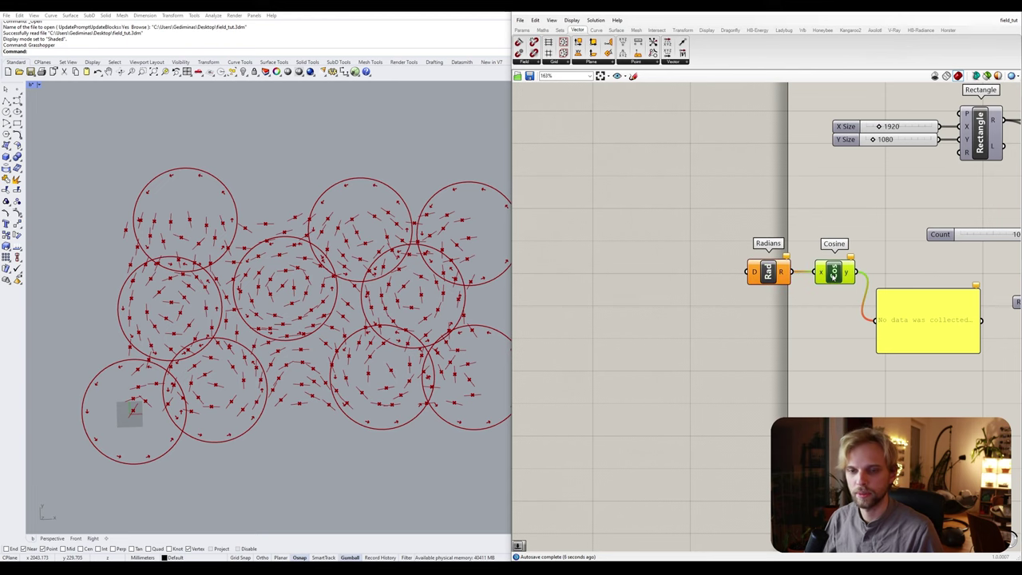
pyautogui.moveTo(672, 304); pyautogui.dragTo(726, 281, button='right')
pyautogui.doubleClick(727, 281)
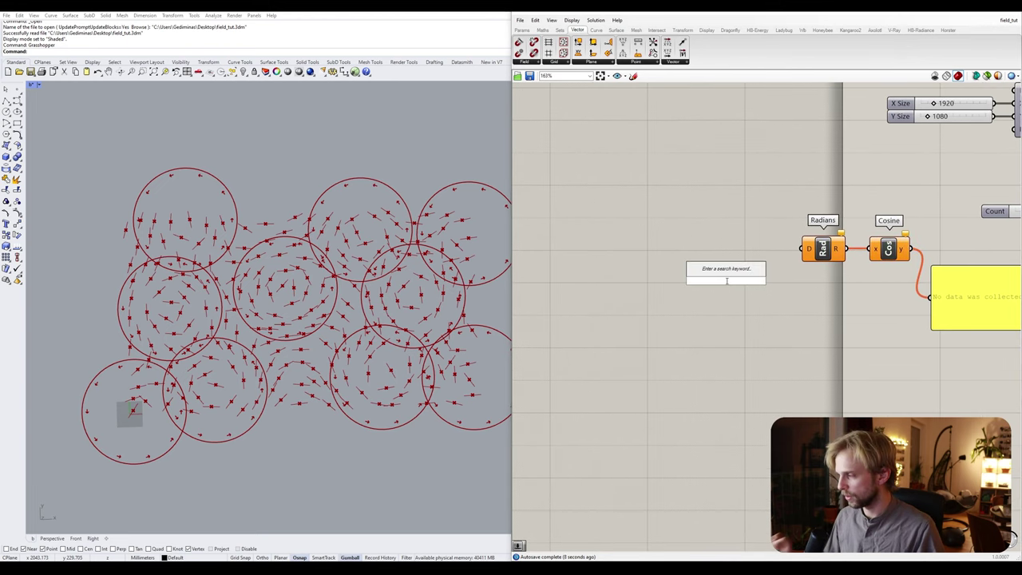
pyautogui.write('0')
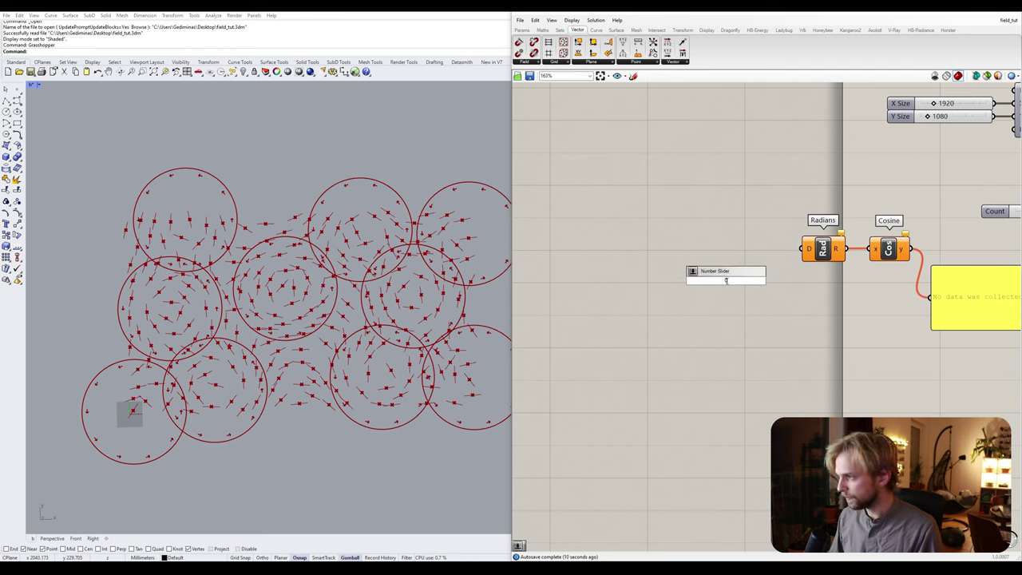
pyautogui.write('..')
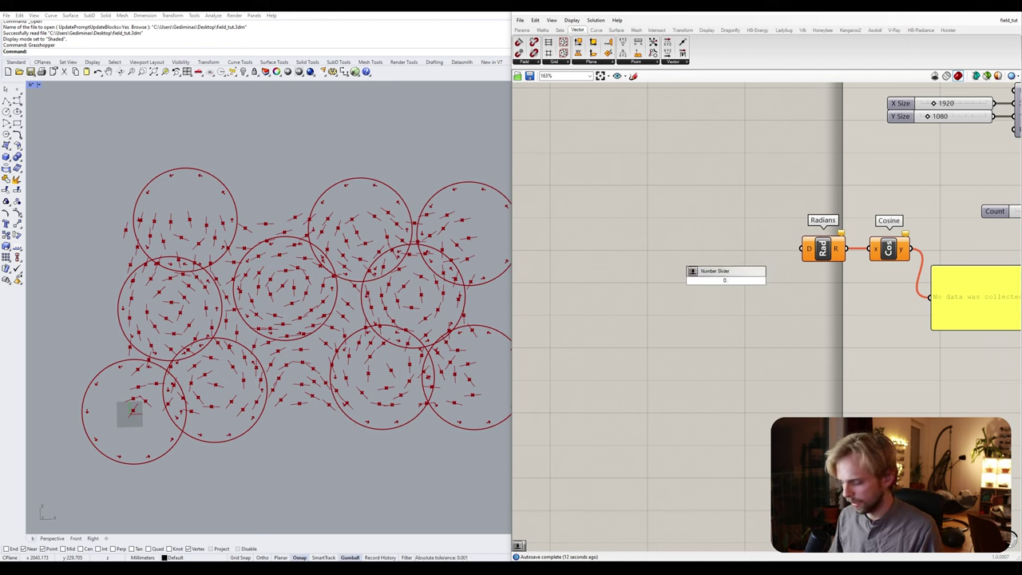
pyautogui.write('360')
pyautogui.press('Return')
pyautogui.moveTo(726, 282); pyautogui.dragTo(721, 249)
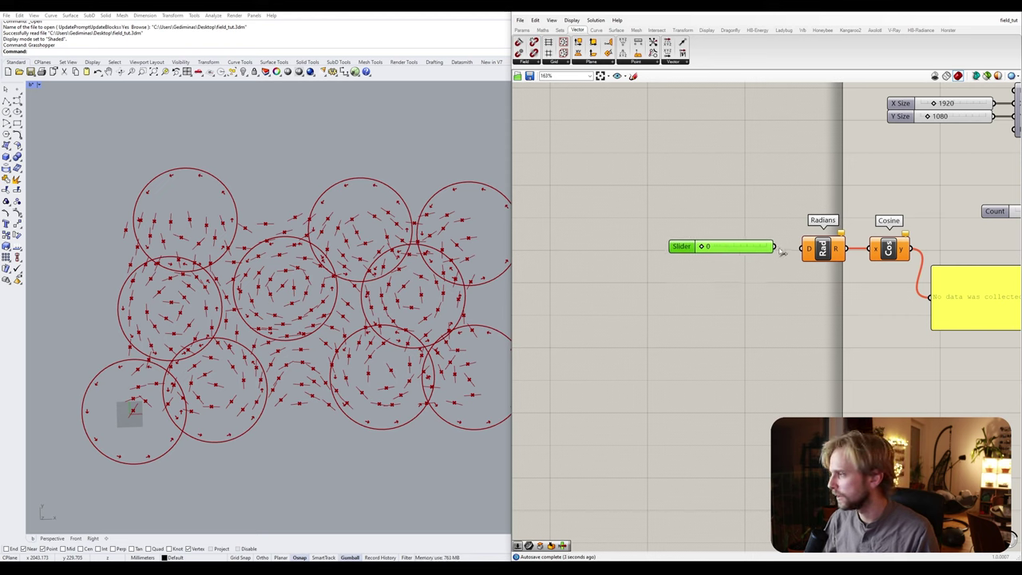
pyautogui.moveTo(781, 250); pyautogui.dragTo(801, 249)
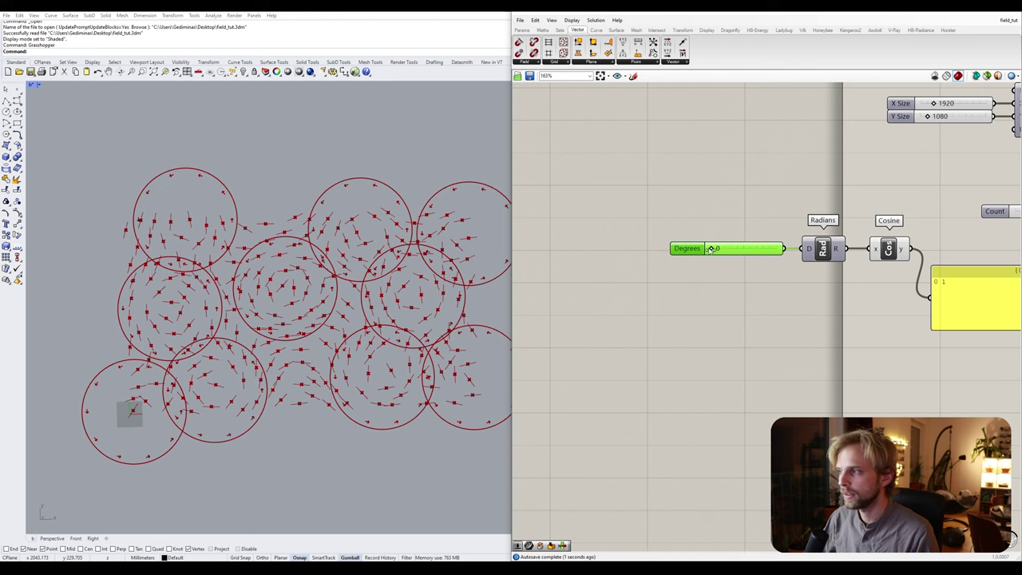
# - Test the cosine with the Degrees slider at 180, 0 and 282, and leave it at 360
pyautogui.moveTo(711, 248)
pyautogui.mouseDown()
pyautogui.moveTo(771, 258)
pyautogui.moveTo(703, 257)
pyautogui.mouseUp()
pyautogui.moveTo(849, 304); pyautogui.dragTo(738, 268, button='right')
pyautogui.scroll(1, 685, 237)
pyautogui.moveTo(677, 240); pyautogui.dragTo(668, 242, button='right')
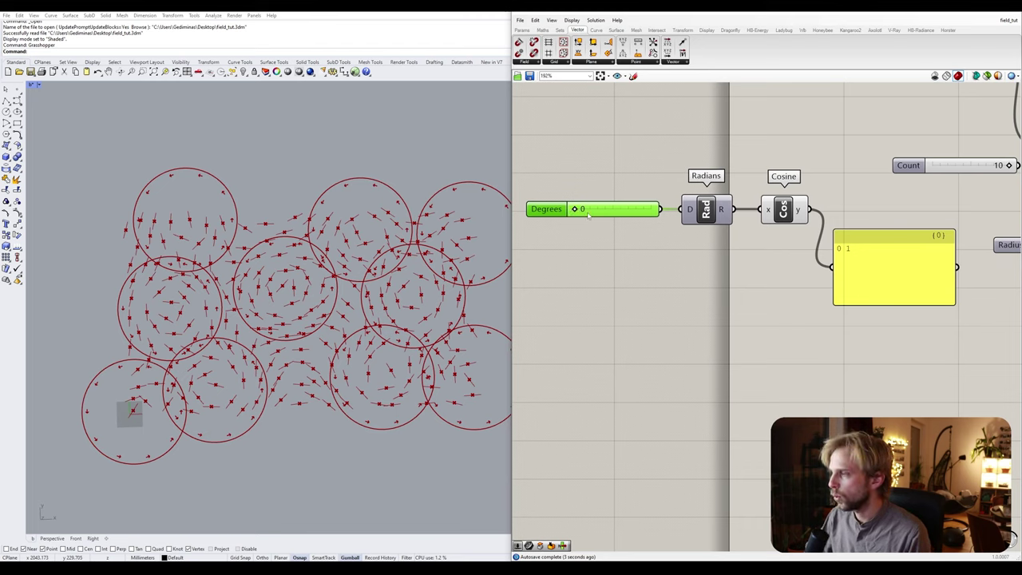
pyautogui.moveTo(584, 214); pyautogui.dragTo(617, 229)
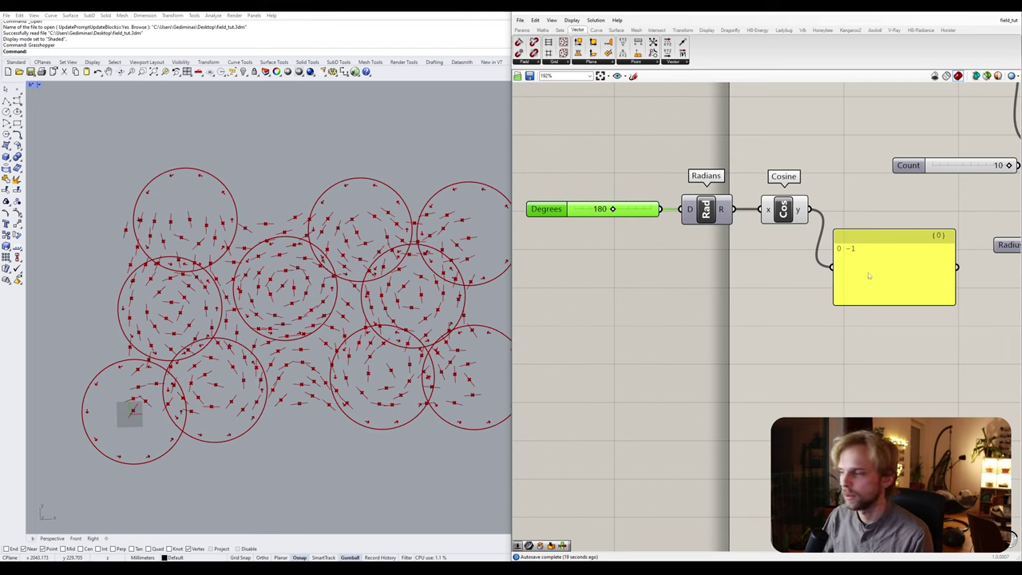
pyautogui.moveTo(613, 209); pyautogui.dragTo(565, 217)
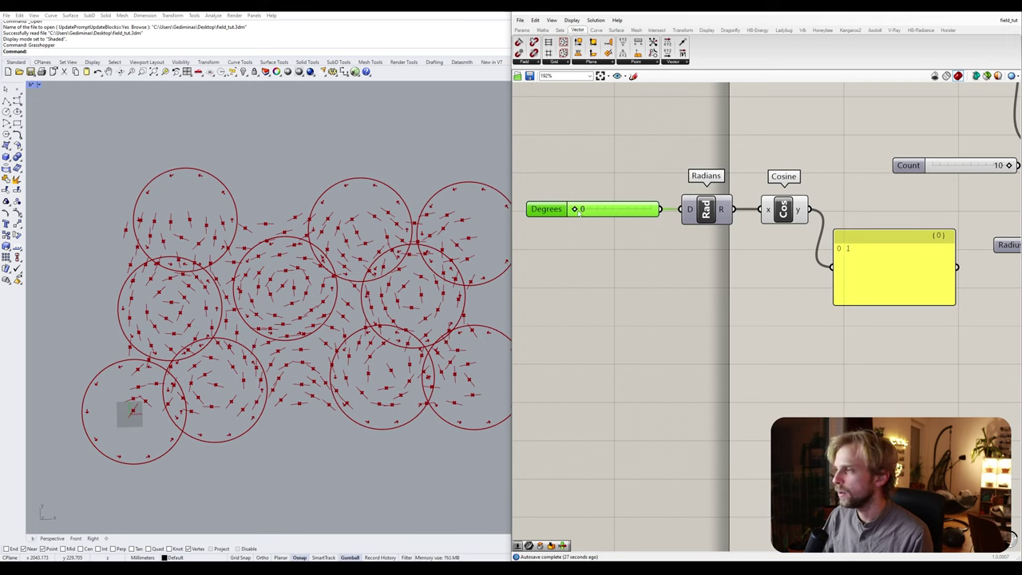
pyautogui.moveTo(575, 209); pyautogui.dragTo(635, 209)
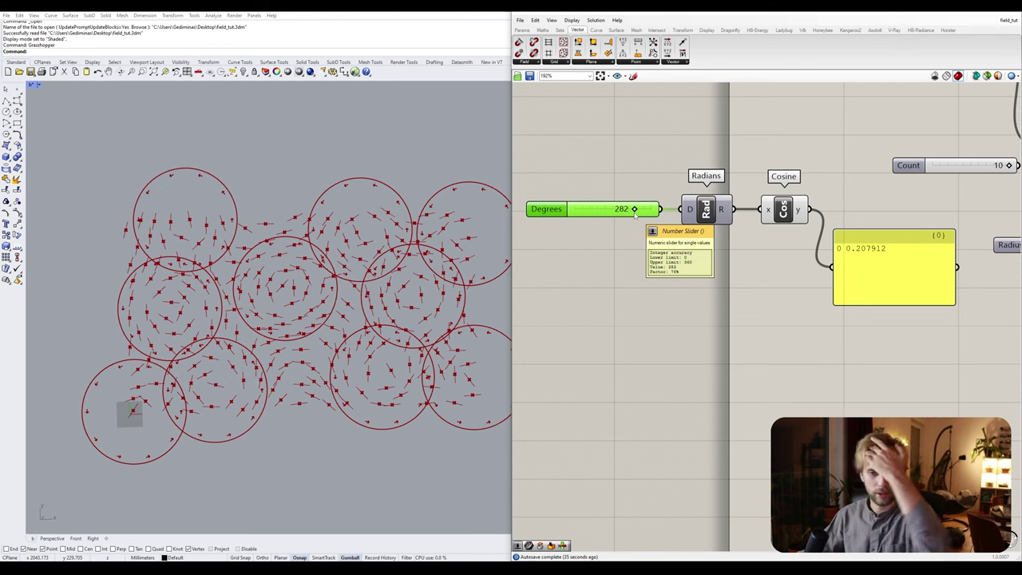
pyautogui.moveTo(633, 210); pyautogui.dragTo(674, 252)
# - Delete the panel connected to the Cosine output
pyautogui.moveTo(926, 275); pyautogui.dragTo(818, 292, button='right')
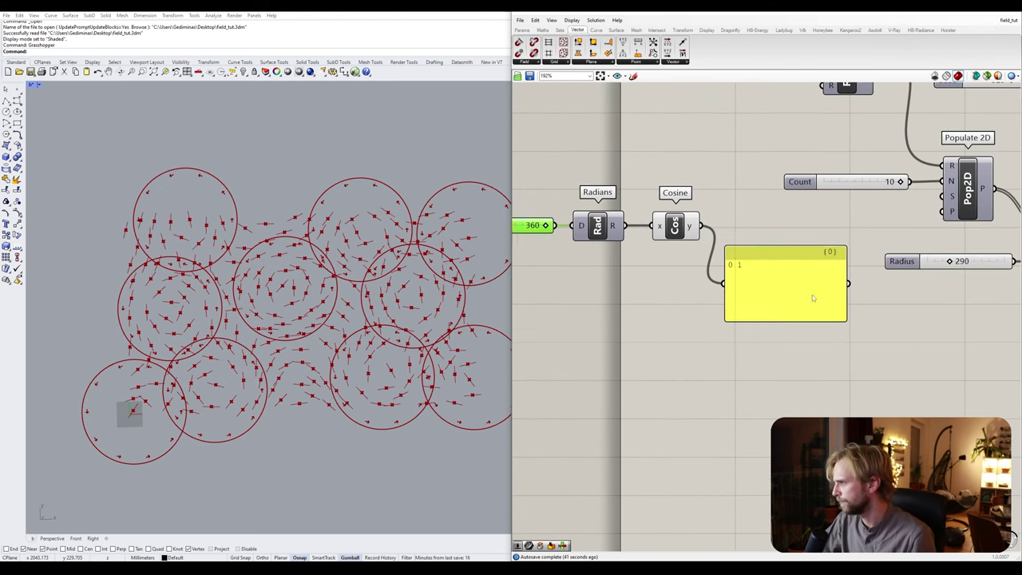
pyautogui.click(821, 292)
pyautogui.press('Delete')
pyautogui.scroll(-2, 695, 269)
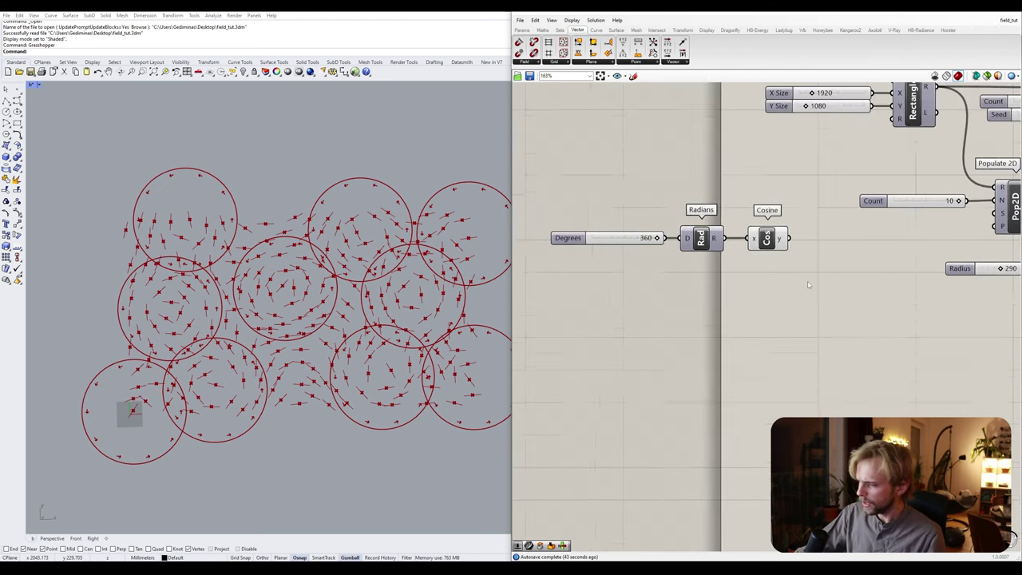
# - Select the Degrees, Radians and Cosine chain and move it slightly toward the Spin Force component
pyautogui.moveTo(834, 302); pyautogui.dragTo(579, 190)
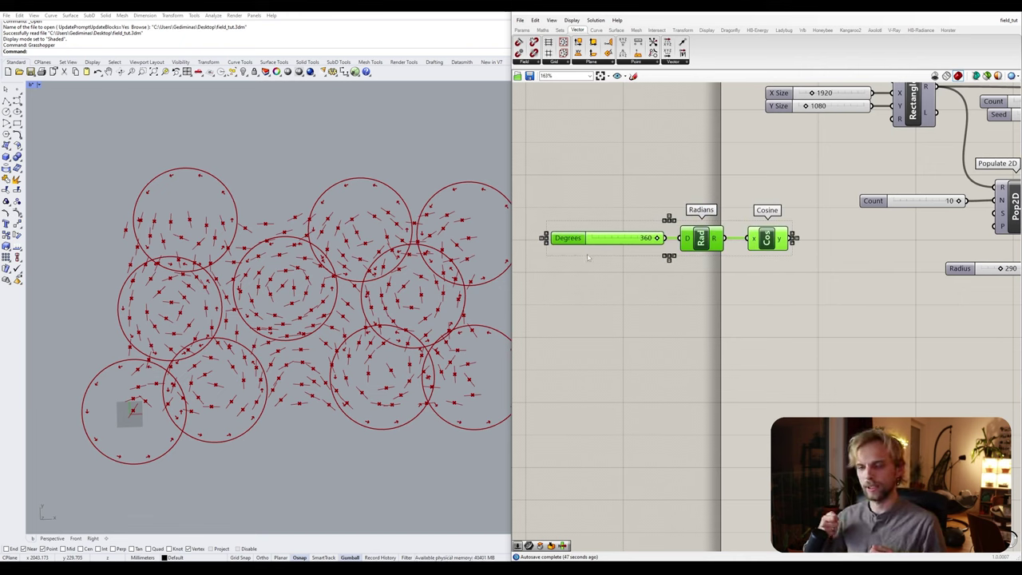
pyautogui.moveTo(804, 288); pyautogui.dragTo(552, 193)
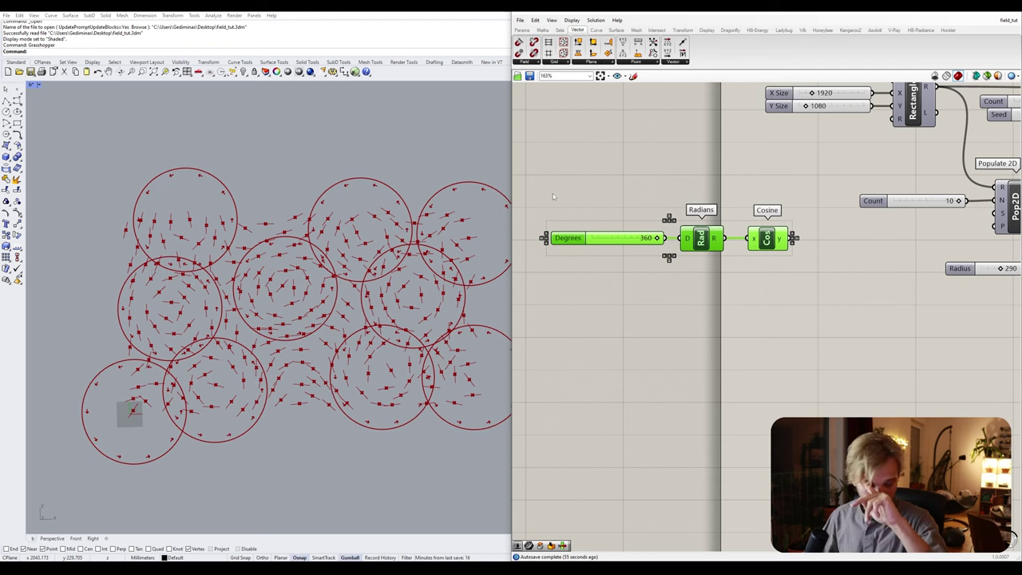
pyautogui.scroll(-1, 722, 209)
pyautogui.moveTo(722, 211); pyautogui.dragTo(655, 214, button='right')
pyautogui.moveTo(696, 243); pyautogui.dragTo(725, 266)
pyautogui.click(816, 326)
pyautogui.moveTo(816, 327); pyautogui.dragTo(736, 311, button='right')
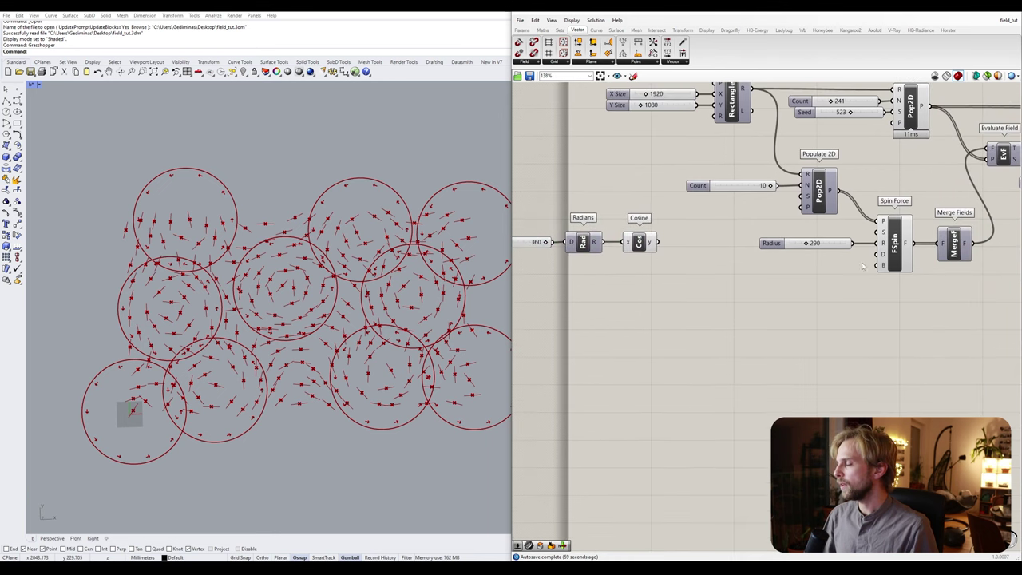
# - Move the Radius slider lower to clear the way to Spin Force's Strength input
pyautogui.scroll(1, 884, 238)
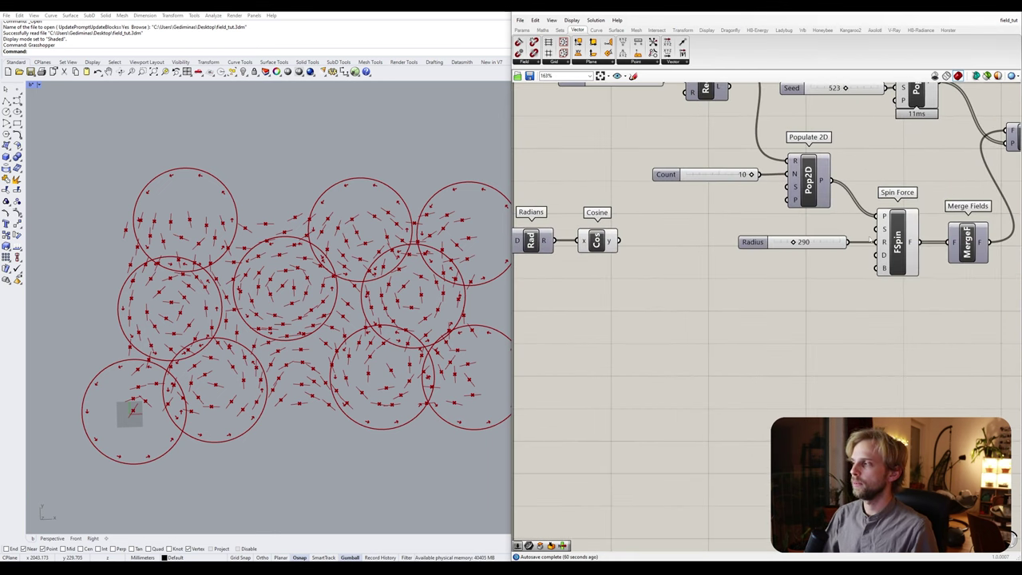
pyautogui.moveTo(754, 242); pyautogui.dragTo(756, 273)
pyautogui.click(827, 245)
pyautogui.moveTo(884, 232)
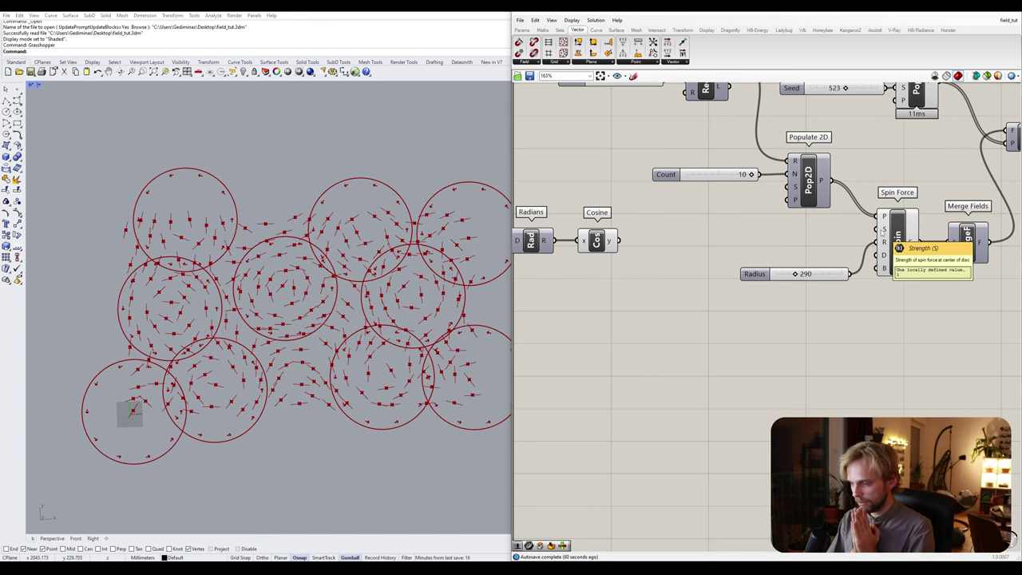
# - Connect the Cosine output to Spin Force's S input and move the Degrees, Radians and Cosine chain closer to it
pyautogui.moveTo(643, 249); pyautogui.dragTo(718, 253, button='right')
pyautogui.moveTo(693, 241); pyautogui.dragTo(953, 231)
pyautogui.moveTo(707, 320); pyautogui.dragTo(563, 219)
pyautogui.moveTo(618, 241); pyautogui.dragTo(768, 256)
pyautogui.click(658, 246)
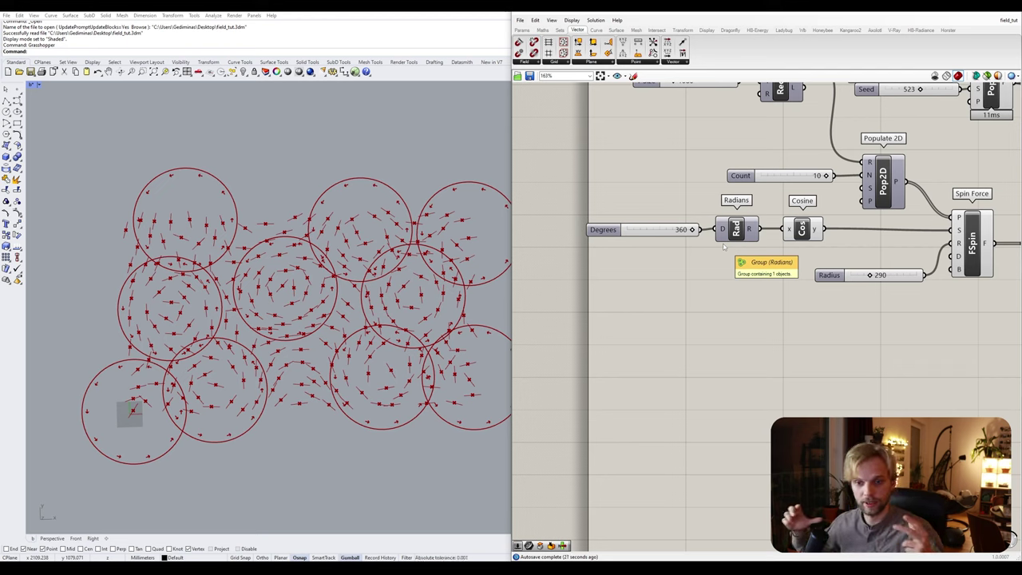
# - Move the Degrees slider and Radians together to a lower position left of Cosine
pyautogui.moveTo(737, 245); pyautogui.dragTo(751, 277, button='right')
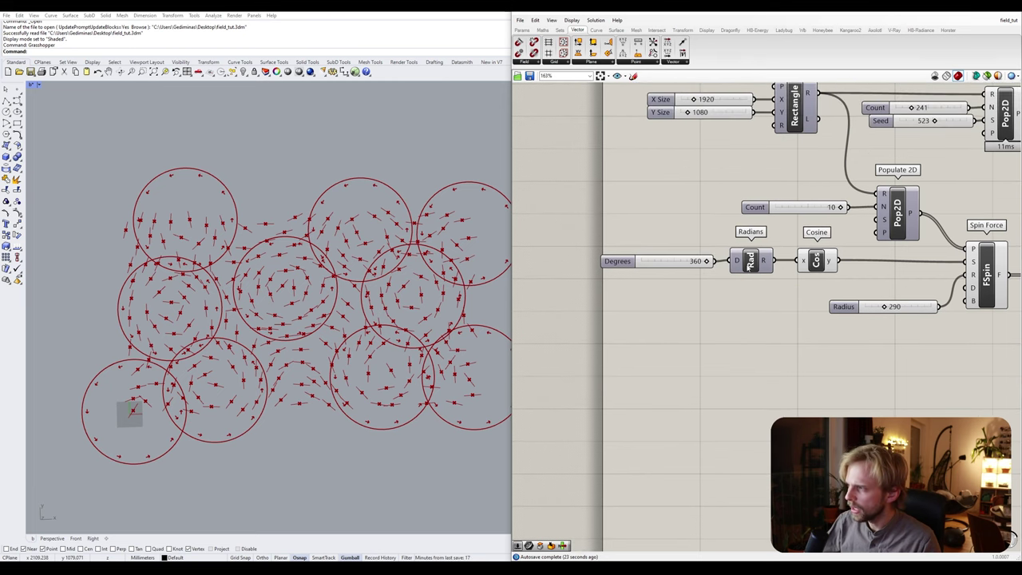
pyautogui.moveTo(695, 260)
pyautogui.mouseDown()
pyautogui.moveTo(676, 257)
pyautogui.moveTo(694, 259)
pyautogui.mouseUp()
pyautogui.moveTo(771, 304); pyautogui.dragTo(619, 244)
pyautogui.moveTo(750, 258); pyautogui.dragTo(719, 298)
pyautogui.click(621, 208)
# - Compare with the finished definition in the purple group and shift Degrees and Radians further left to make room before Cosine
pyautogui.scroll(-5, 625, 206)
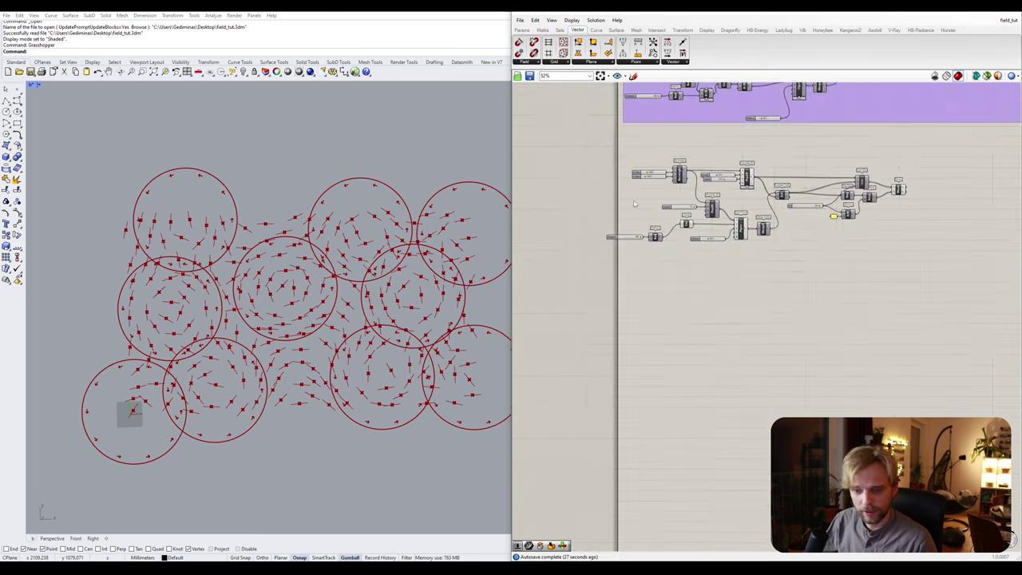
pyautogui.moveTo(695, 131); pyautogui.dragTo(699, 428, button='right')
pyautogui.scroll(5, 663, 395)
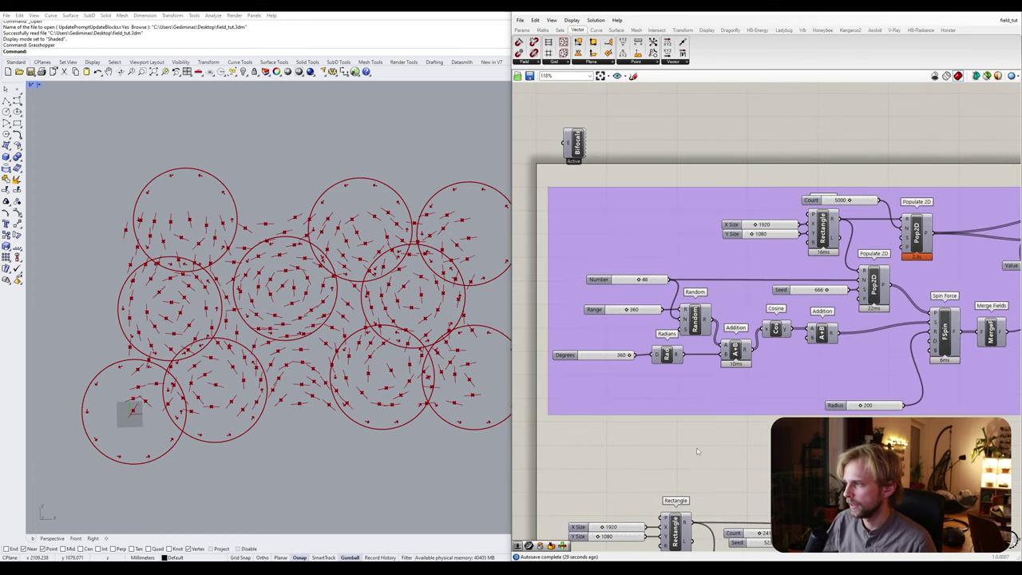
pyautogui.moveTo(698, 462); pyautogui.dragTo(793, 146, button='right')
pyautogui.scroll(2, 724, 322)
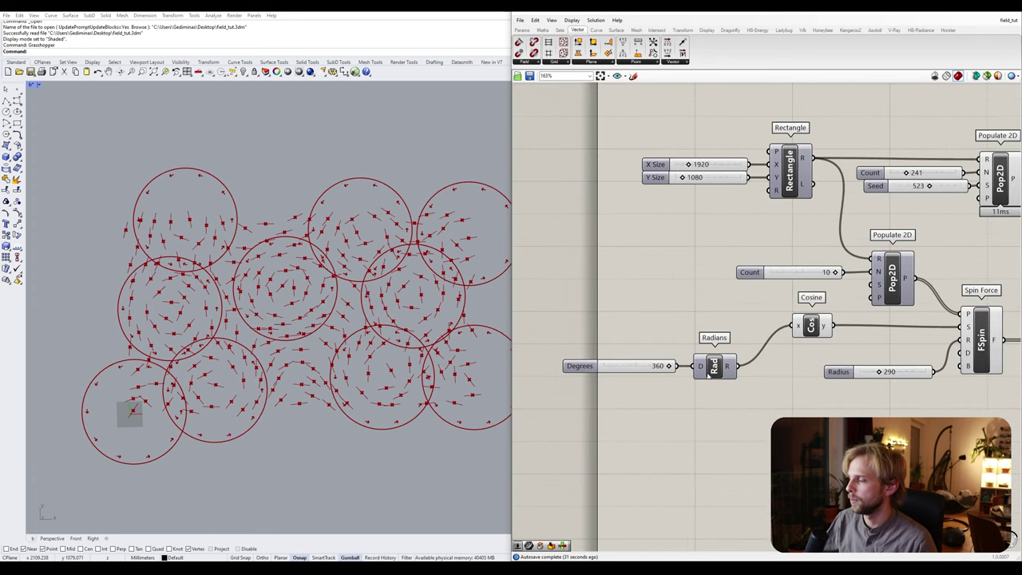
pyautogui.moveTo(733, 393); pyautogui.dragTo(600, 340)
pyautogui.moveTo(701, 376); pyautogui.dragTo(667, 378)
pyautogui.click(677, 321)
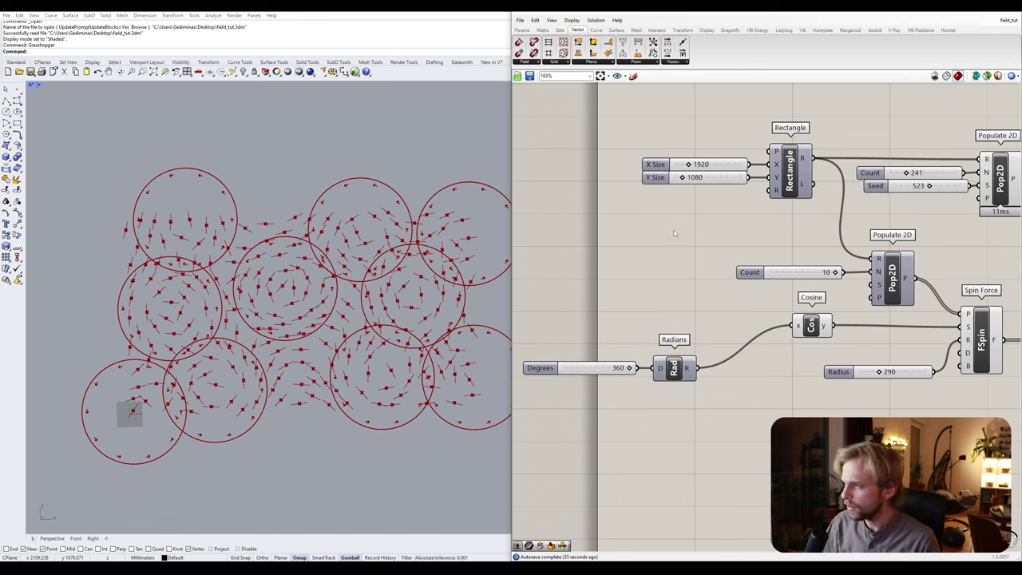
# - Add a Random component and place it directly above Radians
pyautogui.doubleClick(620, 291)
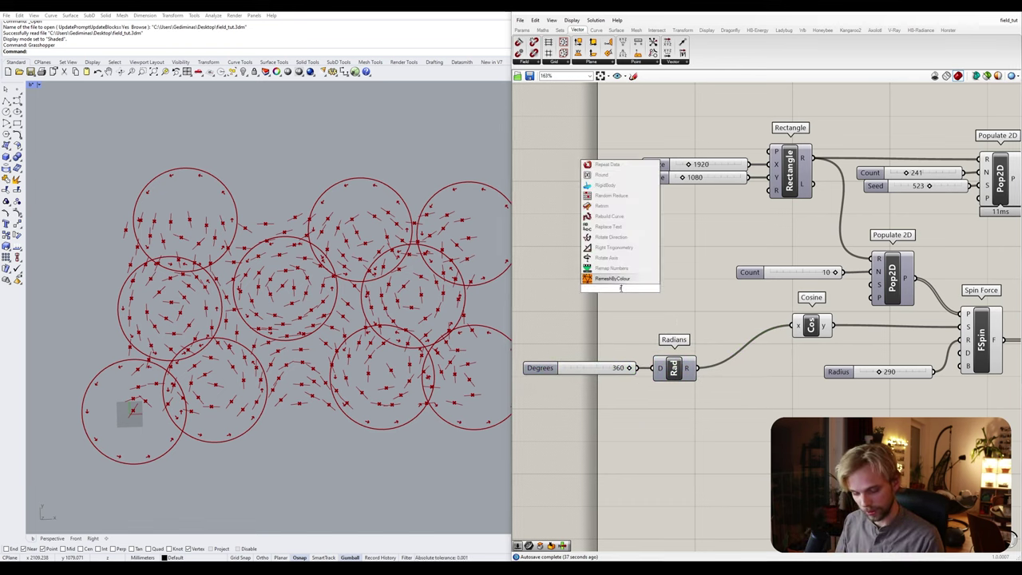
pyautogui.write('andom')
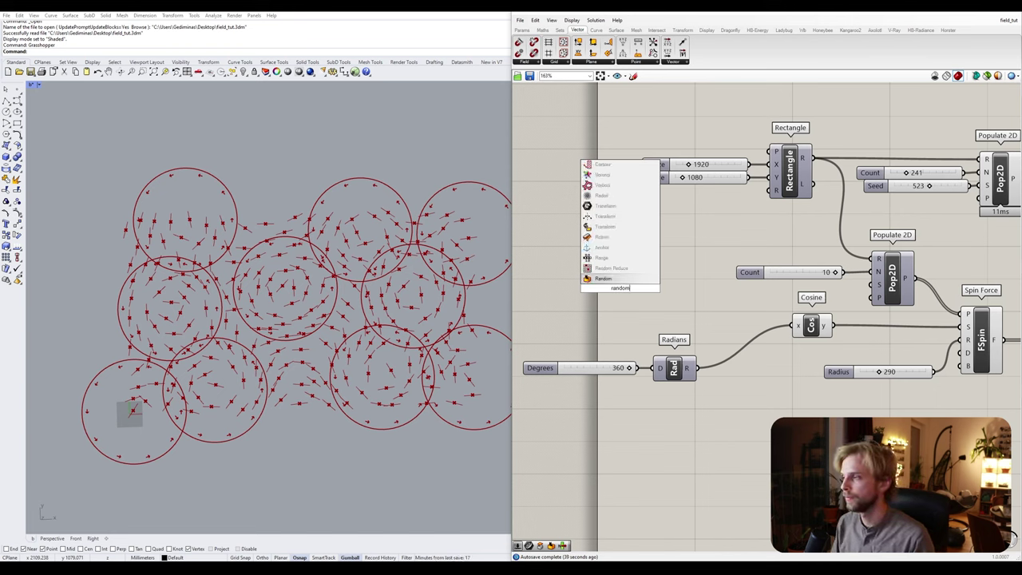
pyautogui.click(603, 278)
pyautogui.moveTo(610, 282); pyautogui.dragTo(665, 278)
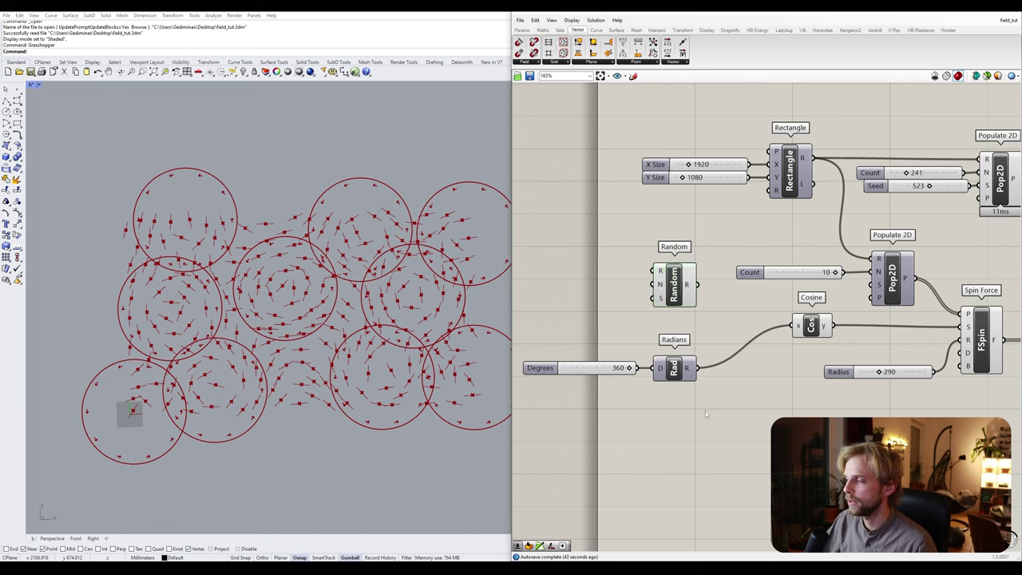
# - Widen the gap before Cosine by shifting Random, Radians and Degrees left and Cosine slightly right
pyautogui.moveTo(705, 411); pyautogui.dragTo(623, 368)
pyautogui.moveTo(811, 330)
pyautogui.mouseDown()
pyautogui.moveTo(797, 335)
pyautogui.moveTo(819, 329)
pyautogui.mouseUp()
pyautogui.moveTo(691, 398); pyautogui.dragTo(620, 375)
pyautogui.moveTo(688, 283); pyautogui.dragTo(659, 291)
# - Add an Addition component between Random and Cosine, connecting Random to its A input and Radians to B
pyautogui.doubleClick(688, 289)
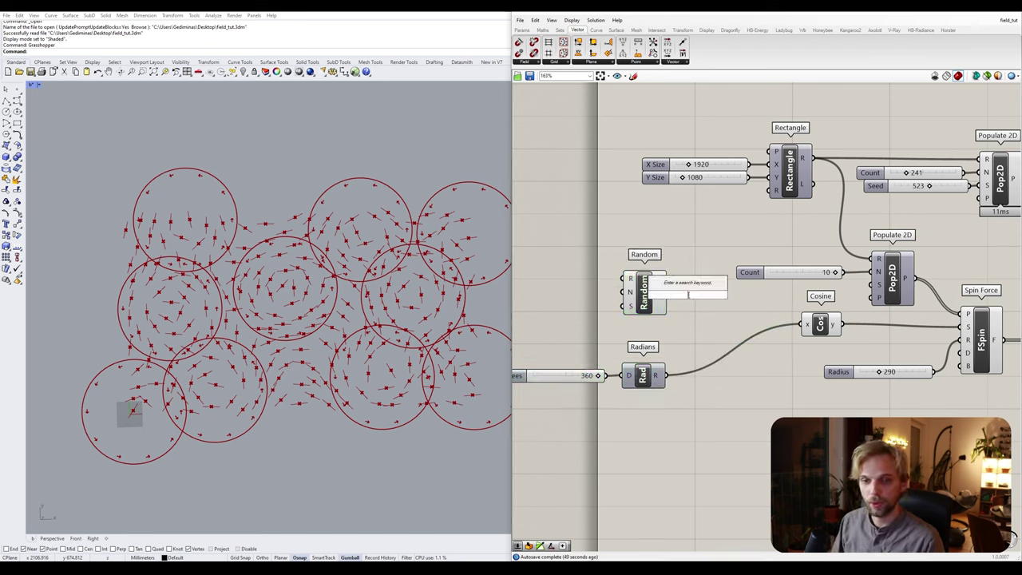
pyautogui.write('+')
pyautogui.press('Return')
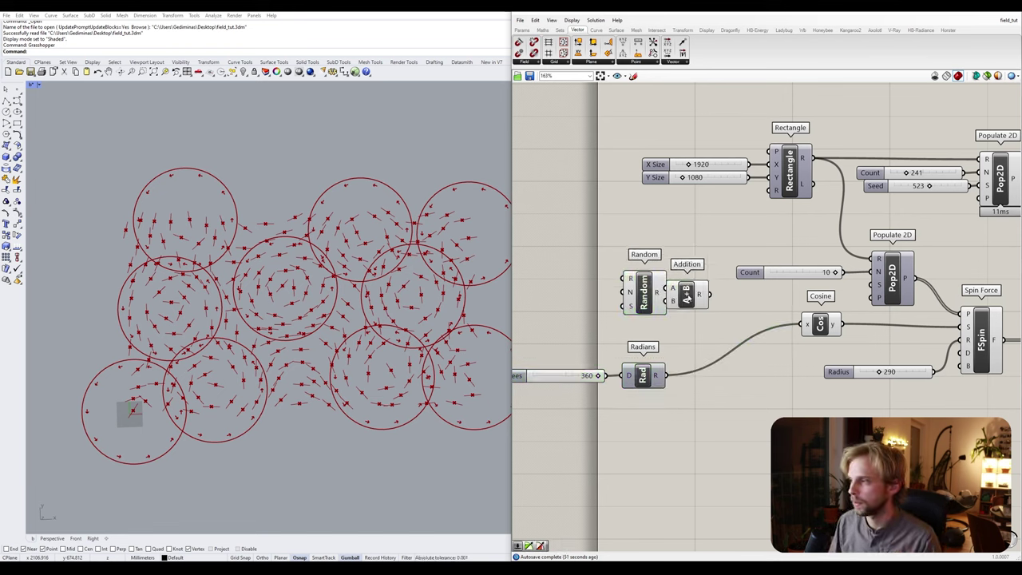
pyautogui.moveTo(688, 295); pyautogui.dragTo(717, 315)
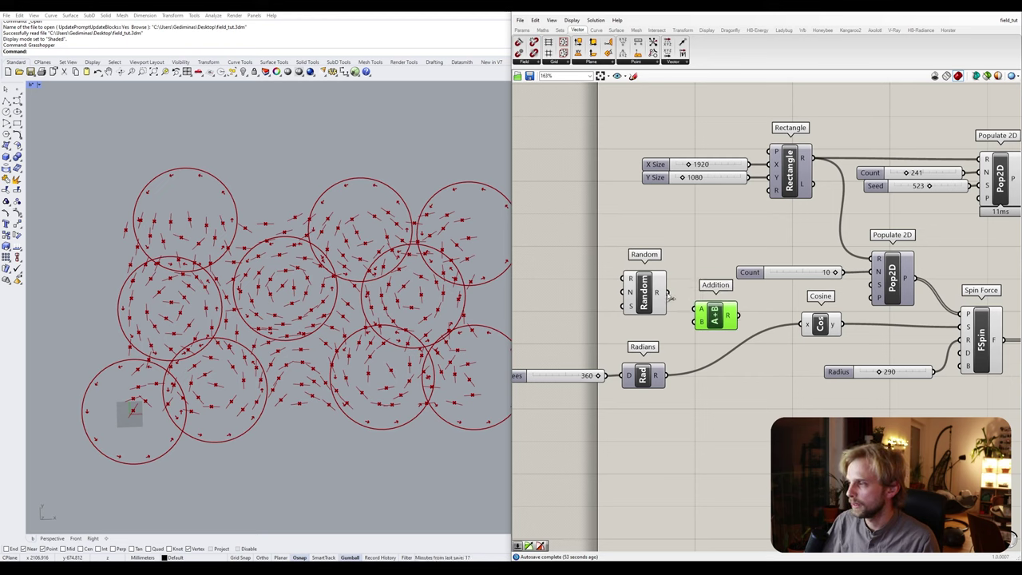
pyautogui.moveTo(669, 374); pyautogui.dragTo(700, 322)
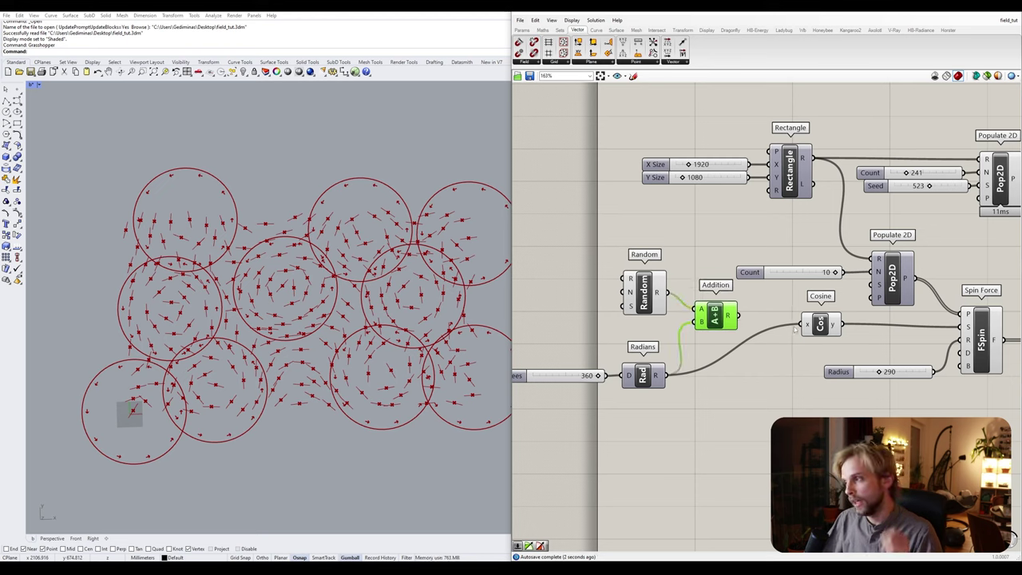
pyautogui.moveTo(745, 320)
pyautogui.mouseDown()
pyautogui.moveTo(808, 326)
pyautogui.moveTo(757, 307)
pyautogui.mouseUp()
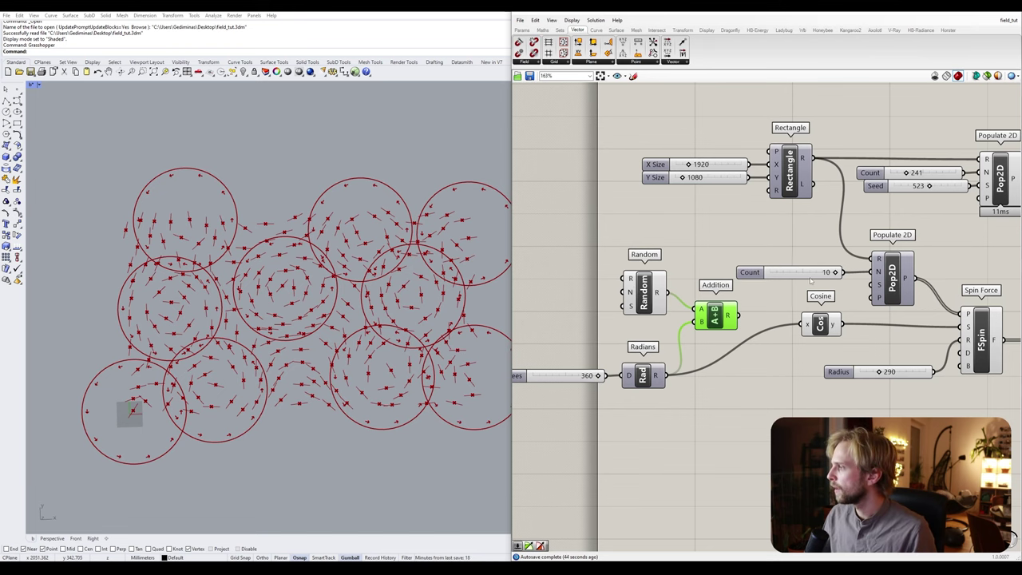
# - Move the Count slider of 10 to the upper left of Random and raise Populate 2D and Spin Force slightly
pyautogui.moveTo(809, 277); pyautogui.dragTo(685, 216)
pyautogui.moveTo(922, 251); pyautogui.dragTo(782, 226, button='right')
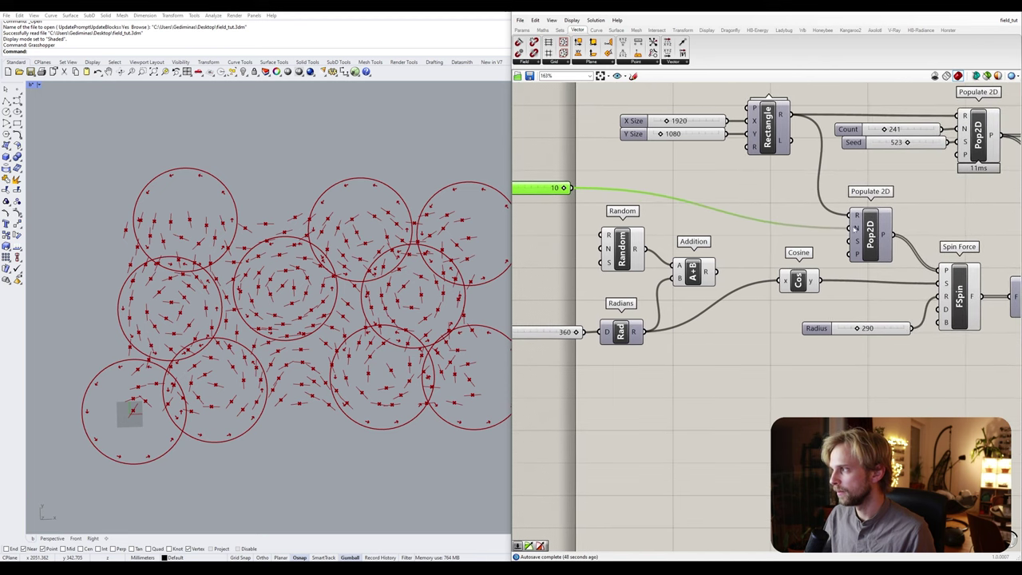
pyautogui.moveTo(883, 226); pyautogui.dragTo(875, 198)
pyautogui.moveTo(959, 298); pyautogui.dragTo(958, 287)
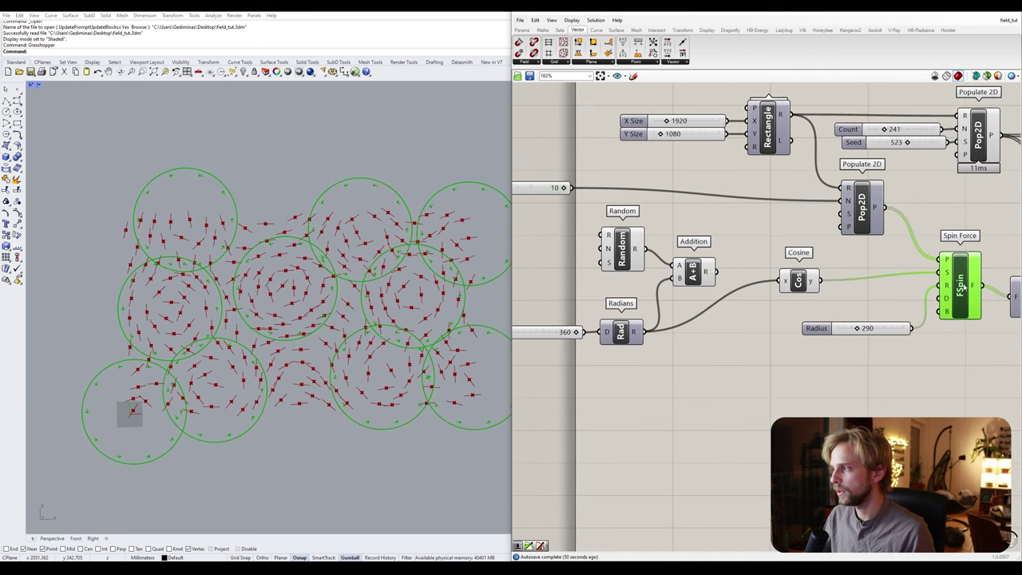
# - Nudge the Count slider of 10 into place and connect it to Random's N input as well
pyautogui.moveTo(787, 314); pyautogui.dragTo(912, 297, button='right')
pyautogui.scroll(1, 655, 220)
pyautogui.moveTo(663, 168); pyautogui.dragTo(668, 177)
pyautogui.click(701, 180)
pyautogui.moveTo(703, 175); pyautogui.dragTo(692, 175, button='right')
pyautogui.scroll(1, 691, 175)
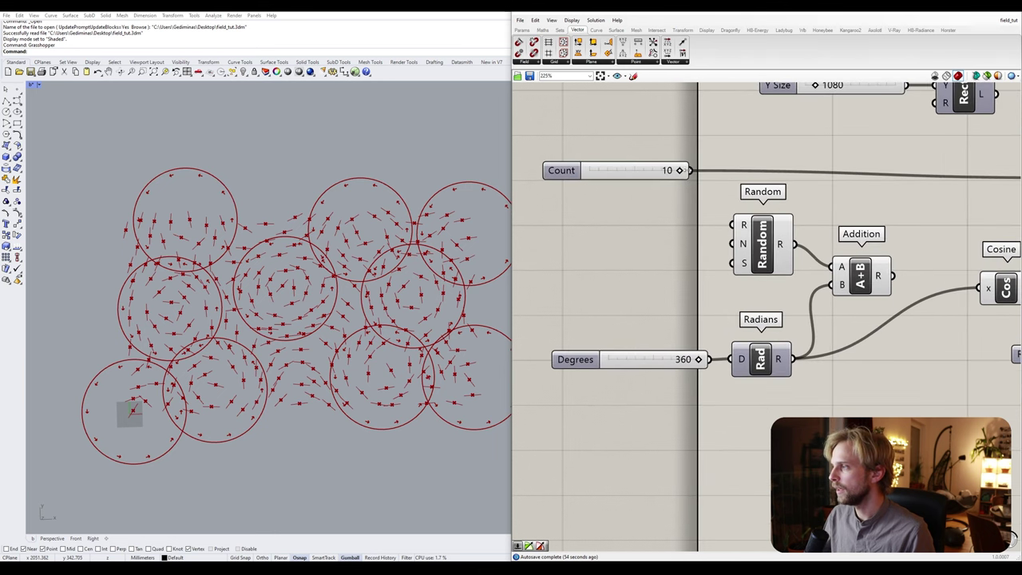
pyautogui.moveTo(690, 170); pyautogui.dragTo(730, 244)
# - Connect the Addition result to Cosine's x input in place of the Radians connection
pyautogui.moveTo(830, 269); pyautogui.dragTo(770, 267, button='right')
pyautogui.scroll(-1, 938, 303)
pyautogui.moveTo(938, 303); pyautogui.dragTo(816, 263, button='right')
pyautogui.keyDown('shift'); pyautogui.moveTo(723, 233); pyautogui.dragTo(801, 245); pyautogui.keyUp('shift')
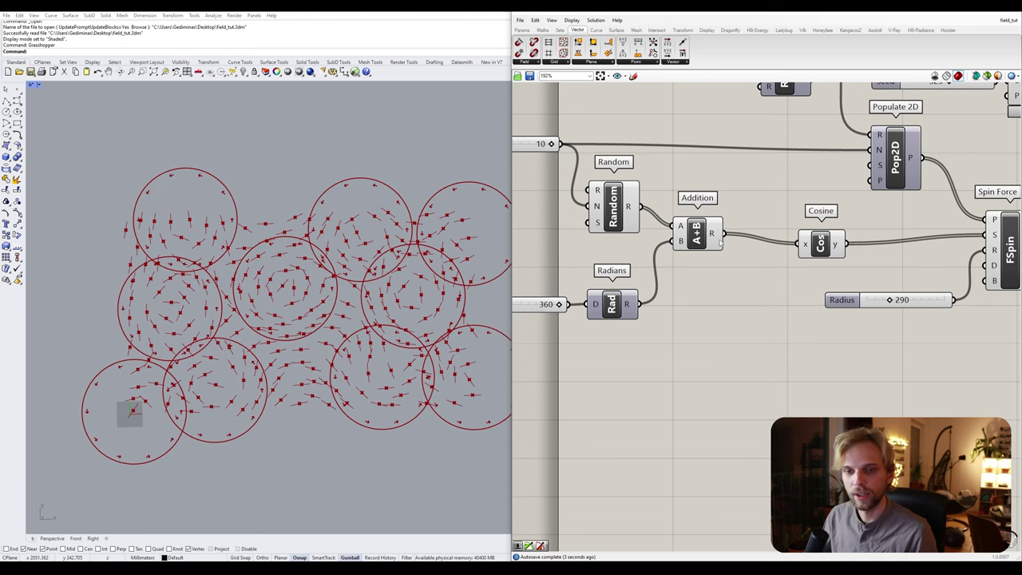
# - Move Cosine closer to Addition and set the Degrees slider to 298
pyautogui.moveTo(826, 246); pyautogui.dragTo(777, 235)
pyautogui.scroll(-2, 761, 264)
pyautogui.moveTo(762, 264); pyautogui.dragTo(892, 244, button='right')
pyautogui.scroll(2, 728, 278)
pyautogui.moveTo(728, 278); pyautogui.dragTo(750, 254, button='right')
pyautogui.moveTo(776, 254)
pyautogui.mouseDown()
pyautogui.moveTo(701, 255)
pyautogui.moveTo(765, 256)
pyautogui.mouseUp()
# - Turn off the preview of the Populate 2D component that supplies points to Evaluate Field
pyautogui.scroll(-4, 805, 273)
pyautogui.rightClick(805, 272)
pyautogui.click(903, 274)
pyautogui.moveTo(903, 274); pyautogui.dragTo(696, 344, button='right')
pyautogui.click(851, 208)
pyautogui.middleClick(851, 209)
# - Set the Count slider of the field sample points to 1000 and turn off the Spin Force preview
pyautogui.scroll(5, 859, 206)
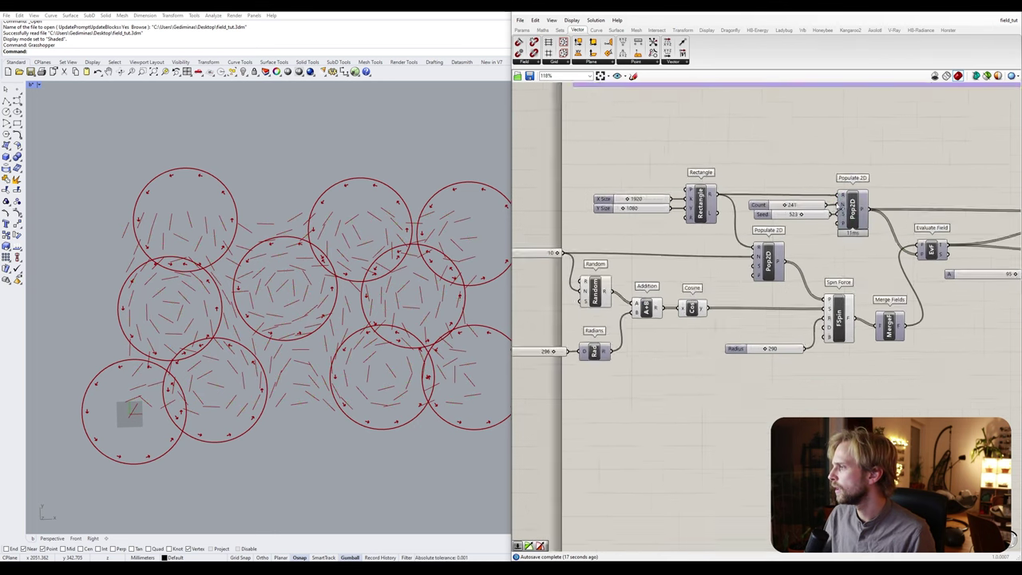
pyautogui.moveTo(695, 211); pyautogui.dragTo(770, 210)
pyautogui.scroll(-2, 758, 244)
pyautogui.moveTo(773, 352); pyautogui.dragTo(811, 276, button='right')
pyautogui.click(833, 282)
pyautogui.middleClick(833, 283)
pyautogui.click(863, 258)
pyautogui.click(700, 299)
# - Set the Degrees slider to 50 and move it together with Radians up closer to Random
pyautogui.moveTo(701, 299); pyautogui.dragTo(813, 235, button='right')
pyautogui.scroll(3, 630, 270)
pyautogui.moveTo(551, 282); pyautogui.dragTo(710, 271, button='right')
pyautogui.moveTo(727, 270); pyautogui.dragTo(644, 269)
pyautogui.moveTo(758, 240); pyautogui.dragTo(758, 330, button='right')
pyautogui.scroll(-2, 758, 330)
pyautogui.click(799, 258)
pyautogui.moveTo(797, 377); pyautogui.dragTo(687, 332)
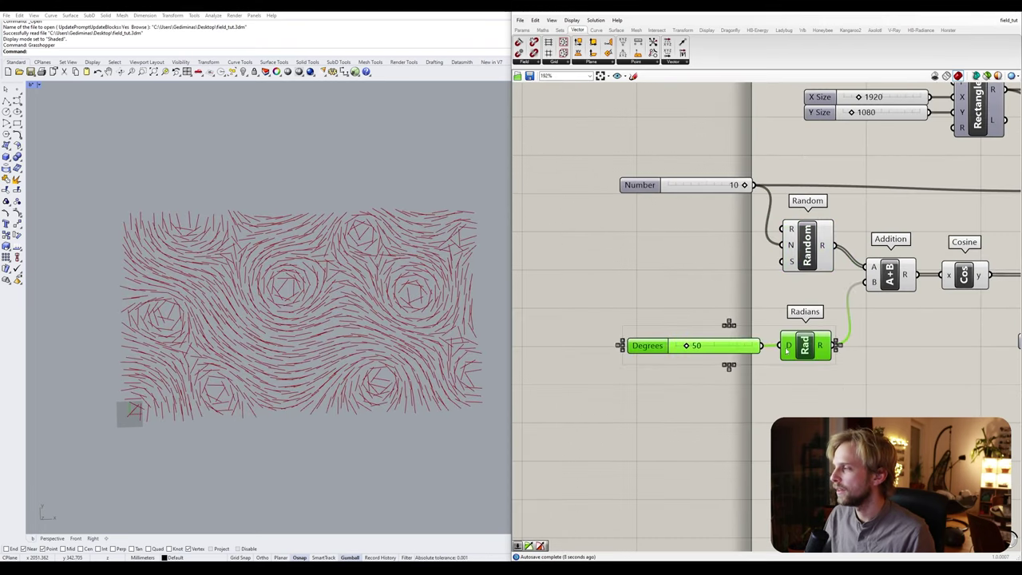
pyautogui.moveTo(781, 344); pyautogui.dragTo(800, 326)
# - Set the Degrees slider to 77
pyautogui.moveTo(850, 292); pyautogui.dragTo(835, 313, button='right')
pyautogui.scroll(2, 659, 334)
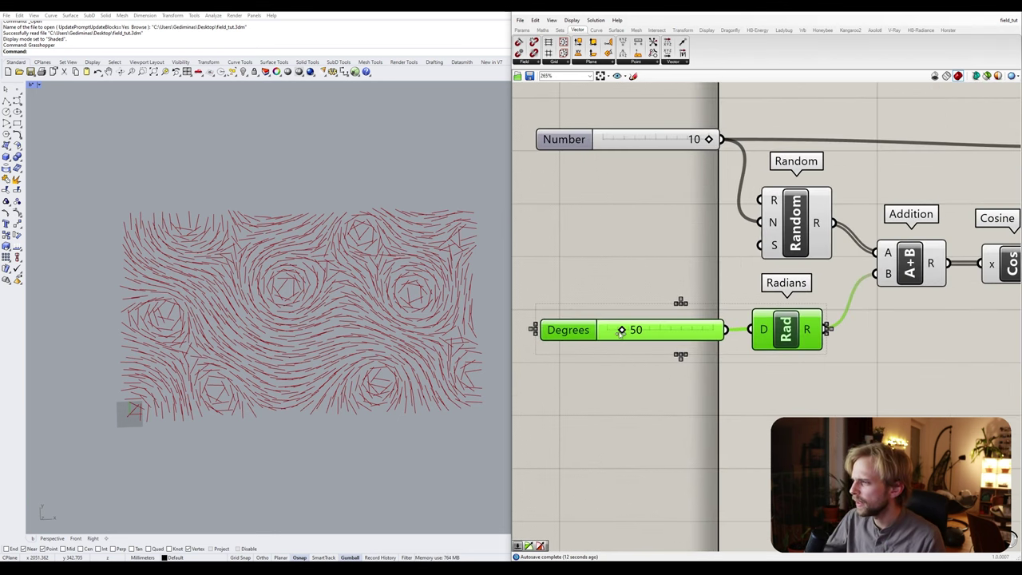
pyautogui.moveTo(622, 330)
pyautogui.mouseDown()
pyautogui.moveTo(649, 329)
pyautogui.moveTo(629, 329)
pyautogui.mouseUp()
pyautogui.scroll(3, 363, 243)
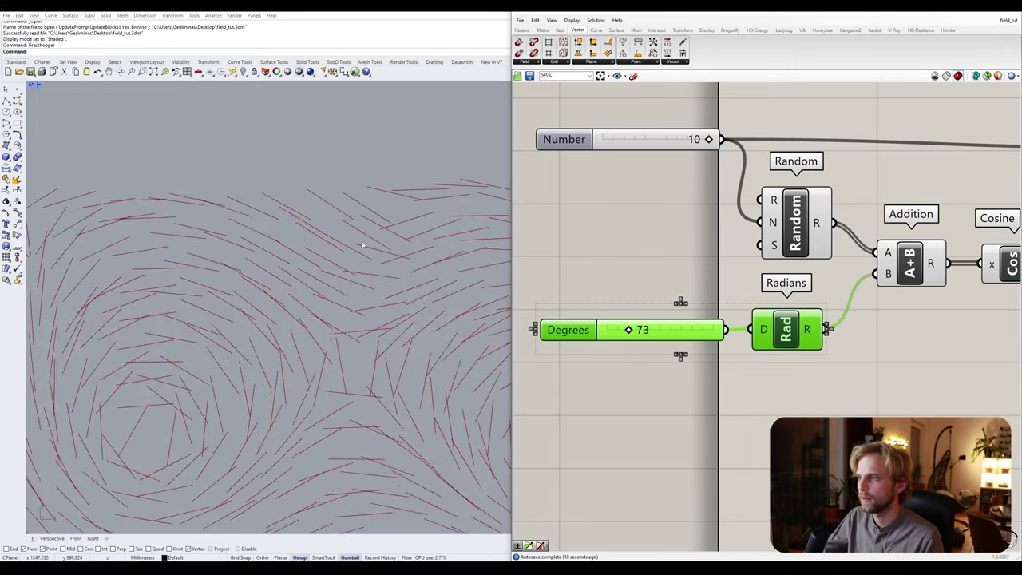
pyautogui.moveTo(628, 330); pyautogui.dragTo(630, 329)
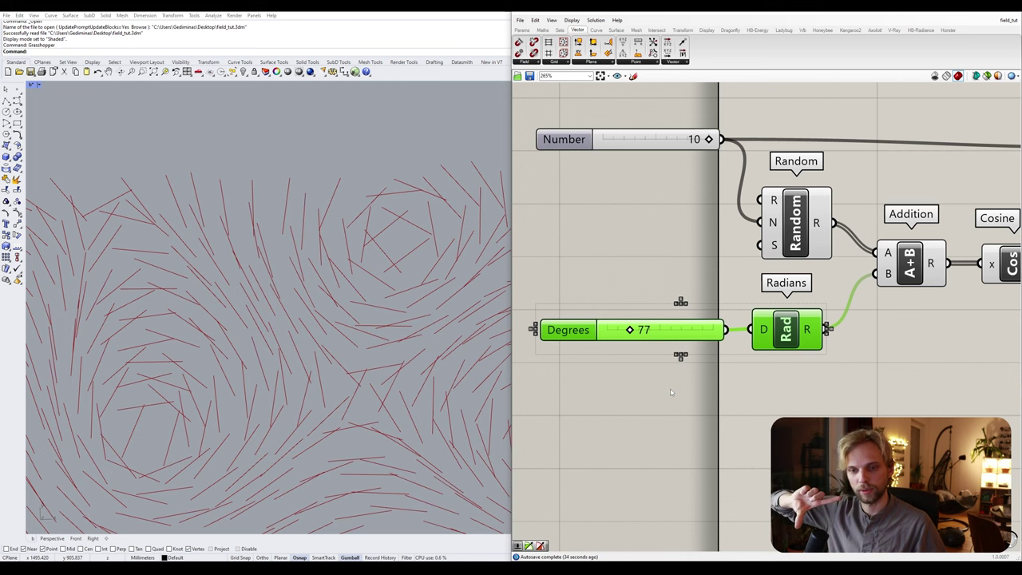
# - Add a second Addition component to the lower right of Cosine and connect Cosine's y output to its A input
pyautogui.scroll(-5, 665, 377)
pyautogui.scroll(8, 742, 292)
pyautogui.doubleClick(790, 348)
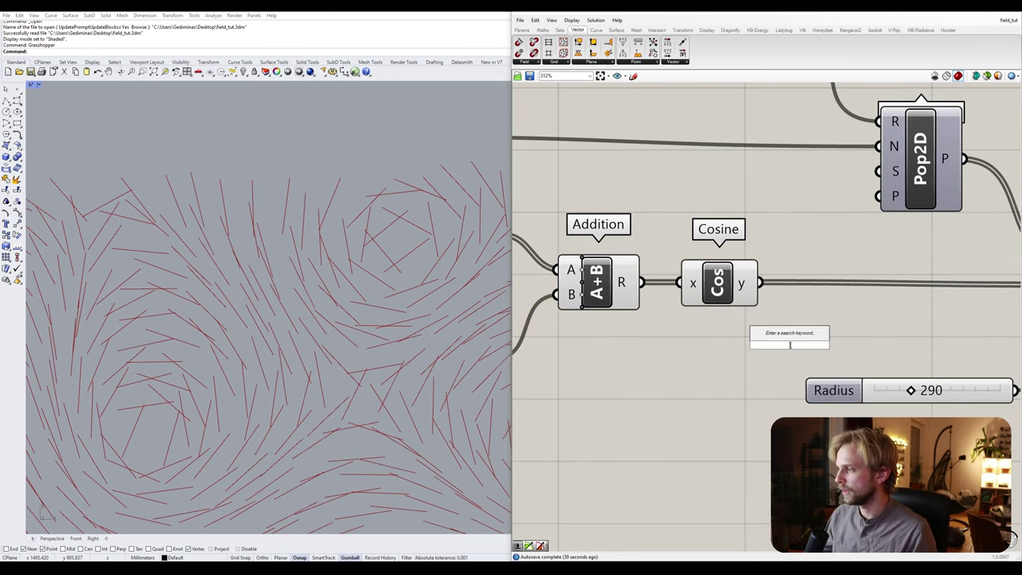
pyautogui.write('+')
pyautogui.press('Return')
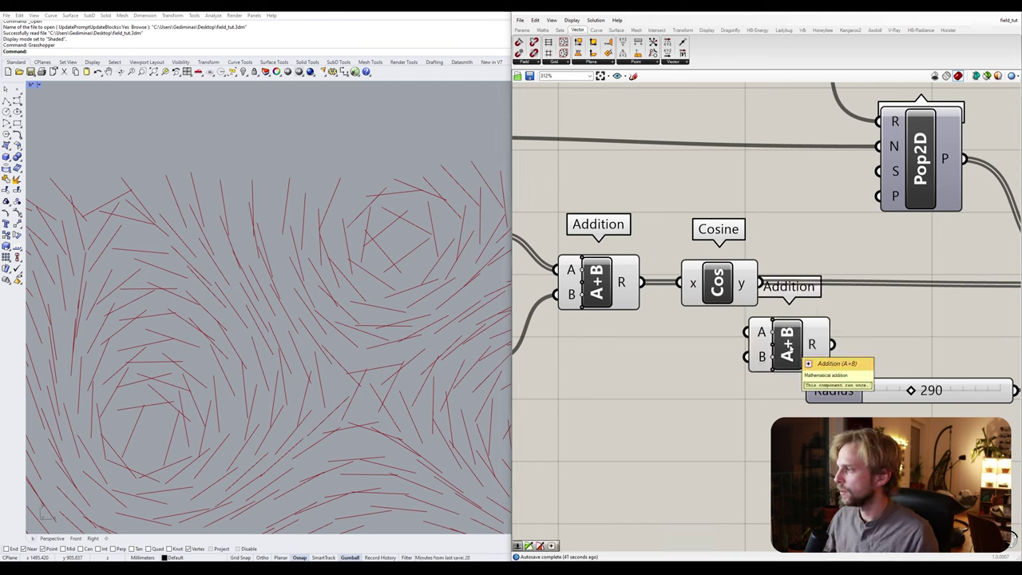
pyautogui.moveTo(790, 346); pyautogui.dragTo(837, 328)
pyautogui.moveTo(765, 290); pyautogui.dragTo(793, 314)
# - Add a number slider with value 1 below Cosine and connect it to the second Addition's B input
pyautogui.doubleClick(691, 388)
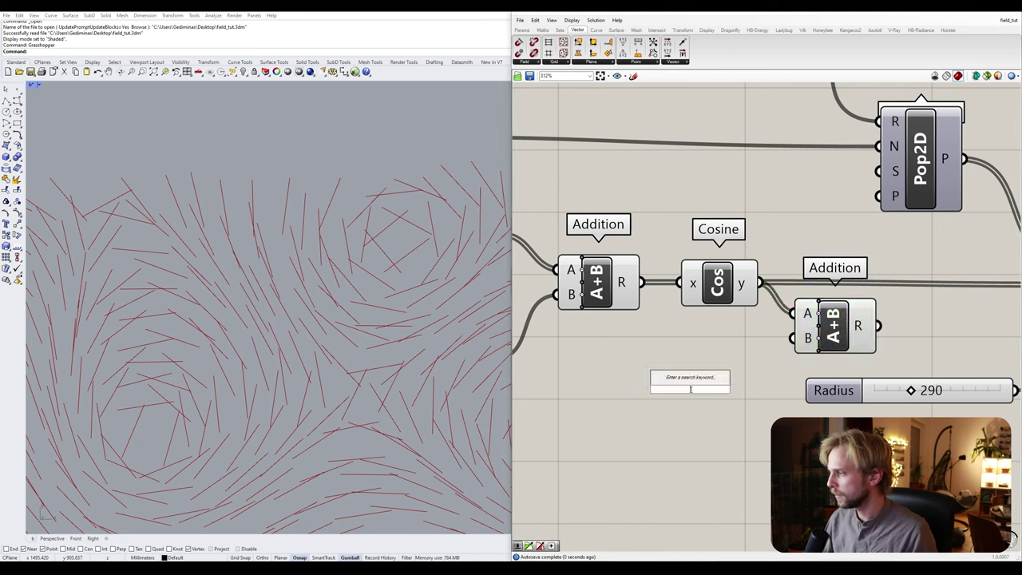
pyautogui.write('slider')
pyautogui.press('Return')
pyautogui.moveTo(776, 389); pyautogui.dragTo(793, 337)
pyautogui.moveTo(699, 348); pyautogui.dragTo(703, 348)
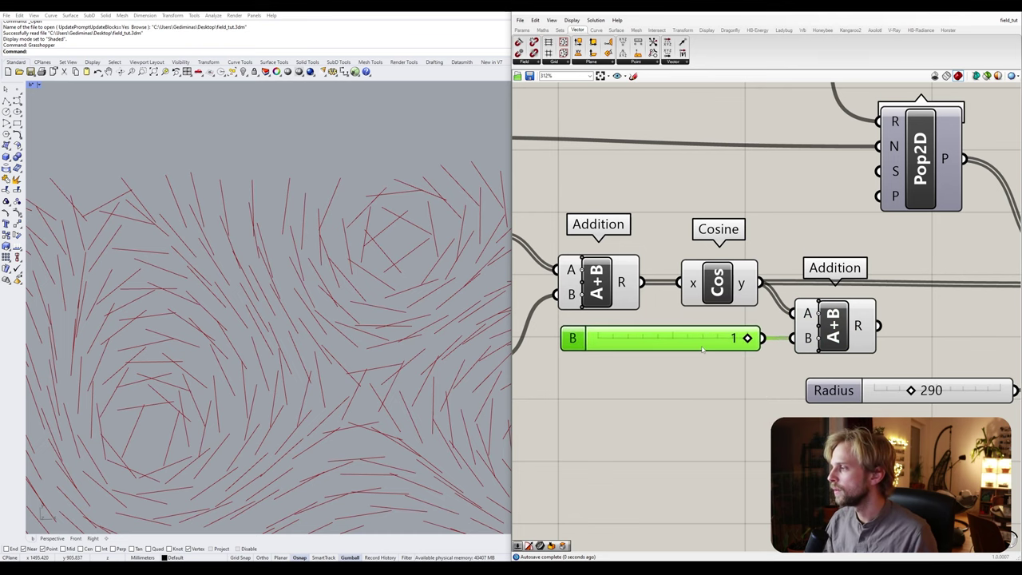
# - Replace the slider on the second Addition's B input with a new 1.01 slider, placed just below Cosine
pyautogui.scroll(-4, 400, 255)
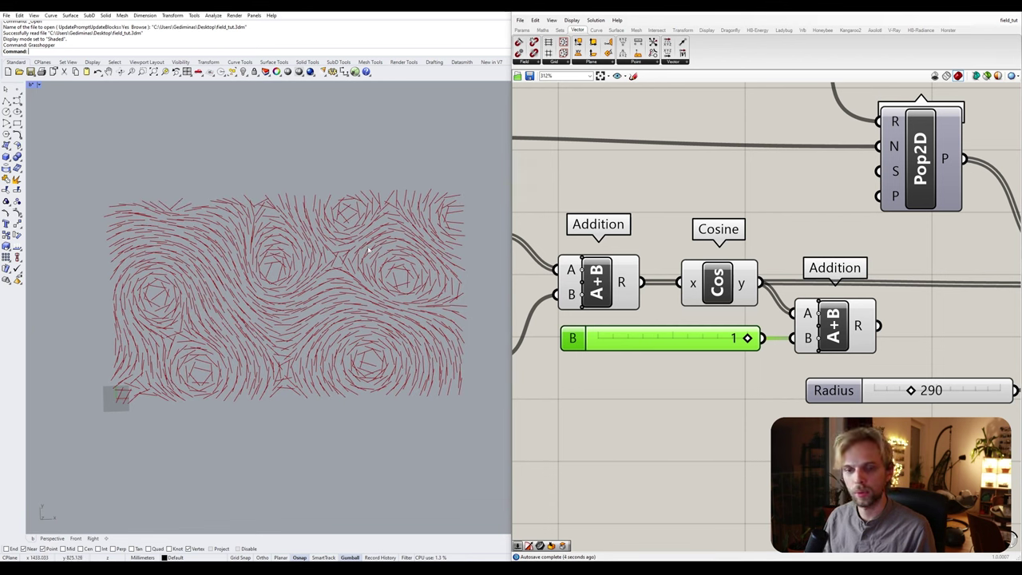
pyautogui.moveTo(748, 288)
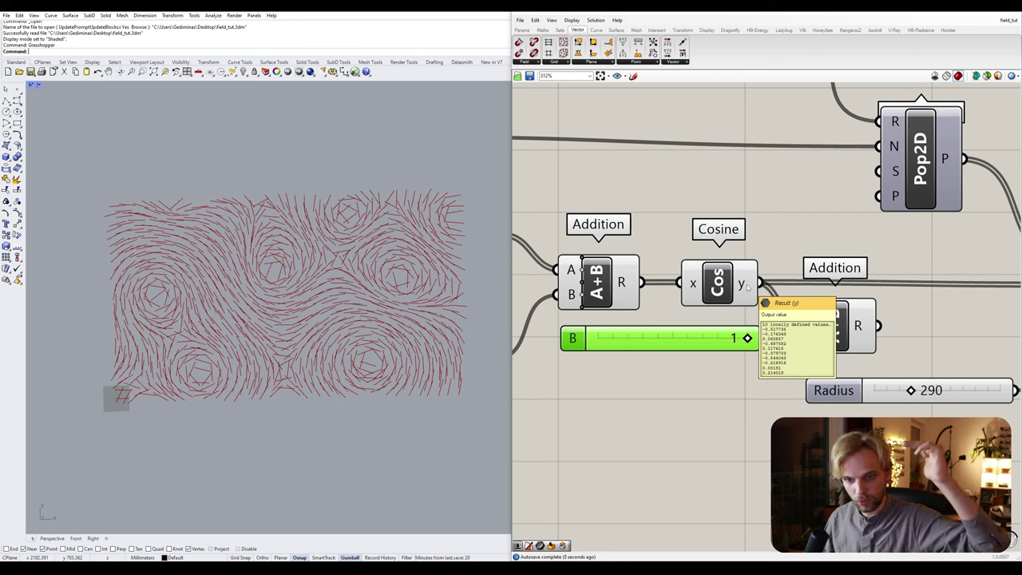
pyautogui.doubleClick(691, 361)
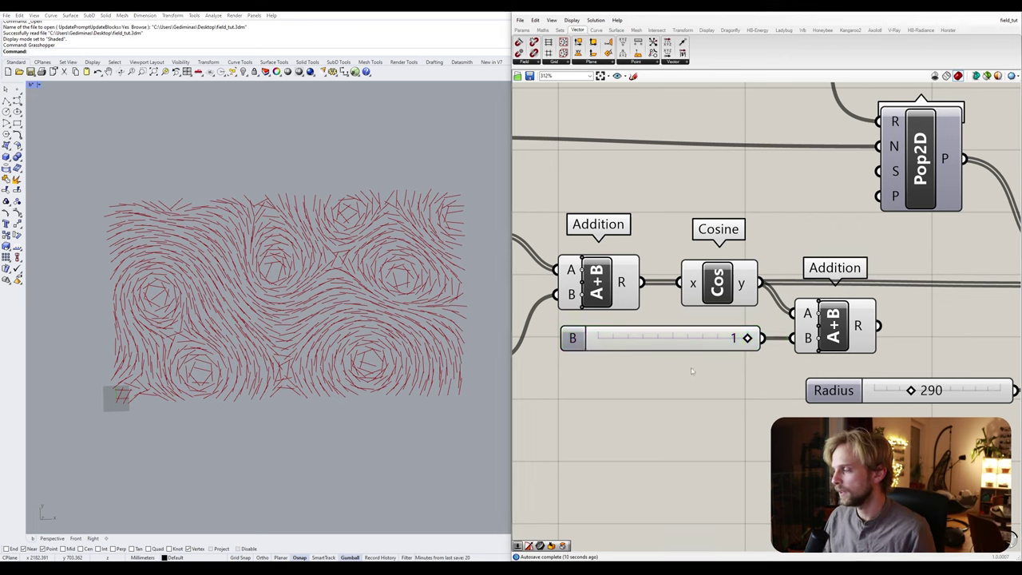
pyautogui.write('10')
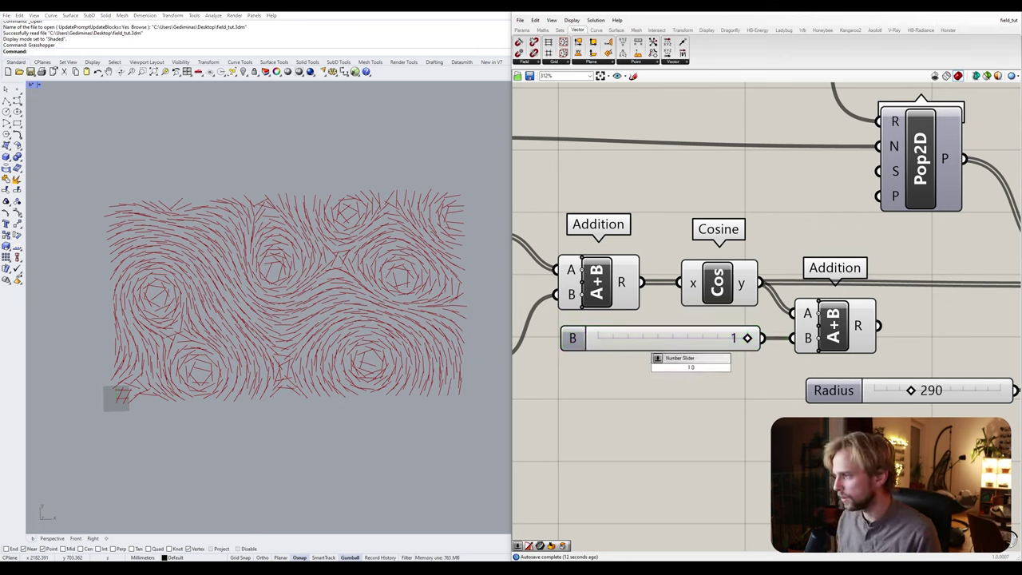
pyautogui.press('Return')
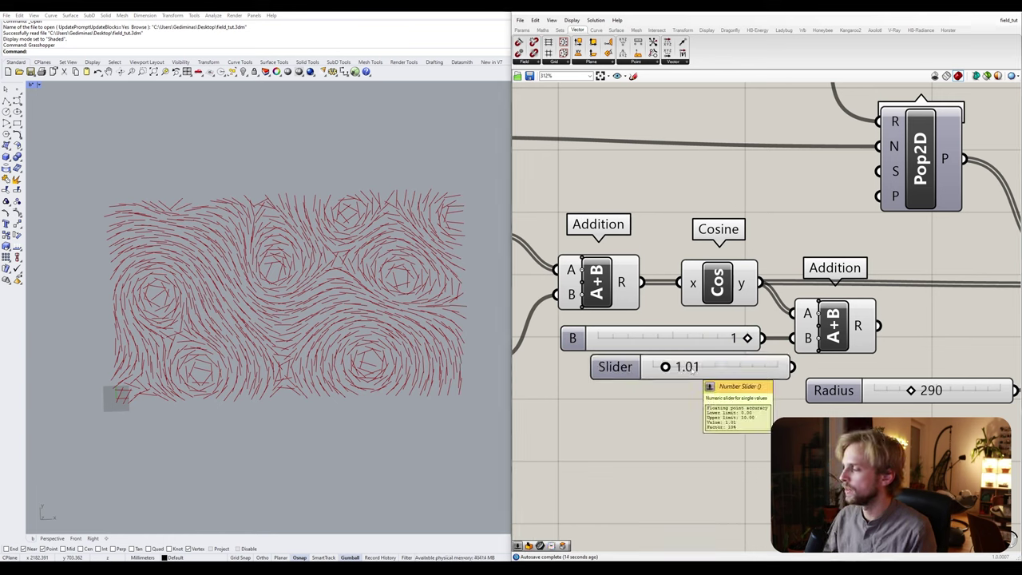
pyautogui.moveTo(752, 369); pyautogui.dragTo(793, 339)
pyautogui.click(718, 343)
pyautogui.press('Delete')
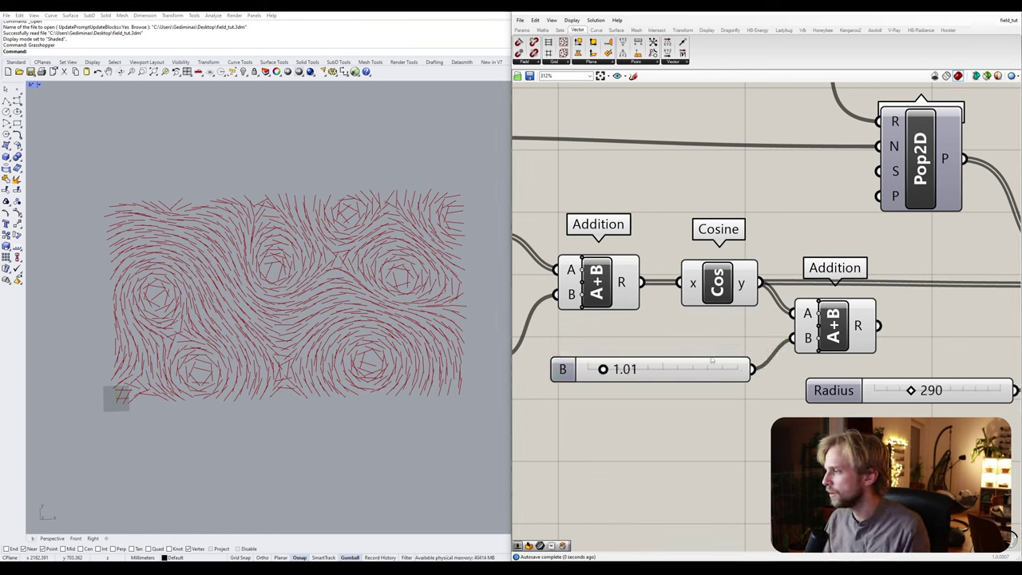
pyautogui.moveTo(711, 368); pyautogui.dragTo(729, 337)
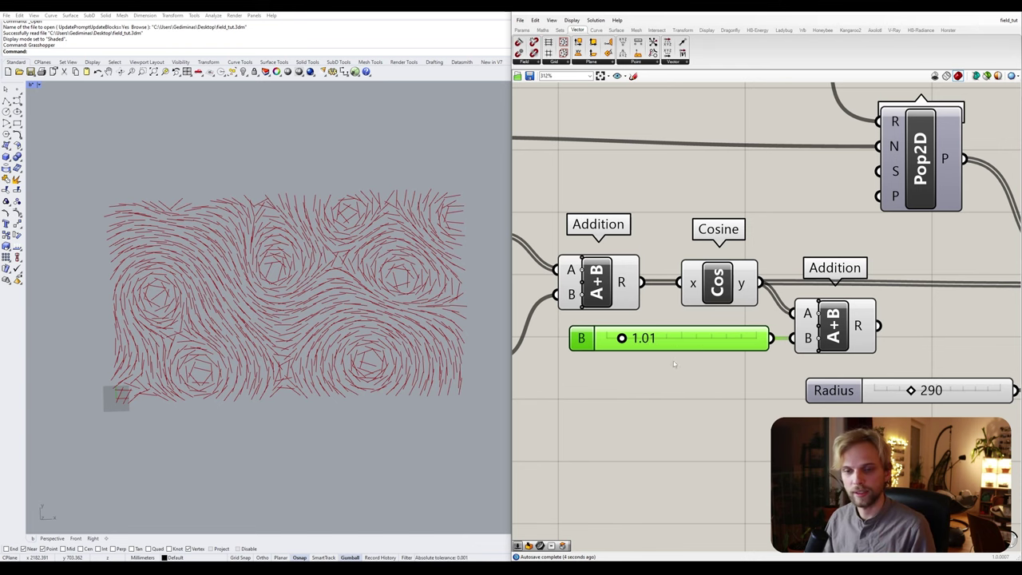
# - Connect the second Addition's result to Spin Force's S input in place of the direct Cosine connection
pyautogui.scroll(-2, 662, 366)
pyautogui.moveTo(865, 342); pyautogui.dragTo(797, 337, button='right')
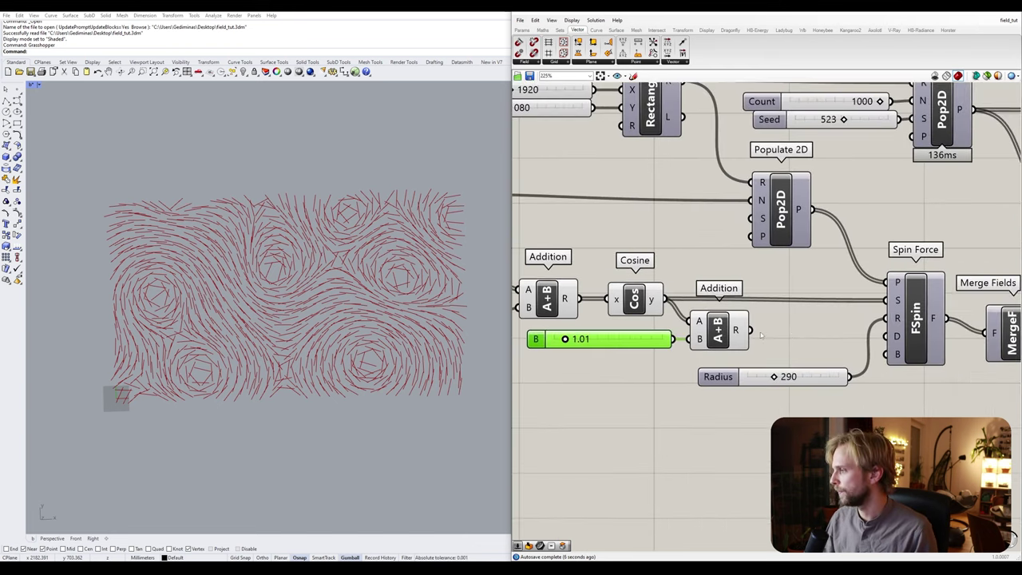
pyautogui.moveTo(750, 329); pyautogui.dragTo(892, 301)
pyautogui.moveTo(598, 401); pyautogui.dragTo(752, 372, button='right')
pyautogui.click(715, 375)
# - Set the Degrees slider to 218
pyautogui.scroll(-1, 669, 378)
pyautogui.scroll(-1, 755, 377)
pyautogui.scroll(1, 595, 342)
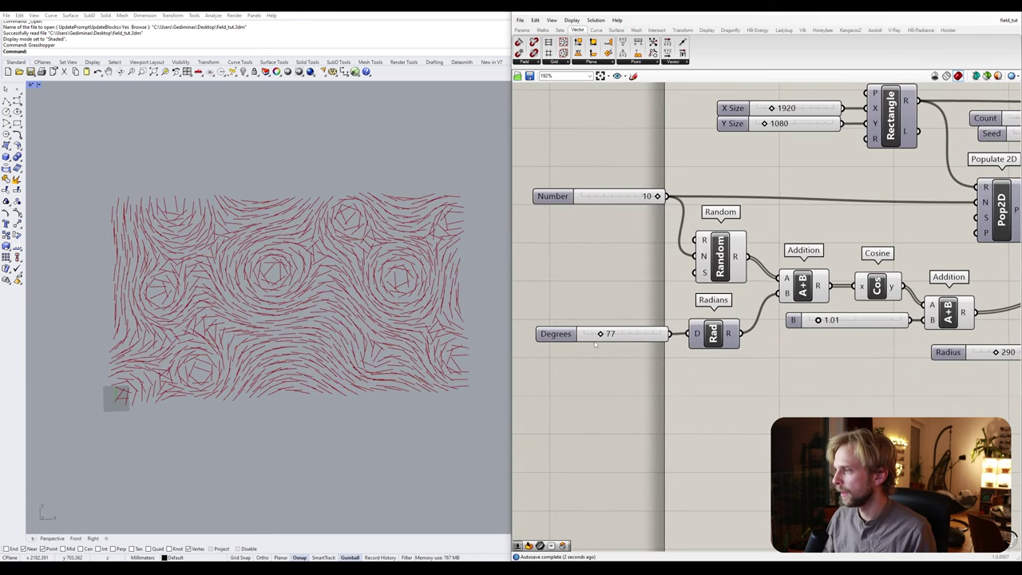
pyautogui.moveTo(601, 333); pyautogui.dragTo(631, 333)
pyautogui.scroll(2, 346, 215)
# - Turn off the preview of the Random, Radians, Addition and Cosine components
pyautogui.scroll(-6, 698, 385)
pyautogui.moveTo(769, 364); pyautogui.dragTo(754, 364, button='right')
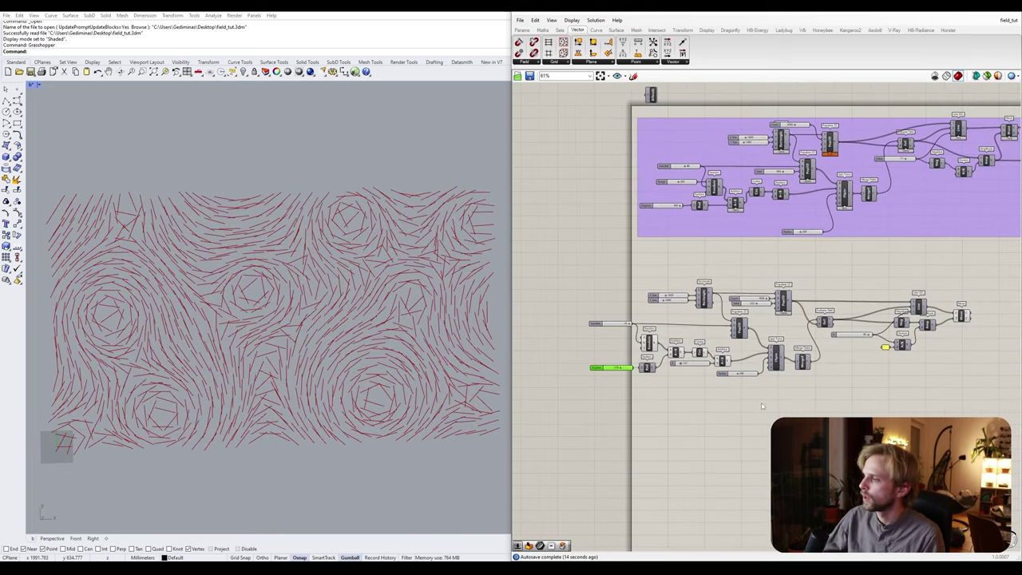
pyautogui.moveTo(762, 407); pyautogui.dragTo(597, 315)
pyautogui.middleClick(602, 315)
pyautogui.click(626, 290)
pyautogui.click(752, 387)
# - Raise the maximum of the Number slider that feeds Random and Populate 2D to 30
pyautogui.scroll(5, 607, 323)
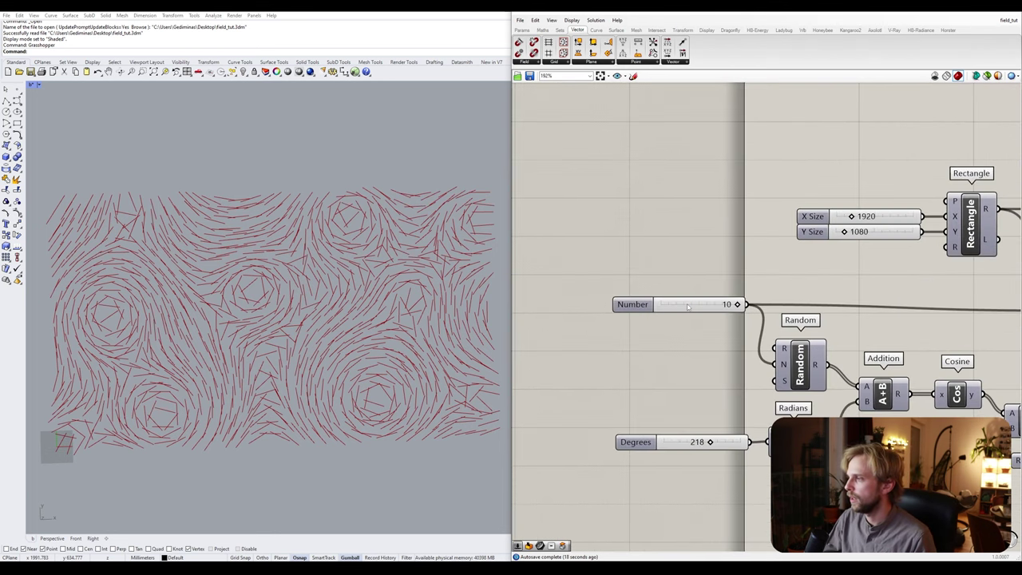
pyautogui.click(688, 307)
pyautogui.scroll(-2, 953, 321)
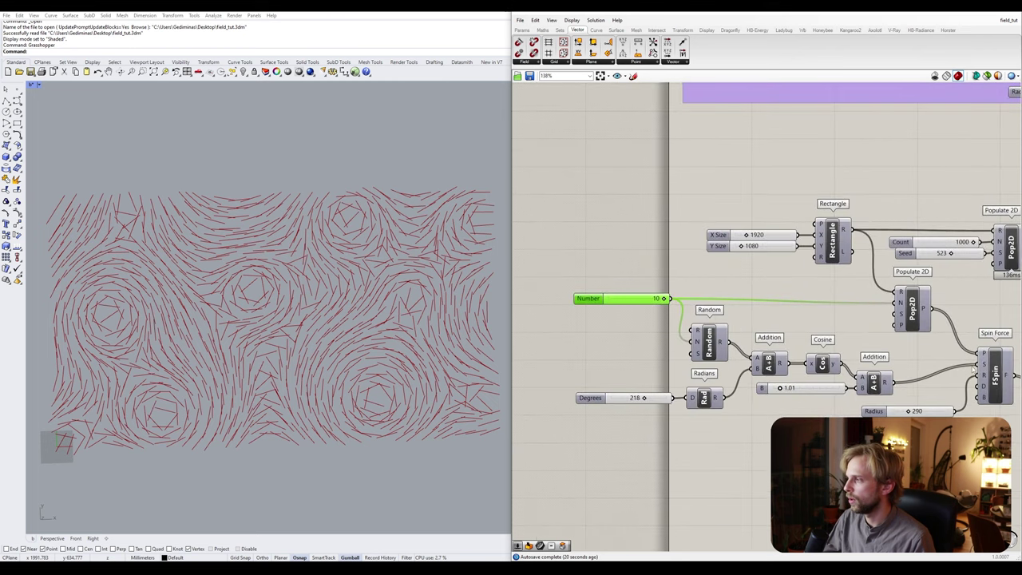
pyautogui.scroll(3, 649, 309)
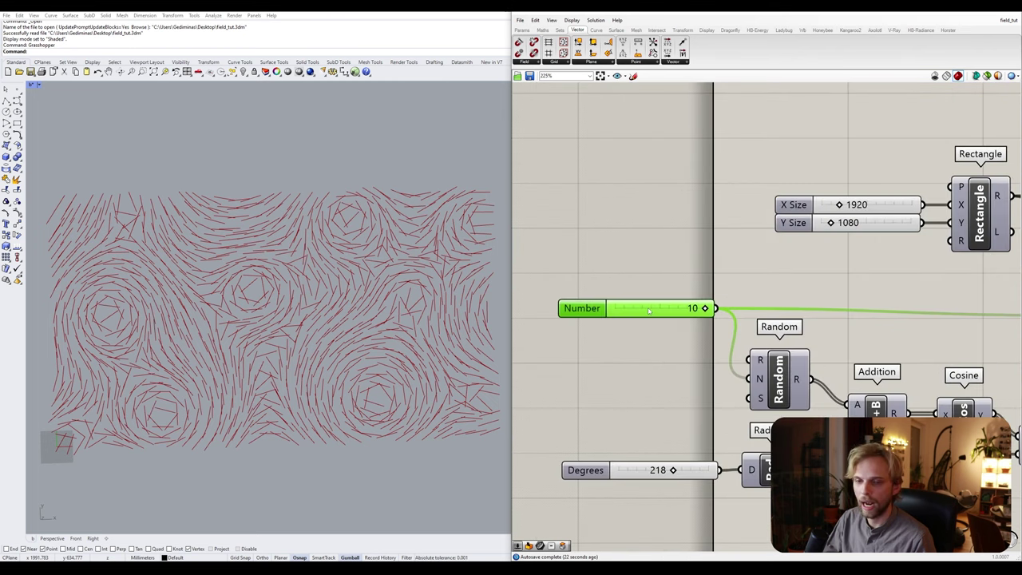
pyautogui.moveTo(649, 310); pyautogui.dragTo(662, 234, button='right')
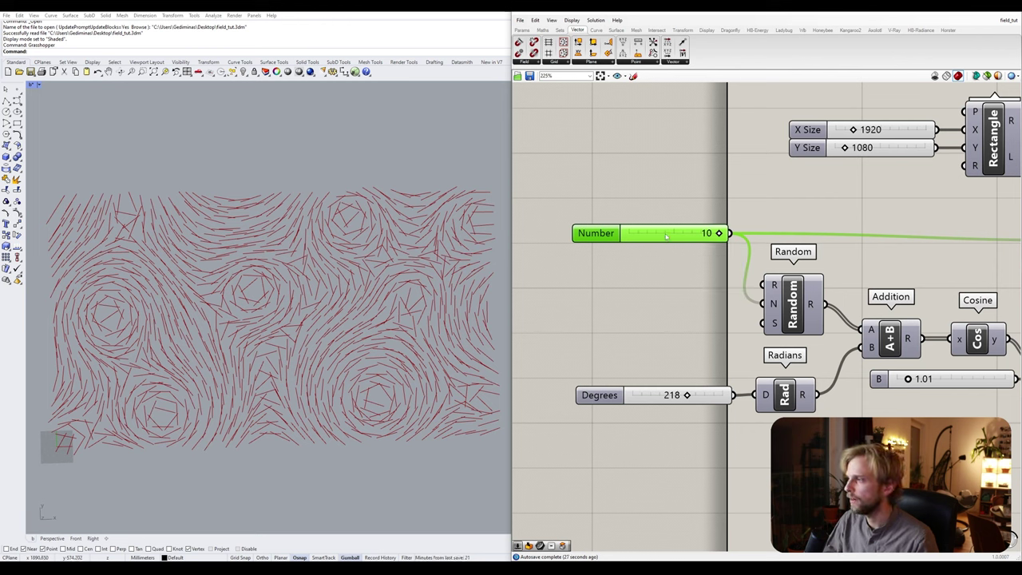
pyautogui.rightClick(664, 234)
pyautogui.click(702, 274)
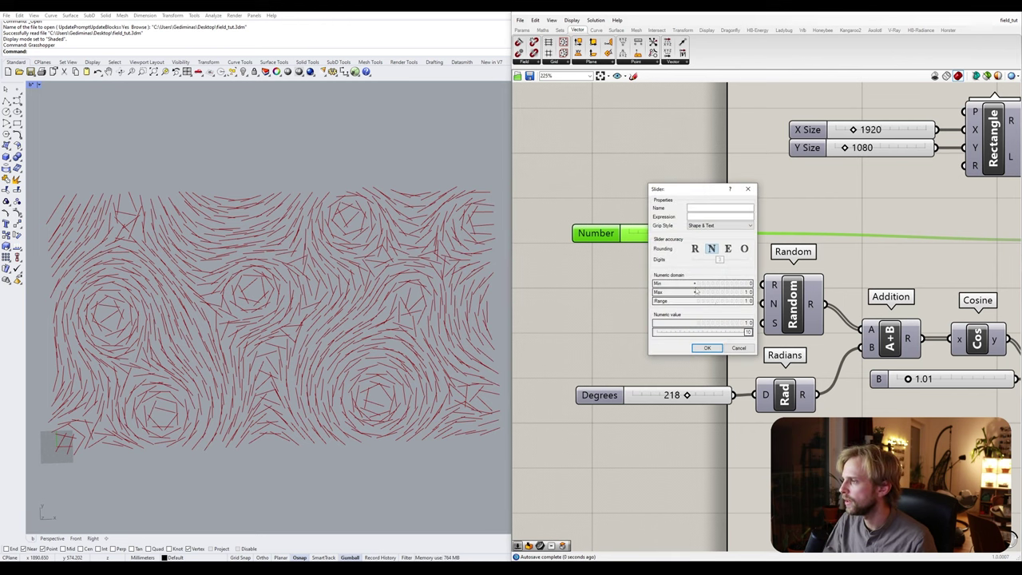
pyautogui.doubleClick(706, 292)
pyautogui.write('30')
pyautogui.click(740, 292)
pyautogui.click(706, 347)
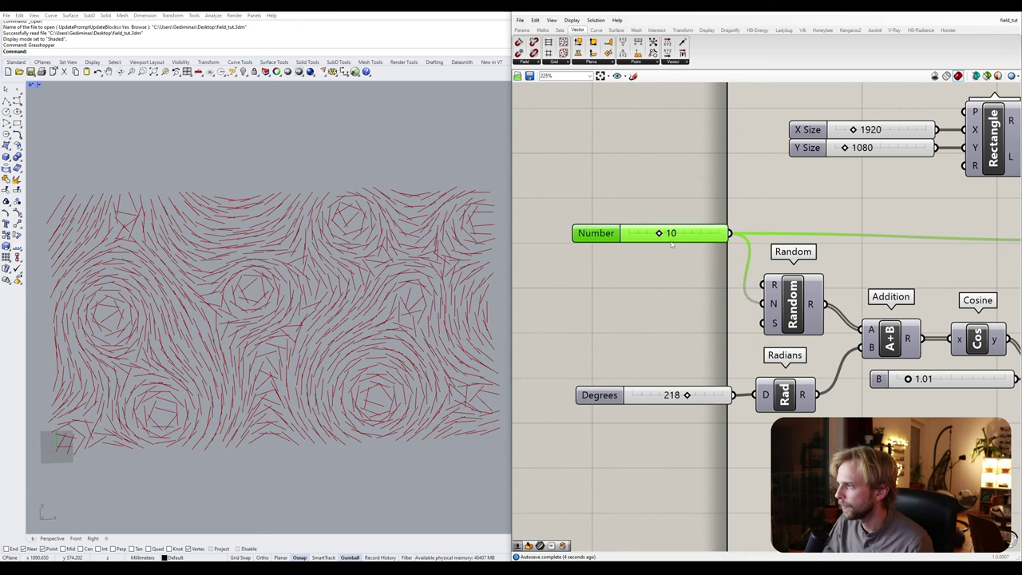
# - Set the Number slider to 23
pyautogui.moveTo(660, 233); pyautogui.dragTo(698, 233)
pyautogui.click(687, 279)
pyautogui.scroll(-3, 687, 279)
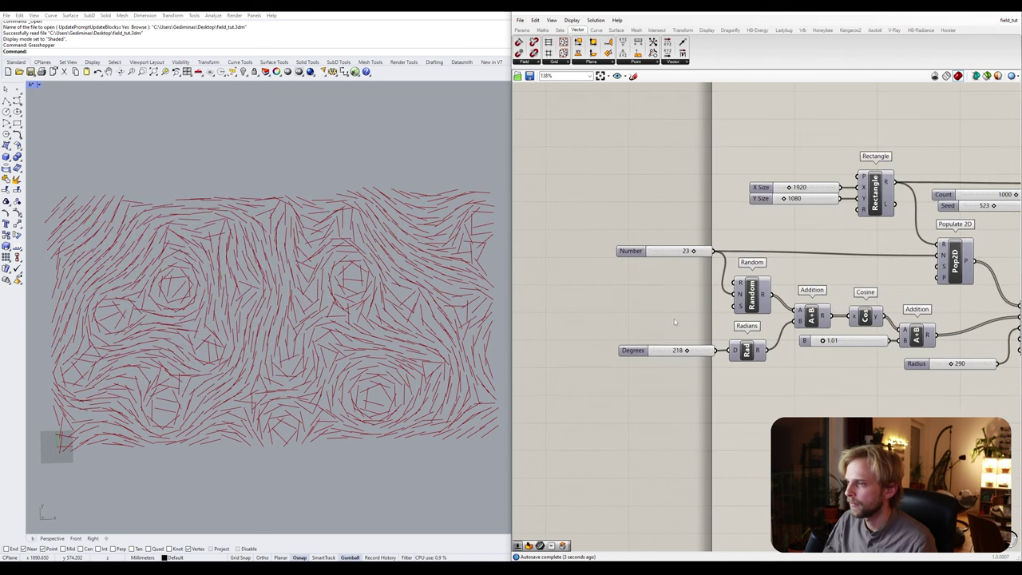
# - Try the Degrees slider at 145, and settle on 177
pyautogui.moveTo(749, 325); pyautogui.dragTo(706, 303, button='right')
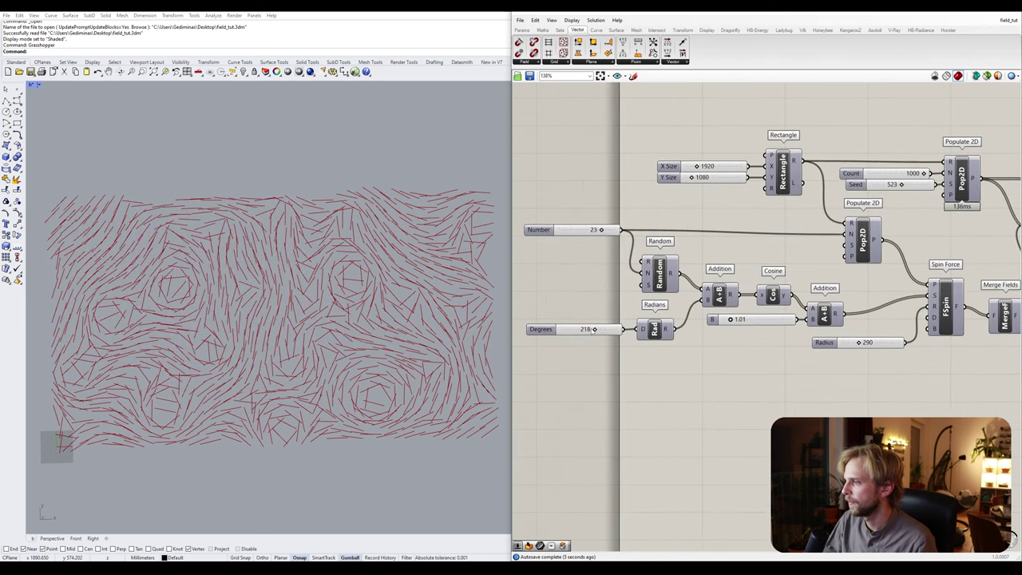
pyautogui.moveTo(595, 330); pyautogui.dragTo(586, 338)
pyautogui.scroll(4, 607, 334)
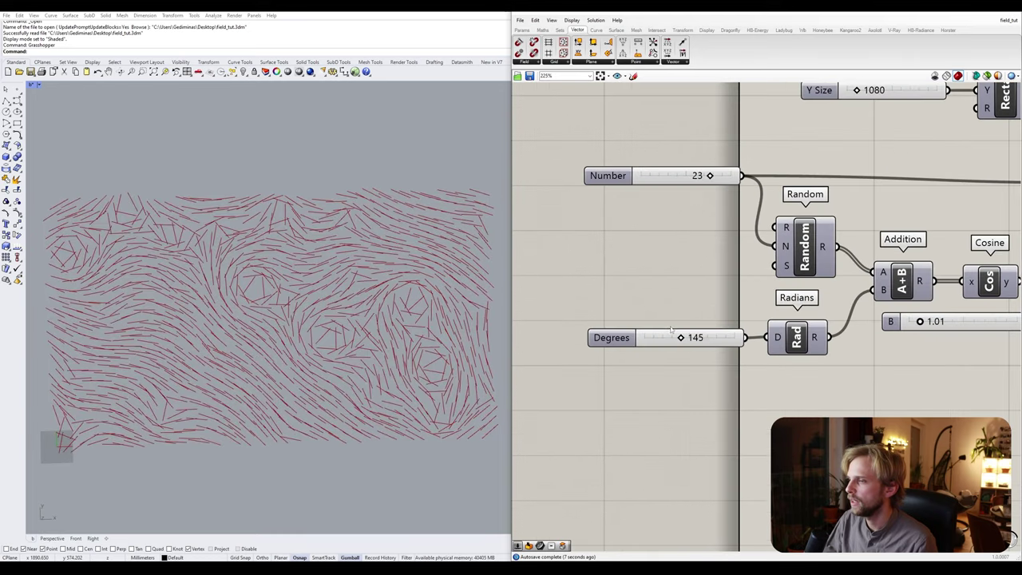
pyautogui.moveTo(678, 338)
pyautogui.mouseDown()
pyautogui.moveTo(646, 338)
pyautogui.moveTo(688, 338)
pyautogui.mouseUp()
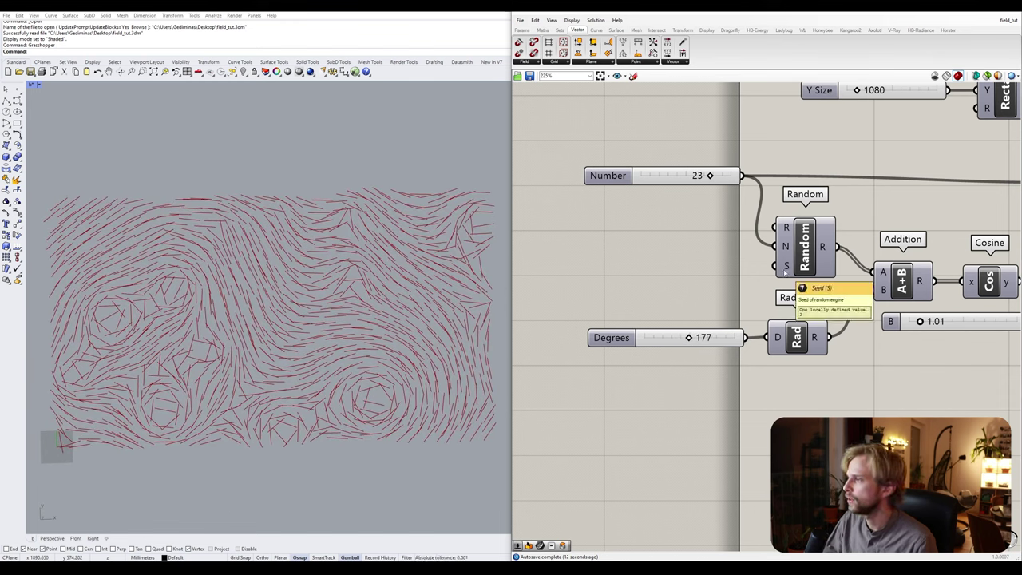
# - Add a slider for Random's S input, set this seed to 330, and set the Degrees slider to 306
pyautogui.doubleClick(673, 269)
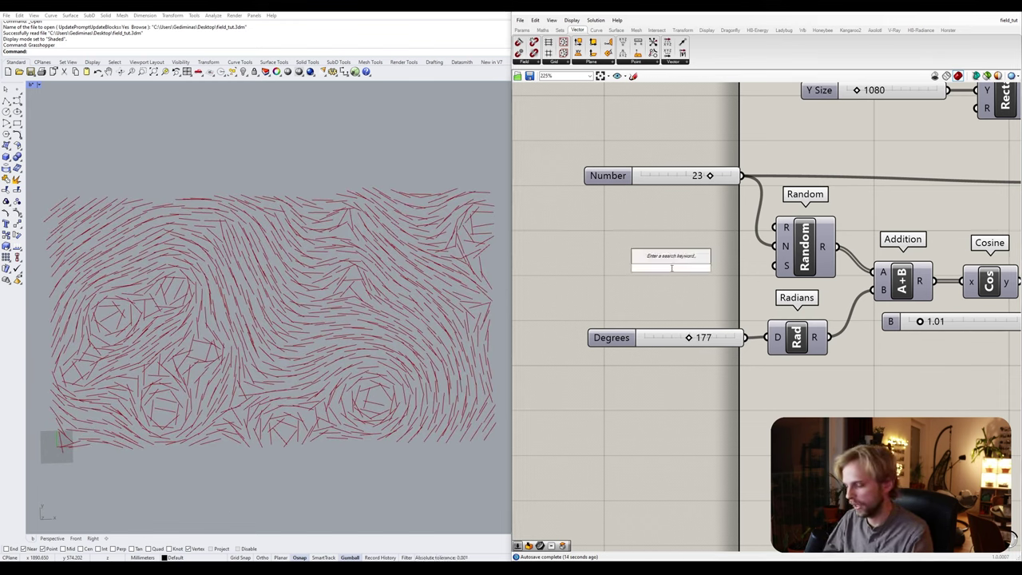
pyautogui.write('166')
pyautogui.press('Return')
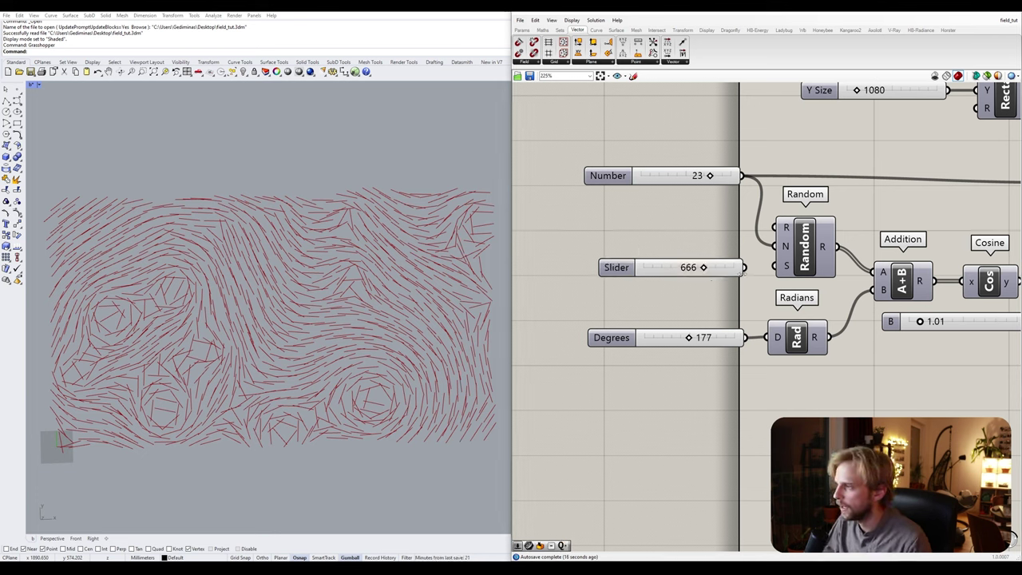
pyautogui.moveTo(744, 267); pyautogui.dragTo(773, 266)
pyautogui.moveTo(704, 267); pyautogui.dragTo(672, 266)
pyautogui.moveTo(689, 341); pyautogui.dragTo(710, 336)
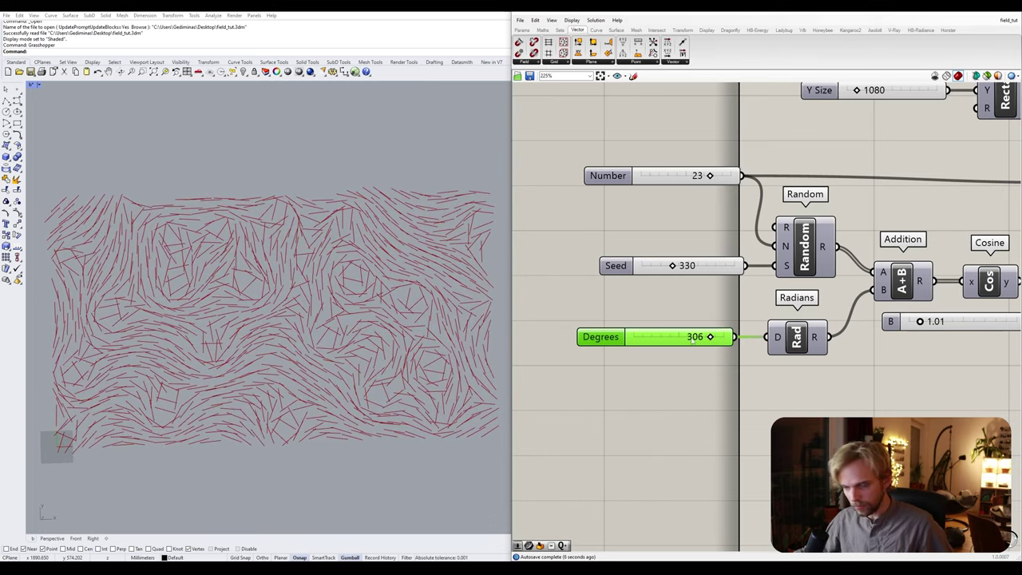
pyautogui.scroll(-5, 711, 337)
pyautogui.scroll(-2, 607, 334)
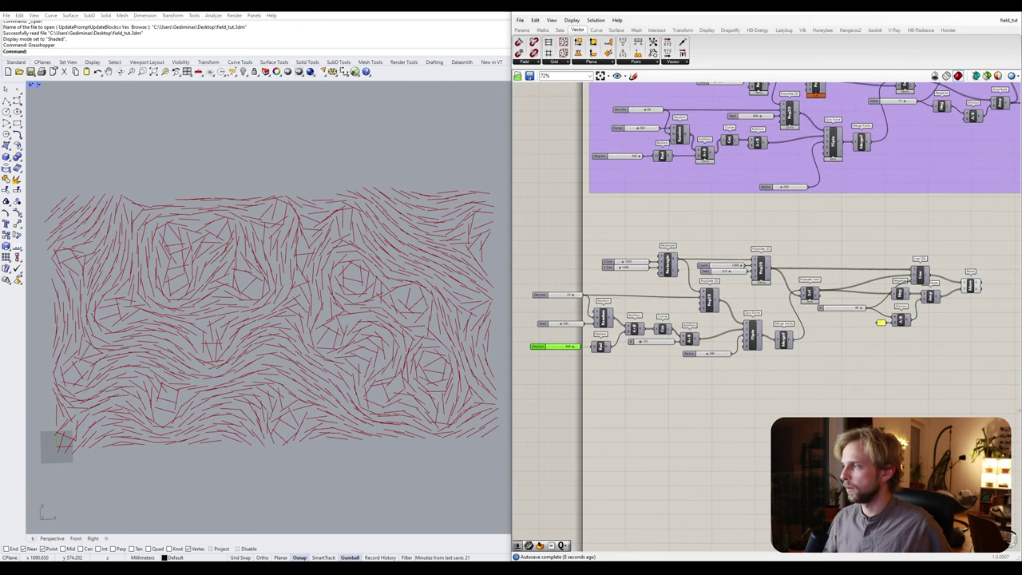
pyautogui.moveTo(947, 404); pyautogui.dragTo(869, 364, button='right')
pyautogui.scroll(-2, 869, 364)
pyautogui.moveTo(933, 399); pyautogui.dragTo(620, 278)
pyautogui.scroll(2, 787, 266)
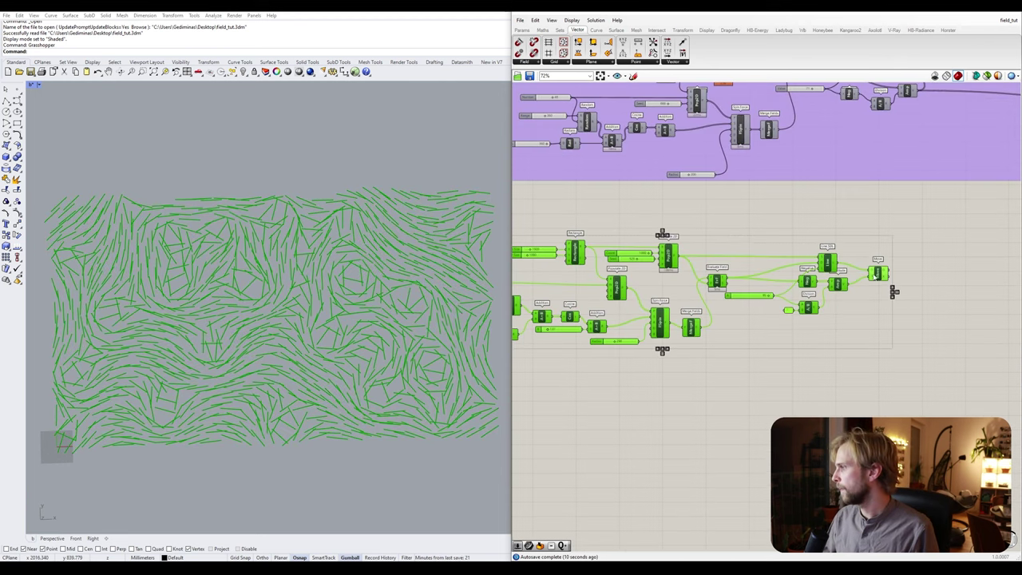
pyautogui.click(955, 327)
pyautogui.moveTo(950, 331); pyautogui.dragTo(909, 335, button='right')
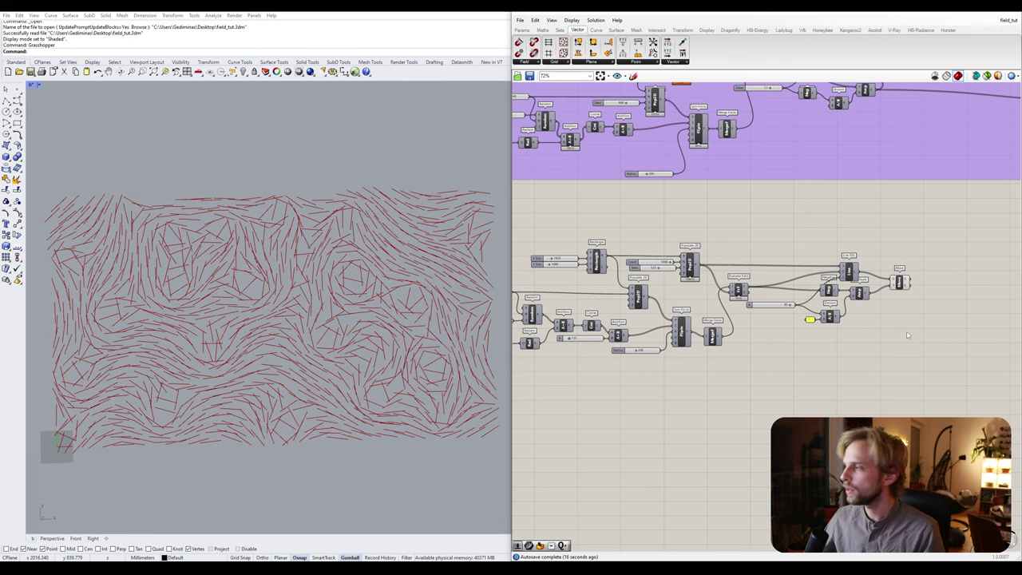
# - Examine the field-directed lines up close in the Rhino viewport, along with the Move component at the end of the definition
pyautogui.scroll(5, 899, 283)
pyautogui.scroll(1, 710, 288)
pyautogui.click(710, 287)
pyautogui.click(829, 373)
pyautogui.moveTo(829, 374); pyautogui.dragTo(827, 352, button='right')
pyautogui.scroll(10, 334, 248)
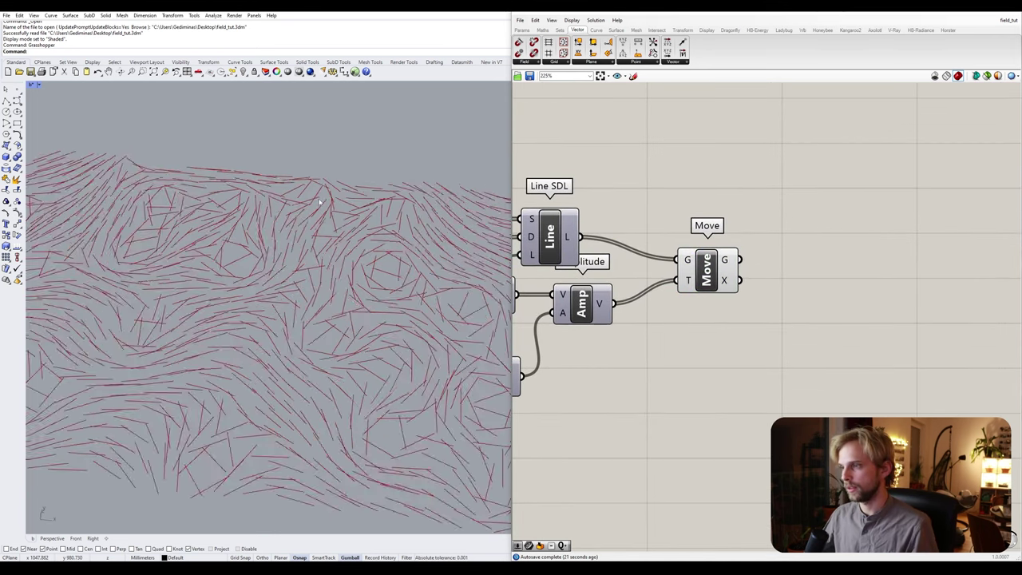
pyautogui.scroll(3, 333, 240)
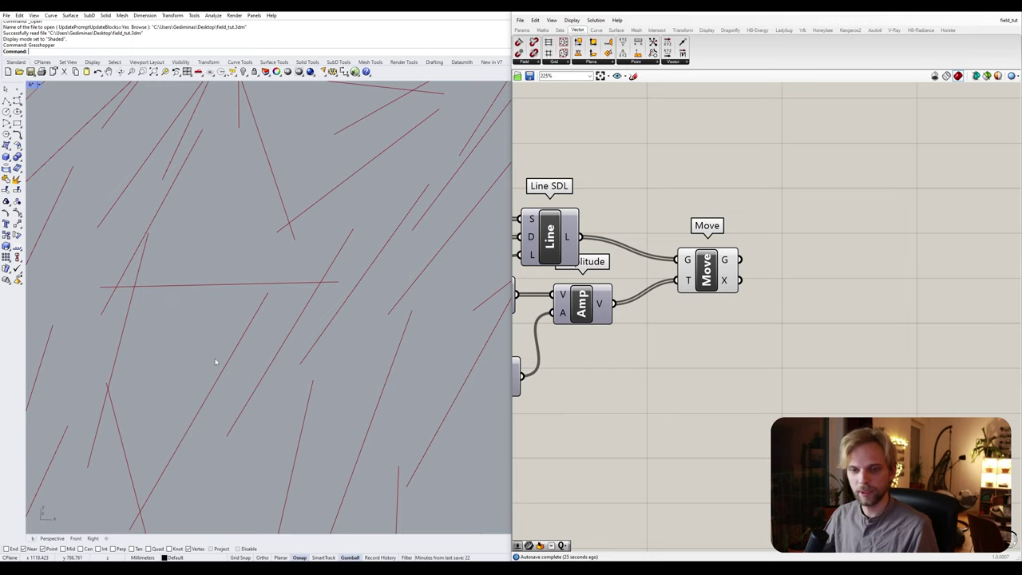
pyautogui.scroll(-2, 217, 360)
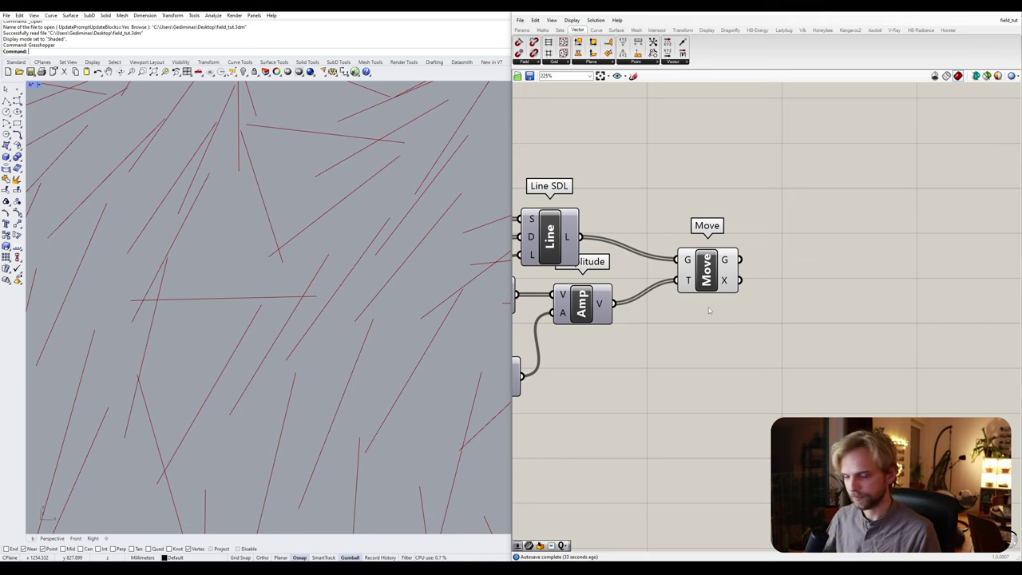
# - Add an Offset Curve component and feed its C input from Move's geometry output
pyautogui.scroll(-2, 851, 374)
pyautogui.doubleClick(837, 306)
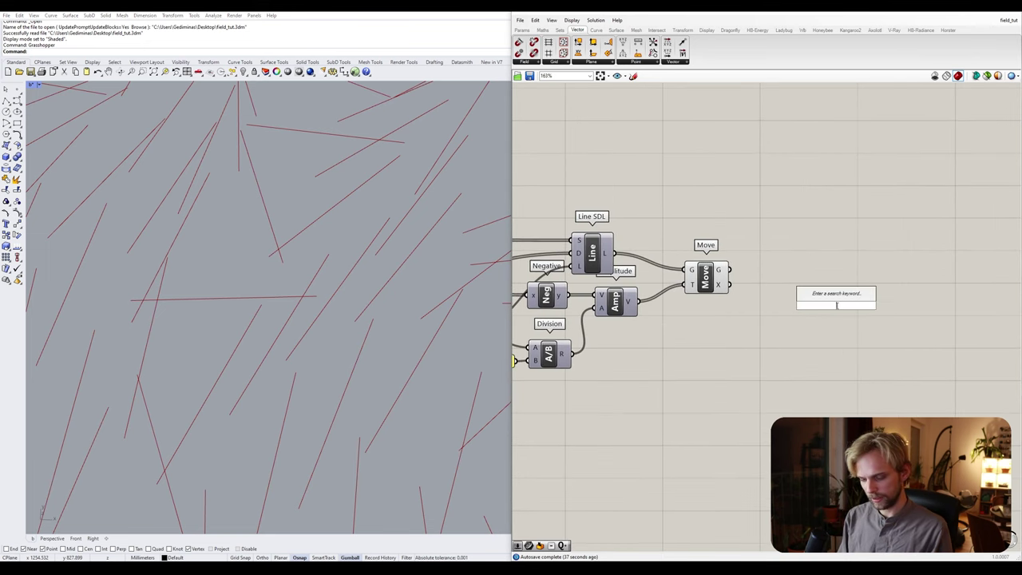
pyautogui.write('off')
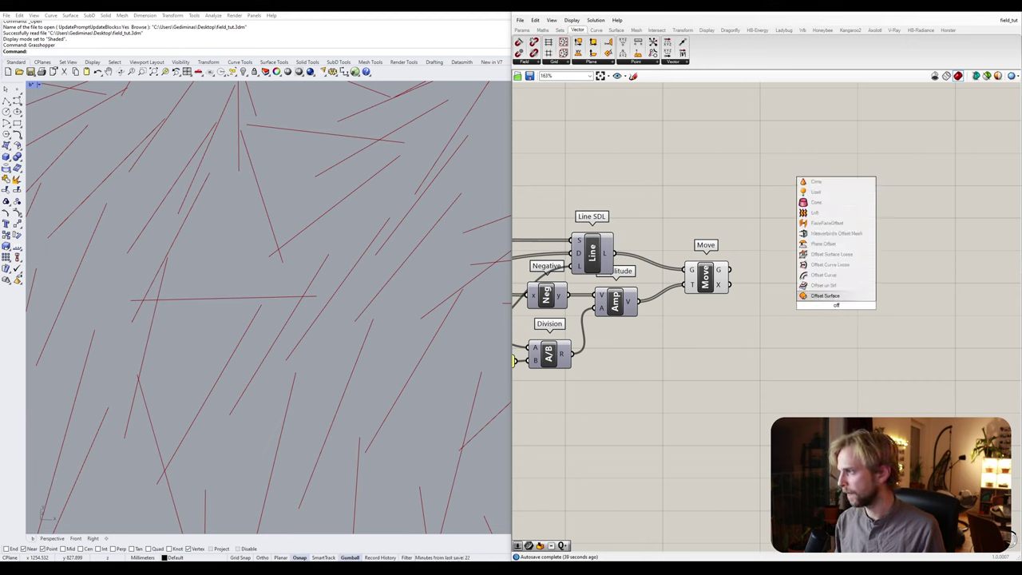
pyautogui.click(831, 276)
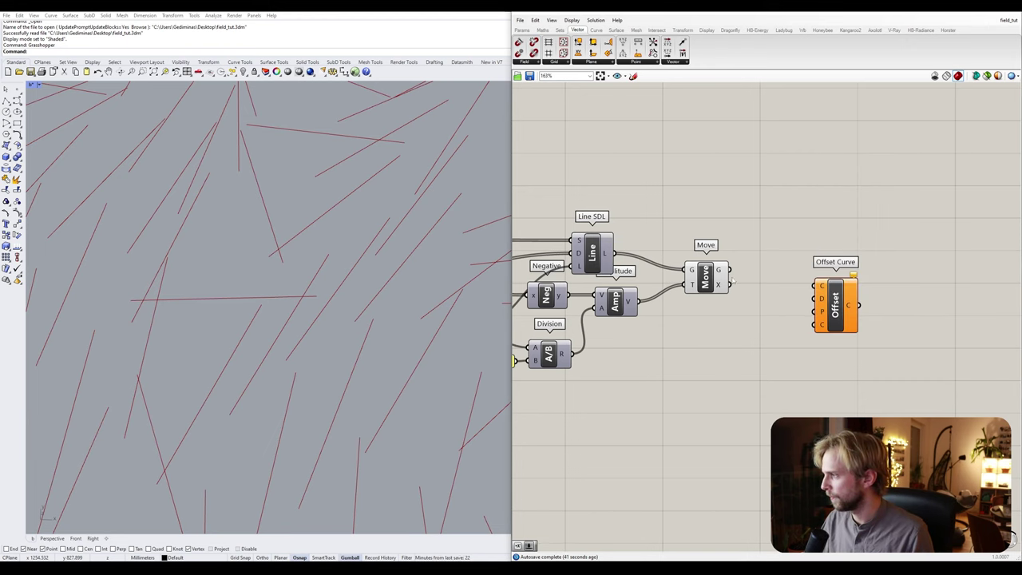
pyautogui.moveTo(730, 270); pyautogui.dragTo(816, 285)
pyautogui.moveTo(836, 312); pyautogui.dragTo(888, 296)
pyautogui.click(804, 313)
pyautogui.moveTo(801, 313); pyautogui.dragTo(752, 319, button='right')
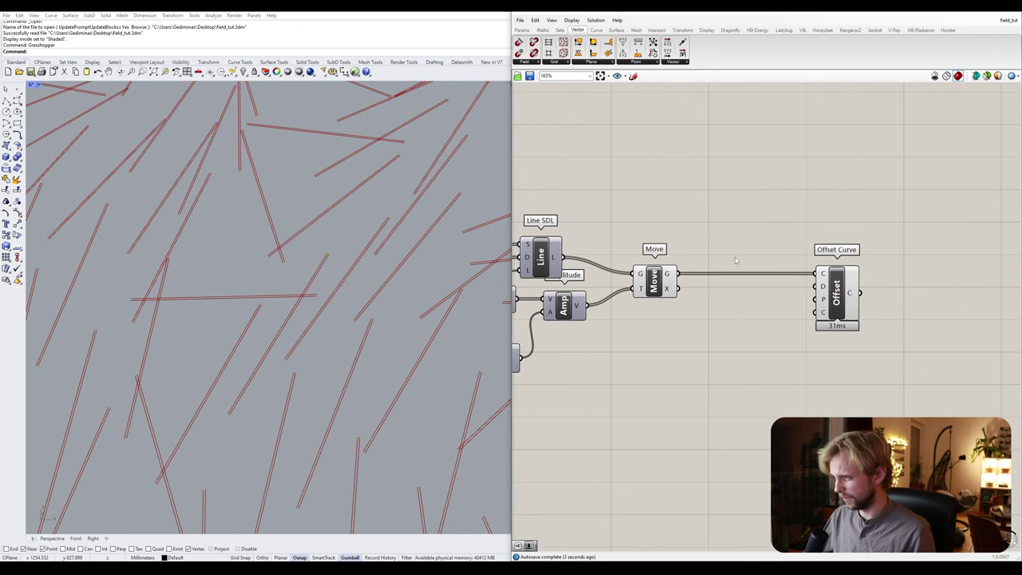
# - Graft Move's geometry output, check its data tree, and make room before Offset Curve
pyautogui.rightClick(670, 276)
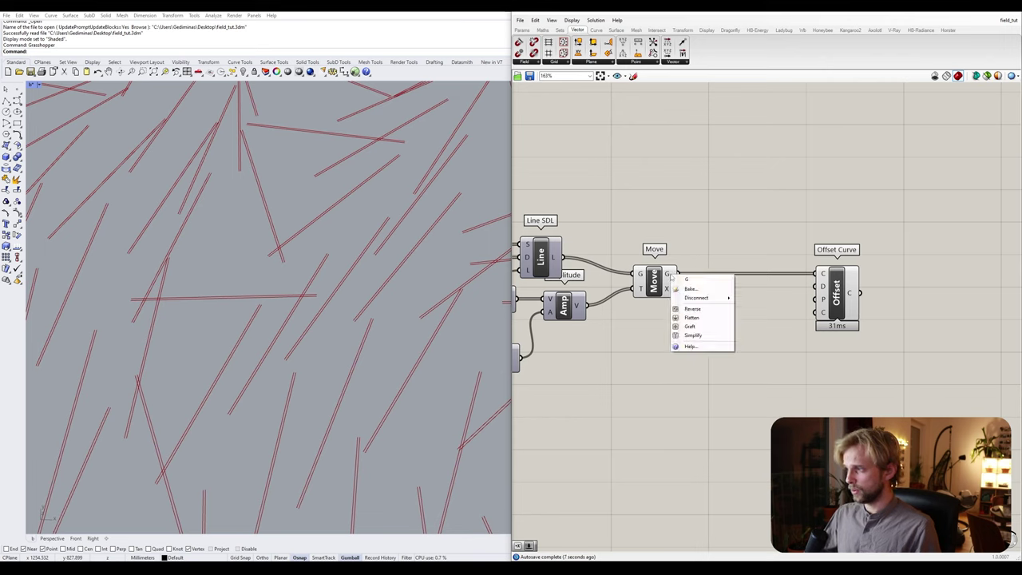
pyautogui.click(690, 327)
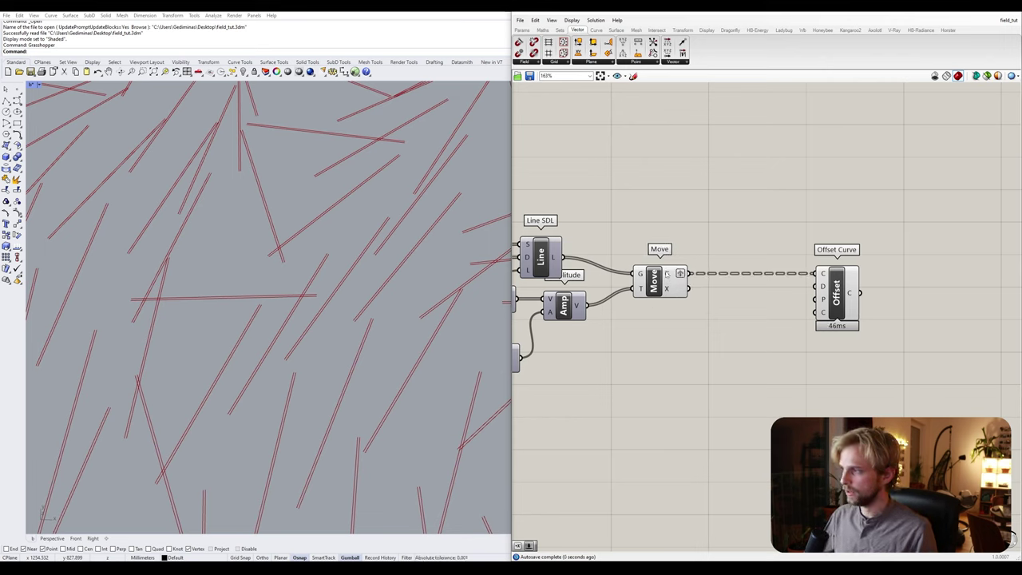
pyautogui.moveTo(666, 274)
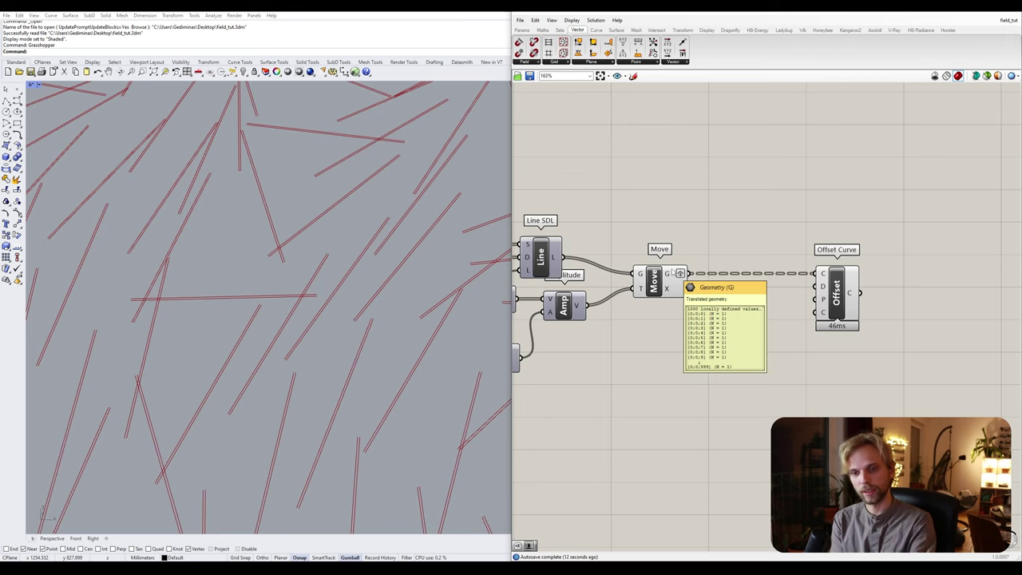
pyautogui.moveTo(666, 288); pyautogui.dragTo(602, 232, button='right')
pyautogui.moveTo(773, 230); pyautogui.dragTo(816, 230)
pyautogui.click(719, 280)
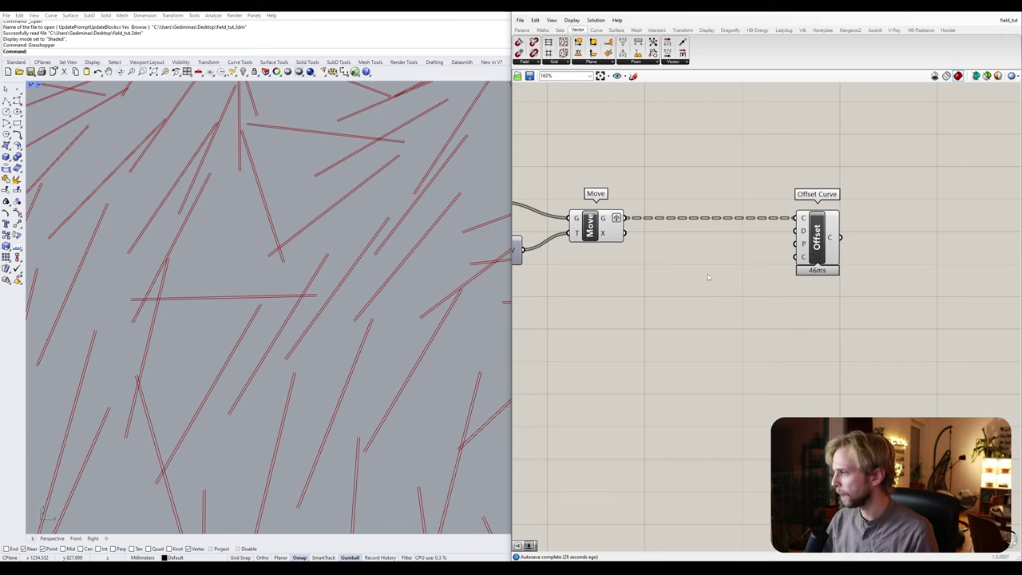
# - Add a number slider set to 5 below Move for the offset distance
pyautogui.doubleClick(708, 277)
pyautogui.write('5')
pyautogui.press('Return')
pyautogui.click(709, 277)
pyautogui.moveTo(709, 277); pyautogui.dragTo(658, 285)
# - Add a Negative component fed by the offset distance slider, placing it between Move and Offset Curve
pyautogui.doubleClick(785, 307)
pyautogui.write('neg')
pyautogui.press('Return')
pyautogui.moveTo(761, 305); pyautogui.dragTo(727, 261)
pyautogui.moveTo(808, 254); pyautogui.dragTo(881, 241)
pyautogui.click(824, 277)
pyautogui.click(803, 278)
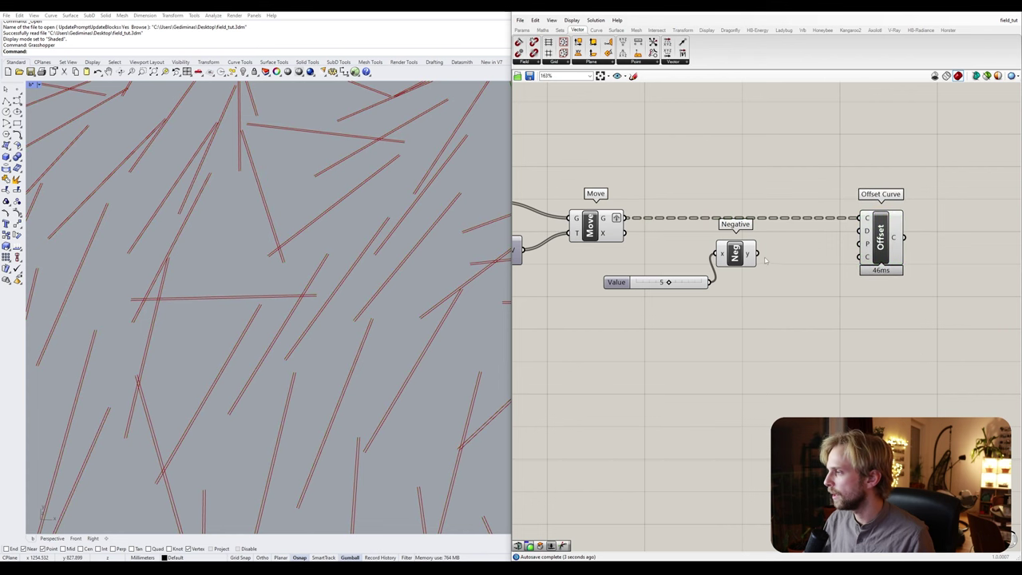
# - Connect both the Negative output and the distance slider to Offset Curve's D input, and try the slider at 6
pyautogui.moveTo(758, 254); pyautogui.dragTo(867, 232)
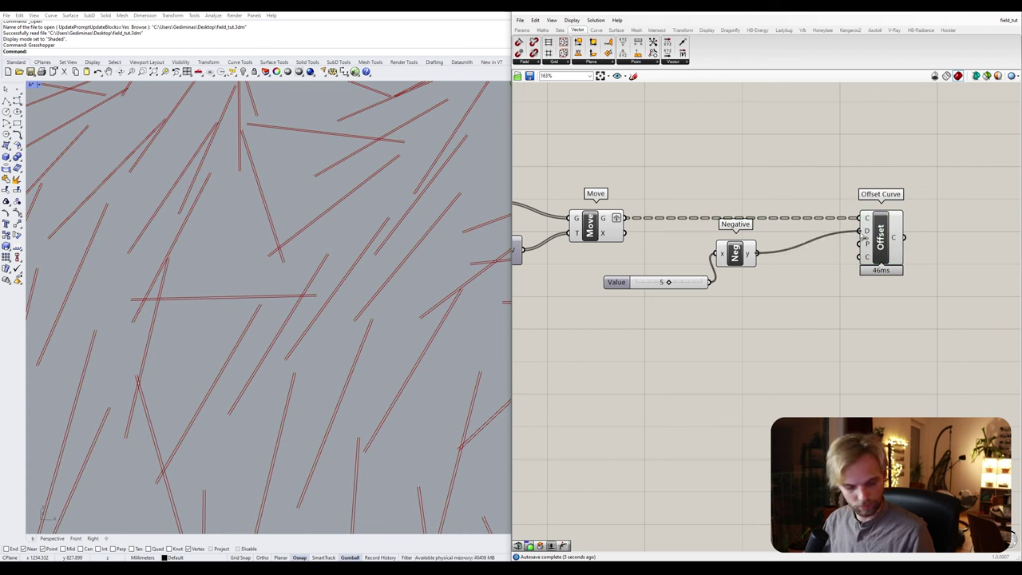
pyautogui.keyDown('shift'); pyautogui.moveTo(709, 282); pyautogui.dragTo(867, 232); pyautogui.keyUp('shift')
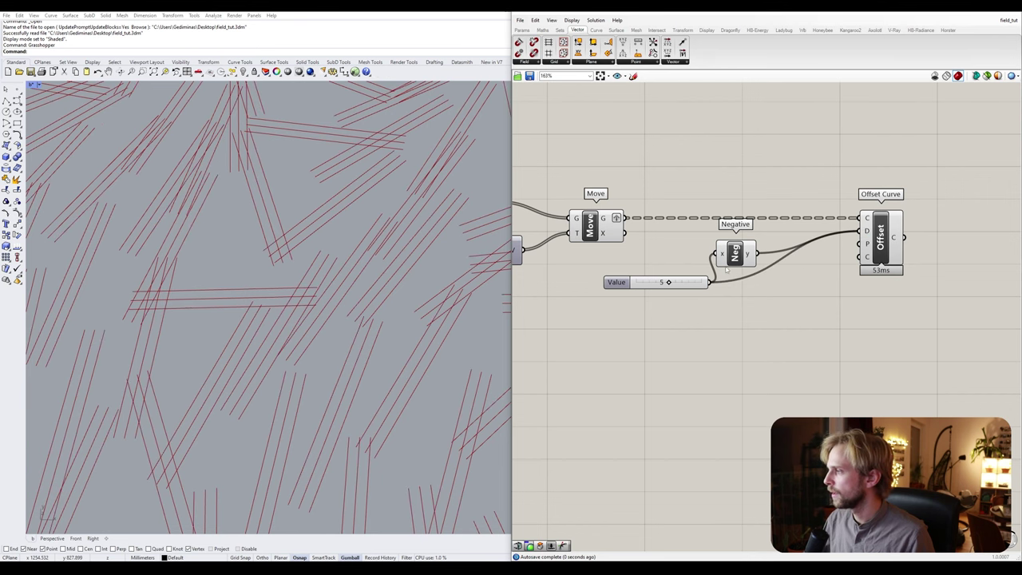
pyautogui.moveTo(727, 267); pyautogui.dragTo(697, 283)
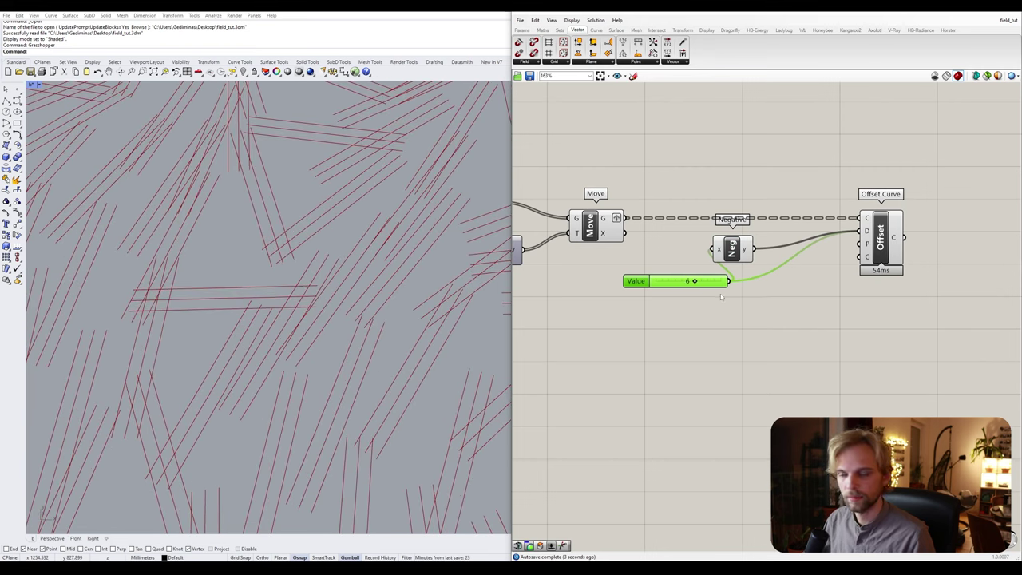
# - Turn off the Move component's preview and set the offset distance slider to 4
pyautogui.scroll(-3, 732, 308)
pyautogui.click(643, 262)
pyautogui.middleClick(643, 260)
pyautogui.click(668, 239)
pyautogui.click(698, 226)
pyautogui.scroll(2, 643, 261)
pyautogui.moveTo(732, 304)
pyautogui.mouseDown()
pyautogui.moveTo(749, 307)
pyautogui.moveTo(723, 305)
pyautogui.mouseUp()
pyautogui.moveTo(785, 310); pyautogui.dragTo(739, 317, button='right')
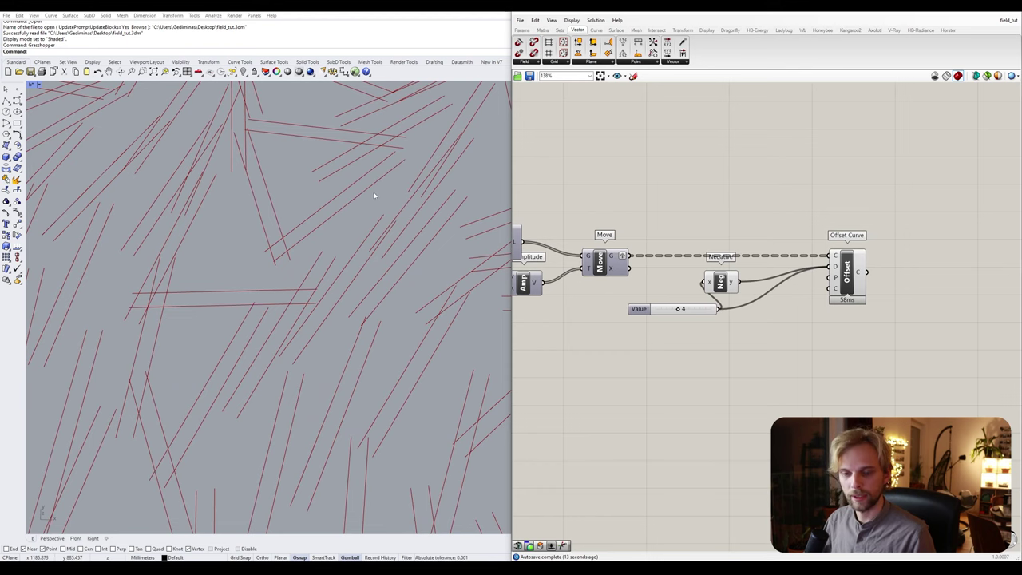
# - Add a Loft component next to Offset Curve and feed it the offset curves
pyautogui.moveTo(956, 304); pyautogui.dragTo(814, 291, button='right')
pyautogui.doubleClick(814, 291)
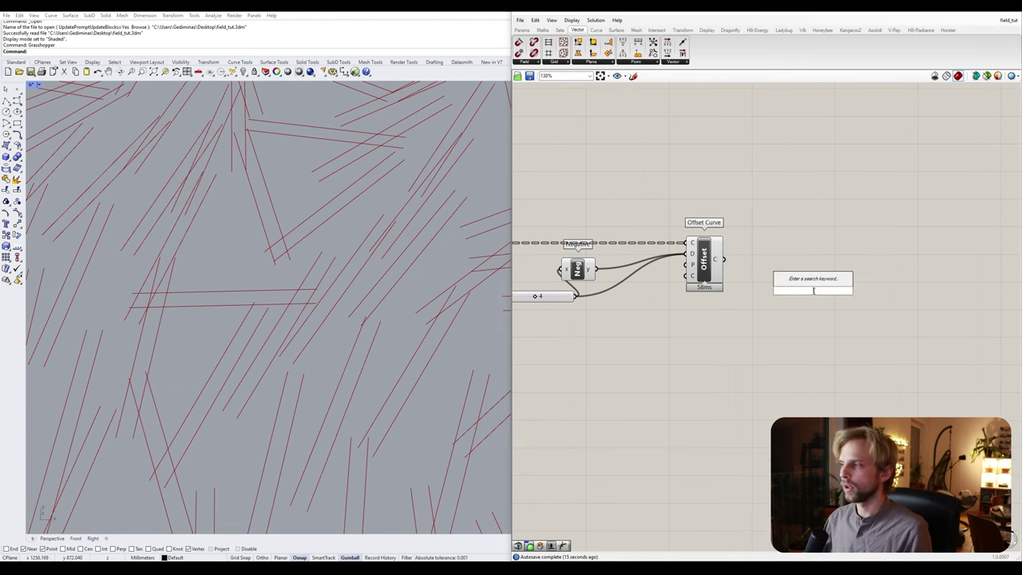
pyautogui.write('loft')
pyautogui.press('Return')
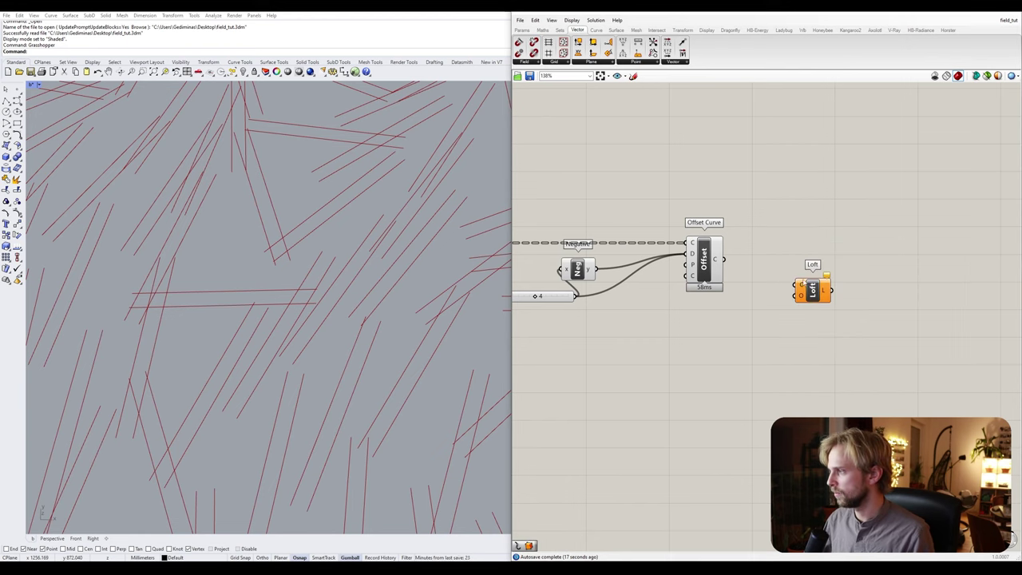
pyautogui.moveTo(725, 259); pyautogui.dragTo(782, 266)
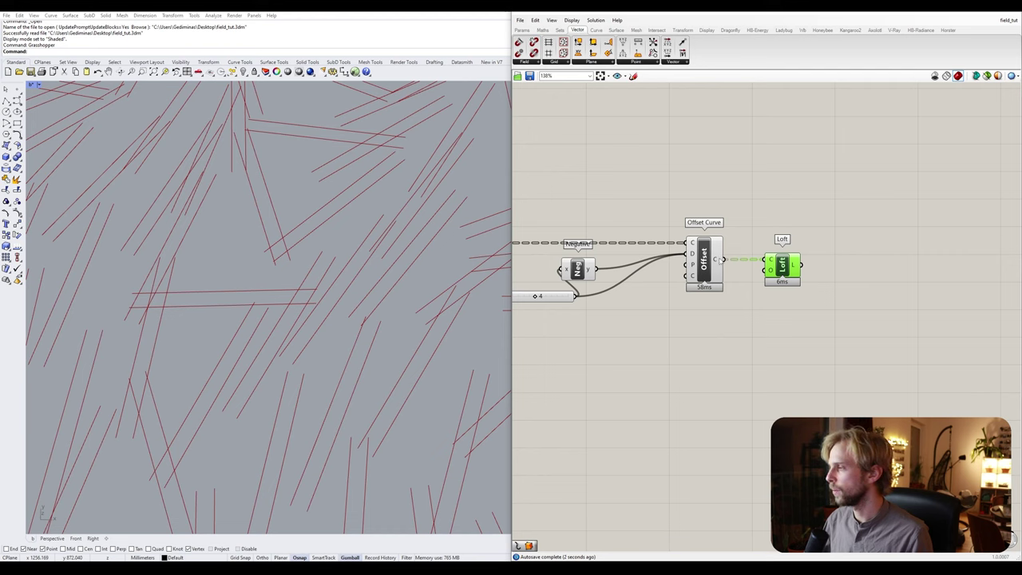
# - Try flattening Offset Curve's D input to restructure the output curves, and remove the flattening again
pyautogui.moveTo(720, 259)
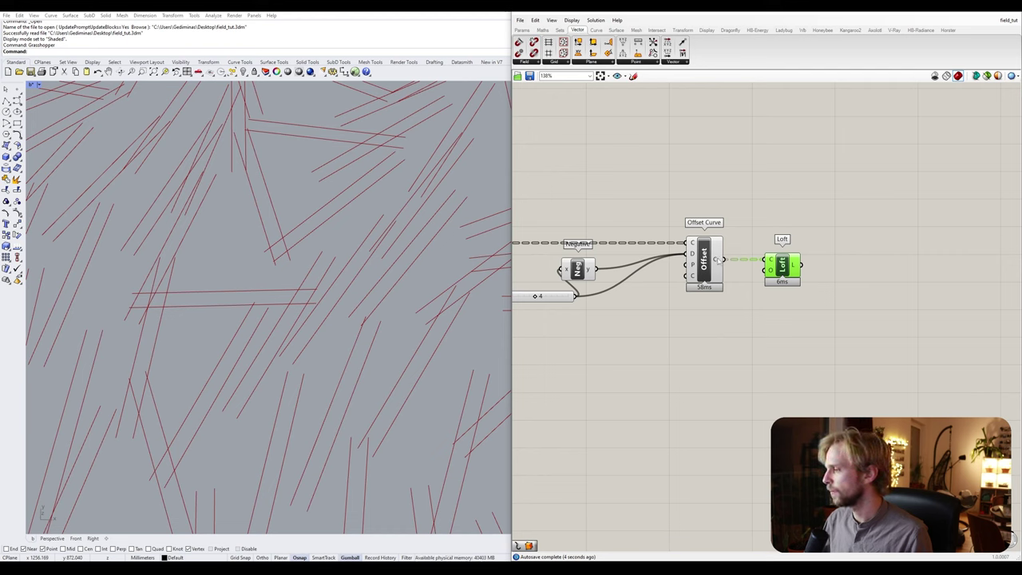
pyautogui.rightClick(721, 260)
pyautogui.click(757, 231)
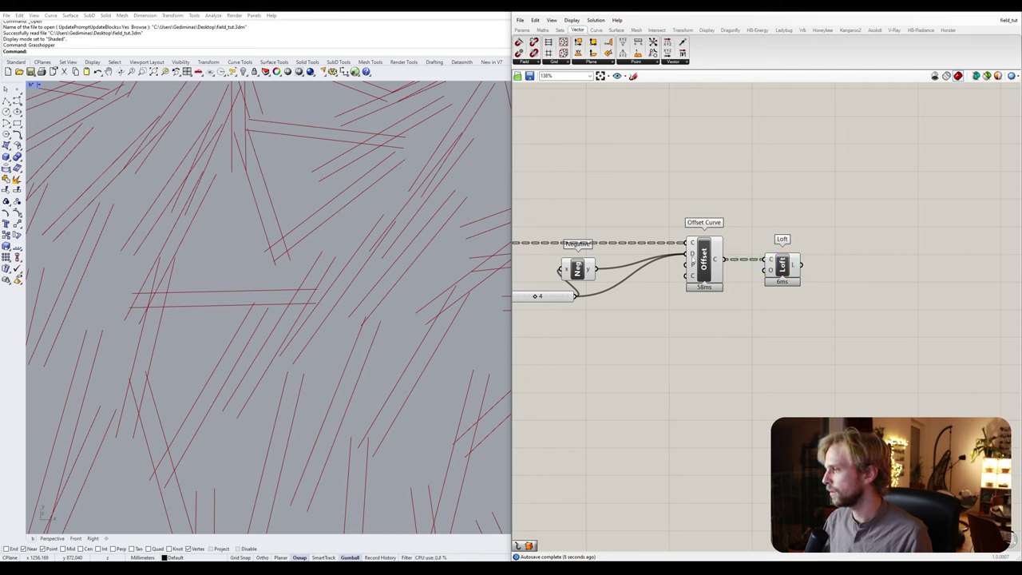
pyautogui.rightClick(694, 257)
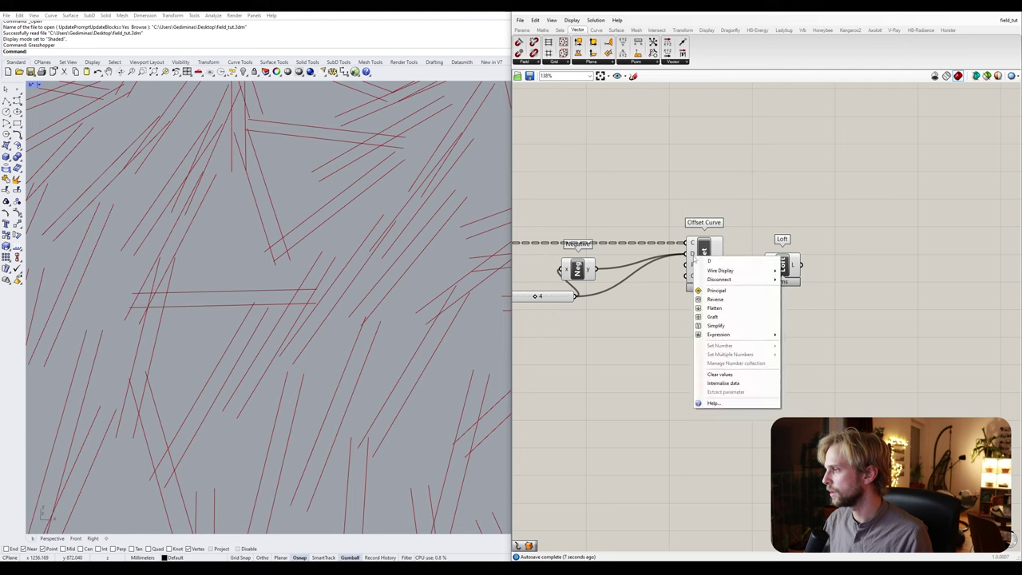
pyautogui.click(720, 309)
pyautogui.moveTo(718, 262)
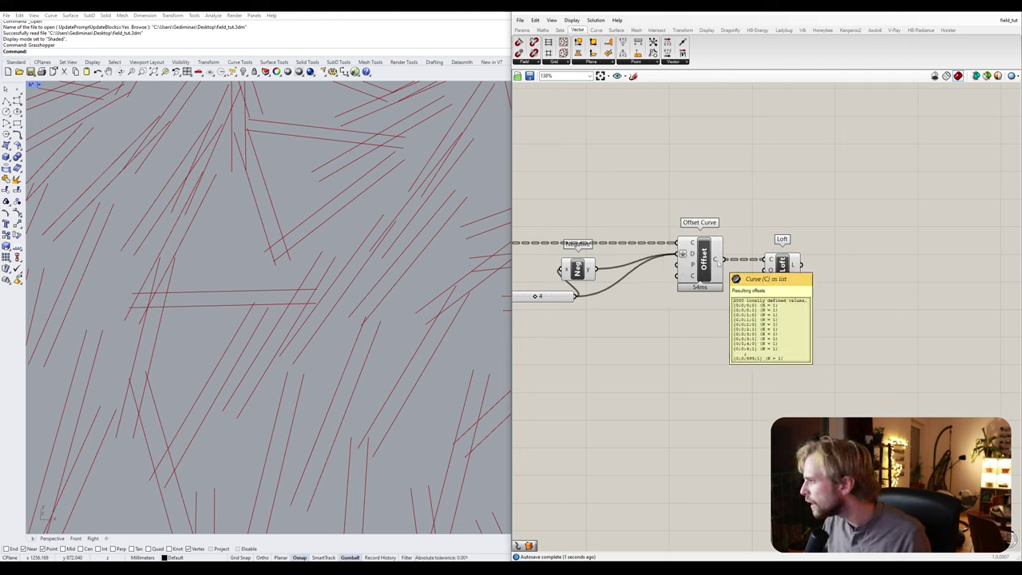
pyautogui.rightClick(683, 254)
pyautogui.click(718, 308)
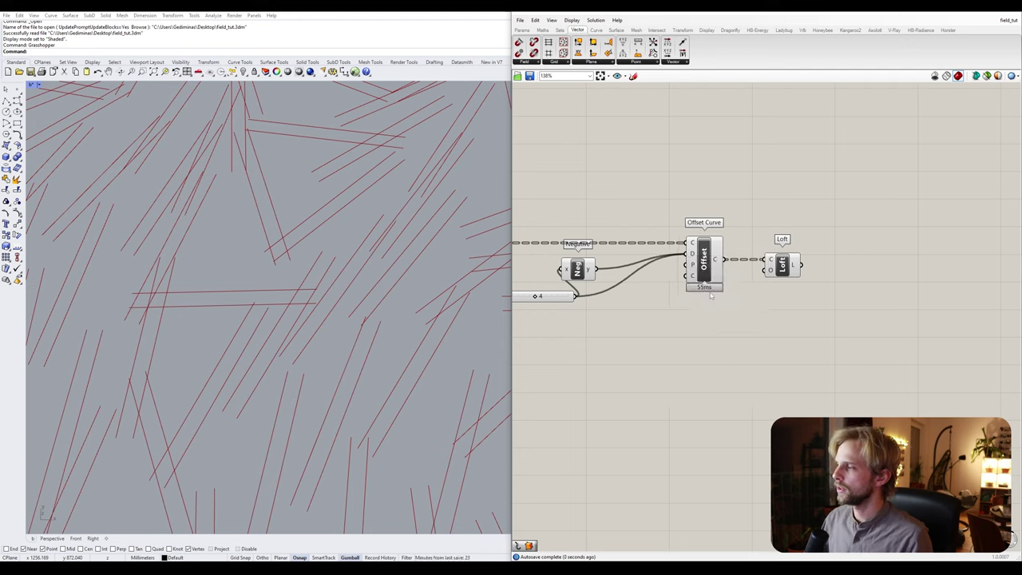
pyautogui.moveTo(717, 263)
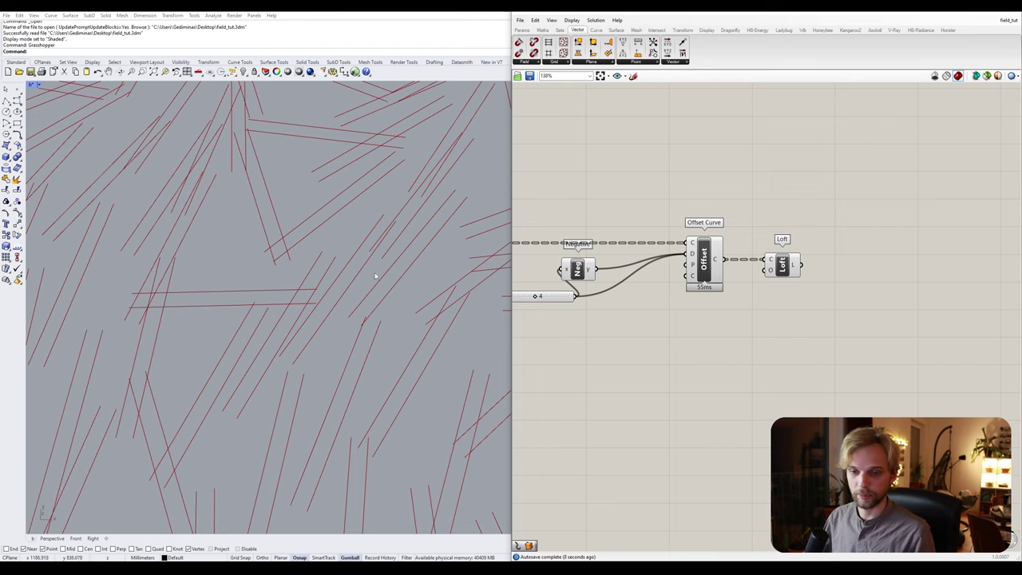
# - Add a Trim Tree component and wire it between Offset Curve's output and Loft's C input
pyautogui.moveTo(690, 356); pyautogui.dragTo(639, 327, button='right')
pyautogui.scroll(1, 672, 297)
pyautogui.doubleClick(701, 313)
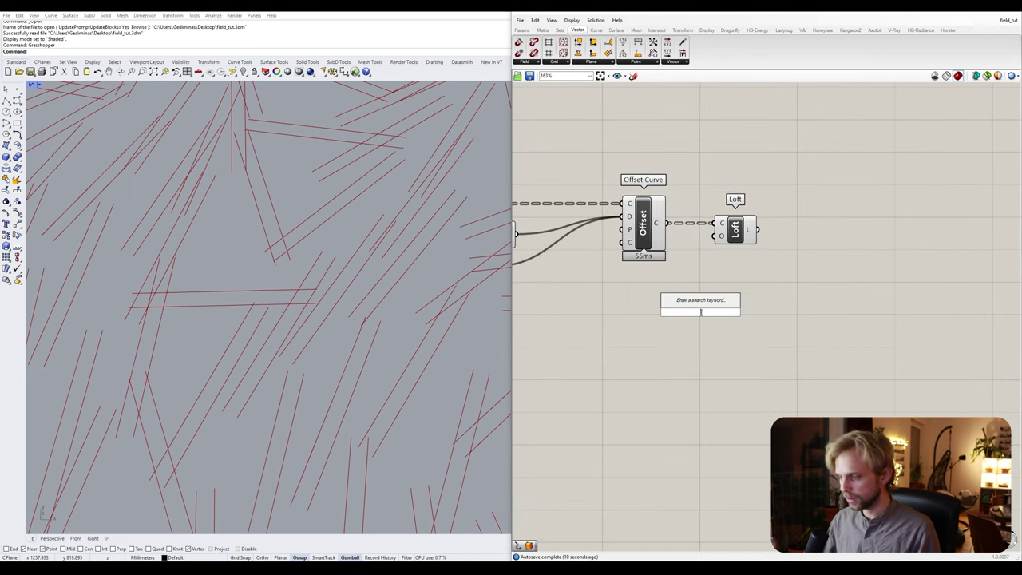
pyautogui.write('trim')
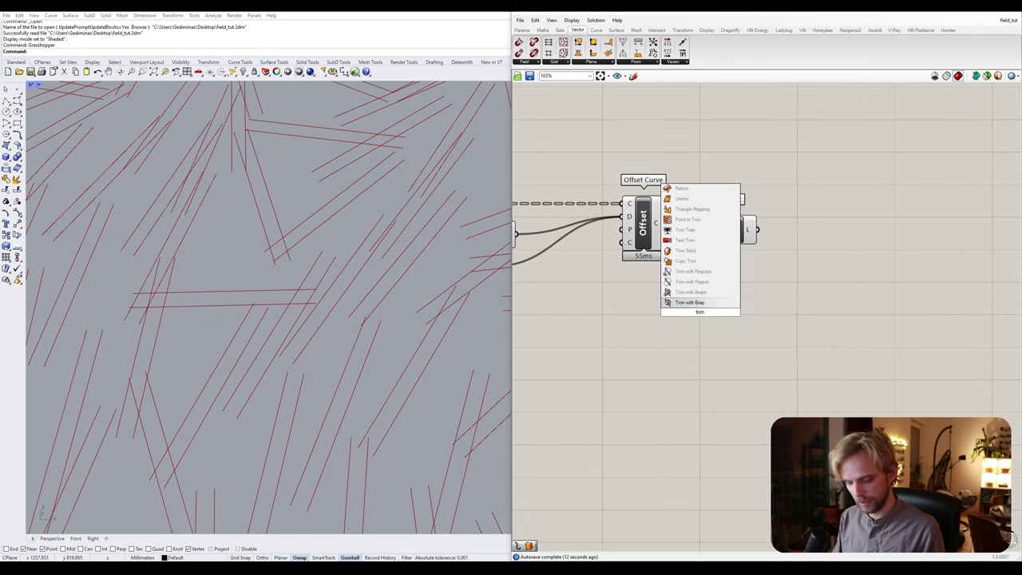
pyautogui.write(' tree')
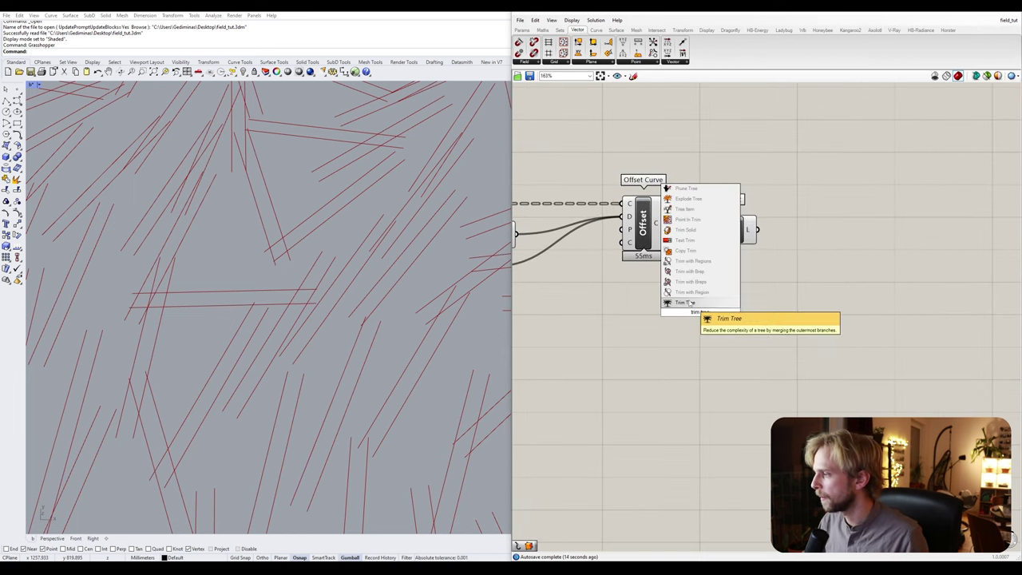
pyautogui.press('Return')
pyautogui.moveTo(669, 222); pyautogui.dragTo(679, 306)
pyautogui.moveTo(741, 237); pyautogui.dragTo(813, 237)
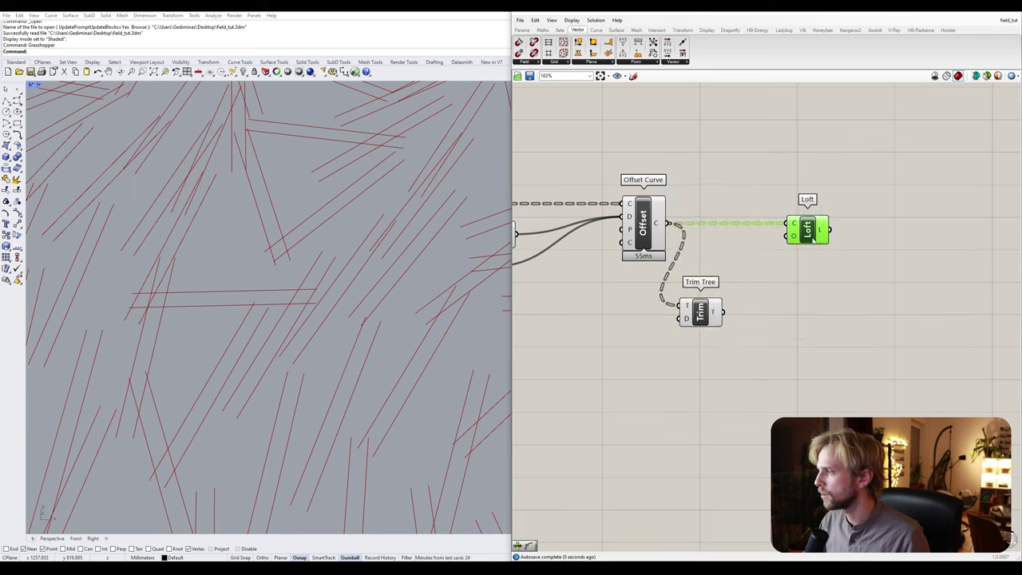
pyautogui.moveTo(700, 317); pyautogui.dragTo(789, 226)
pyautogui.moveTo(717, 253); pyautogui.dragTo(720, 232)
pyautogui.click(800, 278)
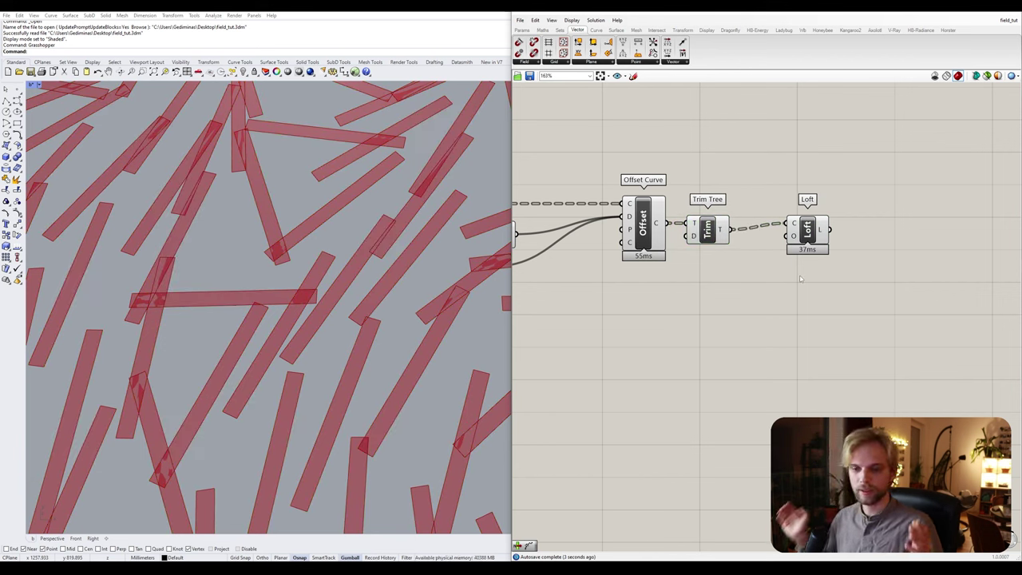
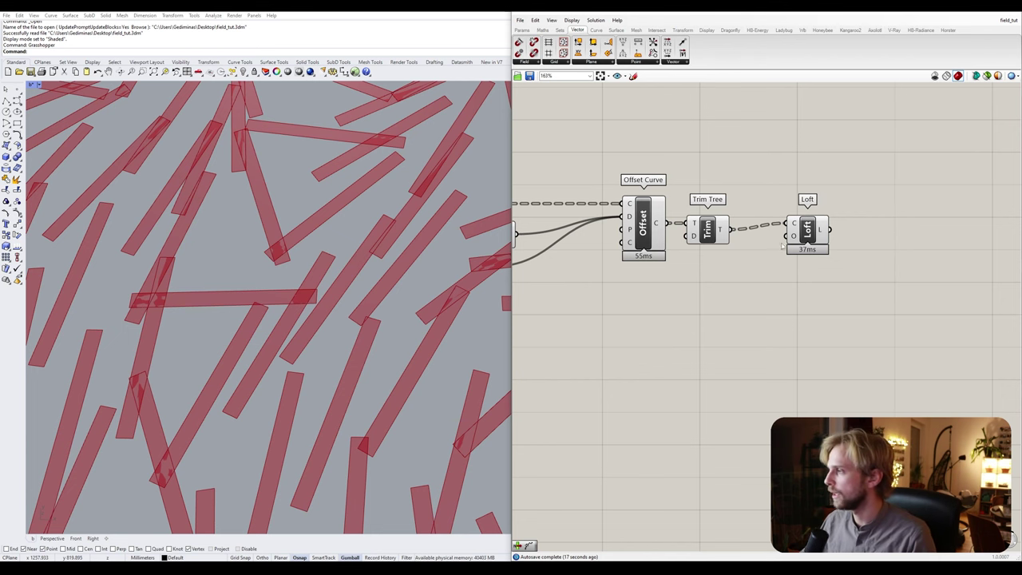
# - Turn off the preview of the Offset Curve component
pyautogui.click(707, 232)
pyautogui.click(698, 327)
pyautogui.click(650, 235)
pyautogui.middleClick(650, 235)
pyautogui.click(675, 212)
# - Move the Loft component closer to Trim Tree
pyautogui.scroll(3, 939, 233)
pyautogui.click(760, 230)
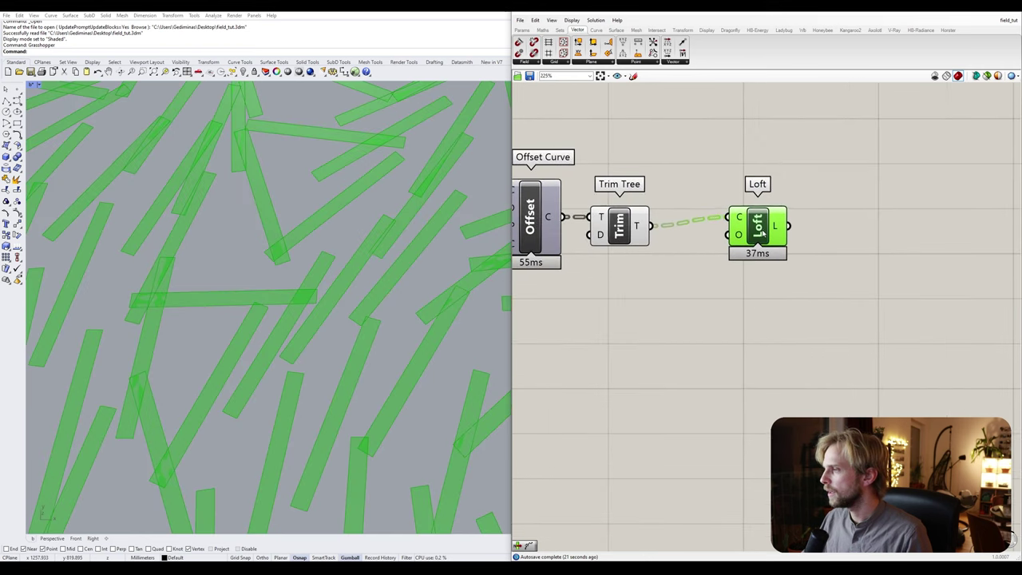
pyautogui.moveTo(768, 240); pyautogui.dragTo(731, 249)
pyautogui.click(728, 304)
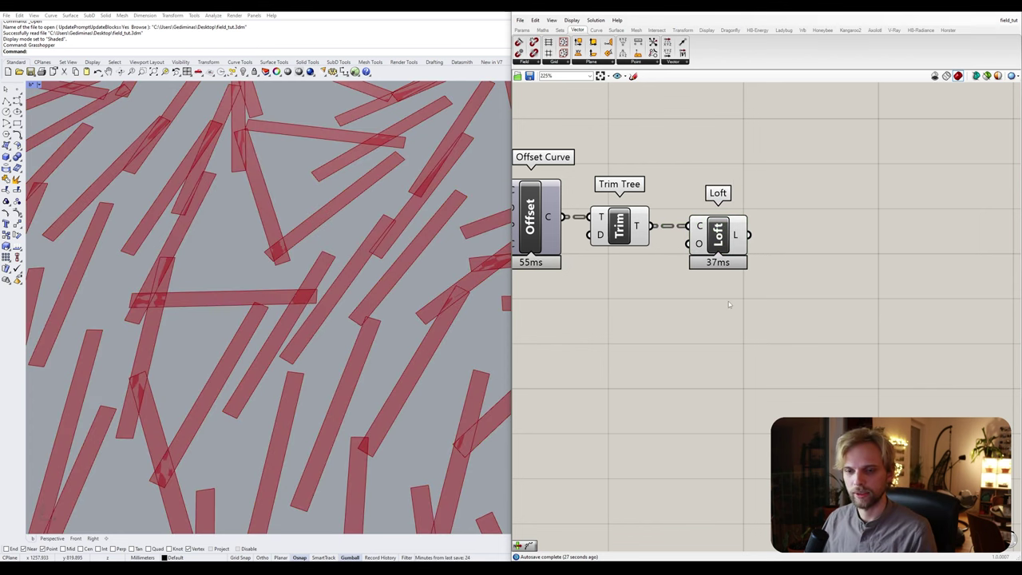
pyautogui.moveTo(729, 302); pyautogui.dragTo(678, 294, button='right')
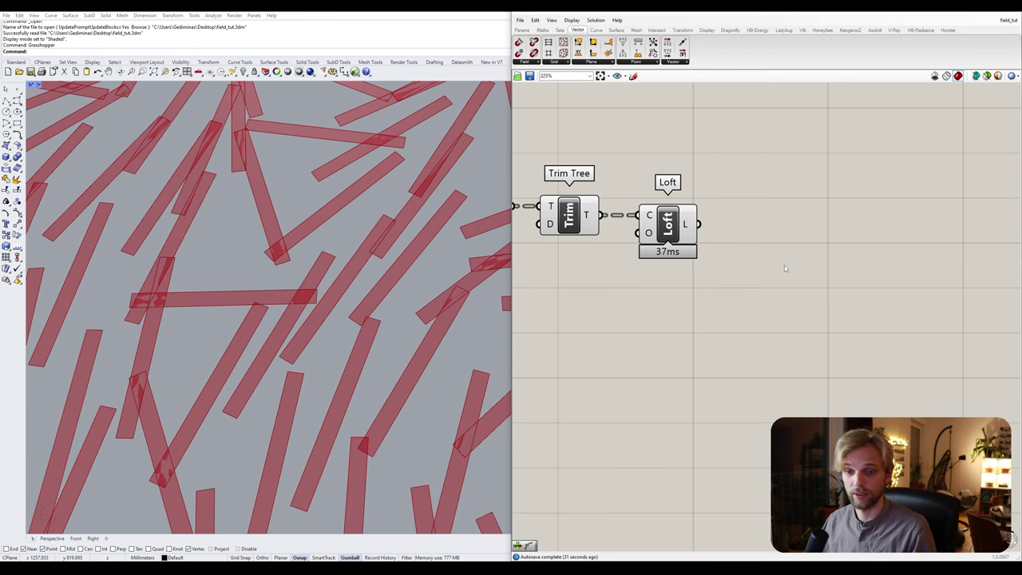
pyautogui.moveTo(769, 253); pyautogui.dragTo(745, 252, button='right')
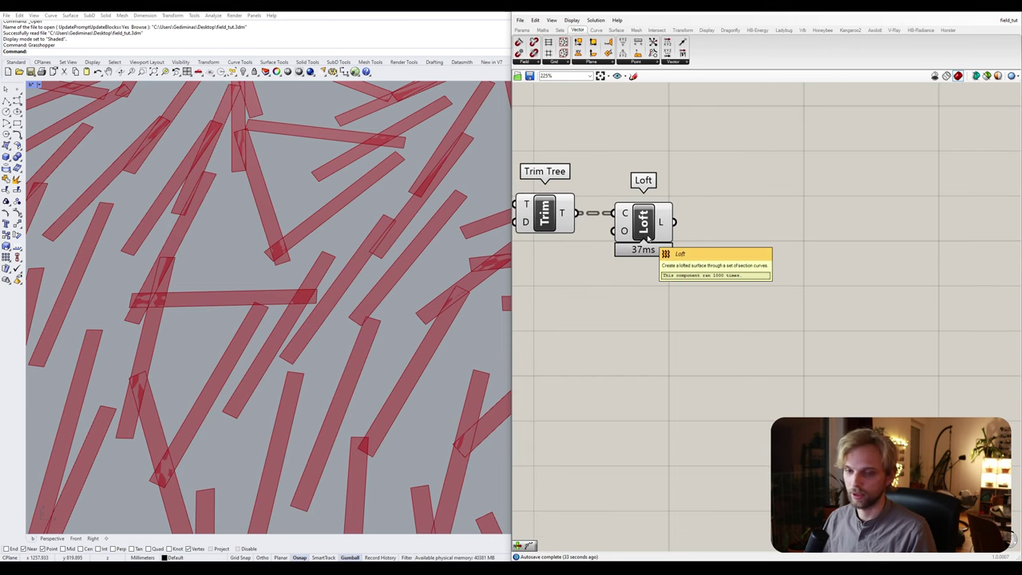
# - Add a Simple Mesh component after Loft and wire Loft's L output into its B input
pyautogui.moveTo(647, 238); pyautogui.dragTo(669, 235, button='right')
pyautogui.doubleClick(759, 284)
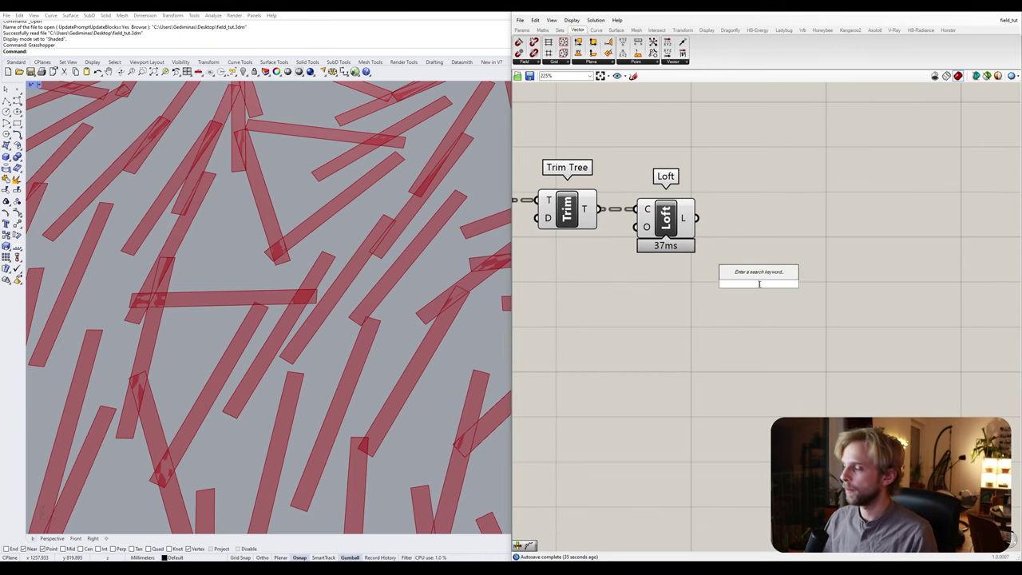
pyautogui.write('simple me')
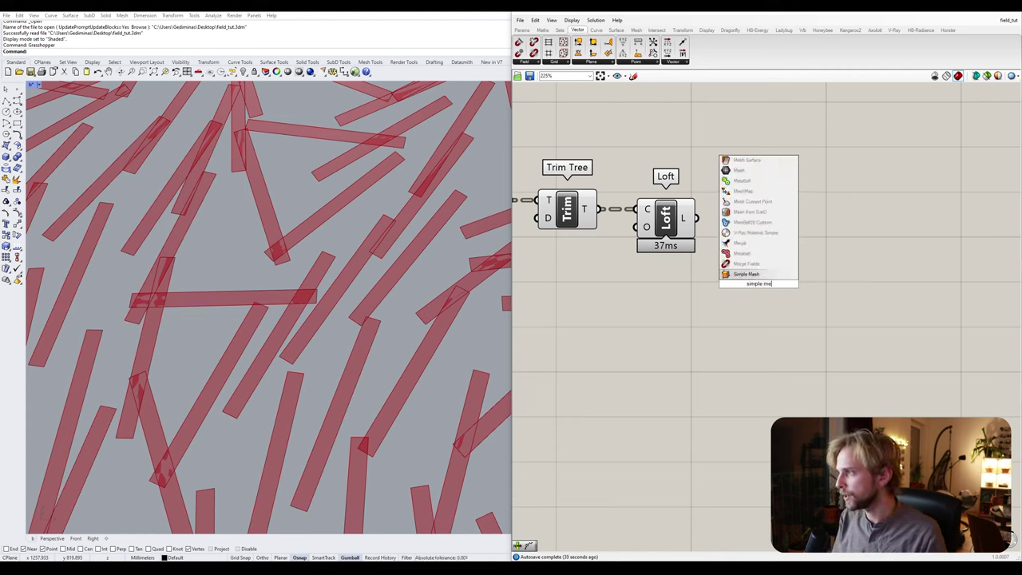
pyautogui.press('Return')
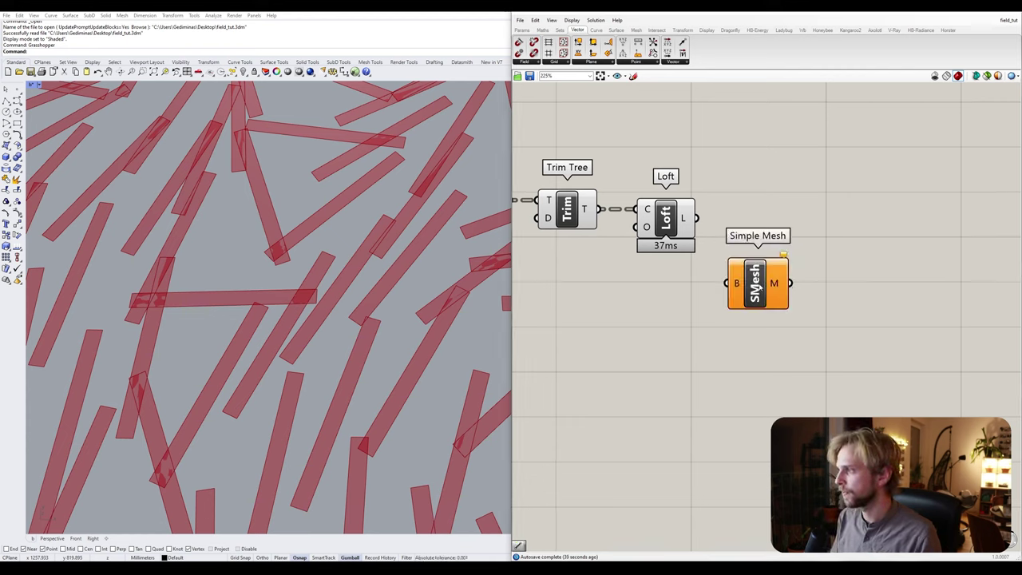
pyautogui.moveTo(696, 217); pyautogui.dragTo(730, 225)
pyautogui.click(699, 302)
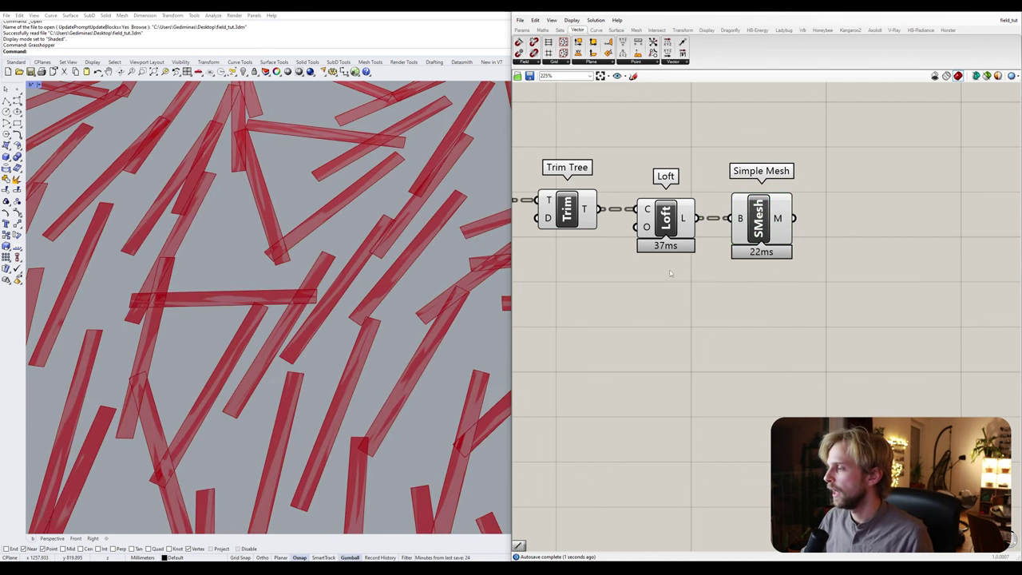
pyautogui.moveTo(670, 269); pyautogui.dragTo(706, 271, button='right')
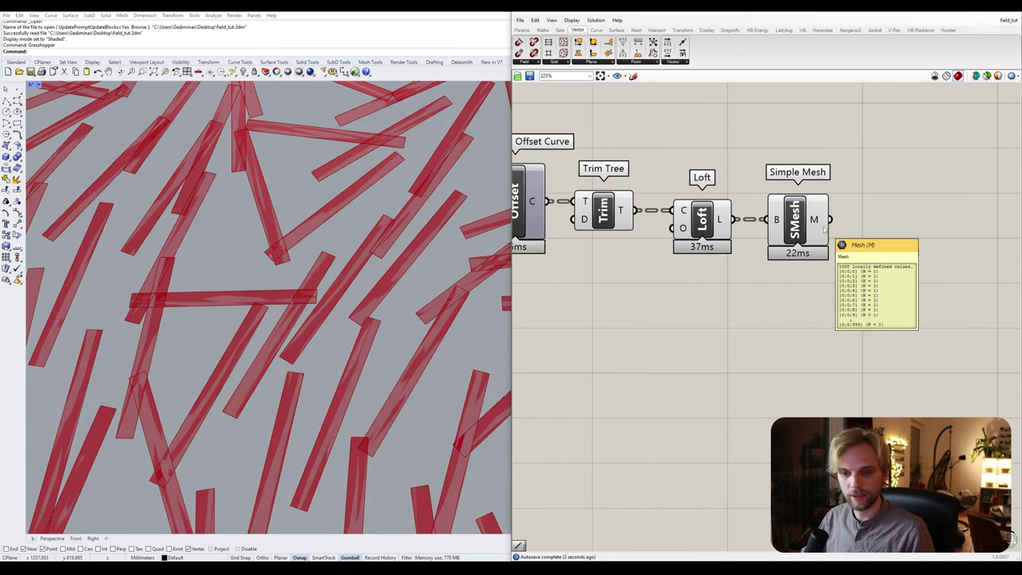
# - Turn off the preview of the Trim Tree and Loft components together
pyautogui.click(710, 226)
pyautogui.click(686, 264)
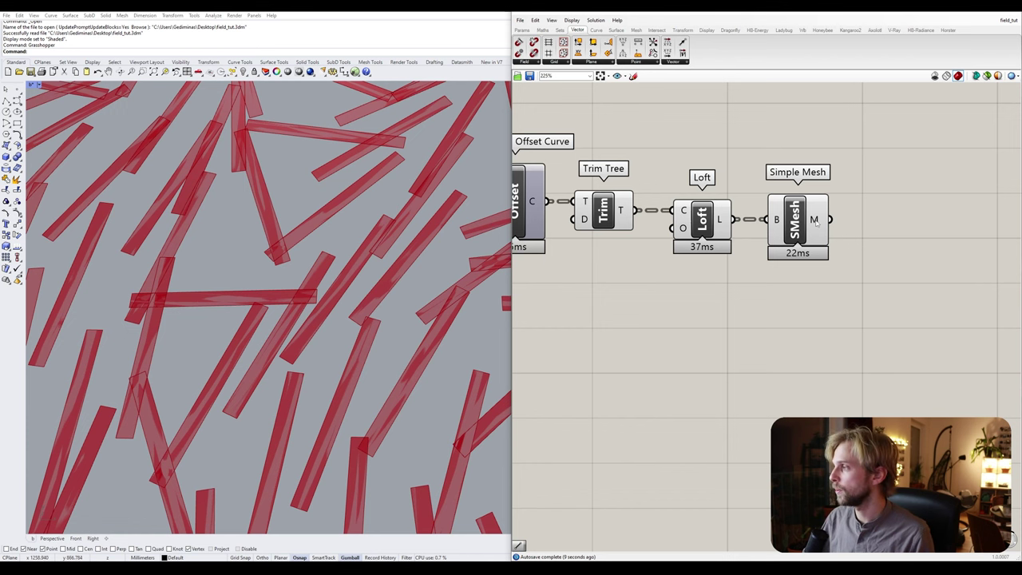
pyautogui.moveTo(815, 223)
pyautogui.moveTo(724, 307); pyautogui.dragTo(588, 183)
pyautogui.middleClick(585, 191)
pyautogui.click(602, 176)
pyautogui.click(631, 156)
pyautogui.moveTo(788, 272); pyautogui.dragTo(677, 298, button='right')
# - Flatten the M output of the Simple Mesh component
pyautogui.scroll(2, 677, 298)
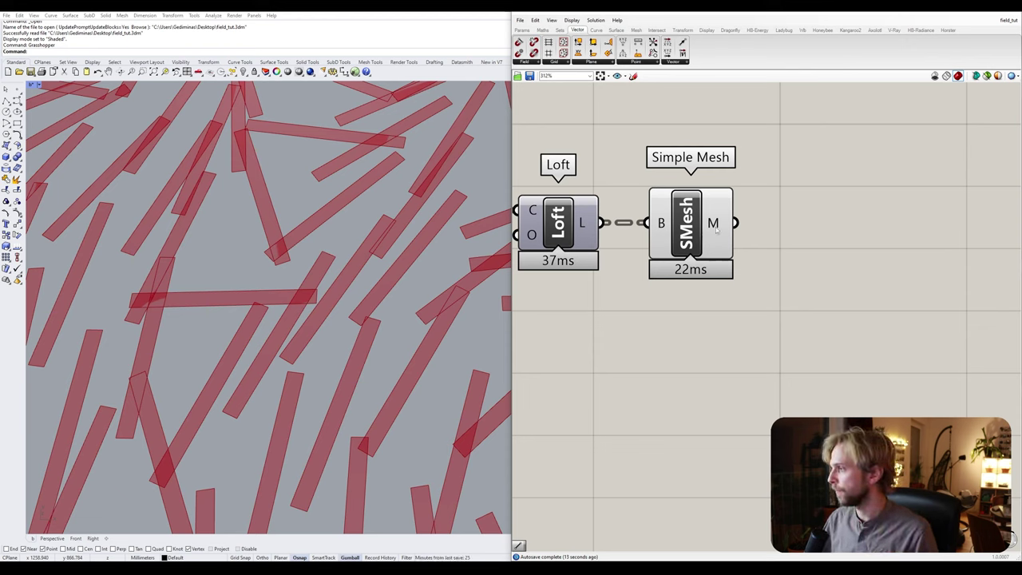
pyautogui.moveTo(716, 230)
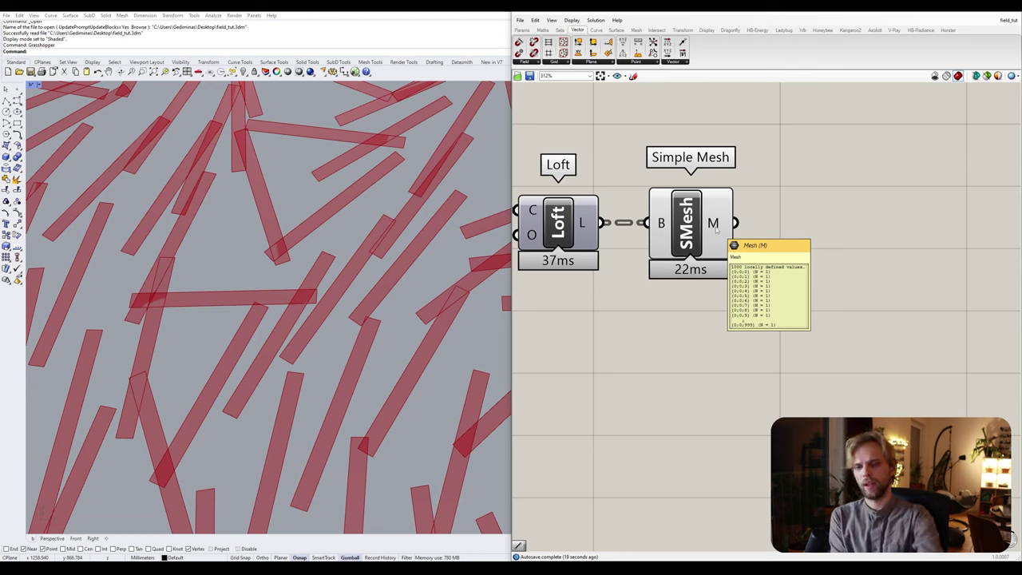
pyautogui.rightClick(717, 228)
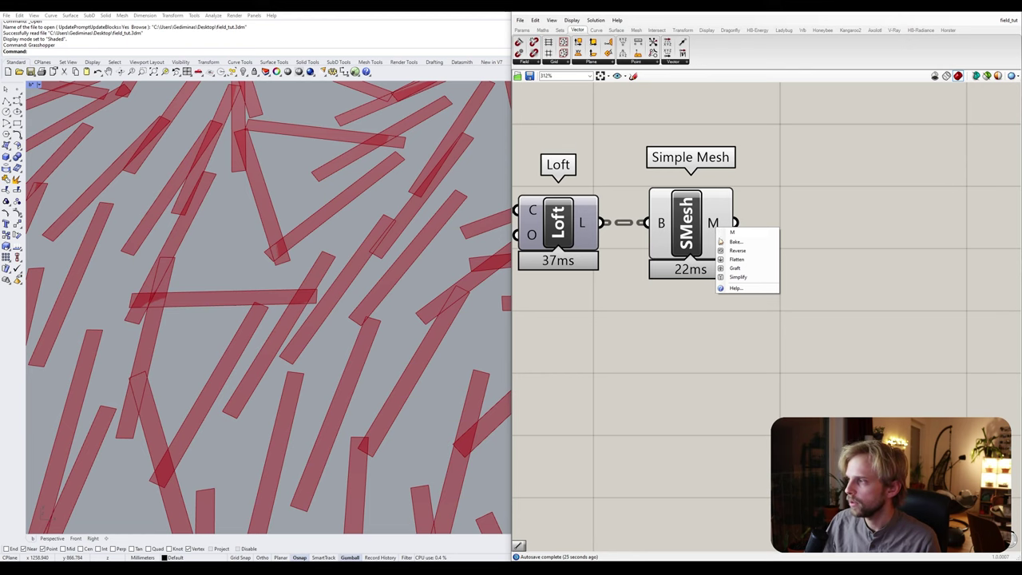
pyautogui.click(736, 259)
pyautogui.scroll(-4, 733, 271)
pyautogui.scroll(-2, 764, 265)
pyautogui.moveTo(714, 282); pyautogui.dragTo(885, 247, button='right')
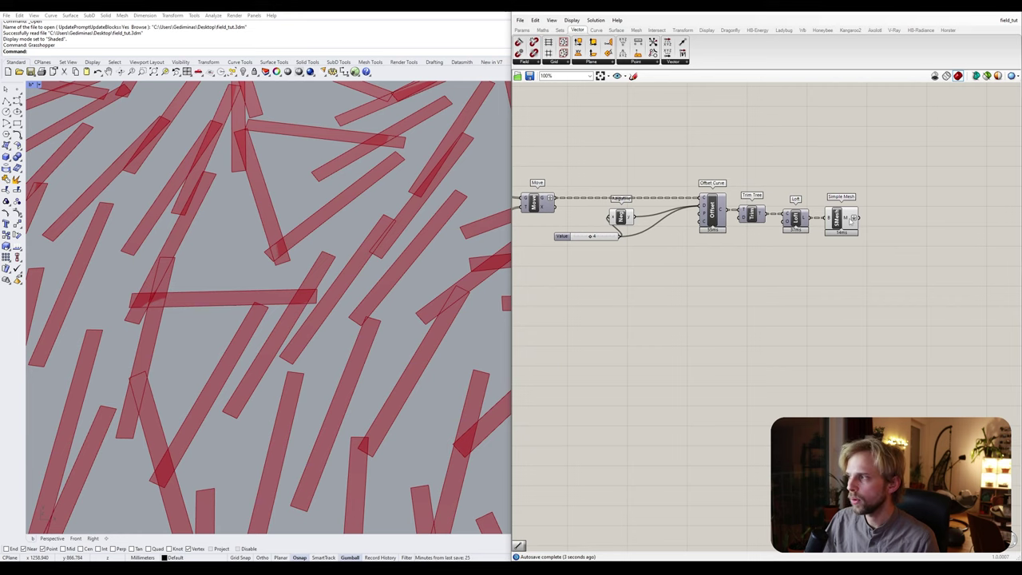
# - Examine the whole field of meshed strips in the Rhino viewport
pyautogui.scroll(-5, 367, 384)
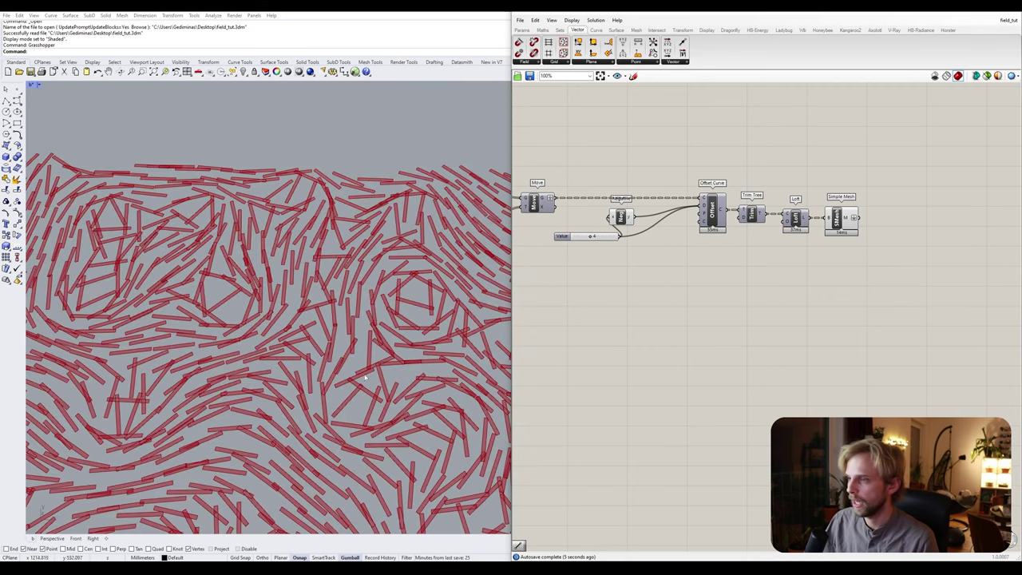
pyautogui.scroll(-2, 419, 236)
pyautogui.moveTo(367, 384); pyautogui.dragTo(402, 279, button='right')
pyautogui.scroll(-1, 401, 278)
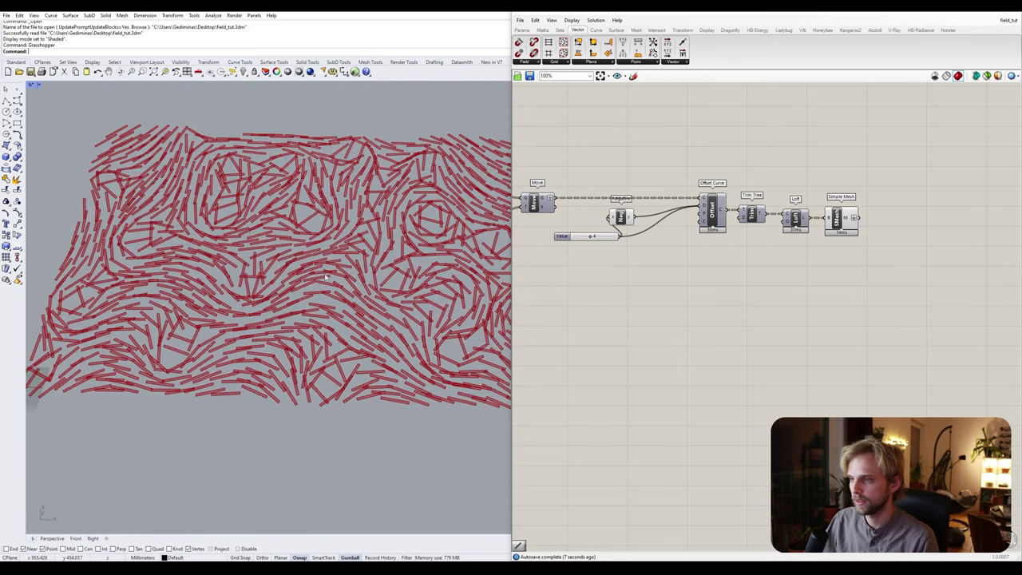
pyautogui.moveTo(324, 277); pyautogui.dragTo(302, 286, button='right')
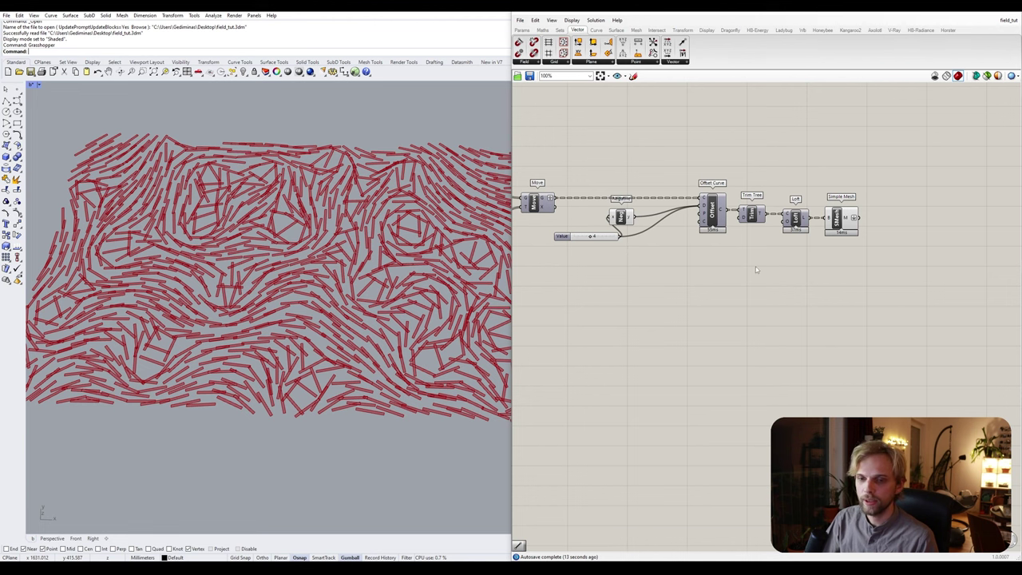
pyautogui.moveTo(757, 269); pyautogui.dragTo(653, 291, button='right')
pyautogui.scroll(2, 805, 272)
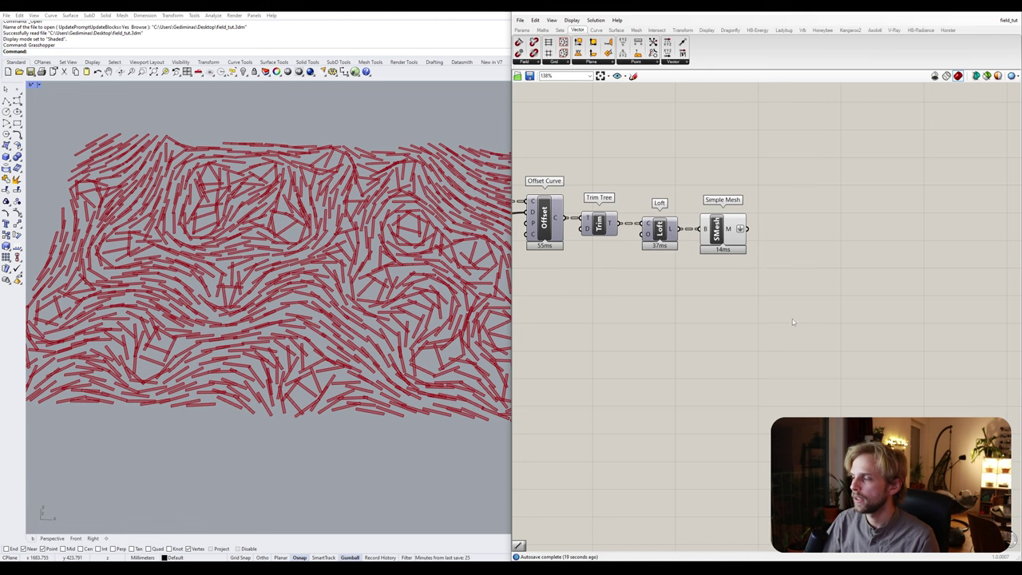
pyautogui.moveTo(369, 332); pyautogui.dragTo(353, 326, button='right')
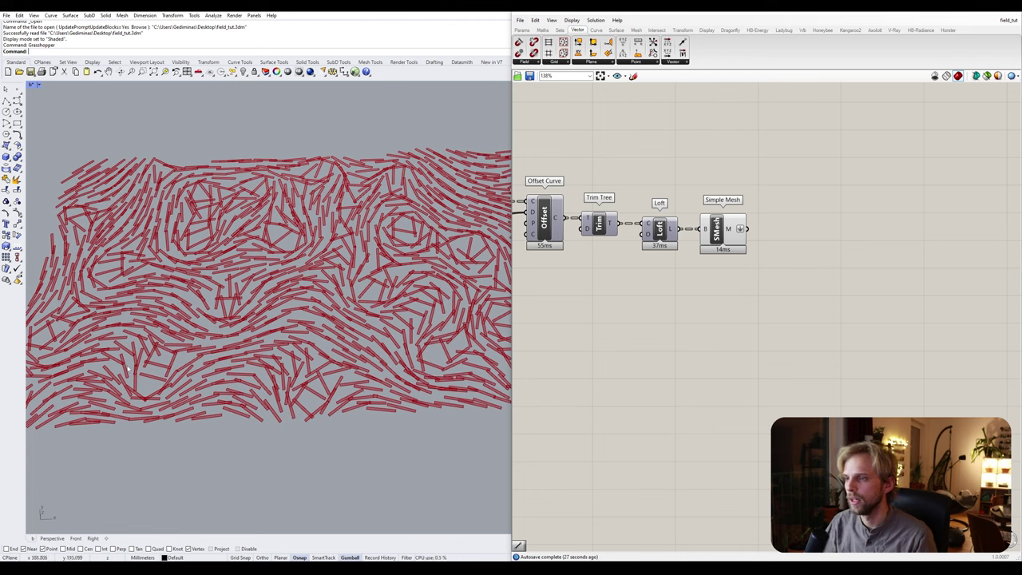
# - Review the components upstream of Offset Curve and inspect Evaluate Field's Tensor output
pyautogui.moveTo(691, 265); pyautogui.dragTo(787, 269, button='right')
pyautogui.moveTo(551, 330); pyautogui.dragTo(714, 293, button='right')
pyautogui.scroll(-2, 748, 291)
pyautogui.scroll(1, 672, 256)
pyautogui.moveTo(633, 307); pyautogui.dragTo(513, 213)
pyautogui.moveTo(619, 238); pyautogui.dragTo(620, 256)
pyautogui.click(621, 320)
pyautogui.moveTo(622, 321); pyautogui.dragTo(764, 330, button='right')
pyautogui.moveTo(770, 338); pyautogui.dragTo(673, 239)
pyautogui.moveTo(551, 233); pyautogui.dragTo(643, 240, button='right')
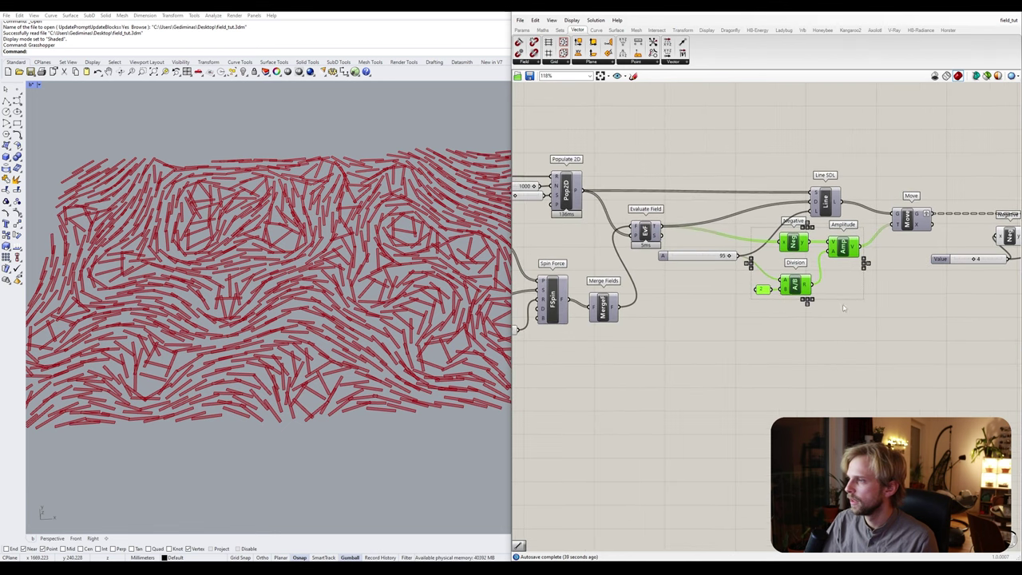
pyautogui.scroll(2, 643, 237)
pyautogui.click(636, 242)
pyautogui.moveTo(651, 237)
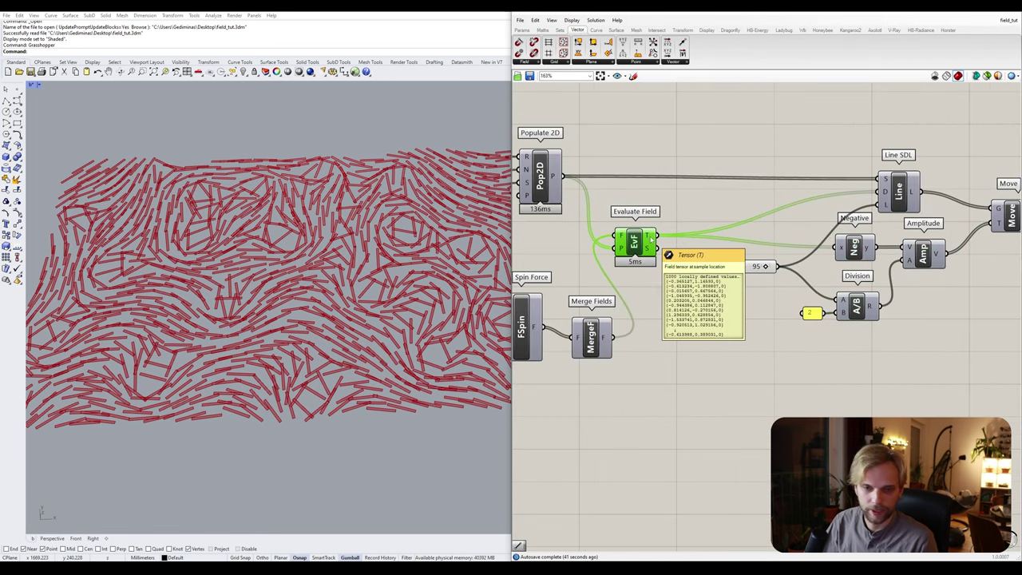
# - Add a Vector parameter below Evaluate Field and wire the T (Tensor) output into it
pyautogui.doubleClick(701, 310)
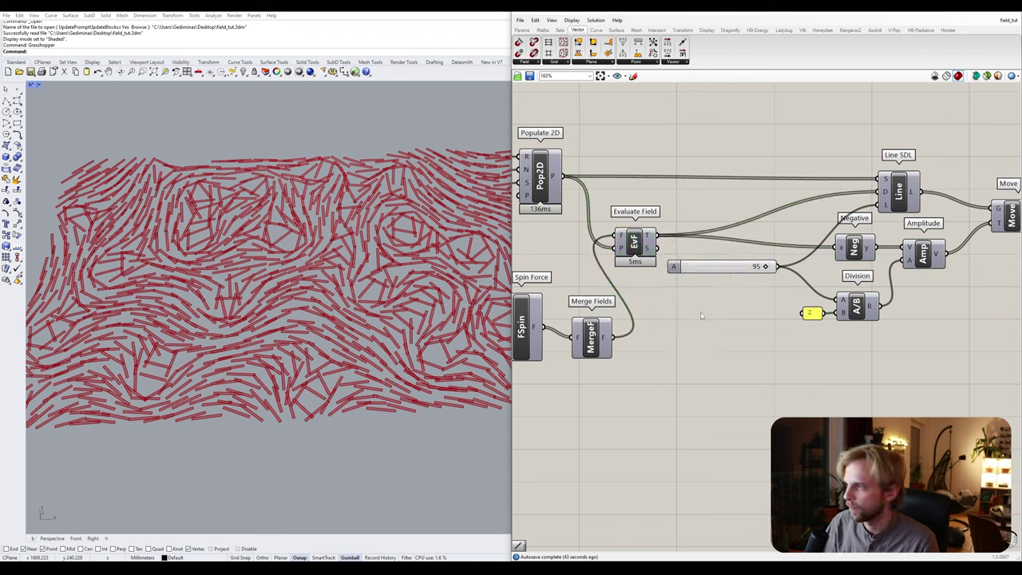
pyautogui.write('vect')
pyautogui.click(698, 283)
pyautogui.moveTo(651, 232); pyautogui.dragTo(685, 312)
pyautogui.moveTo(649, 237)
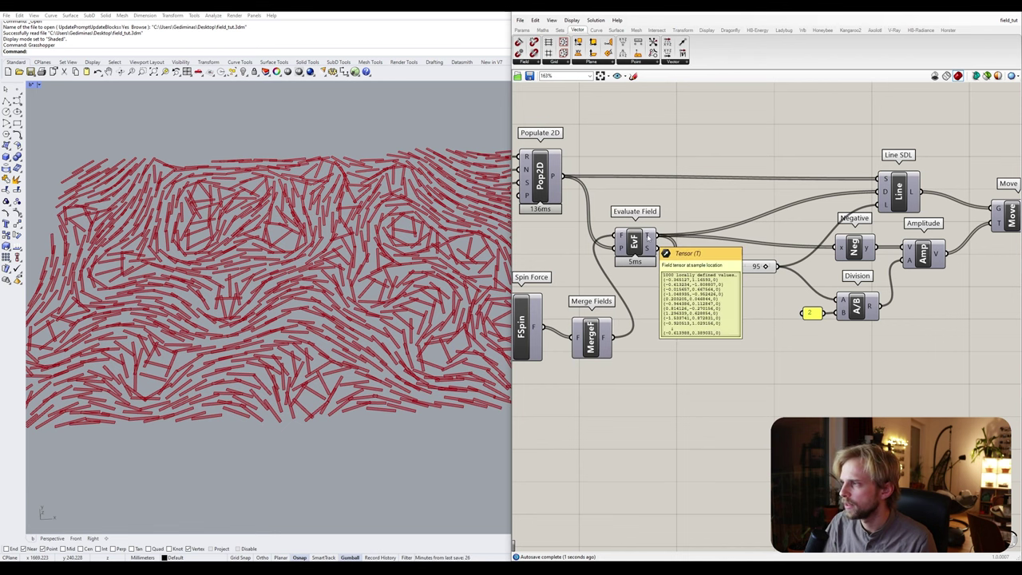
# - Move the Vector parameter to the end of the definition, beneath the Simple Mesh component
pyautogui.click(695, 312)
pyautogui.scroll(-3, 694, 313)
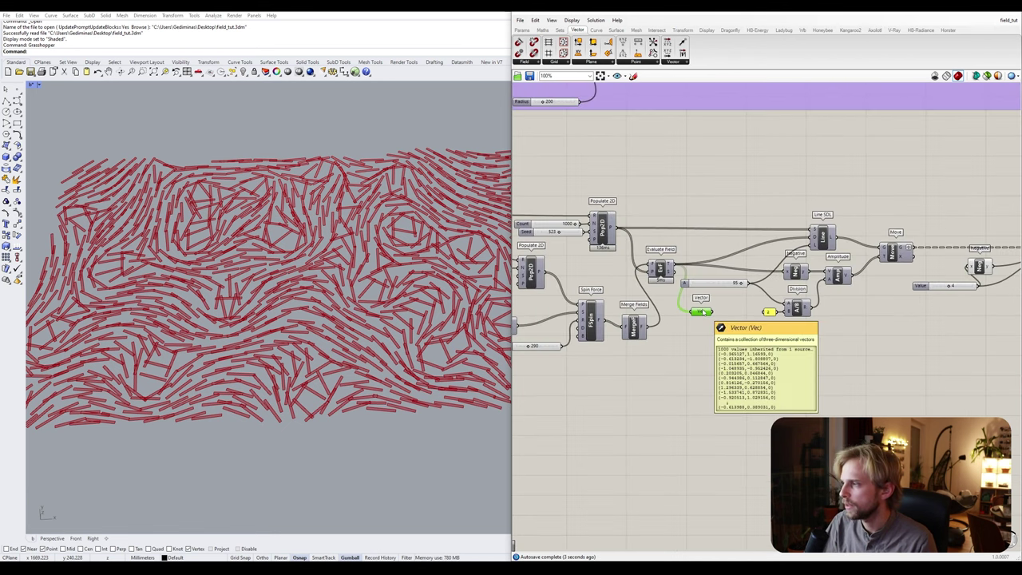
pyautogui.moveTo(570, 306); pyautogui.dragTo(946, 311)
pyautogui.moveTo(947, 311); pyautogui.dragTo(674, 306, button='right')
pyautogui.moveTo(673, 305); pyautogui.dragTo(793, 306)
pyautogui.click(725, 343)
pyautogui.moveTo(802, 329); pyautogui.dragTo(541, 301, button='right')
pyautogui.moveTo(741, 320); pyautogui.dragTo(659, 313, button='right')
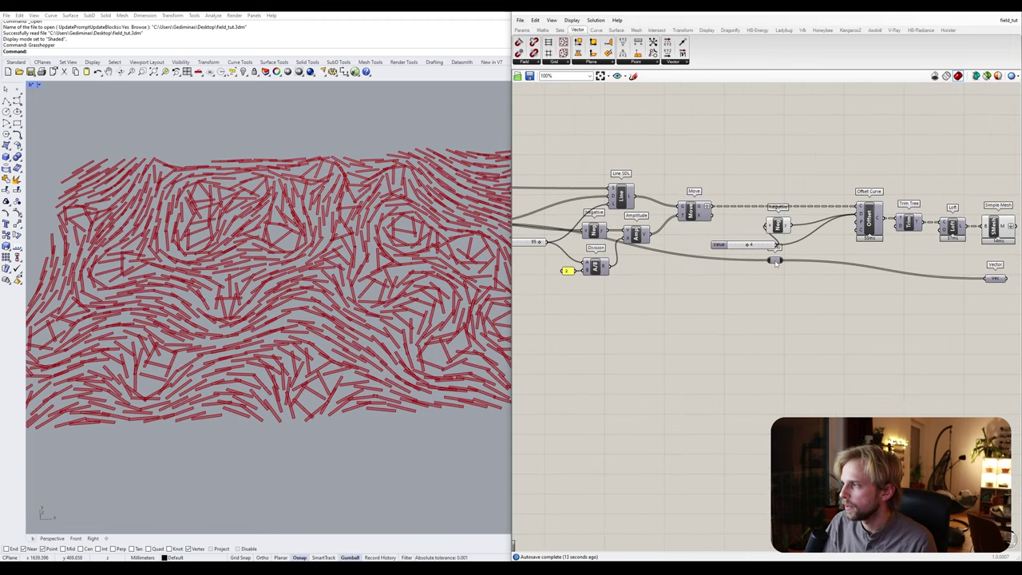
# - Insert a Relay on the long Vector wire and place it below Evaluate Field so the wire runs clear of the other components
pyautogui.doubleClick(776, 263)
pyautogui.moveTo(775, 260); pyautogui.dragTo(518, 273)
pyautogui.moveTo(517, 274); pyautogui.dragTo(641, 273, button='right')
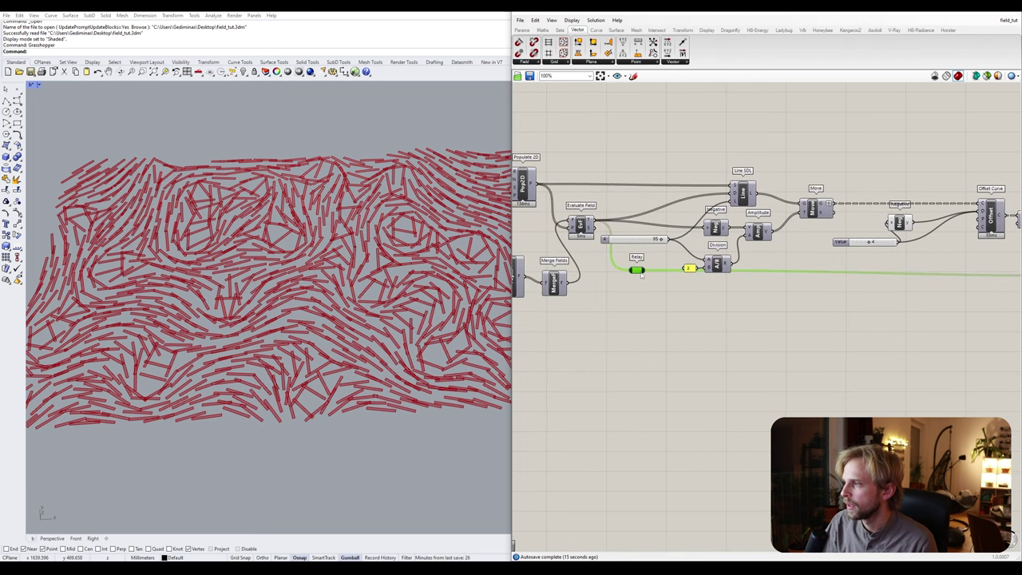
pyautogui.moveTo(638, 274); pyautogui.dragTo(637, 279)
pyautogui.click(639, 285)
pyautogui.scroll(-2, 607, 288)
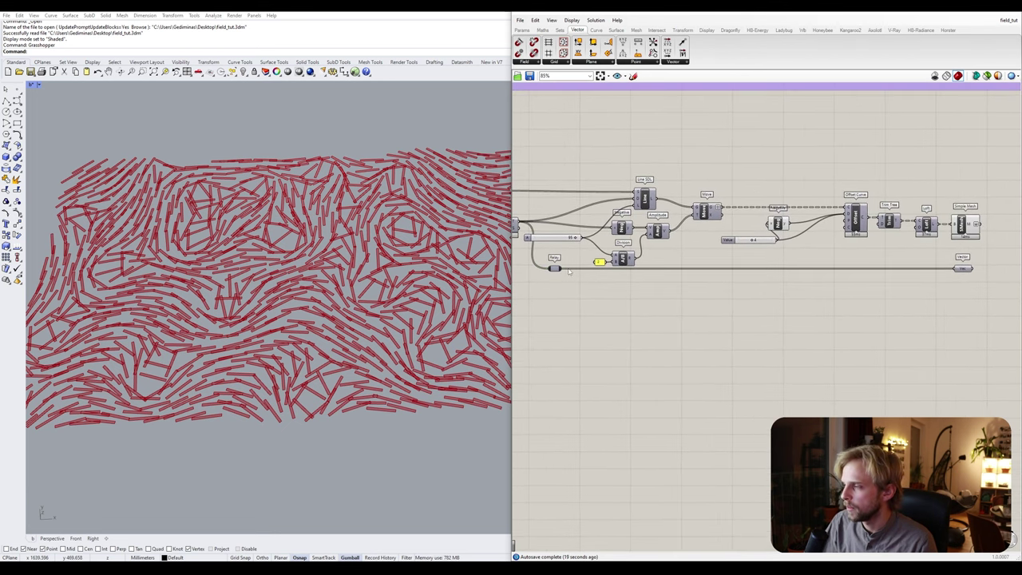
pyautogui.scroll(2, 622, 272)
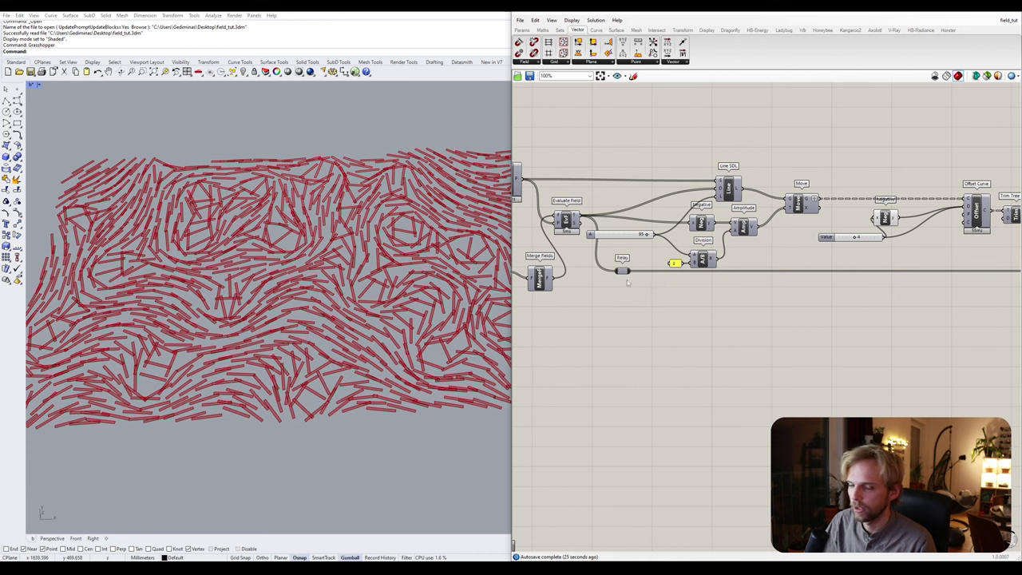
pyautogui.moveTo(630, 271)
pyautogui.mouseDown()
pyautogui.moveTo(698, 228)
pyautogui.moveTo(700, 253)
pyautogui.moveTo(622, 272)
pyautogui.mouseUp()
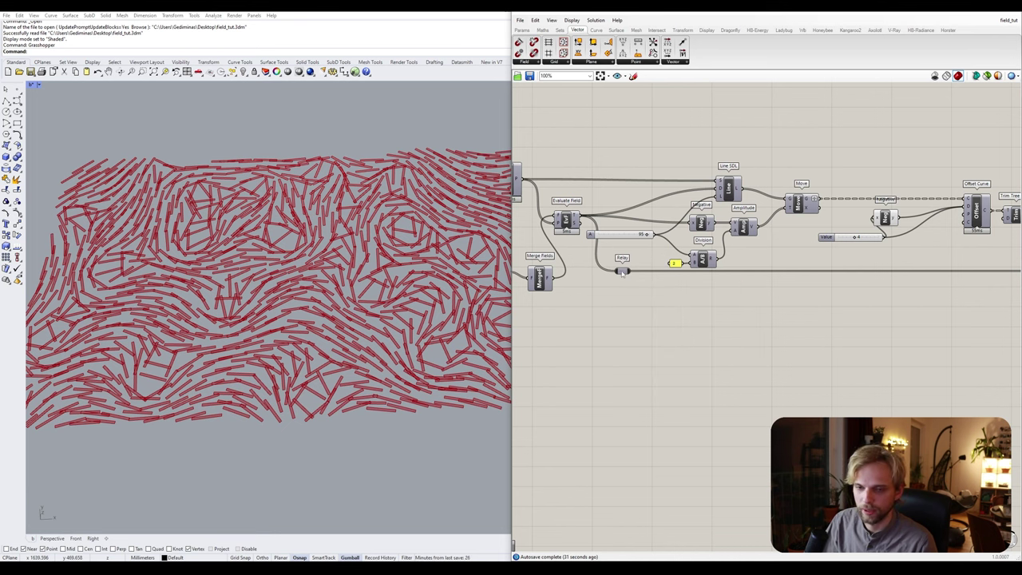
# - Shift the Vector parameter lower to clear space and add an Angle component beneath Simple Mesh
pyautogui.scroll(-3, 698, 276)
pyautogui.moveTo(893, 296); pyautogui.dragTo(823, 303, button='right')
pyautogui.scroll(3, 911, 287)
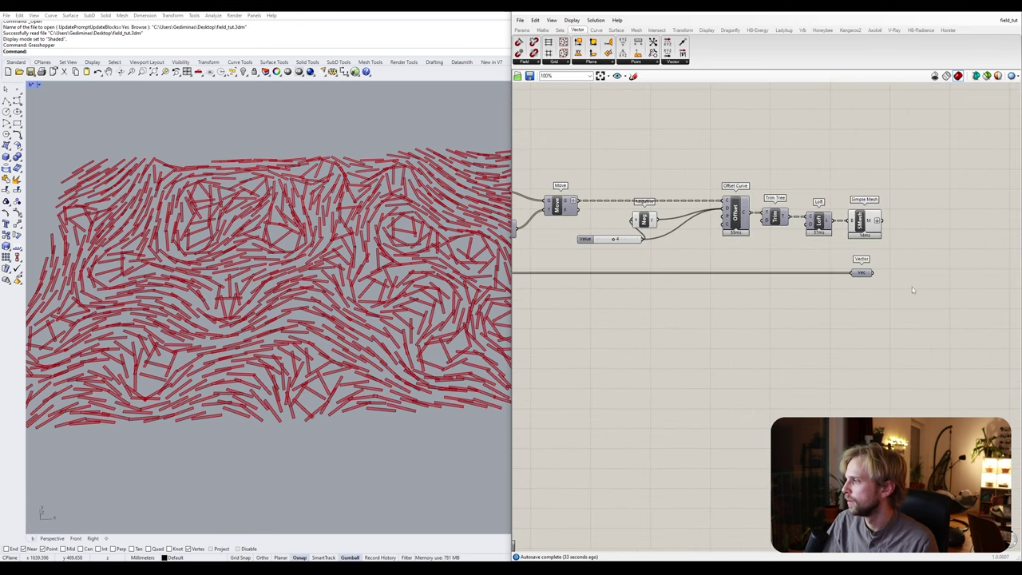
pyautogui.moveTo(912, 287); pyautogui.dragTo(755, 320, button='right')
pyautogui.scroll(3, 715, 307)
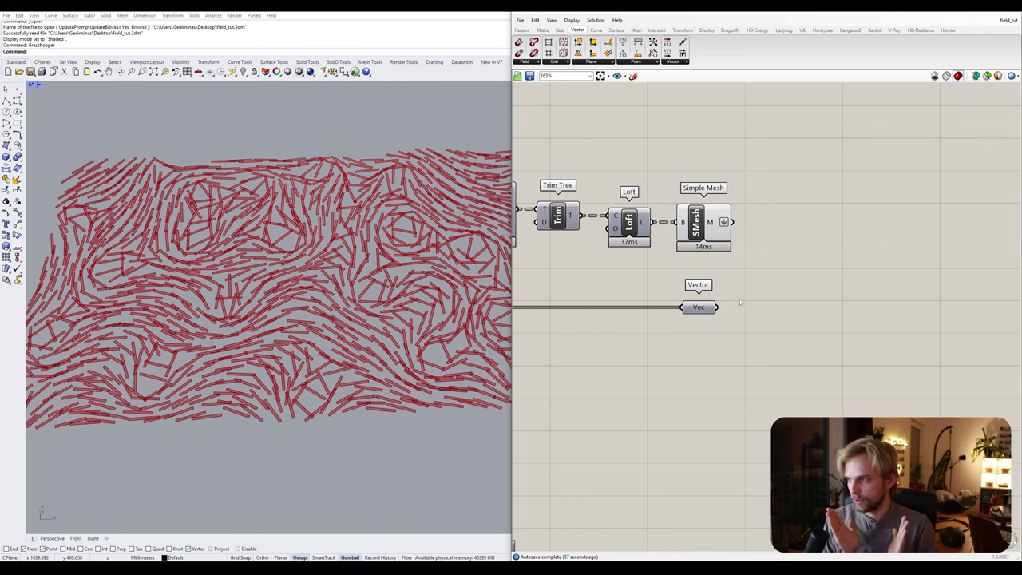
pyautogui.moveTo(774, 229); pyautogui.dragTo(754, 236, button='right')
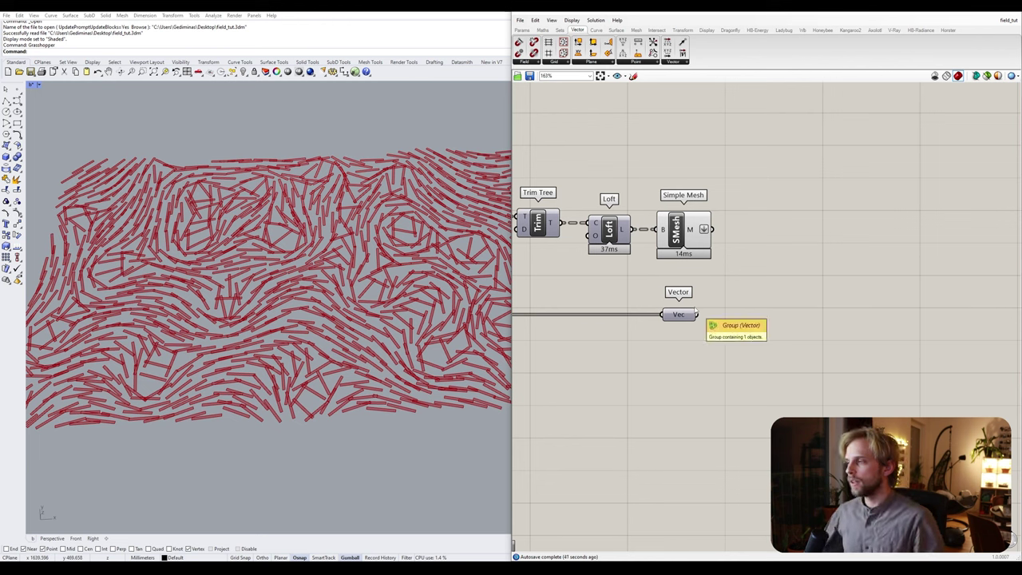
pyautogui.moveTo(676, 315); pyautogui.dragTo(663, 370)
pyautogui.doubleClick(675, 324)
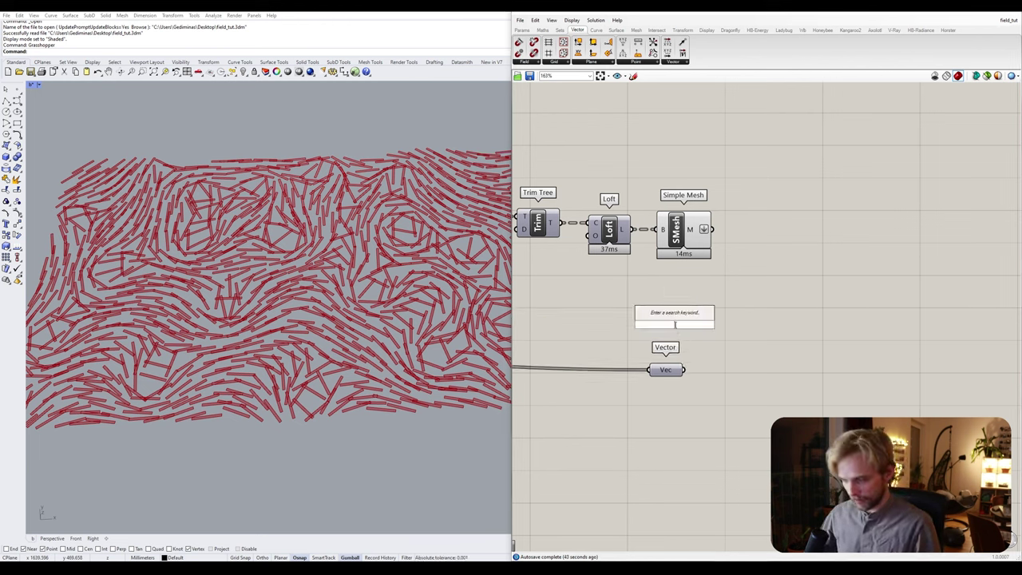
pyautogui.write('angle')
pyautogui.press('Return')
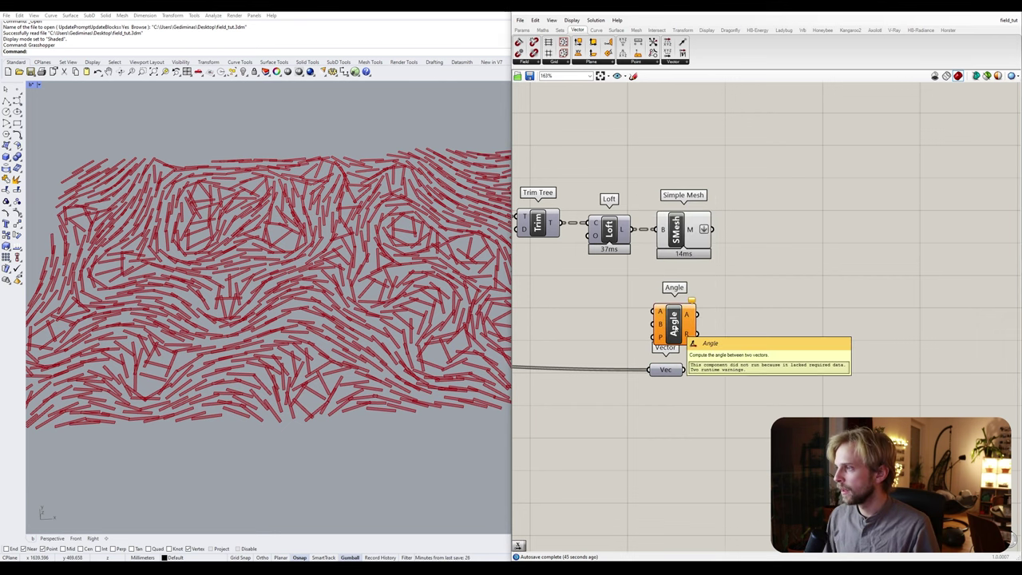
# - Place the Angle component beside the Vector parameter and wire Vector into Angle's A input
pyautogui.moveTo(686, 339); pyautogui.dragTo(747, 355)
pyautogui.moveTo(659, 372); pyautogui.dragTo(739, 339)
pyautogui.click(673, 361)
pyautogui.moveTo(673, 361); pyautogui.dragTo(679, 352, button='right')
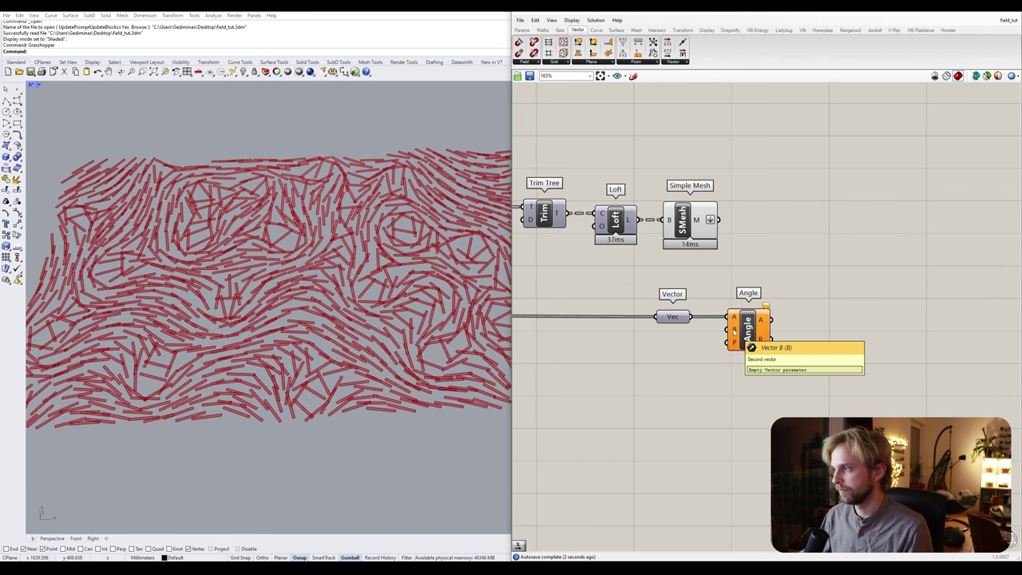
# - Add a Unit X component, wire it into Angle's B input, and place it directly below the Vector parameter
pyautogui.doubleClick(665, 373)
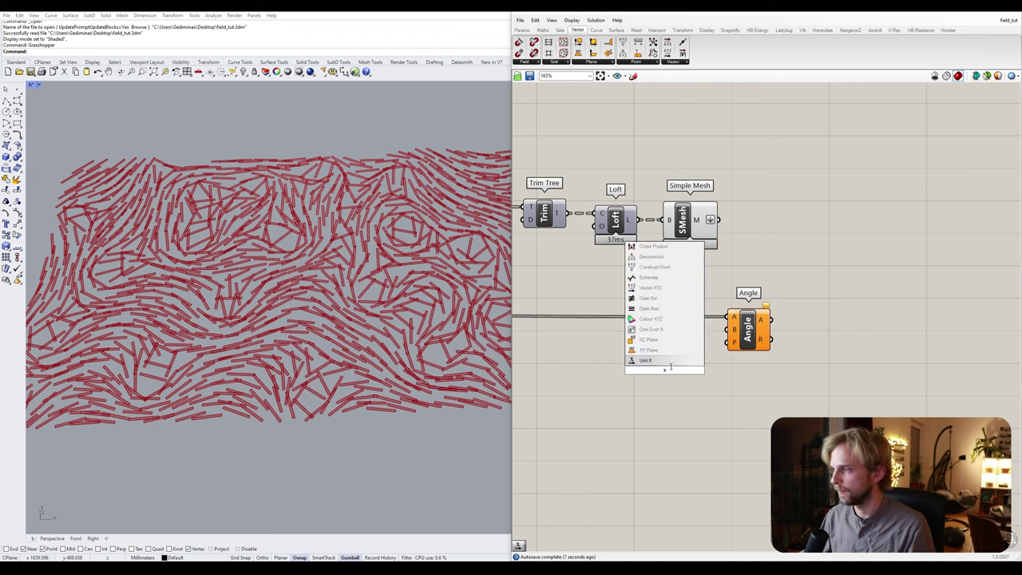
pyautogui.click(670, 361)
pyautogui.moveTo(688, 369); pyautogui.dragTo(727, 330)
pyautogui.moveTo(664, 375); pyautogui.dragTo(676, 344)
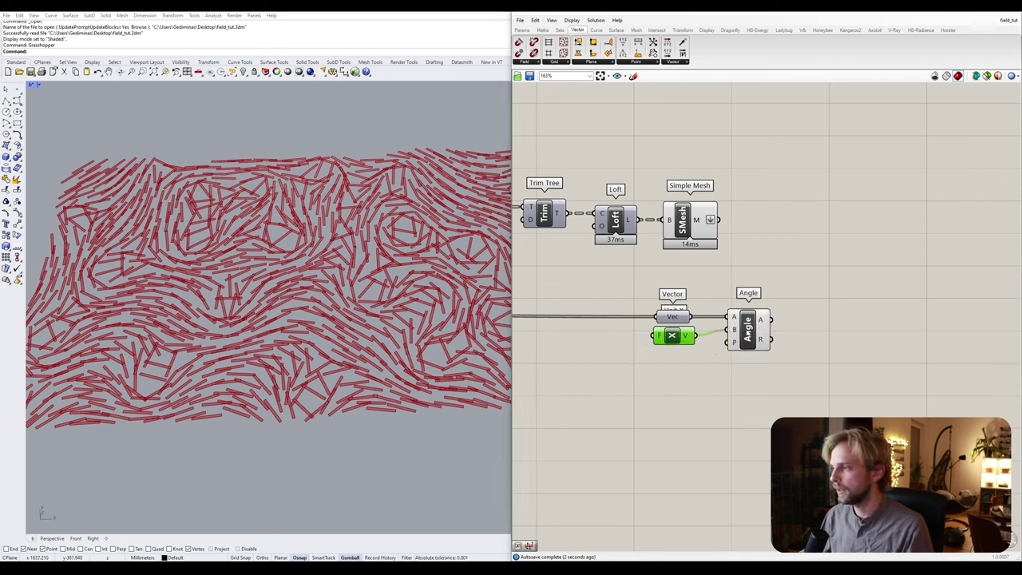
pyautogui.moveTo(761, 320)
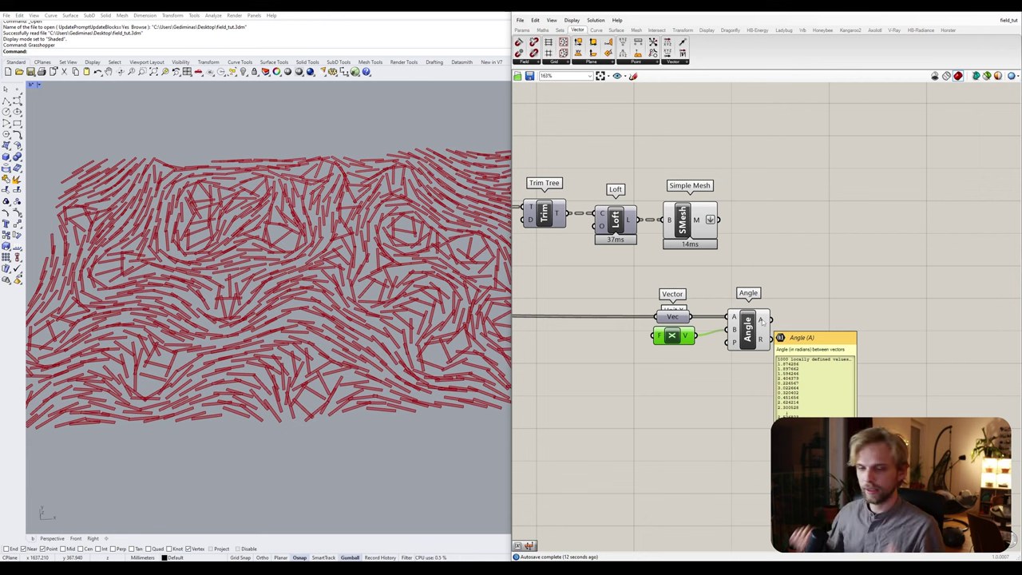
pyautogui.moveTo(853, 336); pyautogui.dragTo(725, 345, button='right')
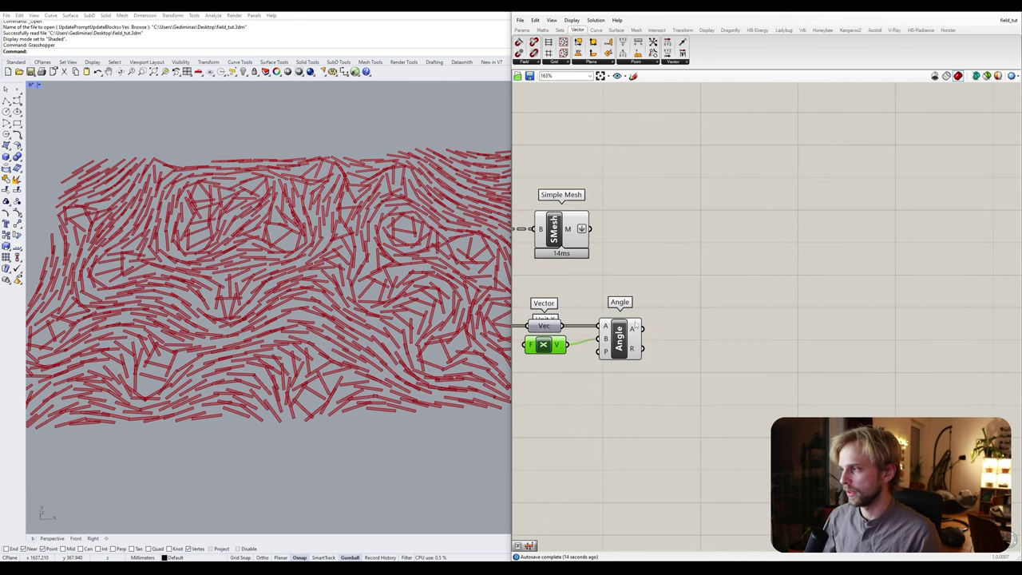
# - Add a Degrees component beside Angle and wire Angle's A output into its R input
pyautogui.doubleClick(724, 345)
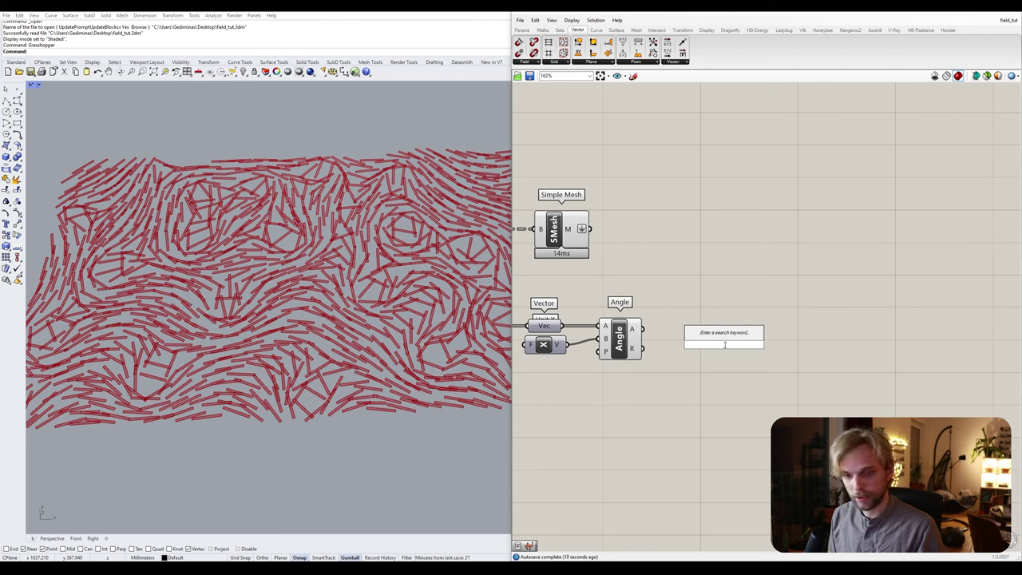
pyautogui.write('degre')
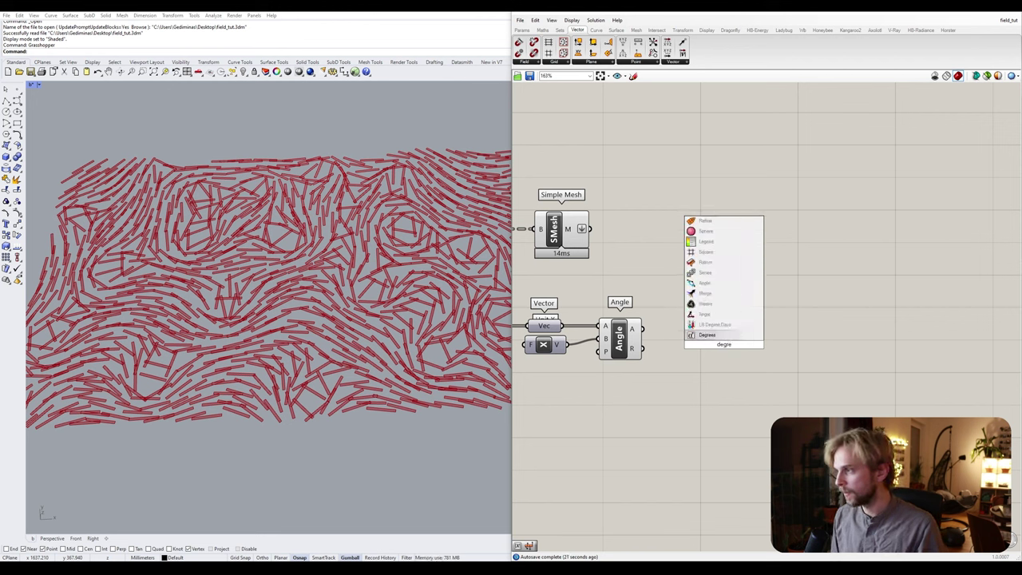
pyautogui.press('Return')
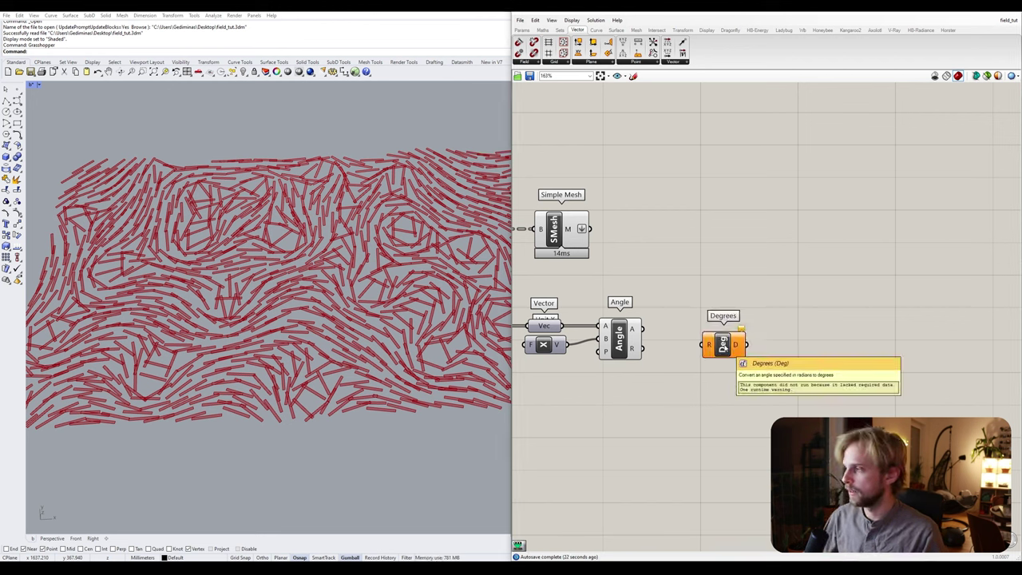
pyautogui.moveTo(723, 345); pyautogui.dragTo(661, 329)
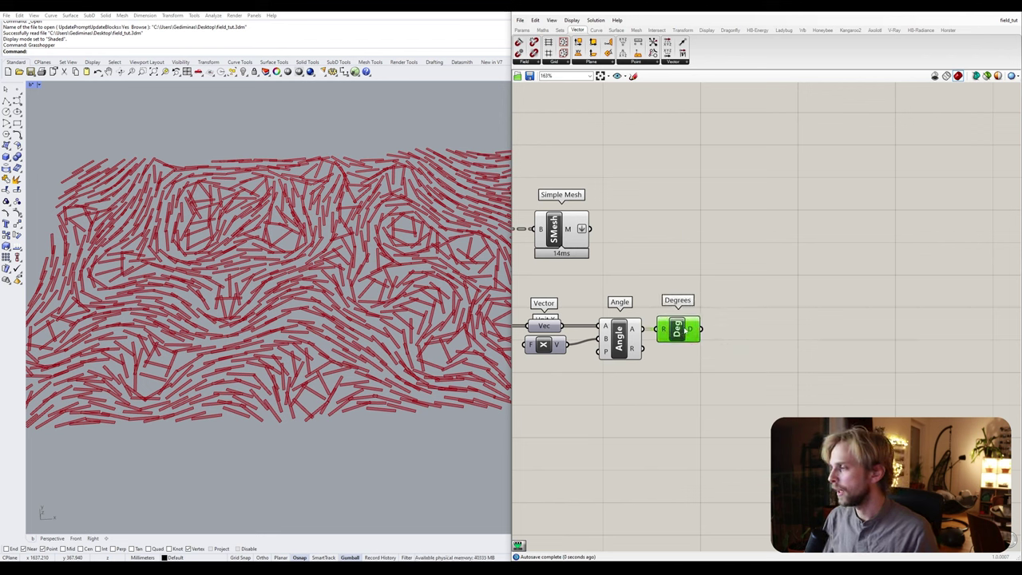
# - Add an Absolute component to the right of Degrees and wire the D output into its x input
pyautogui.moveTo(691, 329)
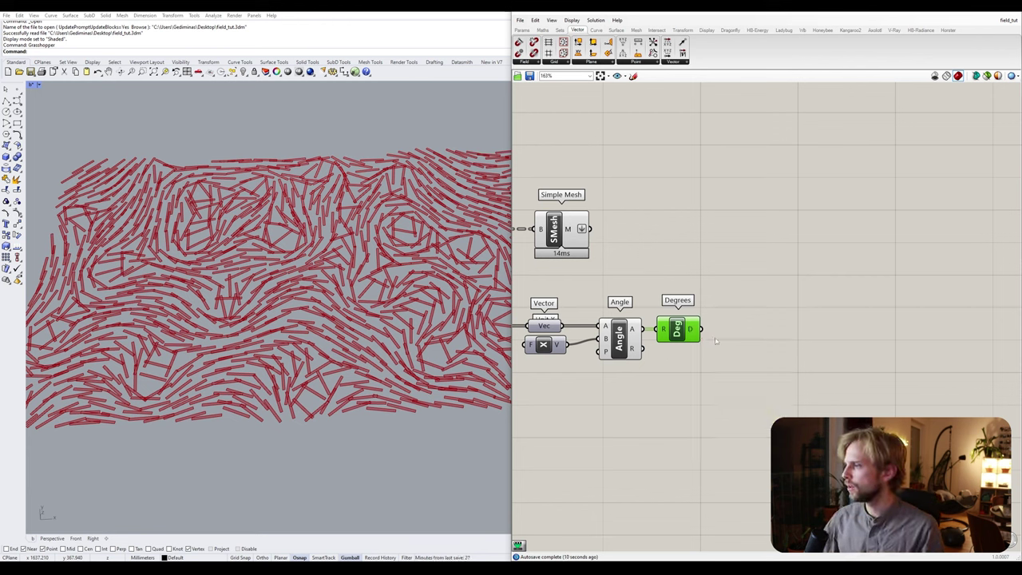
pyautogui.doubleClick(735, 343)
pyautogui.write('abso')
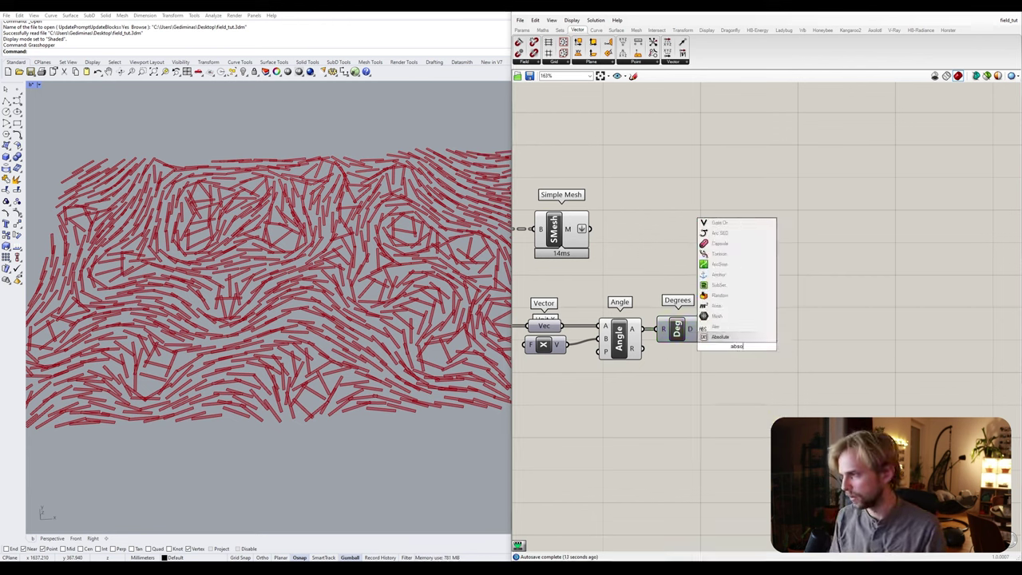
pyautogui.press('Return')
pyautogui.moveTo(735, 345)
pyautogui.mouseDown()
pyautogui.moveTo(737, 324)
pyautogui.moveTo(744, 336)
pyautogui.mouseUp()
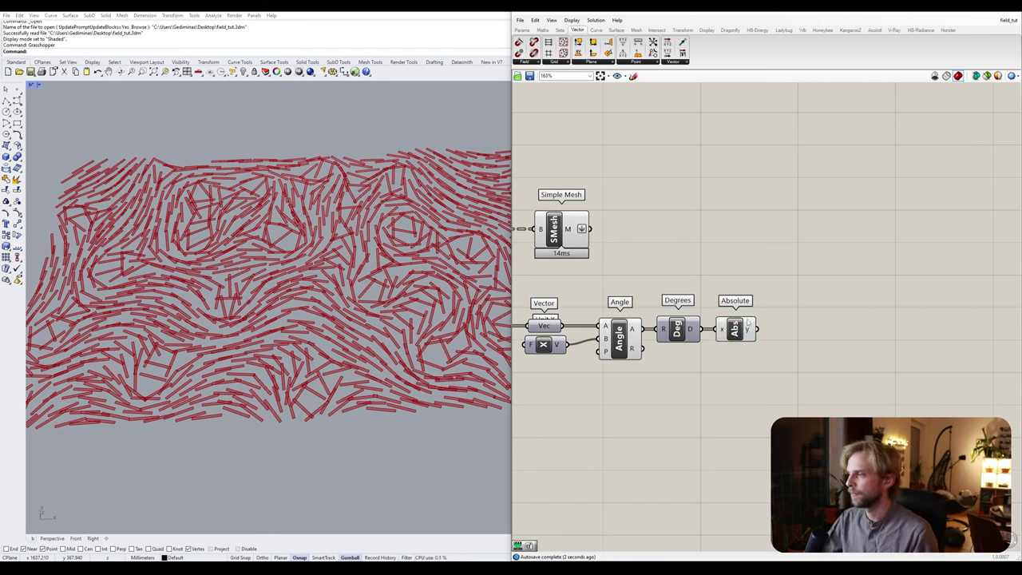
# - Turn off the preview of the Angle component
pyautogui.moveTo(749, 329)
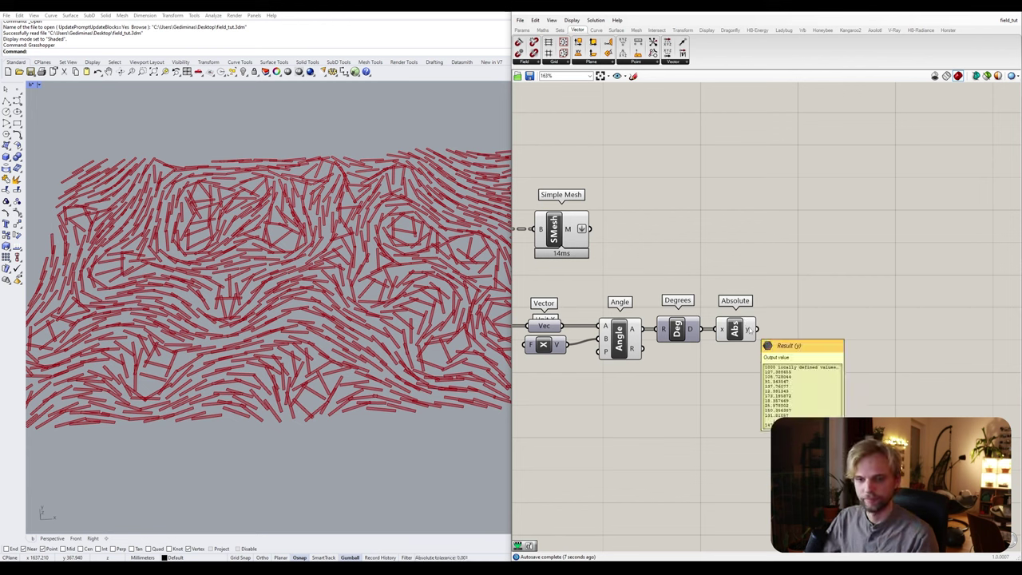
pyautogui.click(624, 338)
pyautogui.middleClick(623, 336)
pyautogui.click(604, 318)
pyautogui.click(779, 391)
# - Add a Remap Numbers component to the right of Absolute and wire Absolute's y output into its V input
pyautogui.moveTo(790, 395); pyautogui.dragTo(732, 389, button='right')
pyautogui.scroll(1, 682, 325)
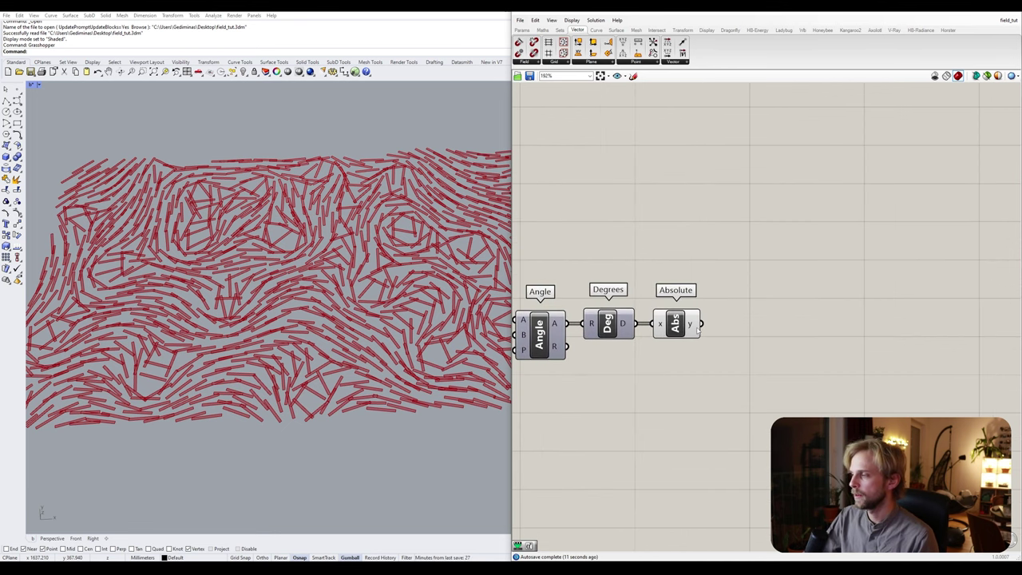
pyautogui.moveTo(698, 329)
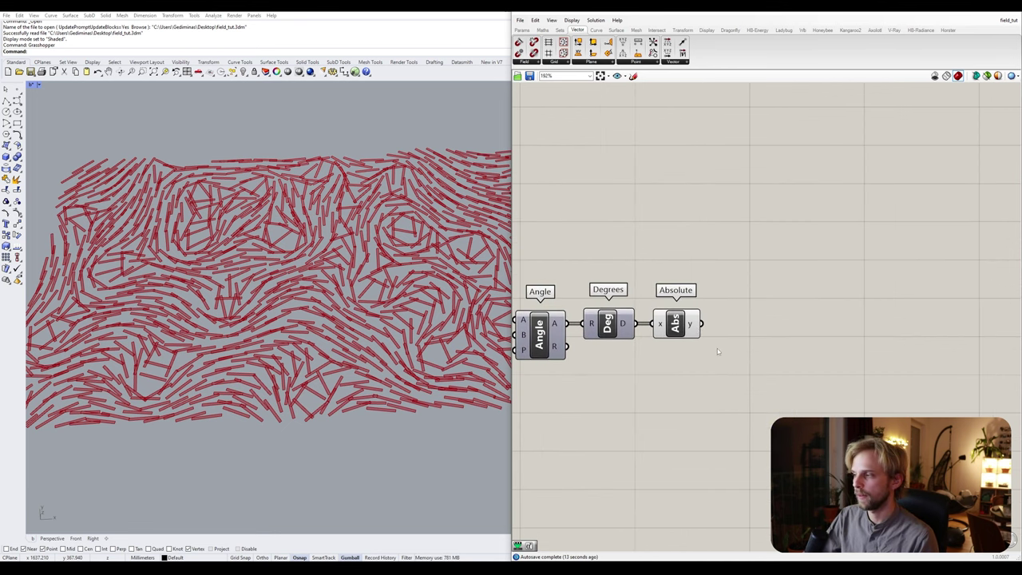
pyautogui.doubleClick(753, 379)
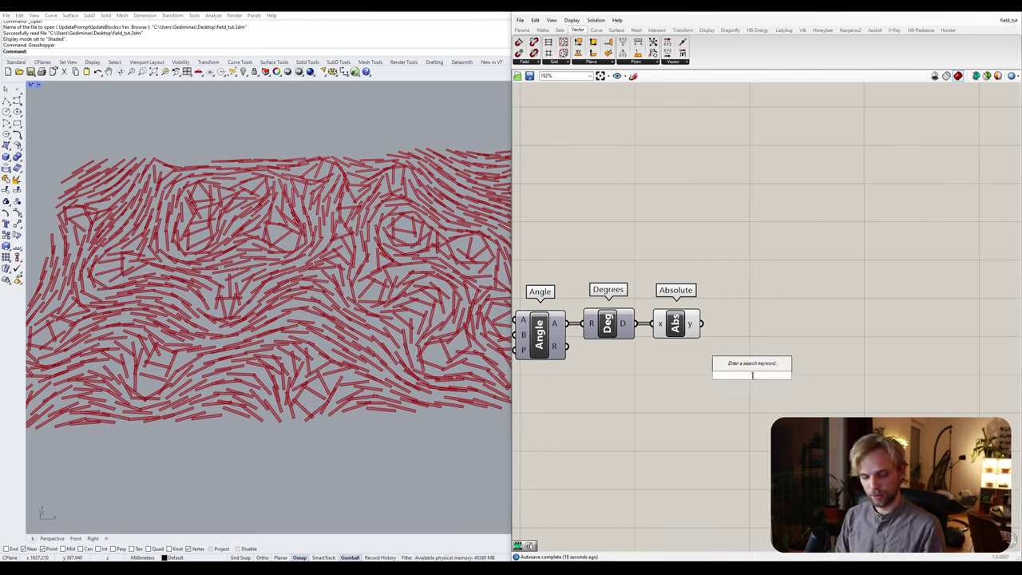
pyautogui.write('remap')
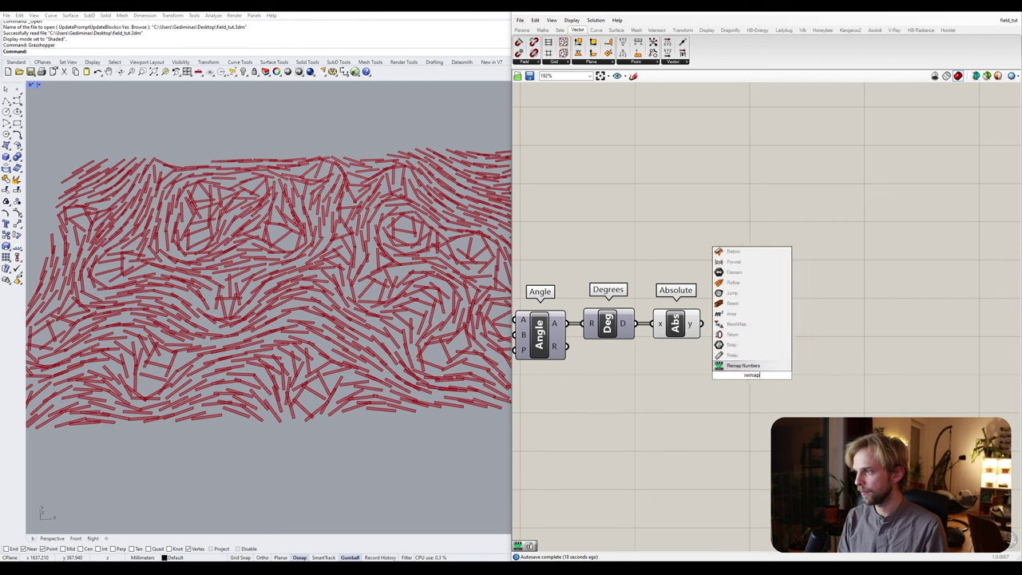
pyautogui.press('Return')
pyautogui.moveTo(751, 377); pyautogui.dragTo(747, 335)
pyautogui.moveTo(755, 342); pyautogui.dragTo(764, 331)
pyautogui.click(725, 391)
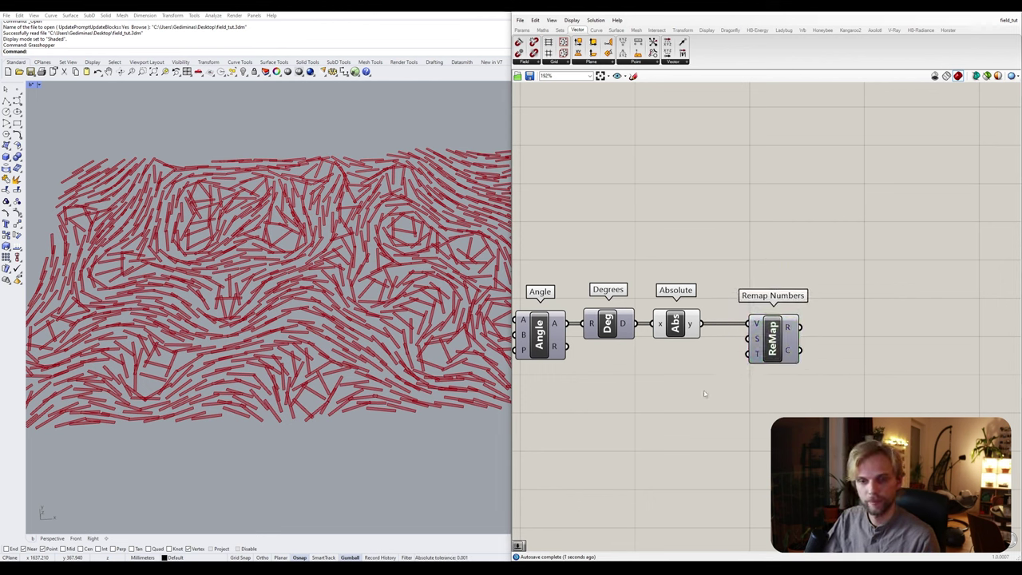
# - Create a panel reading "0 to 180", place it below Absolute, and wire it into Remap Numbers' source input S
pyautogui.moveTo(723, 385); pyautogui.dragTo(792, 373, button='right')
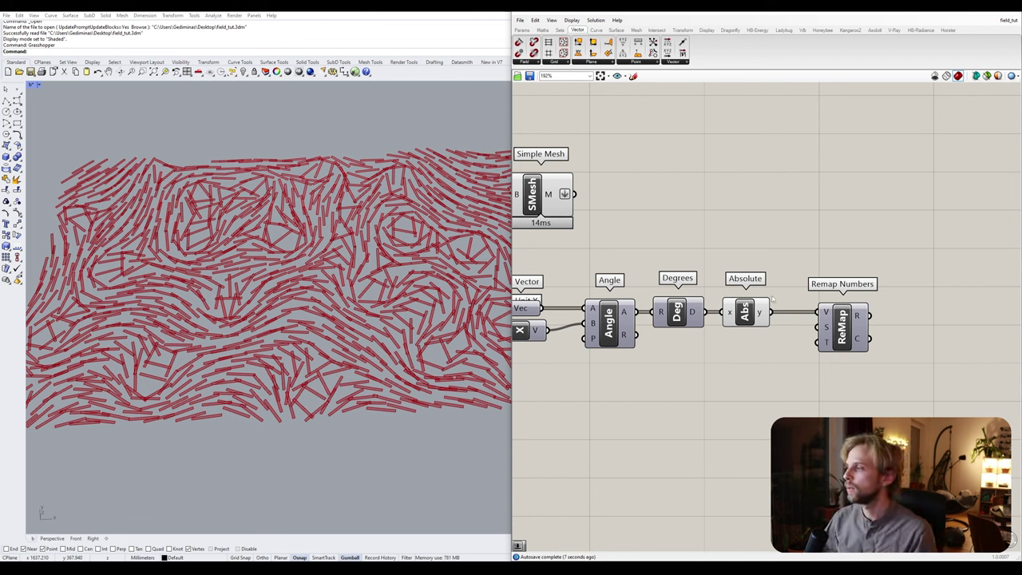
pyautogui.moveTo(759, 312)
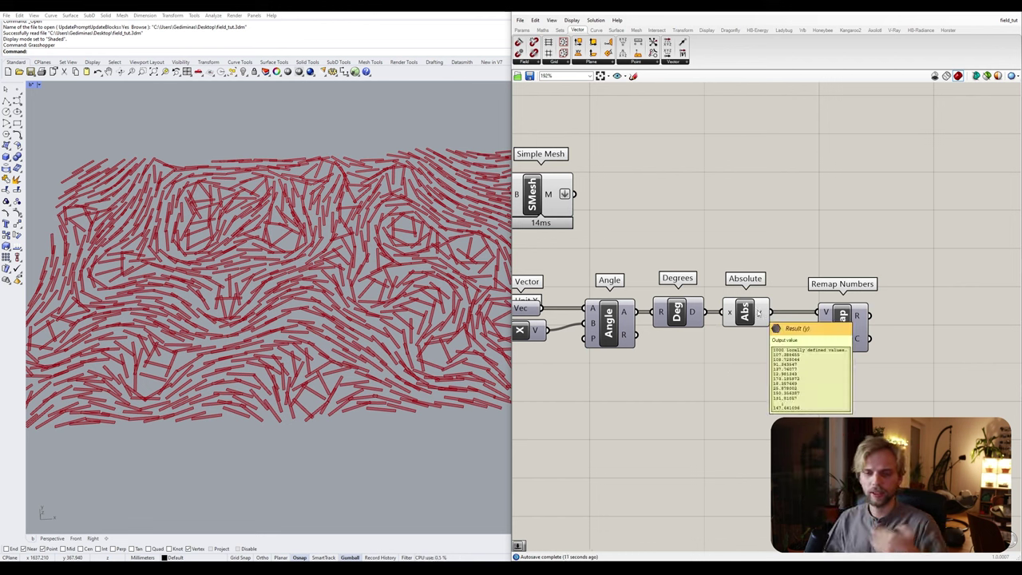
pyautogui.doubleClick(705, 386)
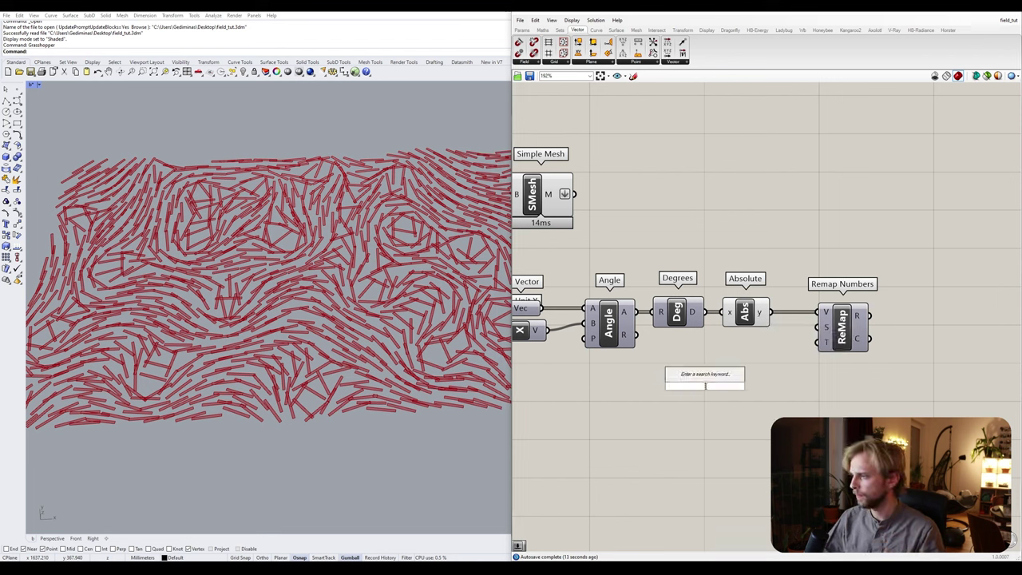
pyautogui.write('0')
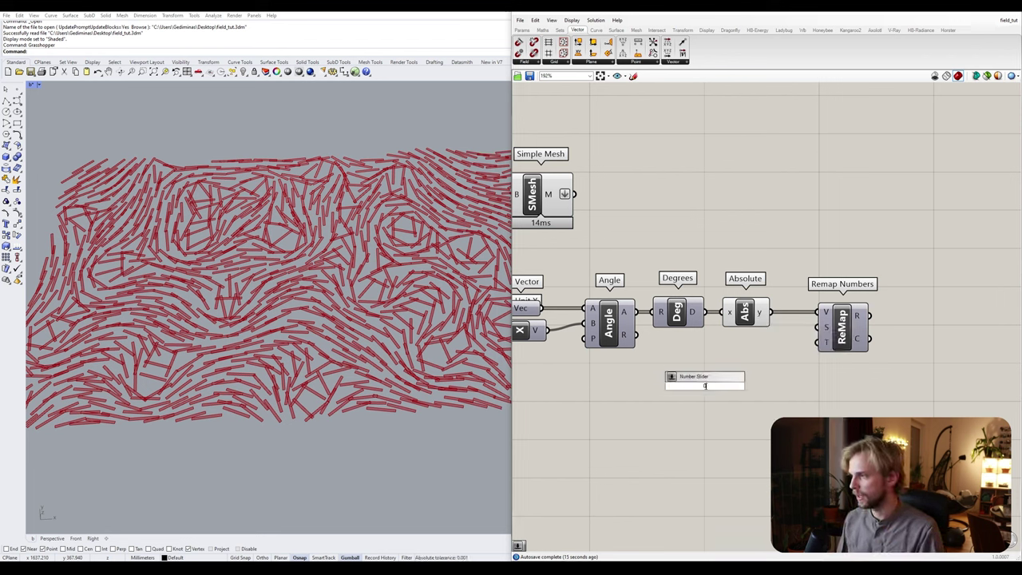
pyautogui.press('BackSpace')
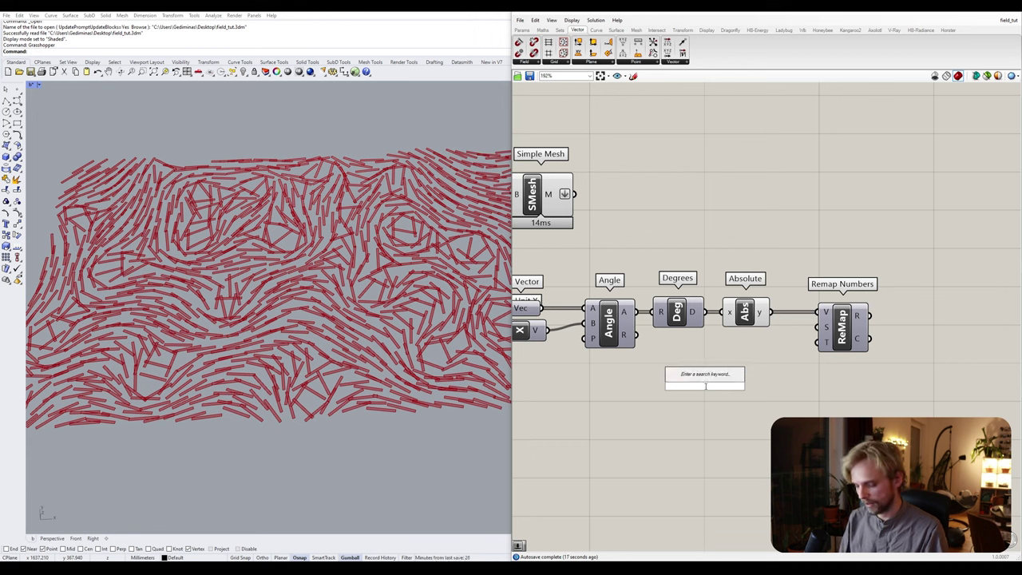
pyautogui.write('// 0')
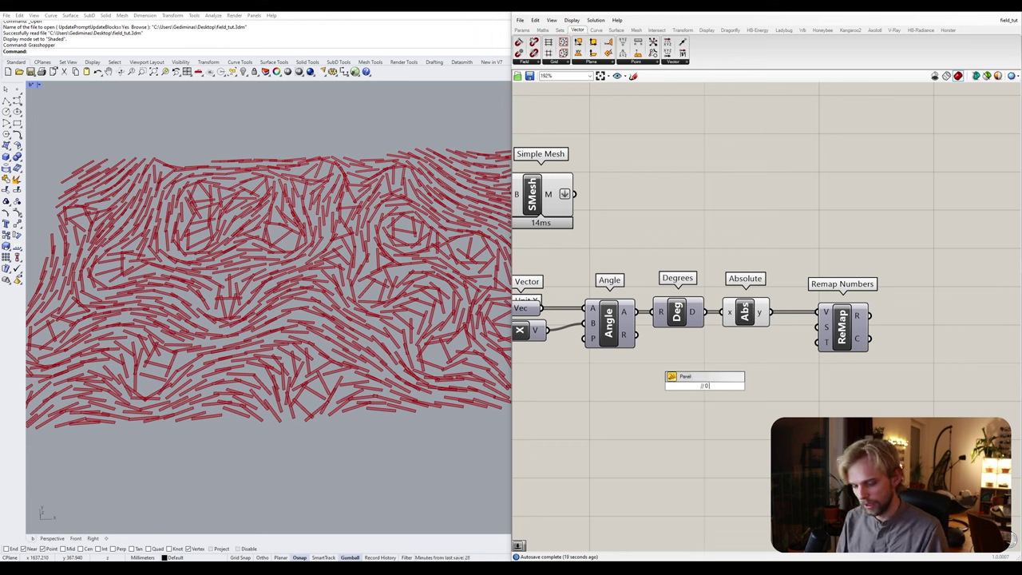
pyautogui.write(' to 180')
pyautogui.press('Return')
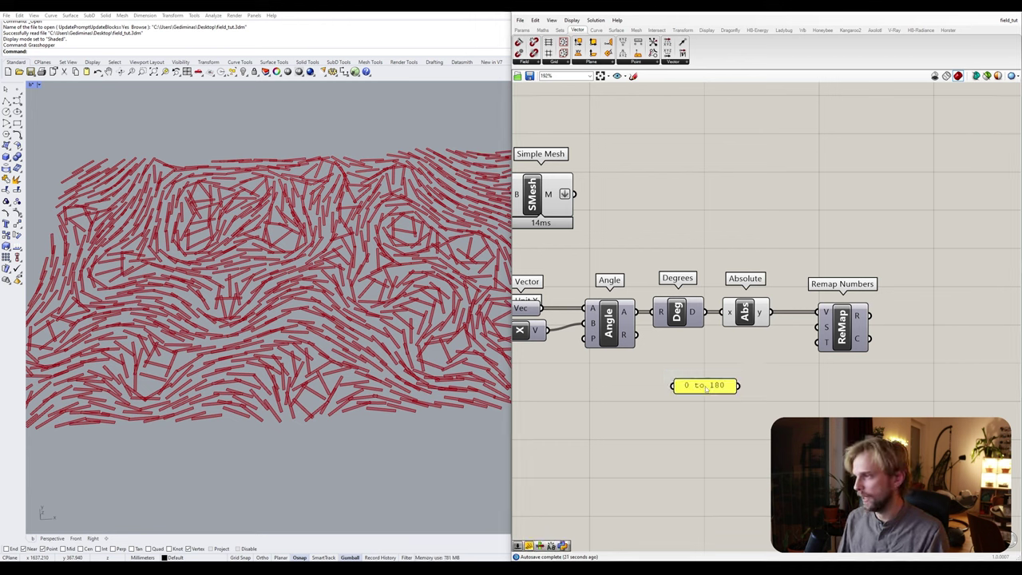
pyautogui.moveTo(706, 389); pyautogui.dragTo(817, 327)
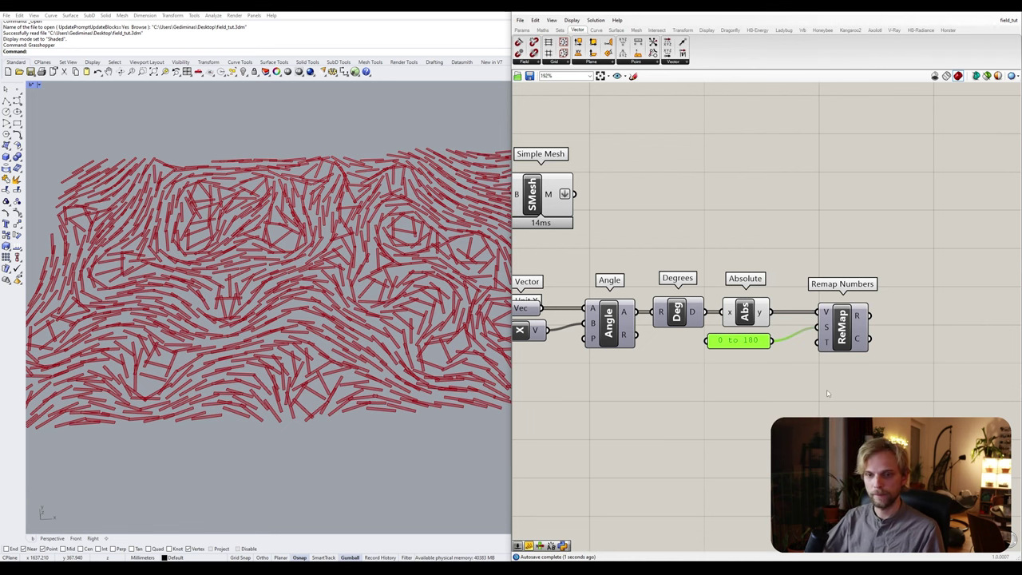
# - Create a panel reading "0.1 to 10", wire it into Remap Numbers' target input T, and place it directly under the "0 to 180" panel
pyautogui.moveTo(826, 393); pyautogui.dragTo(795, 346, button='right')
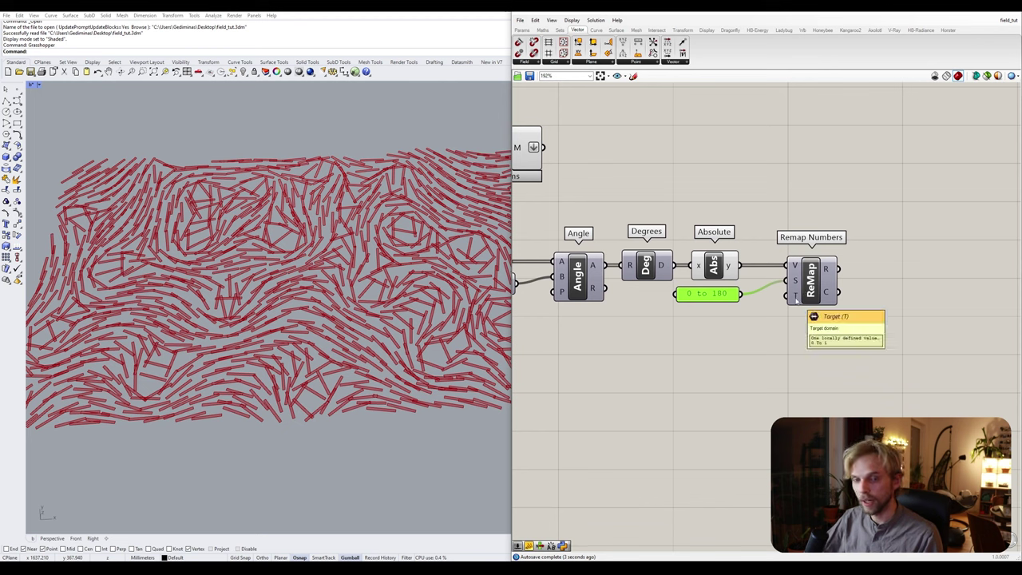
pyautogui.doubleClick(705, 333)
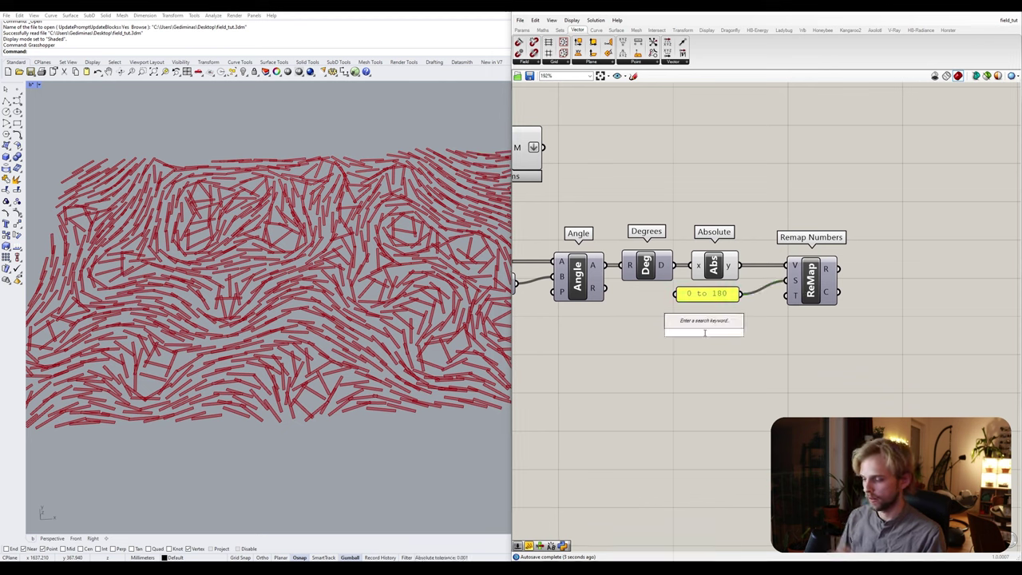
pyautogui.write('//')
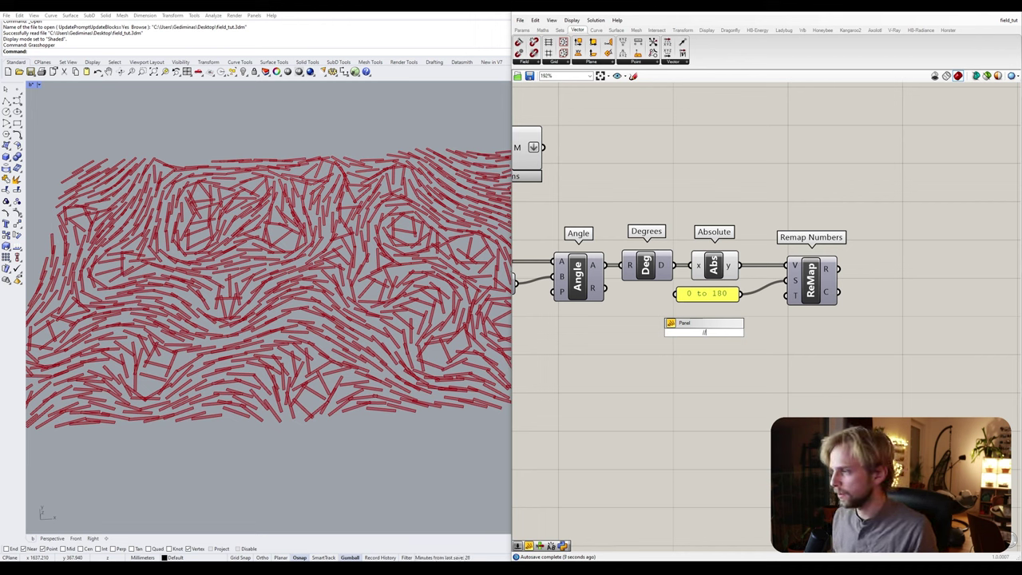
pyautogui.write('0.1')
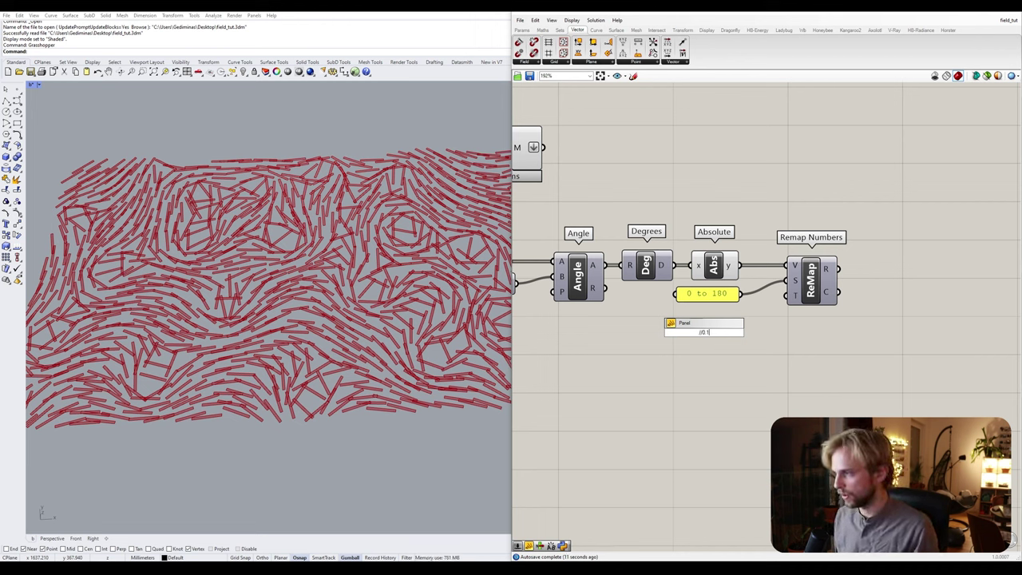
pyautogui.write(' to')
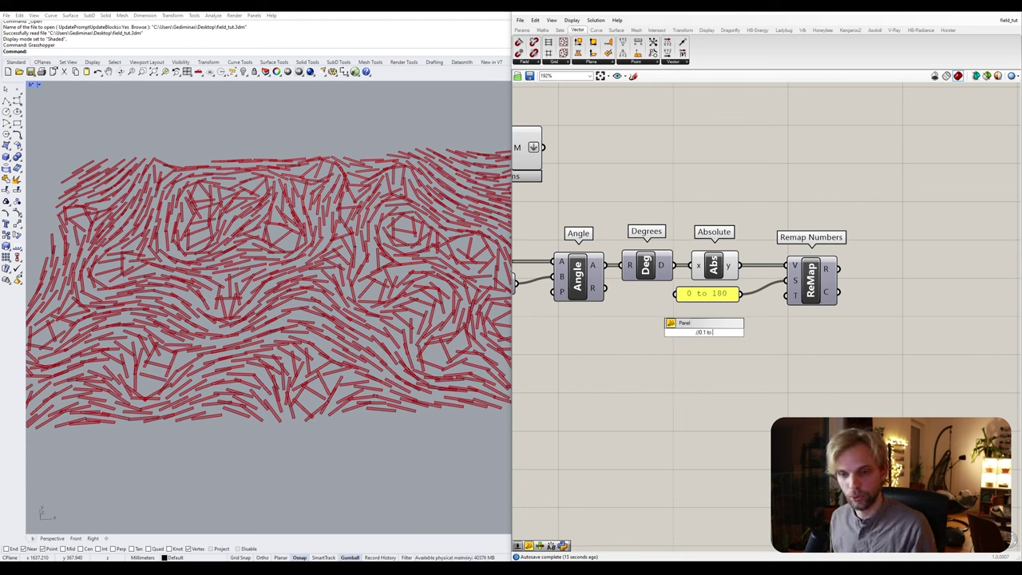
pyautogui.write(' 10')
pyautogui.press('Return')
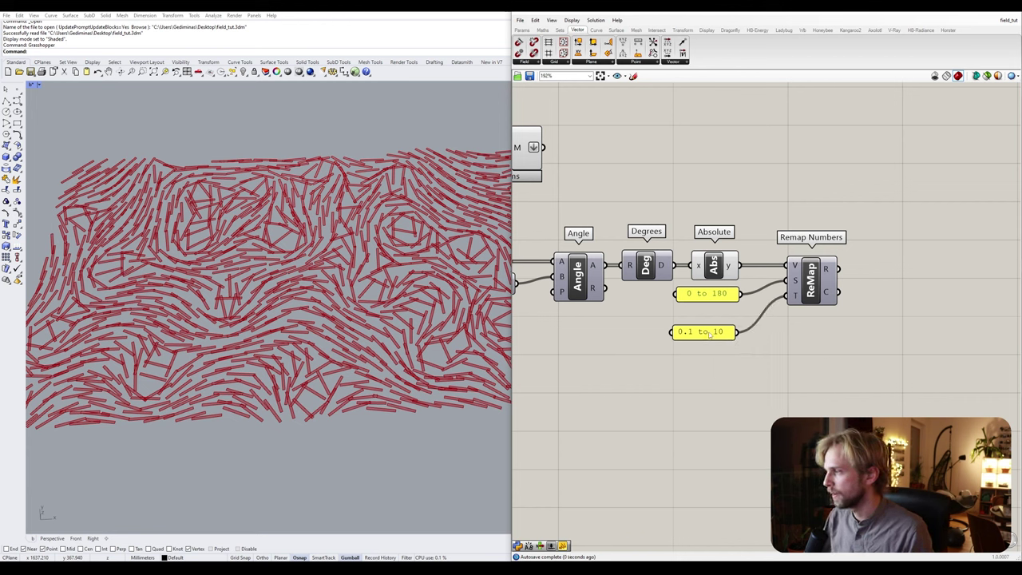
pyautogui.moveTo(709, 334); pyautogui.dragTo(718, 314)
pyautogui.click(720, 351)
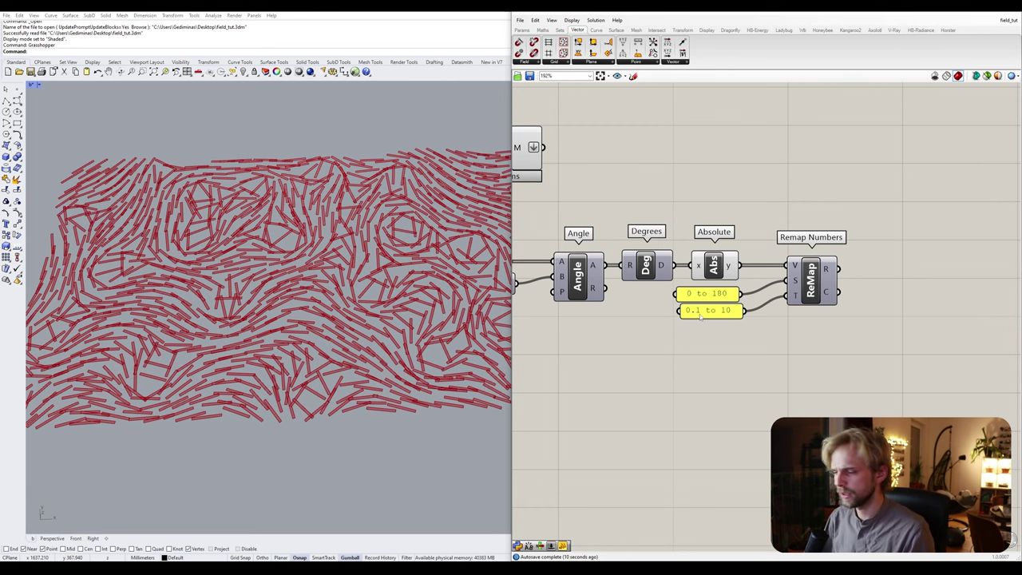
# - Move the Simple Mesh component along its row so it sits directly above Remap Numbers
pyautogui.scroll(-2, 701, 316)
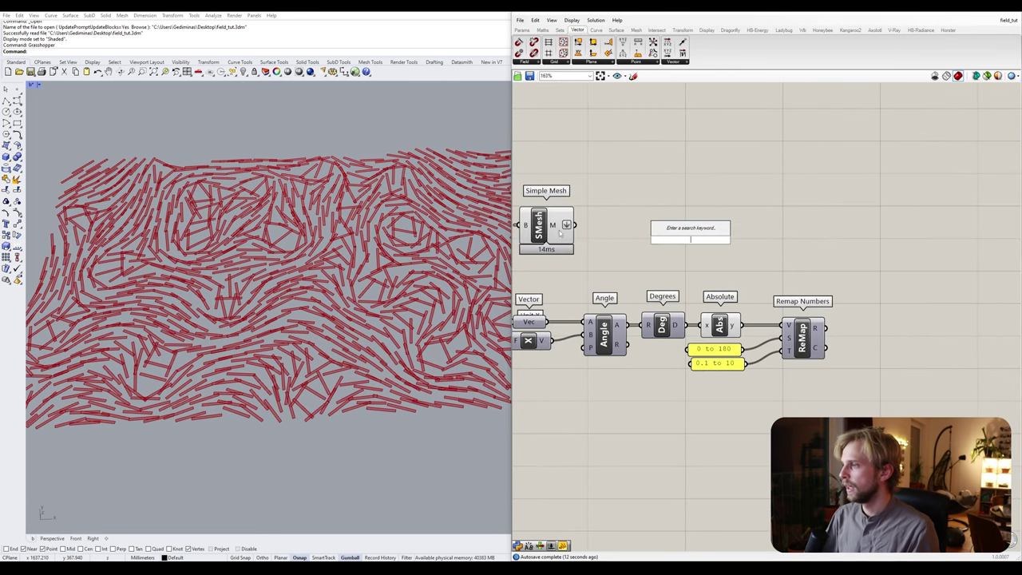
pyautogui.moveTo(551, 228); pyautogui.dragTo(803, 227)
pyautogui.moveTo(832, 269); pyautogui.dragTo(805, 266, button='right')
pyautogui.click(805, 265)
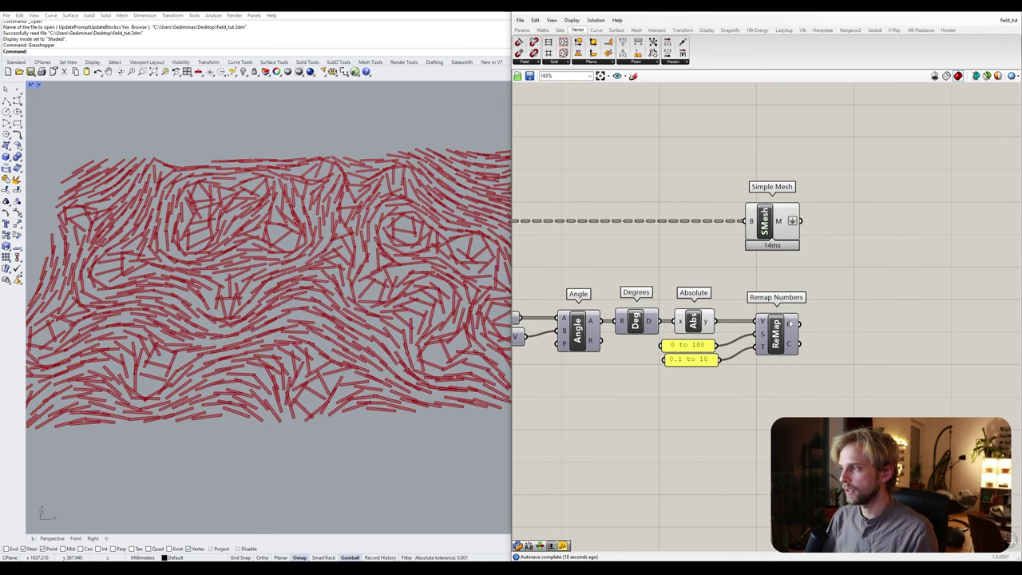
# - Add Weaverbird's Mesh Thicken component to the right of Simple Mesh and Remap Numbers
pyautogui.moveTo(789, 323)
pyautogui.moveTo(789, 323); pyautogui.dragTo(619, 315, button='right')
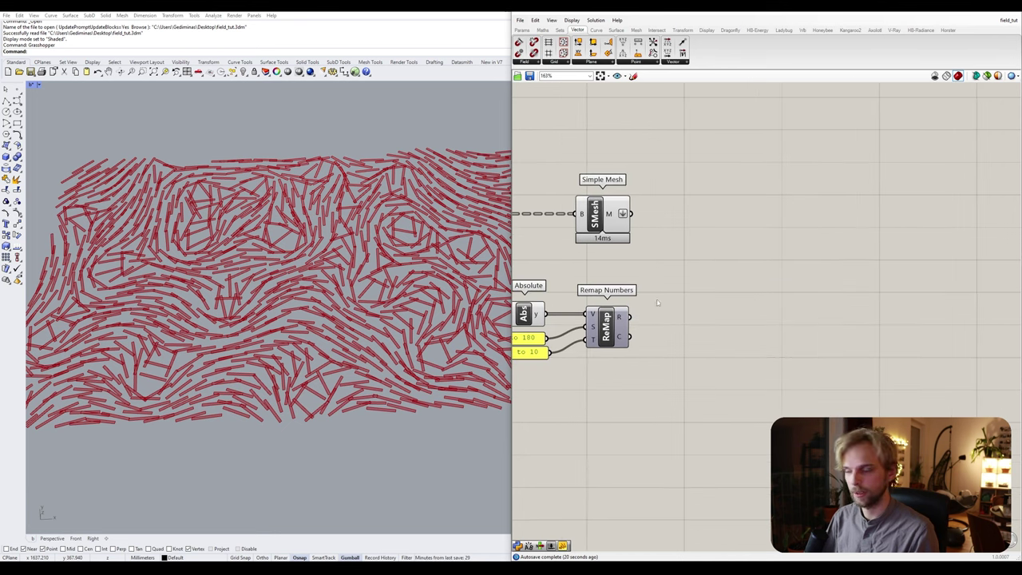
pyautogui.doubleClick(749, 272)
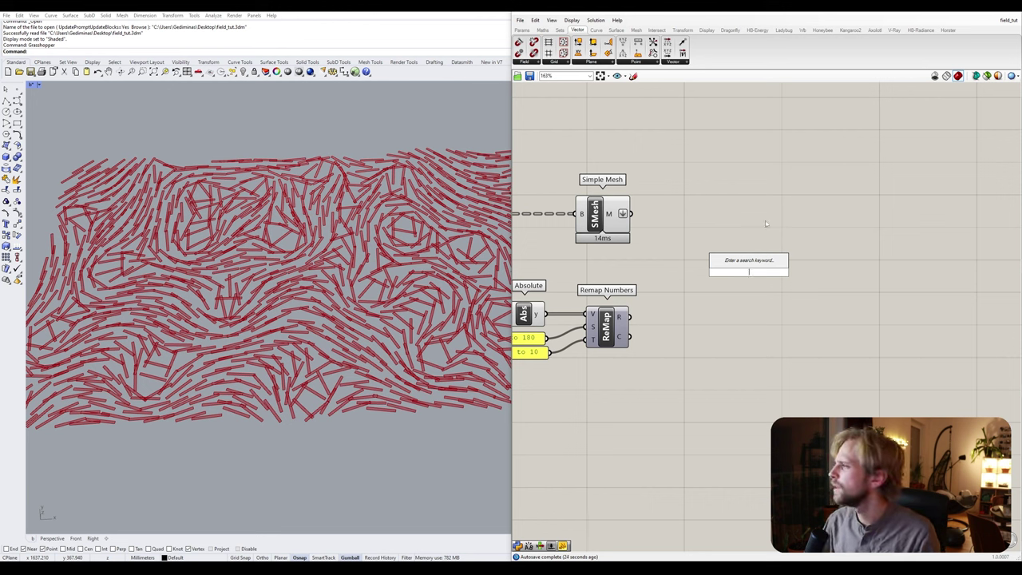
pyautogui.click(804, 29)
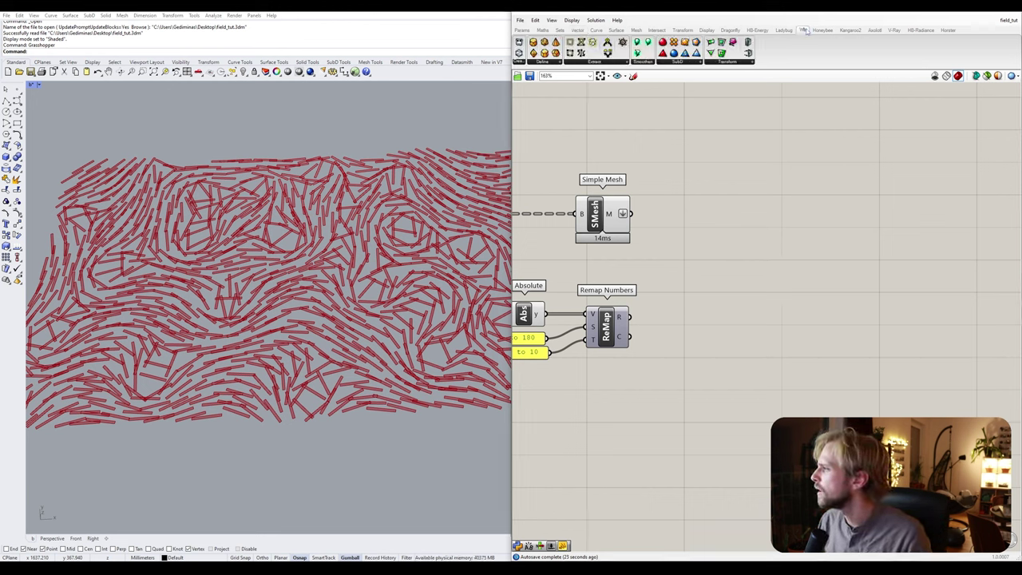
pyautogui.click(718, 64)
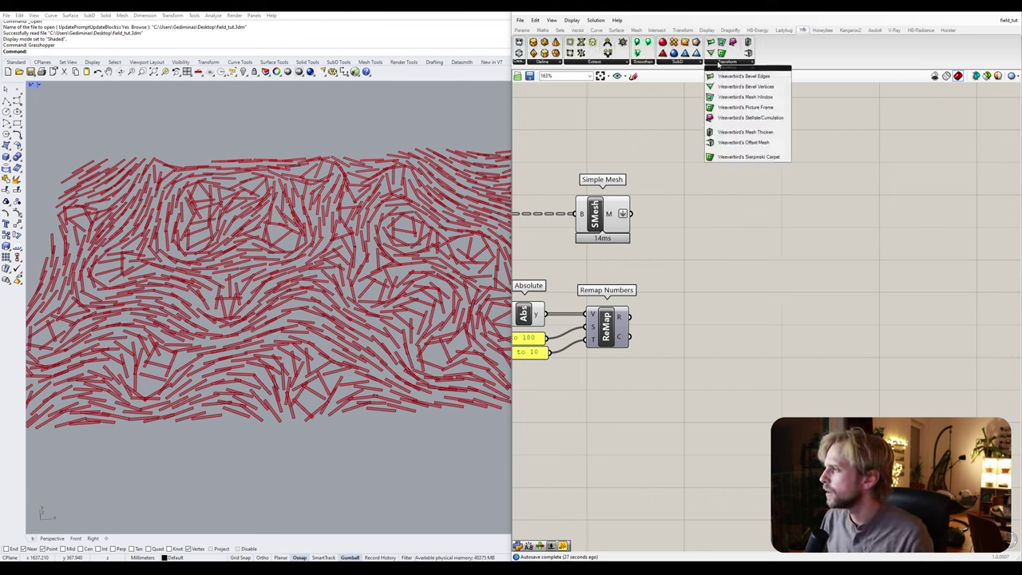
pyautogui.click(745, 131)
pyautogui.click(759, 275)
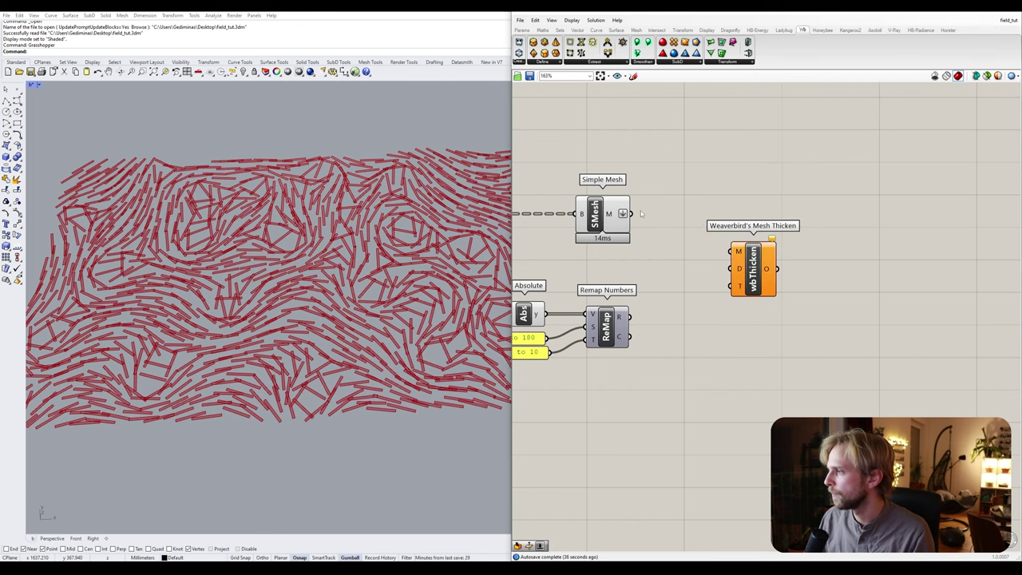
# - Wire Simple Mesh's output into Mesh Thicken's mesh input M and Remap Numbers' mapped output R into its distance input D
pyautogui.moveTo(632, 213); pyautogui.dragTo(730, 252)
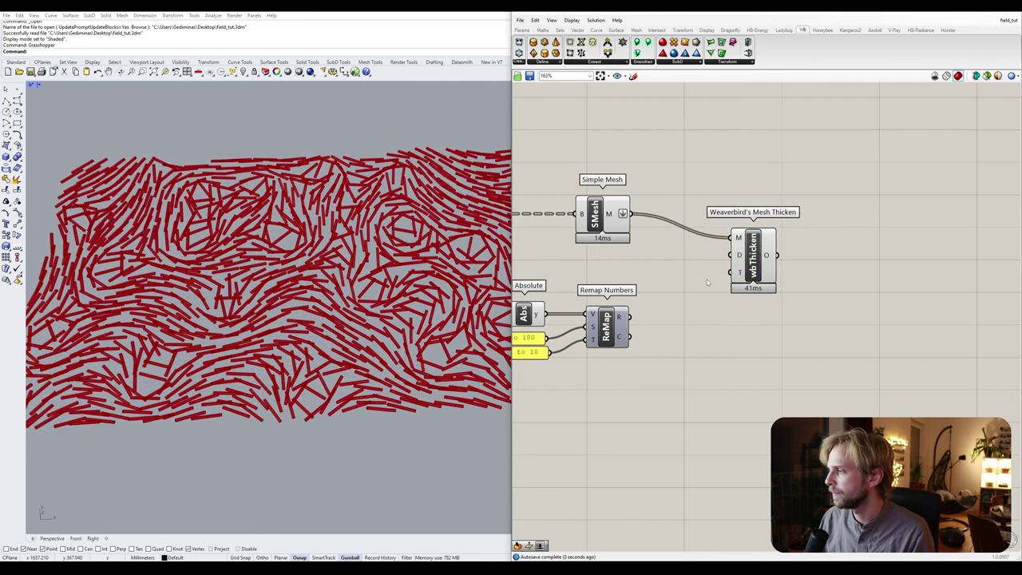
pyautogui.moveTo(737, 257)
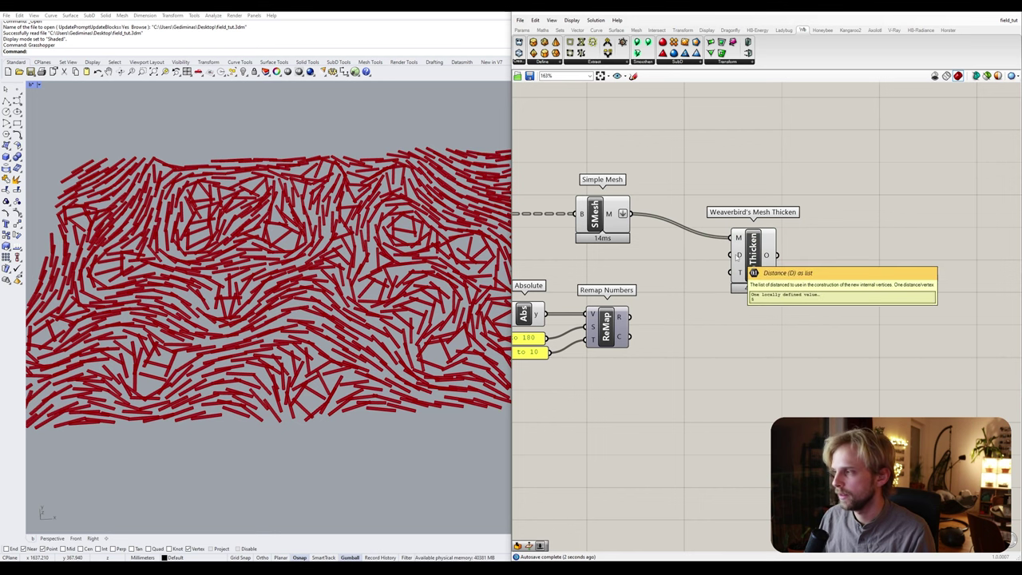
pyautogui.moveTo(631, 319); pyautogui.dragTo(750, 251)
pyautogui.click(688, 342)
pyautogui.moveTo(688, 342); pyautogui.dragTo(747, 327, button='right')
# - Turn off the viewport preview of Simple Mesh and the neighbouring components that feed Mesh Thicken
pyautogui.moveTo(750, 392); pyautogui.dragTo(530, 169)
pyautogui.middleClick(573, 170)
pyautogui.click(598, 146)
pyautogui.click(721, 155)
pyautogui.moveTo(791, 182); pyautogui.dragTo(691, 173, button='right')
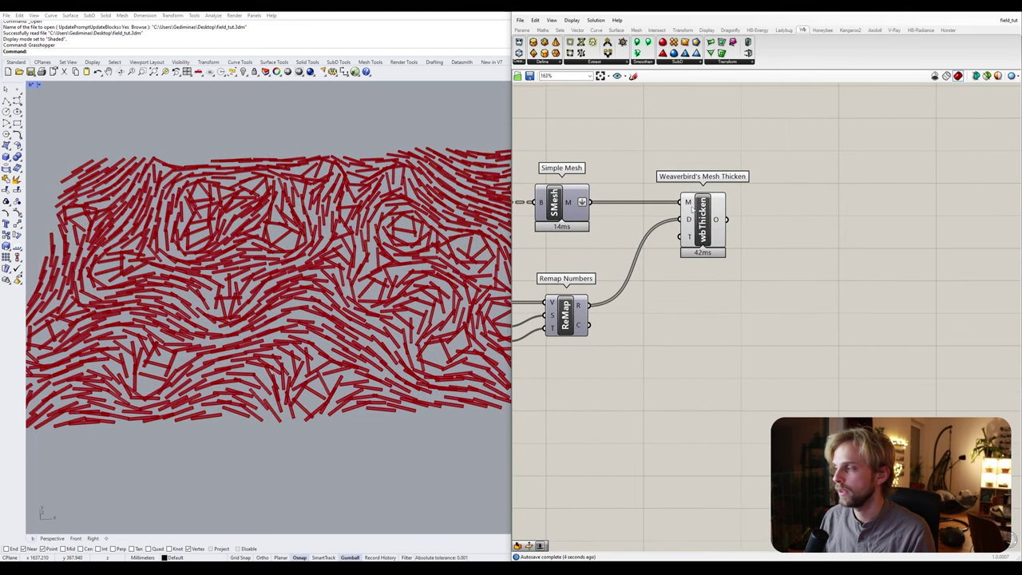
# - Add a Custom Preview component beside Mesh Thicken and wire Mesh Thicken's output O into its geometry input G
pyautogui.scroll(2, 691, 174)
pyautogui.doubleClick(835, 249)
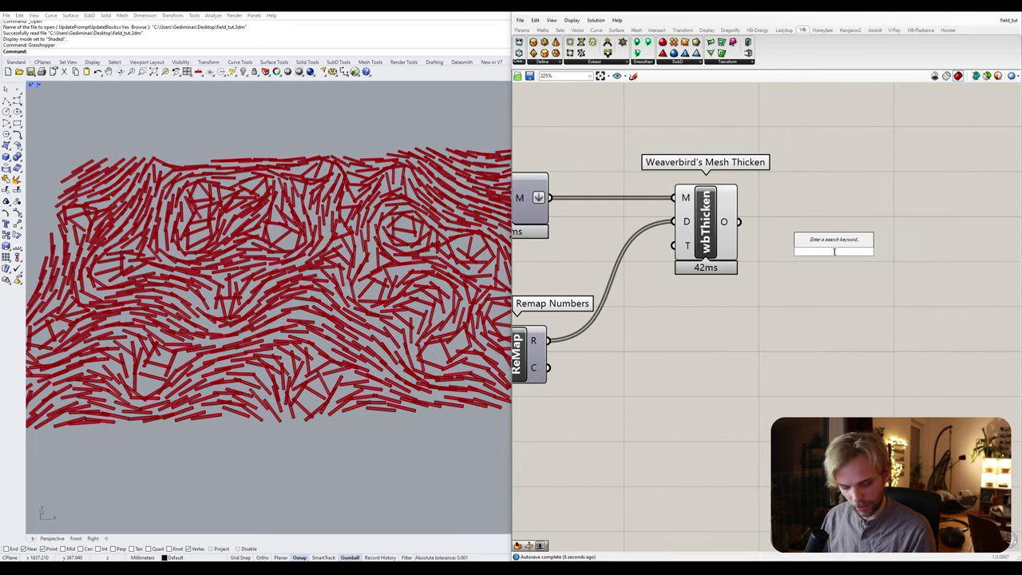
pyautogui.write('custom')
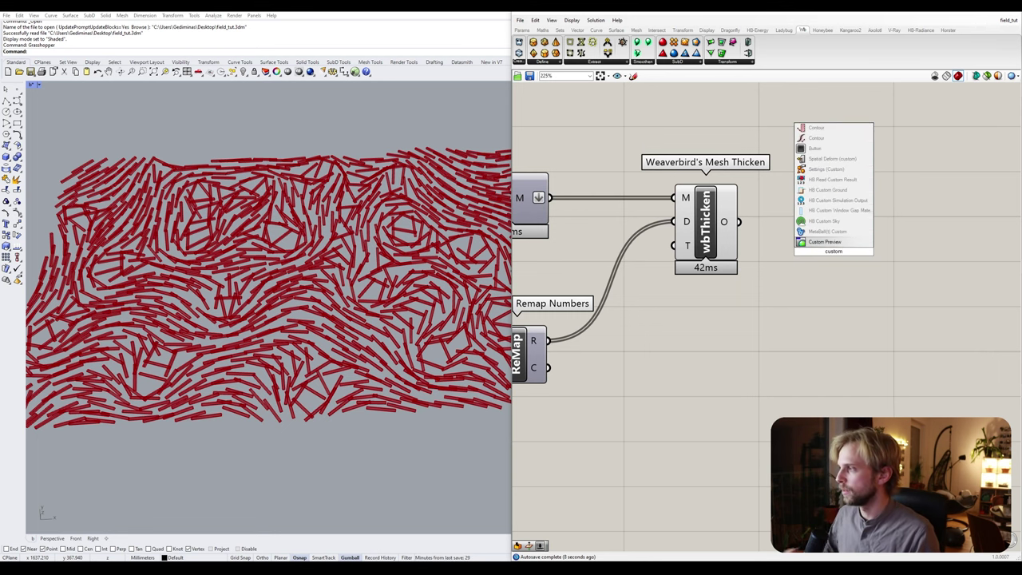
pyautogui.click(825, 241)
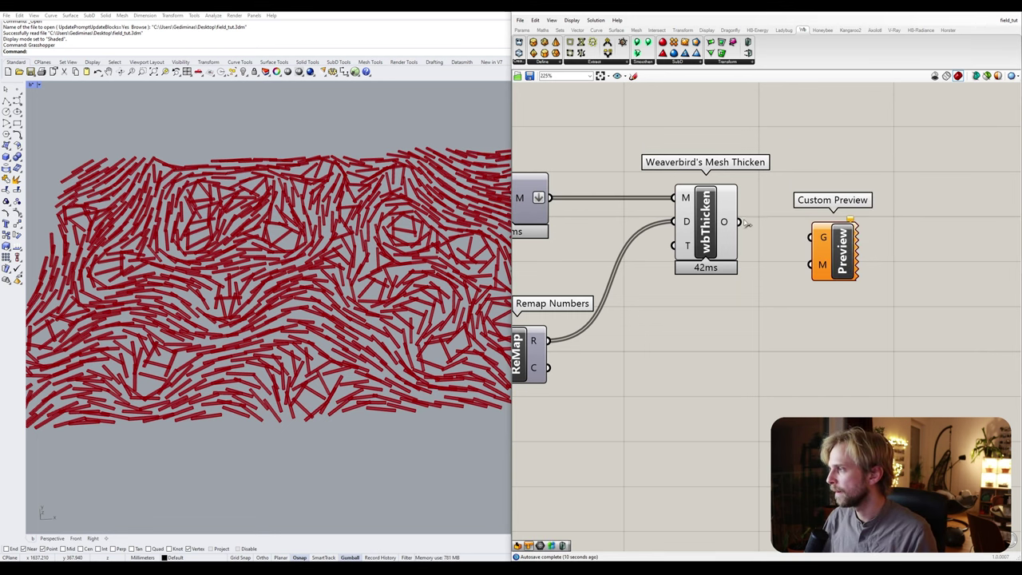
pyautogui.moveTo(739, 222); pyautogui.dragTo(816, 238)
# - Turn off Mesh Thicken's own viewport preview, leaving the display to Custom Preview
pyautogui.click(722, 237)
pyautogui.middleClick(721, 236)
pyautogui.click(746, 210)
pyautogui.click(747, 211)
# - Examine the thickened strips in the Rhino viewport, up close and at a low angle from the side
pyautogui.scroll(5, 381, 299)
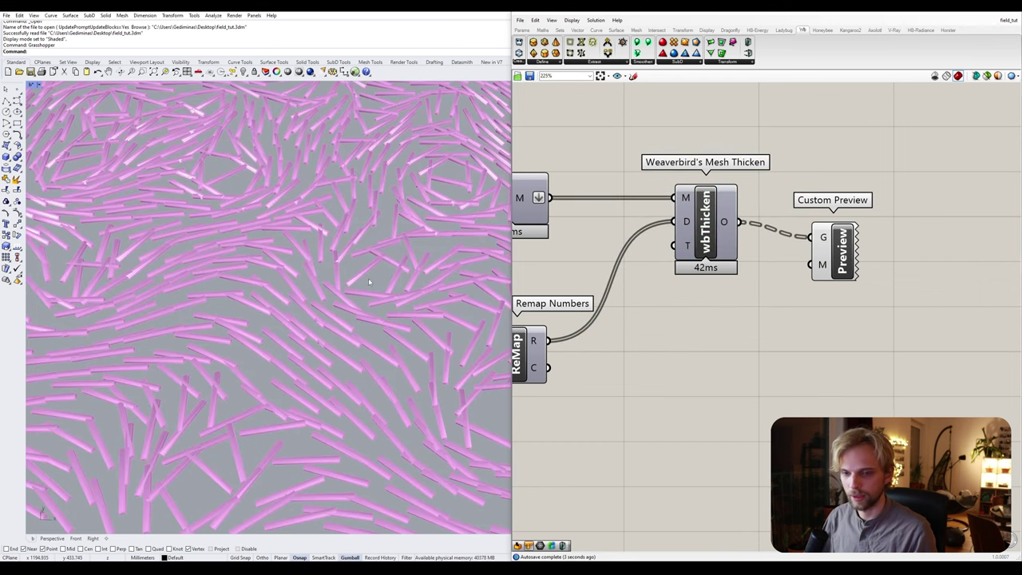
pyautogui.scroll(4, 272, 328)
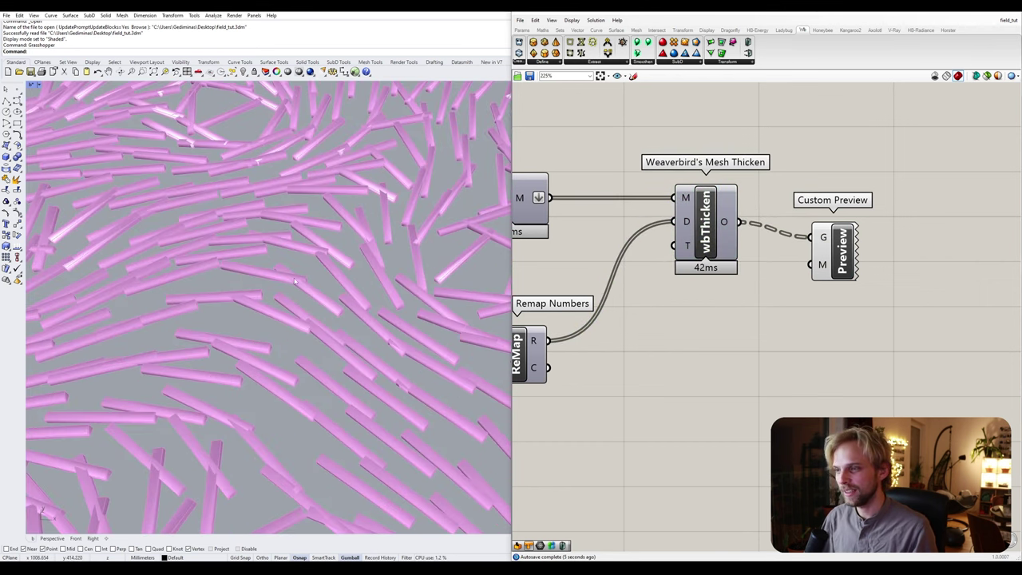
pyautogui.scroll(-8, 268, 312)
pyautogui.moveTo(268, 312); pyautogui.dragTo(279, 375, button='right')
pyautogui.scroll(4, 279, 233)
pyautogui.moveTo(268, 257); pyautogui.dragTo(378, 211, button='right')
pyautogui.scroll(5, 368, 213)
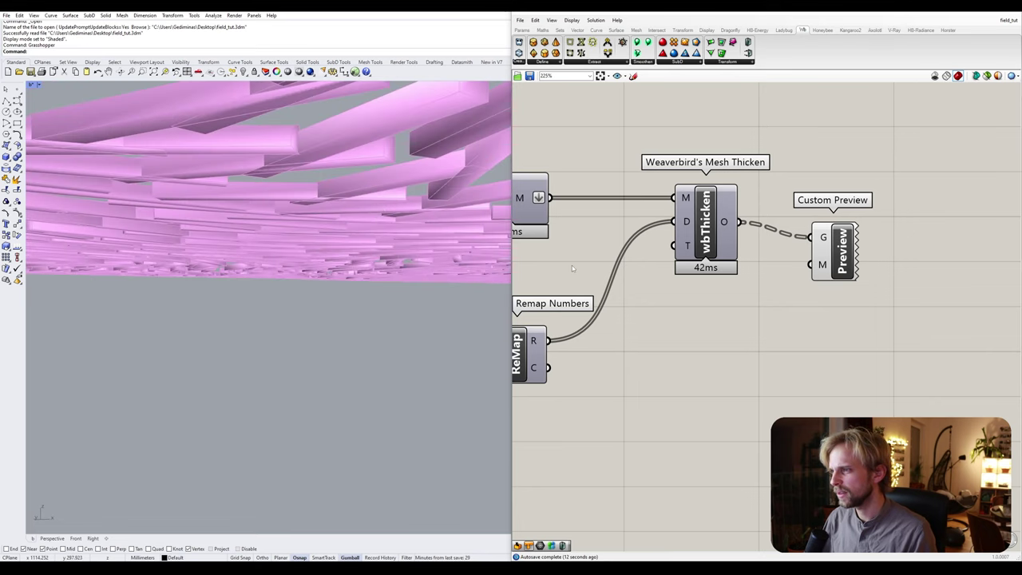
pyautogui.moveTo(310, 208); pyautogui.dragTo(302, 234, button='right')
# - Set the panel feeding Remap Numbers' target input T to "0.1 to 100"
pyautogui.moveTo(559, 347); pyautogui.dragTo(816, 289, button='right')
pyautogui.scroll(-1, 816, 289)
pyautogui.scroll(3, 693, 312)
pyautogui.doubleClick(708, 335)
pyautogui.write('0.1 to 100')
pyautogui.click(737, 400)
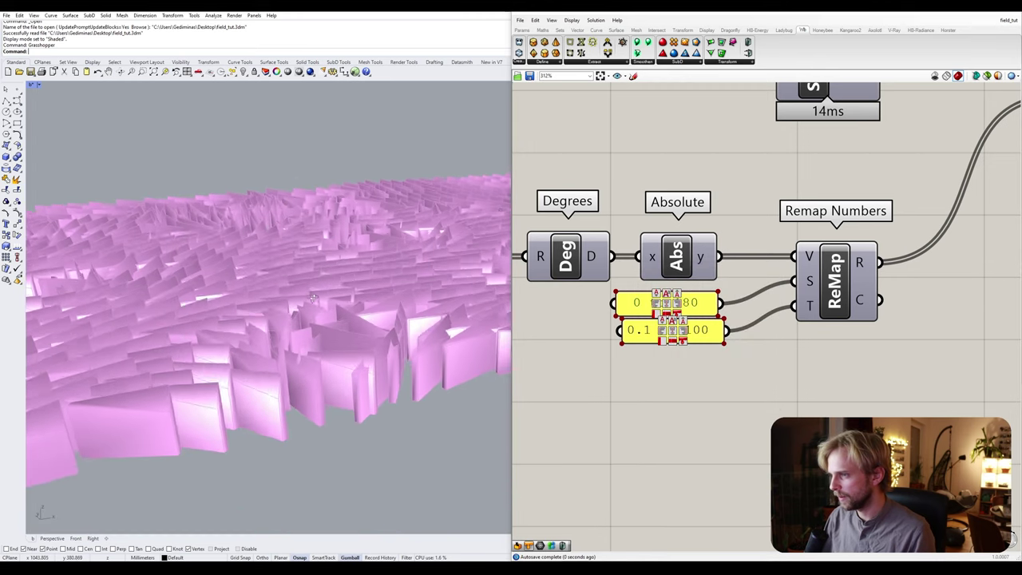
# - Examine the exaggerated strip thickness from above and from the side, and check the flatten setting on Simple Mesh's output
pyautogui.moveTo(263, 343); pyautogui.dragTo(268, 399, button='right')
pyautogui.scroll(8, 266, 400)
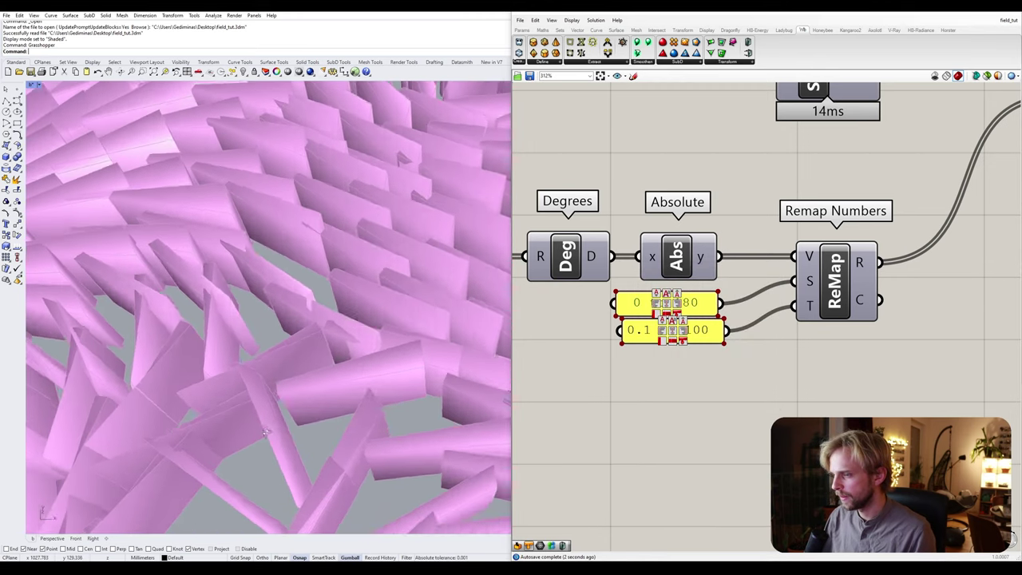
pyautogui.scroll(-10, 268, 402)
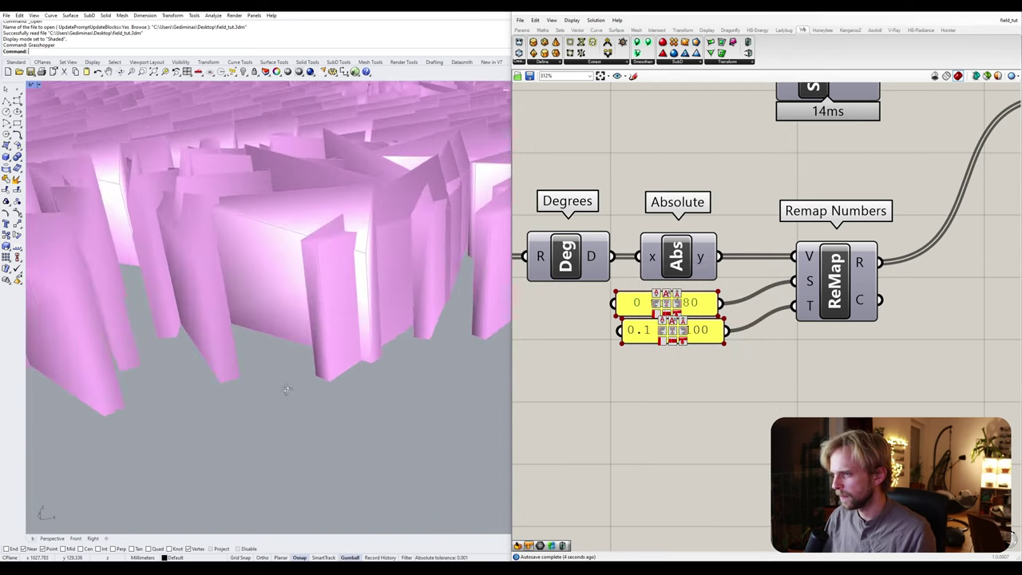
pyautogui.moveTo(308, 467); pyautogui.dragTo(326, 319, button='right')
pyautogui.scroll(-3, 798, 233)
pyautogui.moveTo(878, 202); pyautogui.dragTo(772, 292, button='right')
pyautogui.scroll(2, 794, 239)
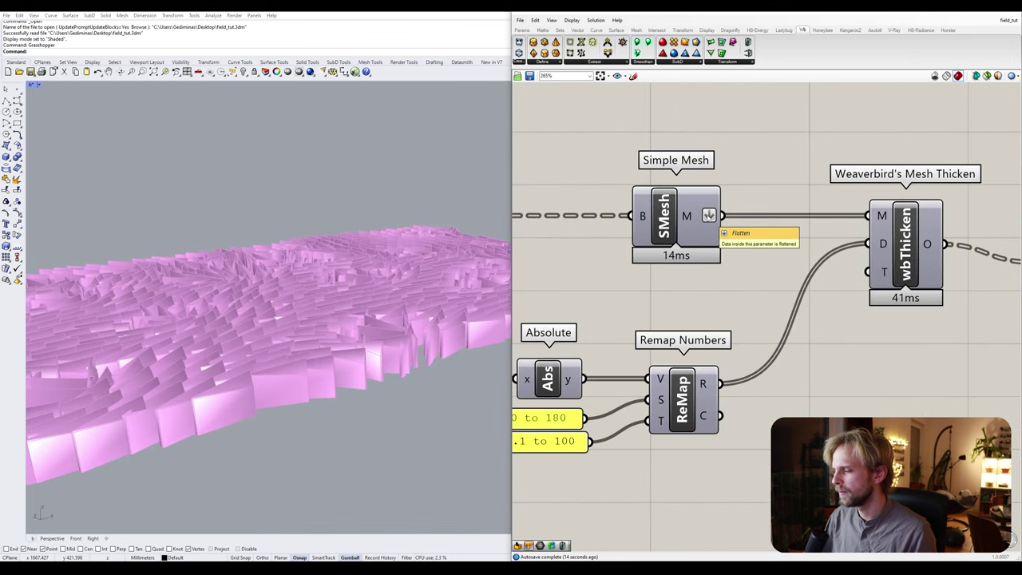
pyautogui.scroll(-2, 796, 205)
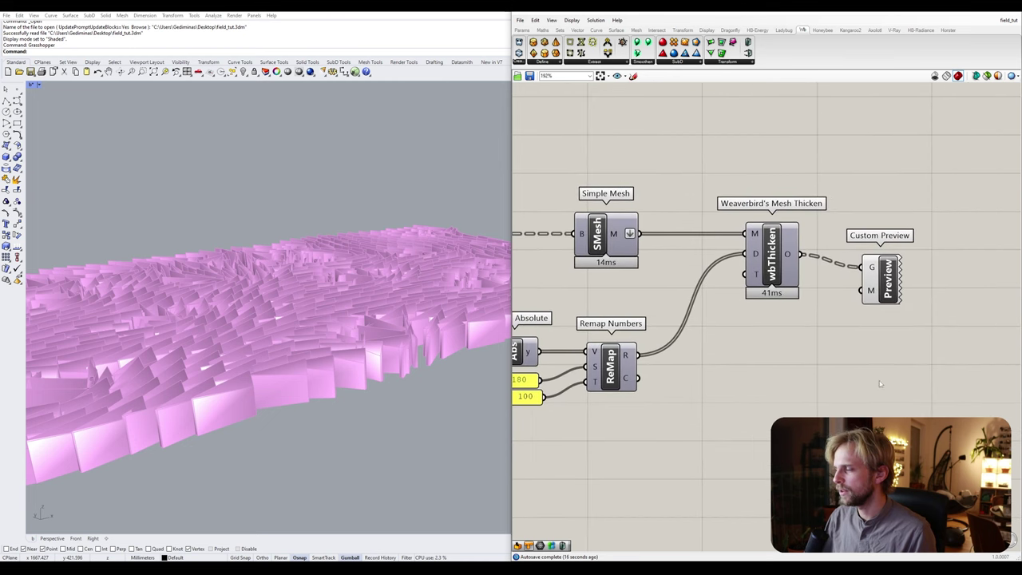
# - Move Mesh Thicken and Custom Preview together farther away from Simple Mesh
pyautogui.moveTo(1010, 426); pyautogui.dragTo(791, 201)
pyautogui.moveTo(786, 248); pyautogui.dragTo(872, 248)
pyautogui.click(664, 192)
pyautogui.scroll(1, 626, 204)
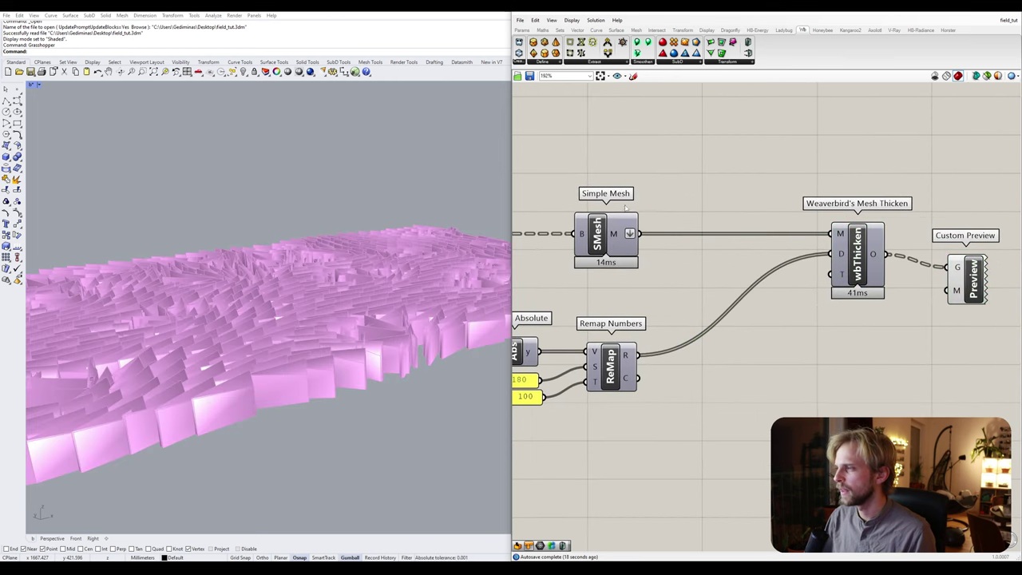
# - Inspect the thickness pattern across the strips and compare the new definition with the reference definition in the purple group
pyautogui.scroll(1, 627, 209)
pyautogui.moveTo(335, 312); pyautogui.dragTo(269, 327, button='right')
pyautogui.scroll(8, 272, 308)
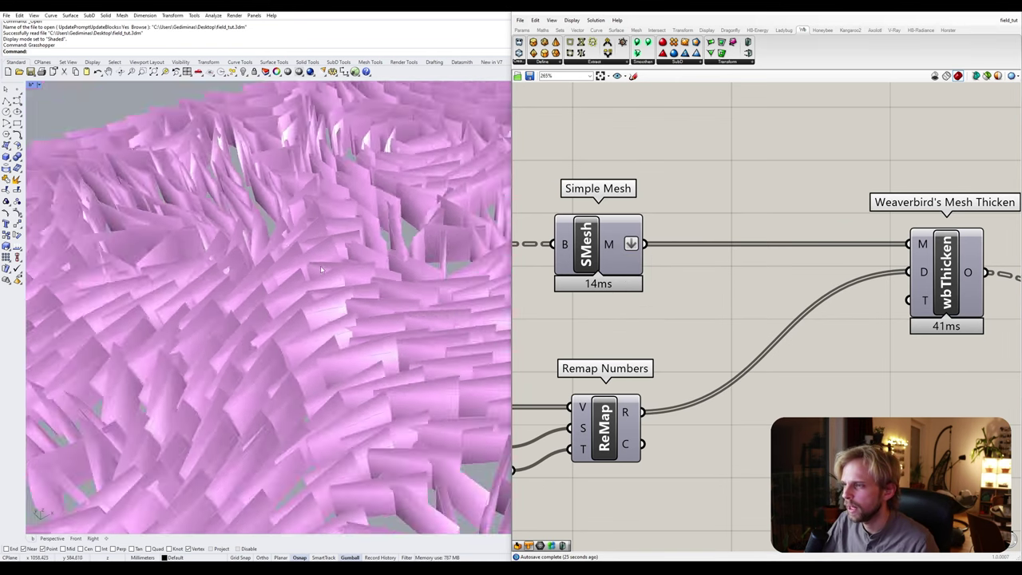
pyautogui.scroll(-5, 321, 269)
pyautogui.moveTo(690, 127); pyautogui.dragTo(708, 268, button='right')
pyautogui.scroll(-8, 708, 270)
pyautogui.moveTo(740, 168); pyautogui.dragTo(828, 282, button='right')
pyautogui.scroll(5, 718, 268)
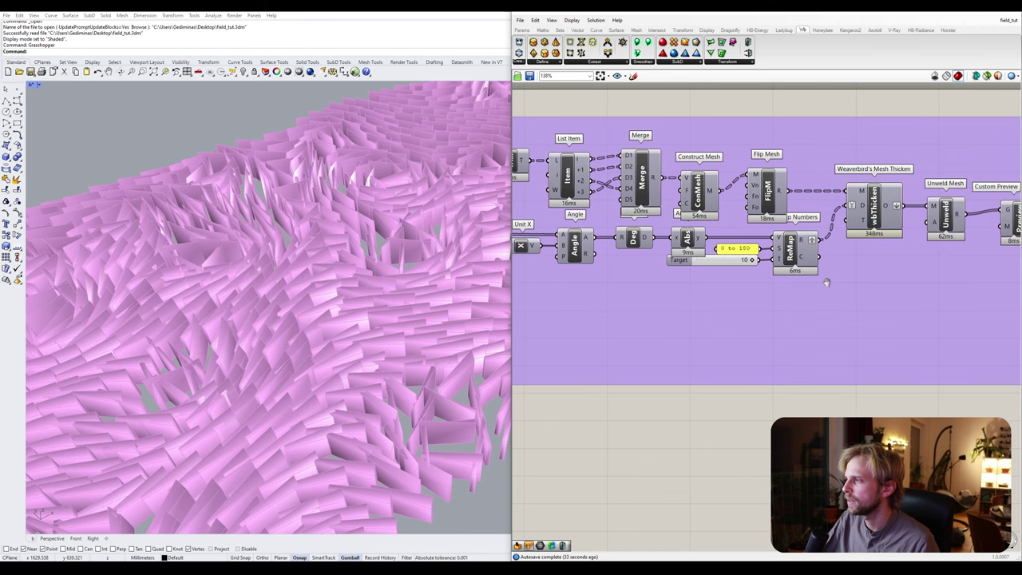
pyautogui.scroll(-3, 782, 282)
pyautogui.scroll(-2, 760, 284)
pyautogui.moveTo(761, 284); pyautogui.dragTo(788, 162, button='right')
pyautogui.moveTo(399, 320); pyautogui.dragTo(376, 308, button='right')
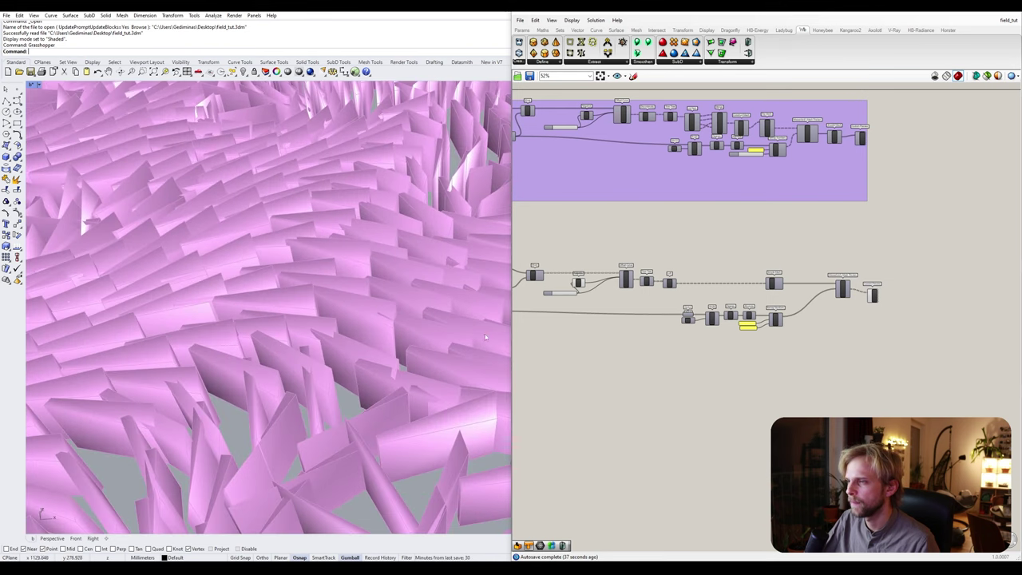
pyautogui.scroll(5, 721, 184)
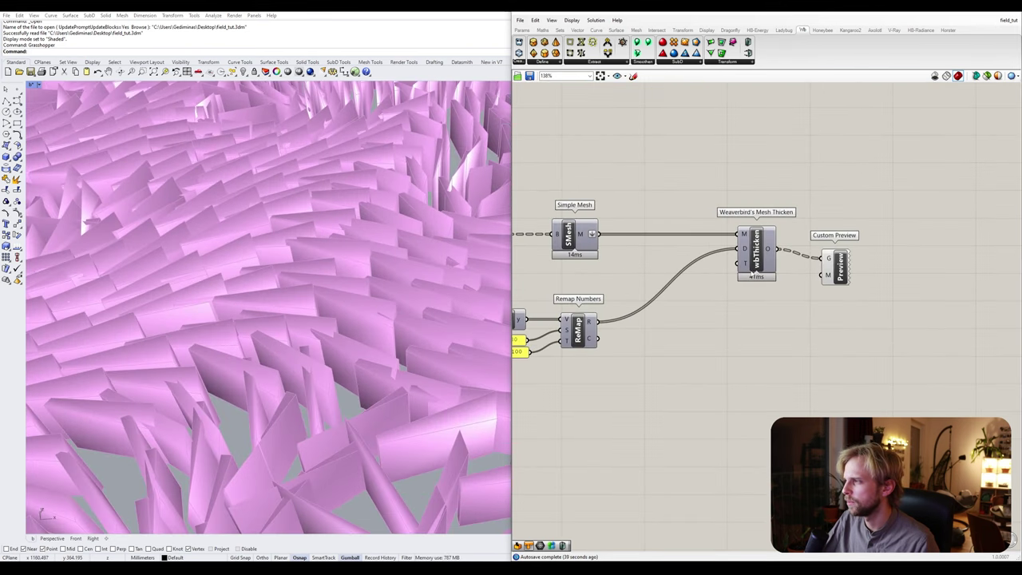
pyautogui.moveTo(655, 312); pyautogui.dragTo(682, 297, button='right')
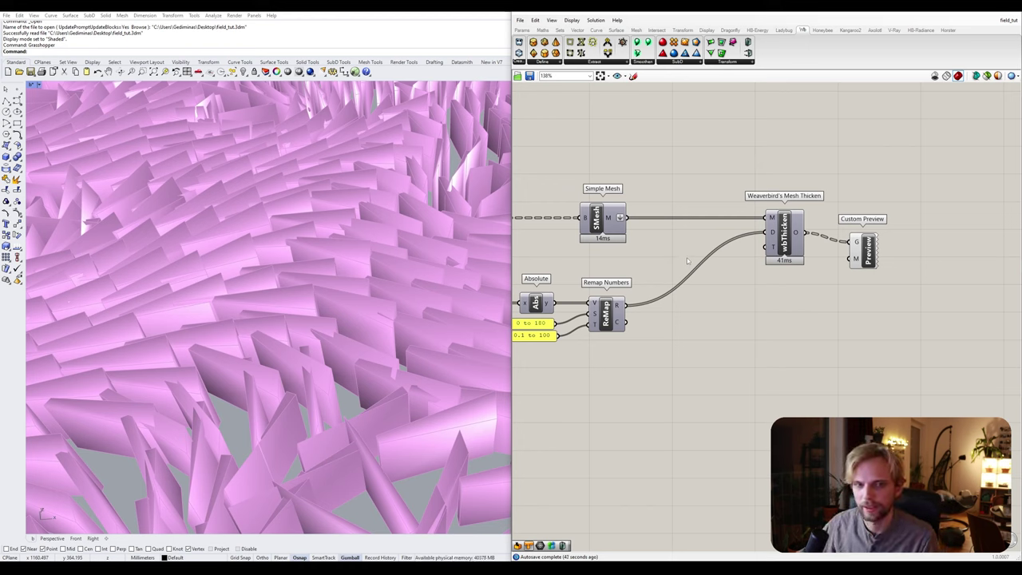
# - Move Mesh Thicken back closer to Simple Mesh and switch Simple Mesh's output M from Flatten to Graft
pyautogui.moveTo(789, 246); pyautogui.dragTo(729, 248)
pyautogui.click(725, 299)
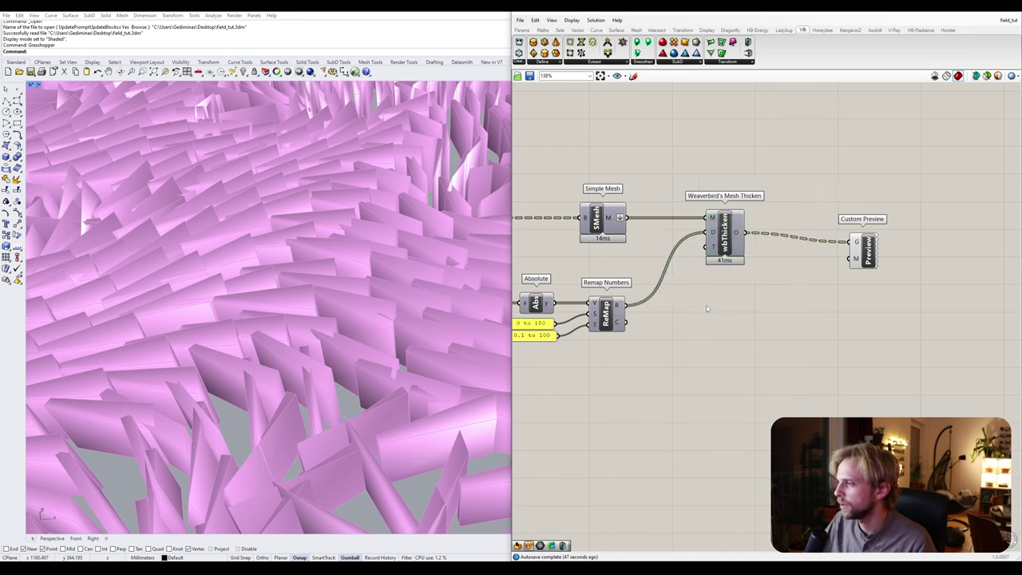
pyautogui.rightClick(619, 218)
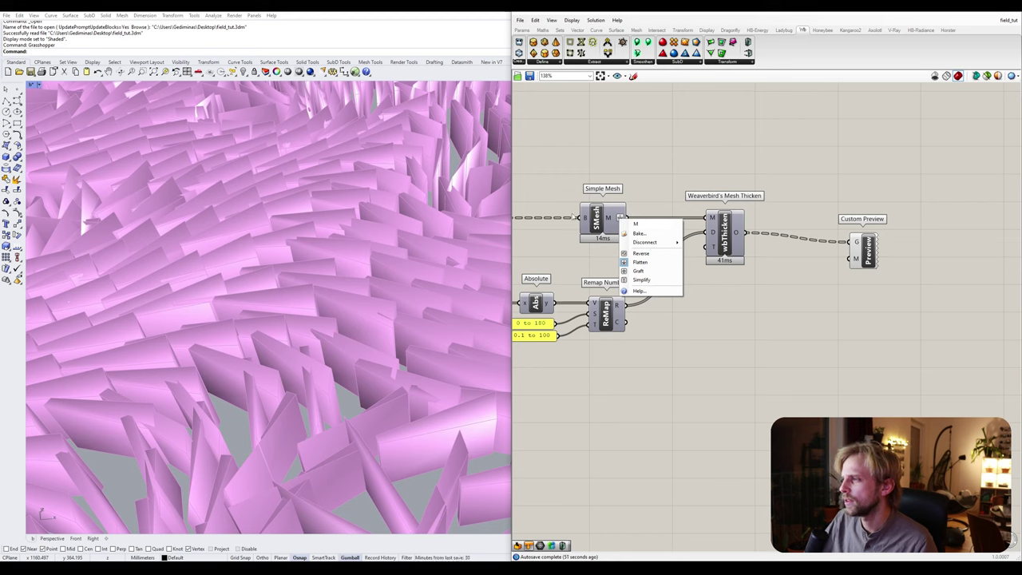
pyautogui.click(640, 262)
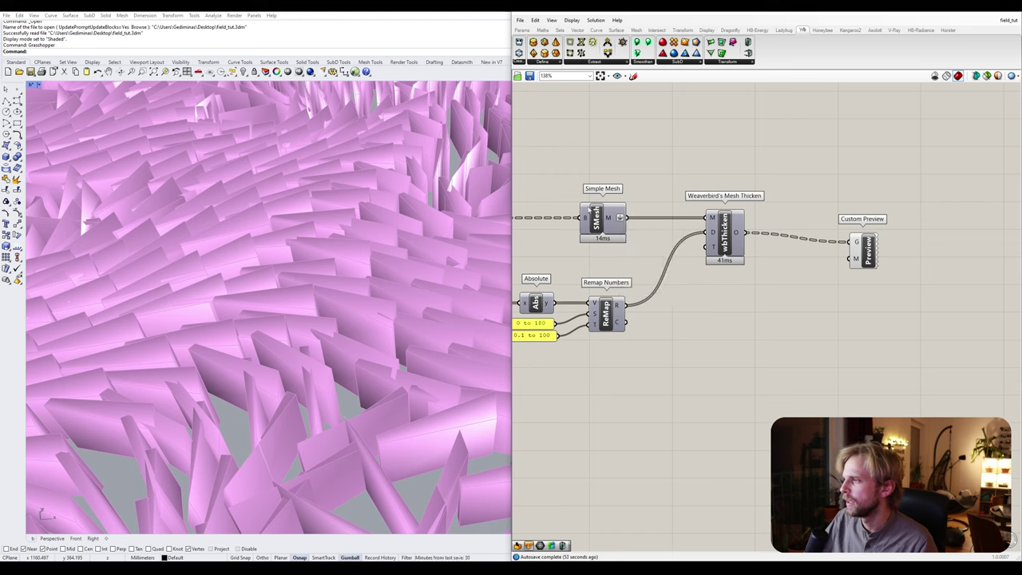
pyautogui.rightClick(620, 218)
pyautogui.click(634, 269)
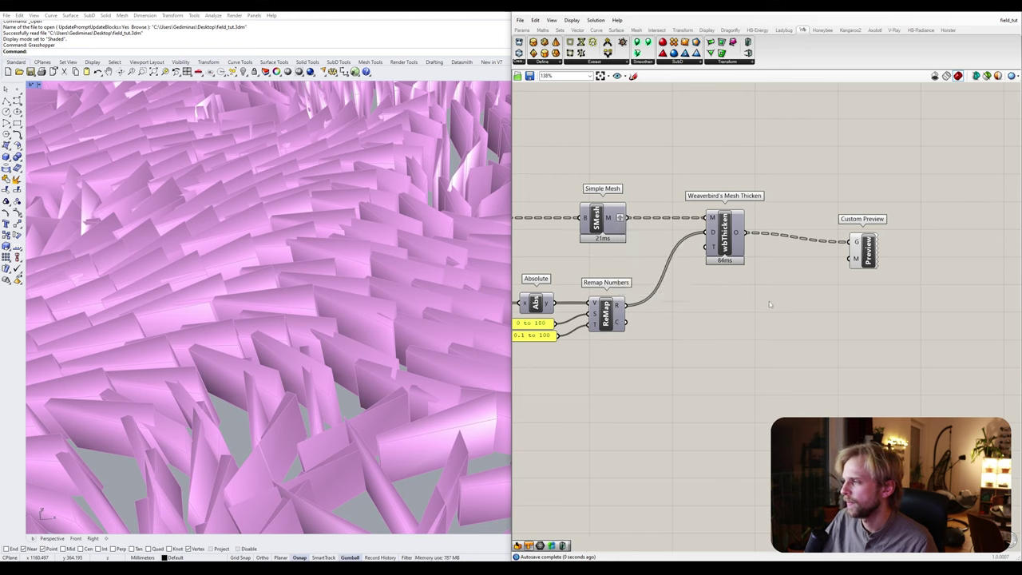
# - Graft Remap Numbers' mapped output R and inspect the resulting strip thicknesses in the Rhino viewport
pyautogui.moveTo(621, 309)
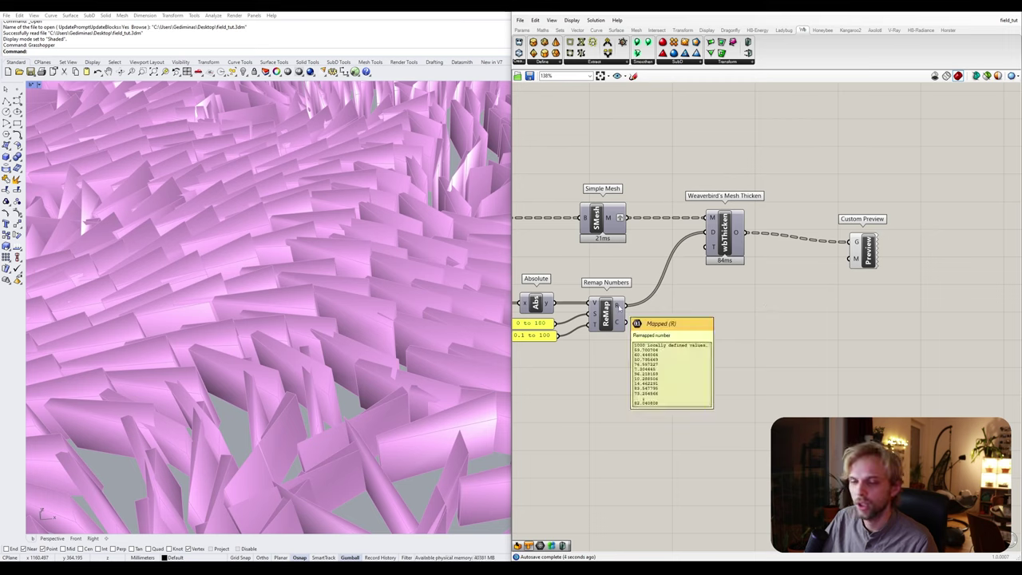
pyautogui.rightClick(621, 308)
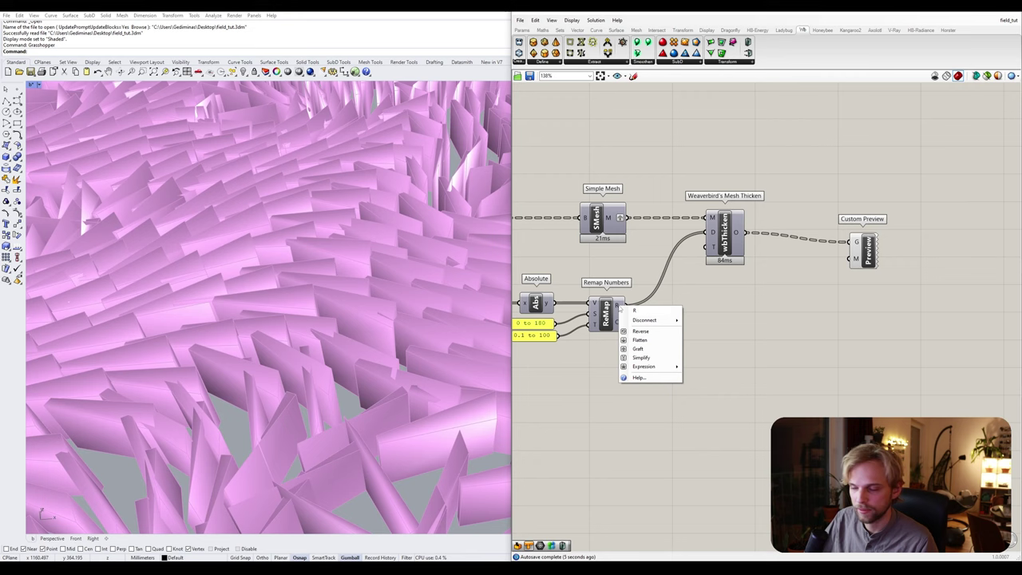
pyautogui.click(639, 349)
pyautogui.moveTo(408, 277); pyautogui.dragTo(360, 242, button='right')
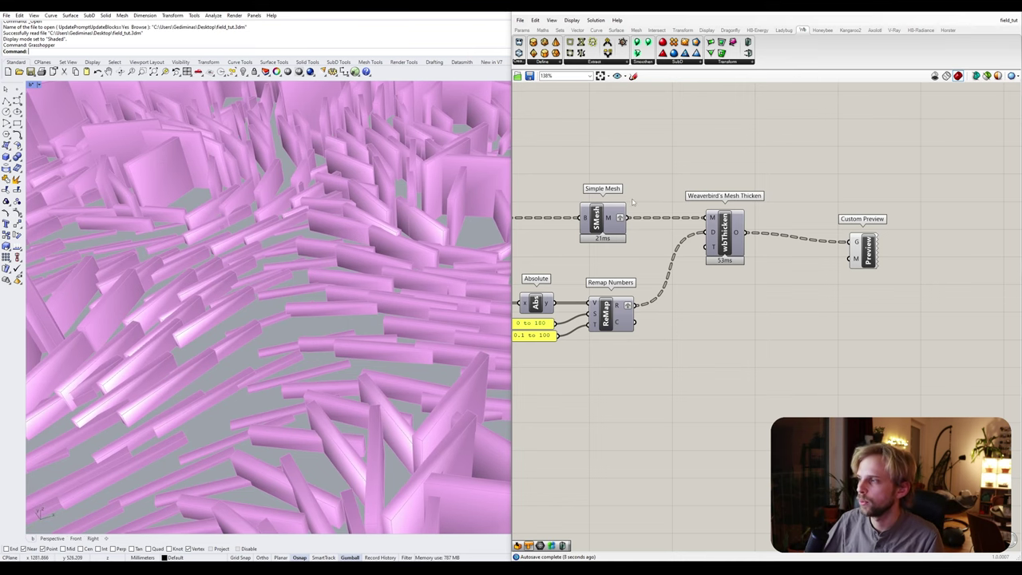
pyautogui.moveTo(618, 217)
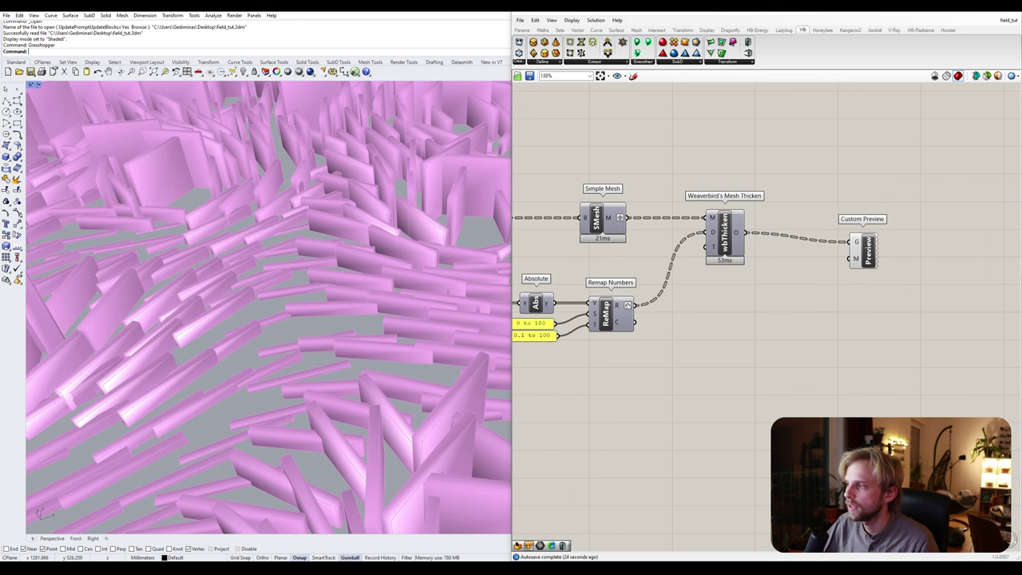
# - Move Mesh Thicken nearer to Simple Mesh, and shift Custom Preview farther away in line with Mesh Thicken's output
pyautogui.moveTo(706, 318)
pyautogui.mouseDown(button='right')
pyautogui.moveTo(816, 324)
pyautogui.moveTo(705, 318)
pyautogui.mouseUp(button='right')
pyautogui.scroll(-1, 809, 314)
pyautogui.scroll(2, 728, 279)
pyautogui.moveTo(711, 275); pyautogui.dragTo(669, 275)
pyautogui.click(755, 343)
pyautogui.moveTo(755, 343); pyautogui.dragTo(633, 356, button='right')
pyautogui.moveTo(747, 299); pyautogui.dragTo(818, 287)
pyautogui.click(652, 327)
pyautogui.moveTo(639, 330); pyautogui.dragTo(793, 329, button='right')
# - Set the target domain panel of Remap Numbers to "0.1 to 10" and check the strips in the Rhino viewport
pyautogui.scroll(-5, 343, 264)
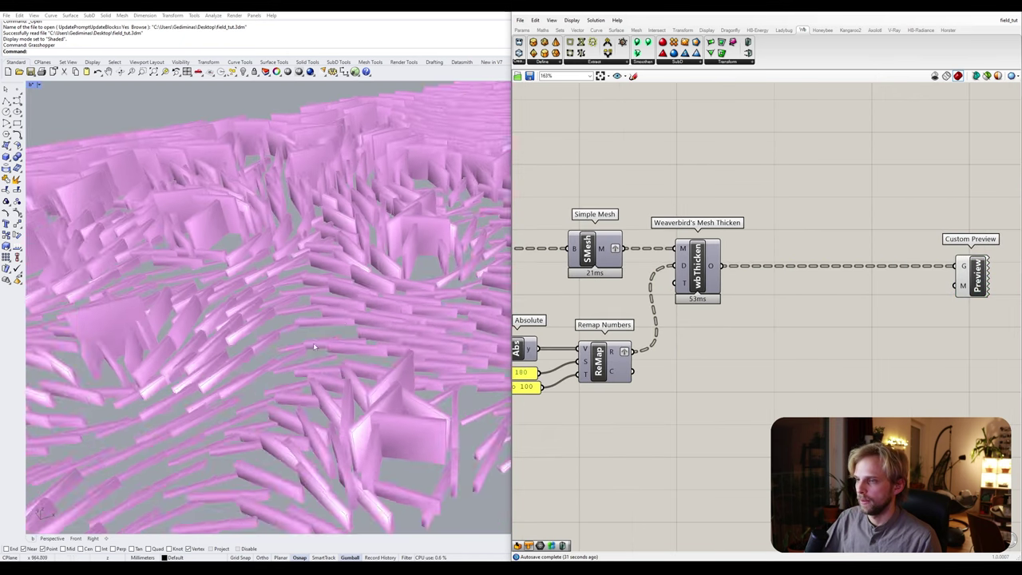
pyautogui.moveTo(344, 239); pyautogui.dragTo(343, 339, button='right')
pyautogui.moveTo(636, 398); pyautogui.dragTo(727, 372, button='right')
pyautogui.scroll(5, 639, 372)
pyautogui.doubleClick(657, 361)
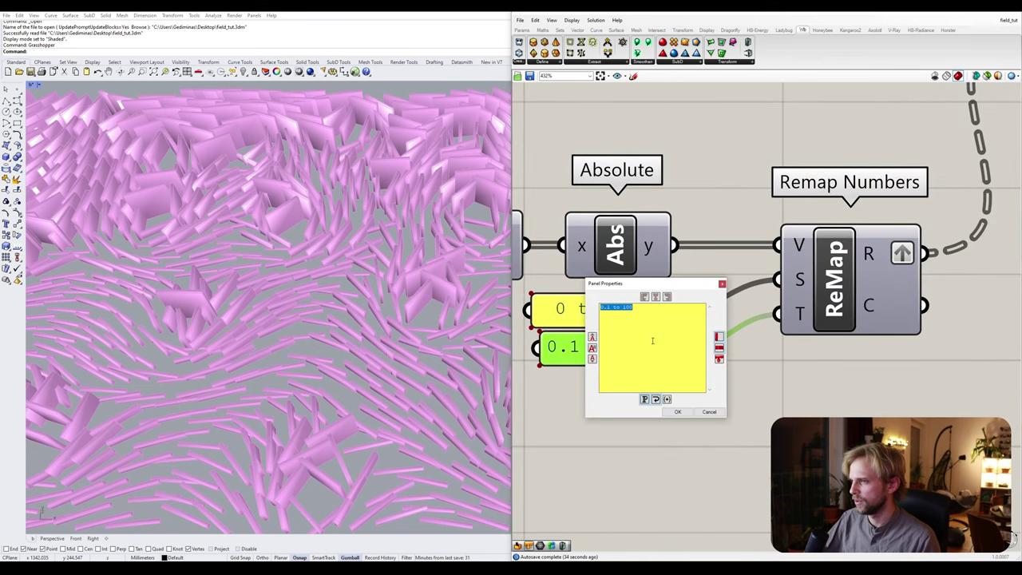
pyautogui.click(677, 411)
pyautogui.scroll(1, 619, 335)
pyautogui.scroll(2, 622, 339)
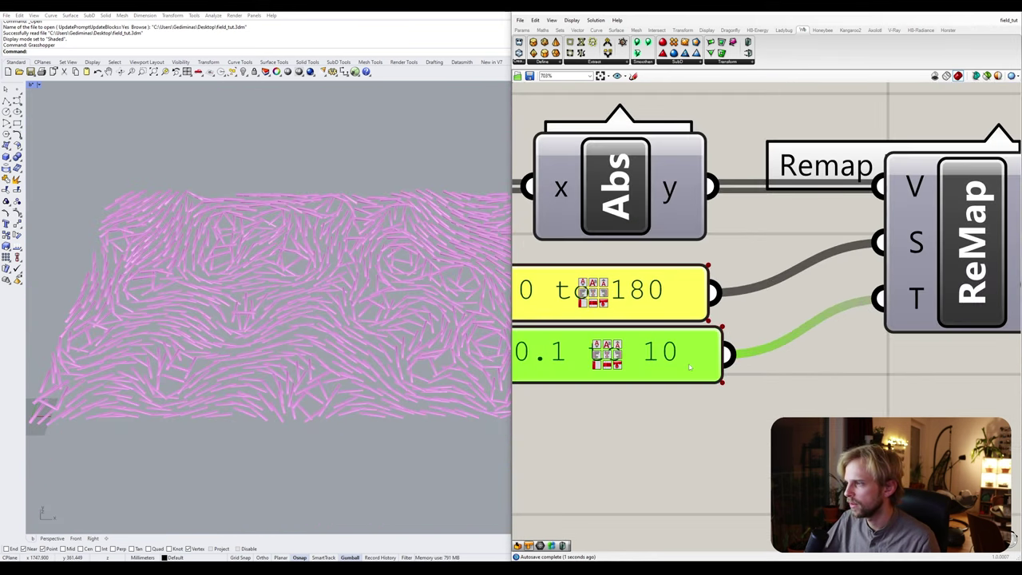
# - Set the target domain panel of Remap Numbers to "0.1 to 20"
pyautogui.doubleClick(680, 343)
pyautogui.click(680, 341)
pyautogui.press('BackSpace')
pyautogui.write('2')
pyautogui.click(717, 429)
pyautogui.scroll(-3, 711, 419)
pyautogui.scroll(2, 360, 319)
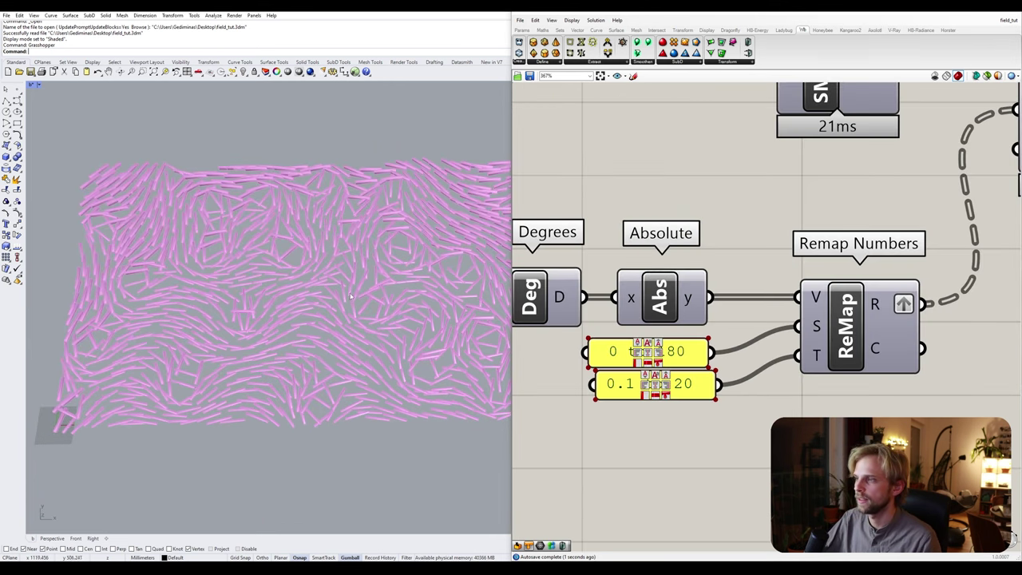
# - Add an Unweld Mesh component and wire it between Weaverbird's Mesh Thicken and Custom Preview, placing it beside Mesh Thicken
pyautogui.scroll(-4, 791, 279)
pyautogui.scroll(3, 791, 280)
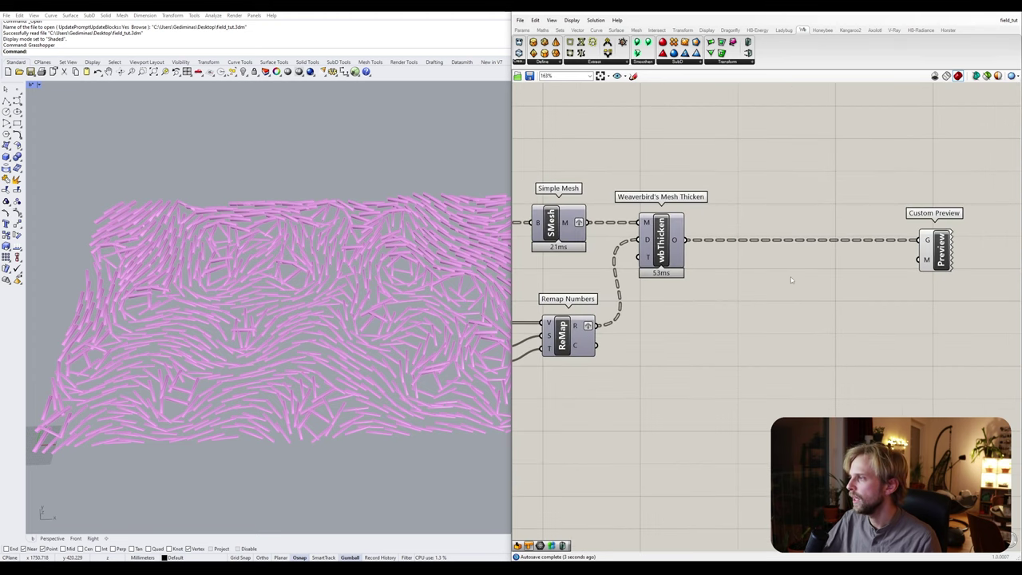
pyautogui.scroll(6, 391, 230)
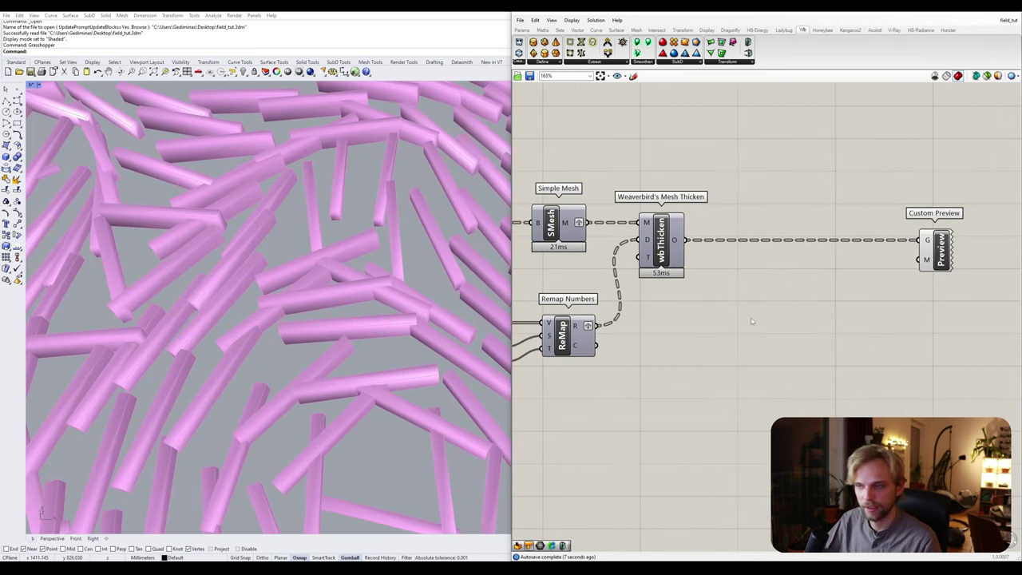
pyautogui.doubleClick(753, 321)
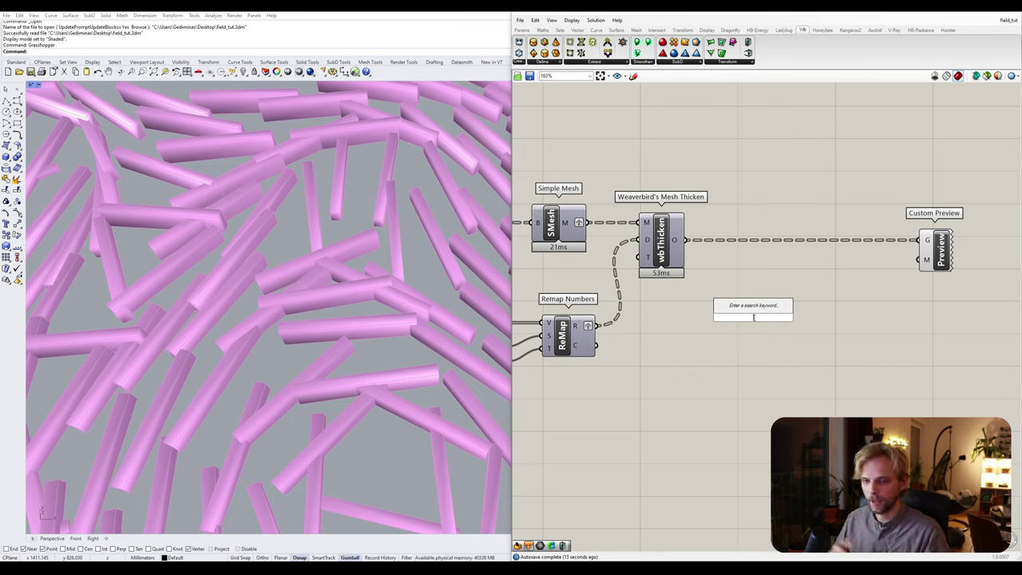
pyautogui.write('unwel')
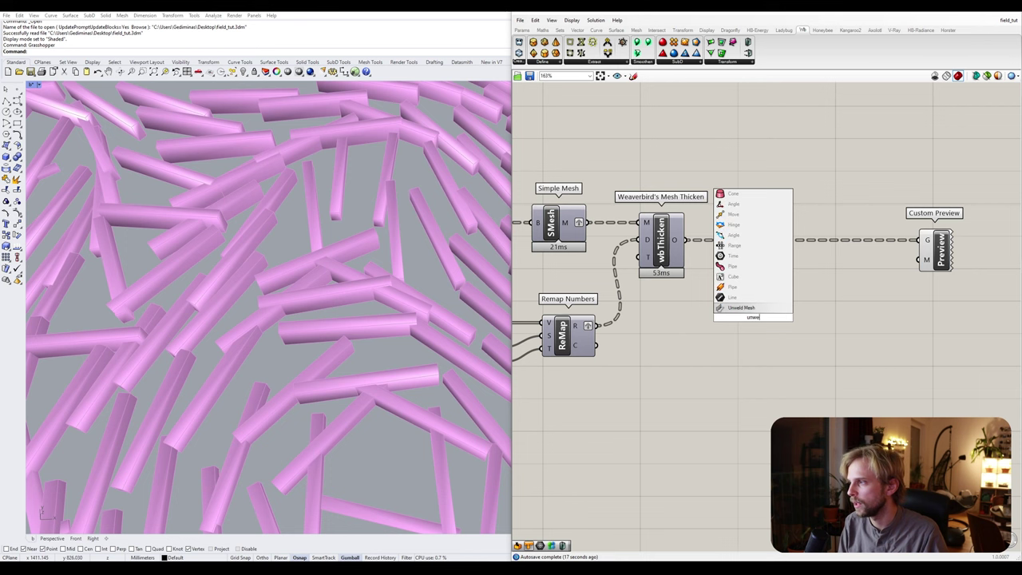
pyautogui.press('Return')
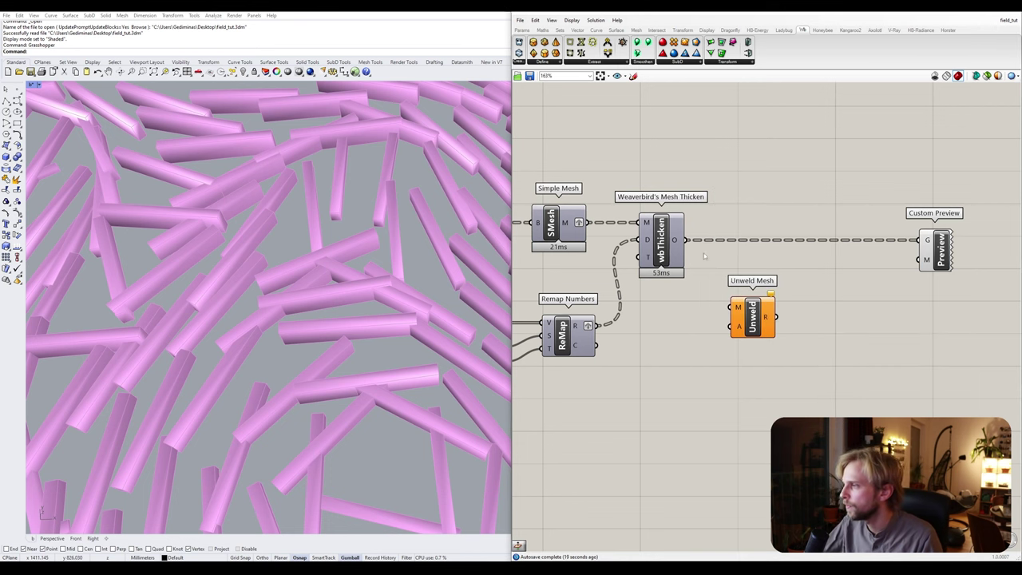
pyautogui.moveTo(686, 240); pyautogui.dragTo(918, 241)
pyautogui.moveTo(747, 326); pyautogui.dragTo(739, 259)
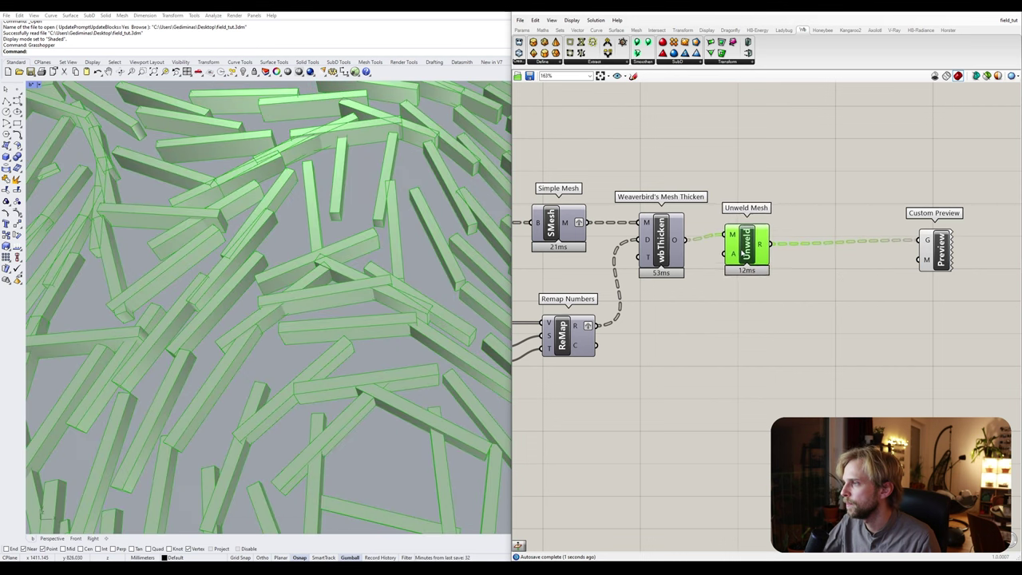
# - Turn off the preview of Unweld Mesh and inspect the sharp-edged strips in the Rhino viewport
pyautogui.middleClick(738, 256)
pyautogui.click(721, 240)
pyautogui.click(812, 196)
pyautogui.scroll(-5, 279, 285)
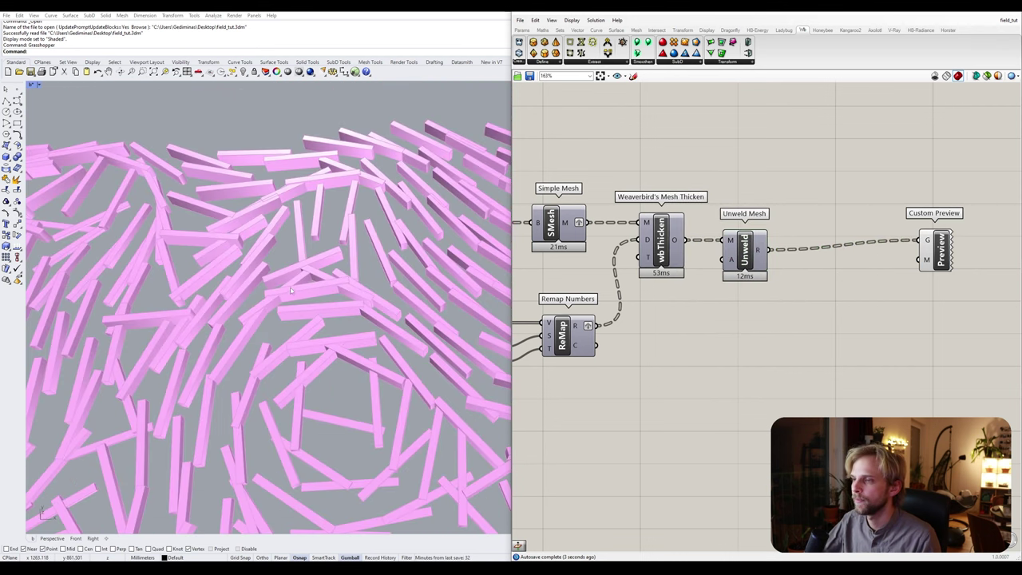
pyautogui.moveTo(279, 284); pyautogui.dragTo(341, 346, button='right')
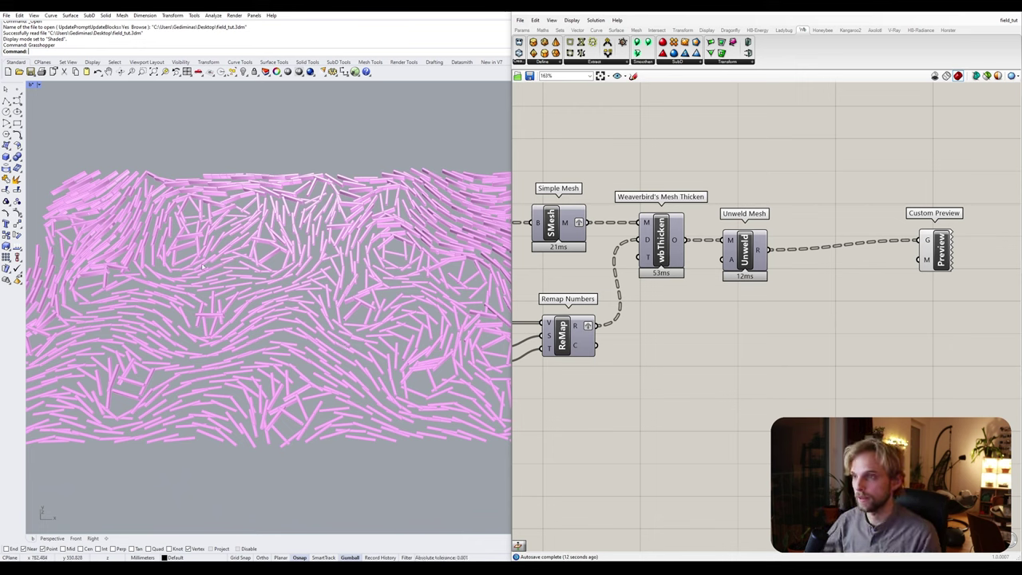
# - Set the Rhino perspective viewport's display mode to Arctic
pyautogui.click(33, 84)
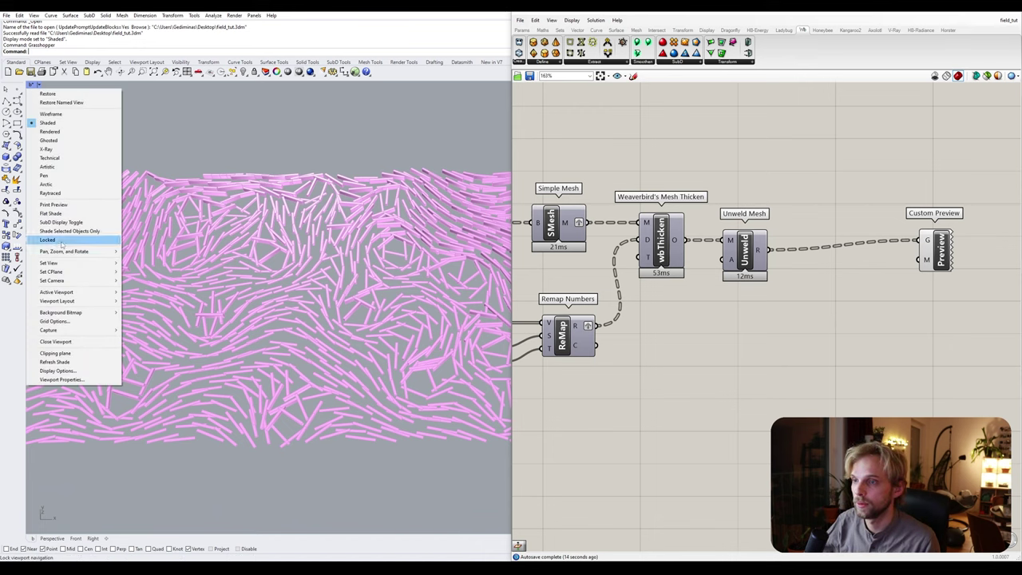
pyautogui.click(56, 185)
pyautogui.moveTo(285, 333); pyautogui.dragTo(294, 334, button='right')
# - Disable the Custom Preview component at the end of the purple group
pyautogui.scroll(-6, 810, 154)
pyautogui.moveTo(811, 134); pyautogui.dragTo(689, 345, button='right')
pyautogui.scroll(4, 707, 249)
pyautogui.click(657, 296)
pyautogui.middleClick(657, 296)
pyautogui.click(695, 296)
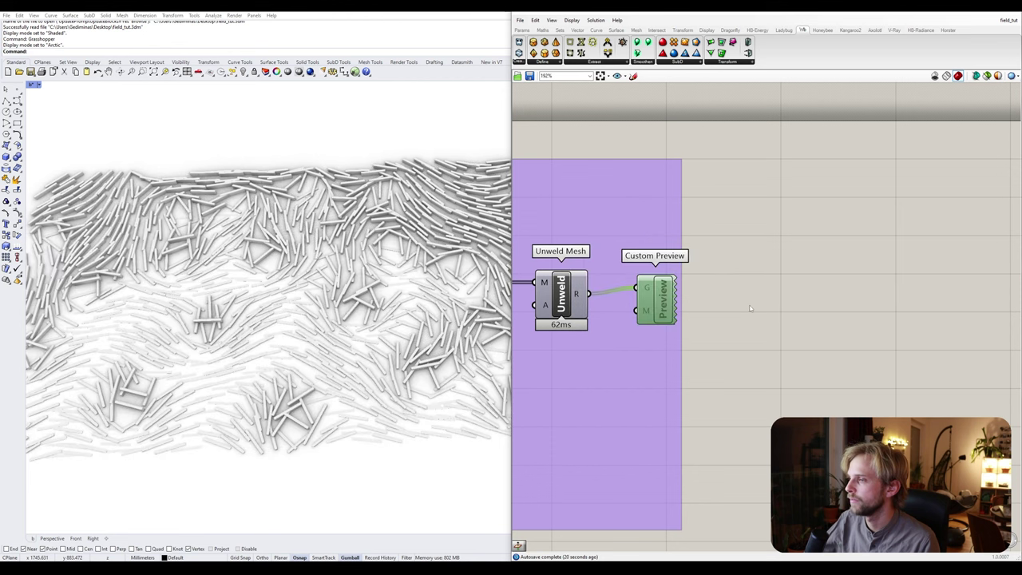
# - Inspect the whole strip field, and lower the Degrees slider that feeds the Radians component
pyautogui.scroll(-2, 683, 304)
pyautogui.scroll(-2, 780, 166)
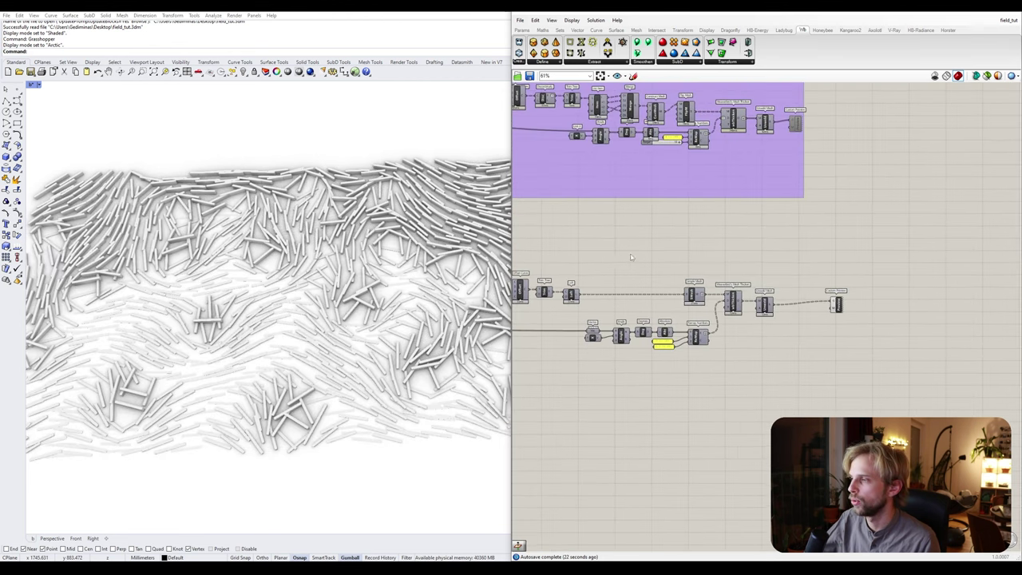
pyautogui.moveTo(638, 249); pyautogui.dragTo(691, 229, button='right')
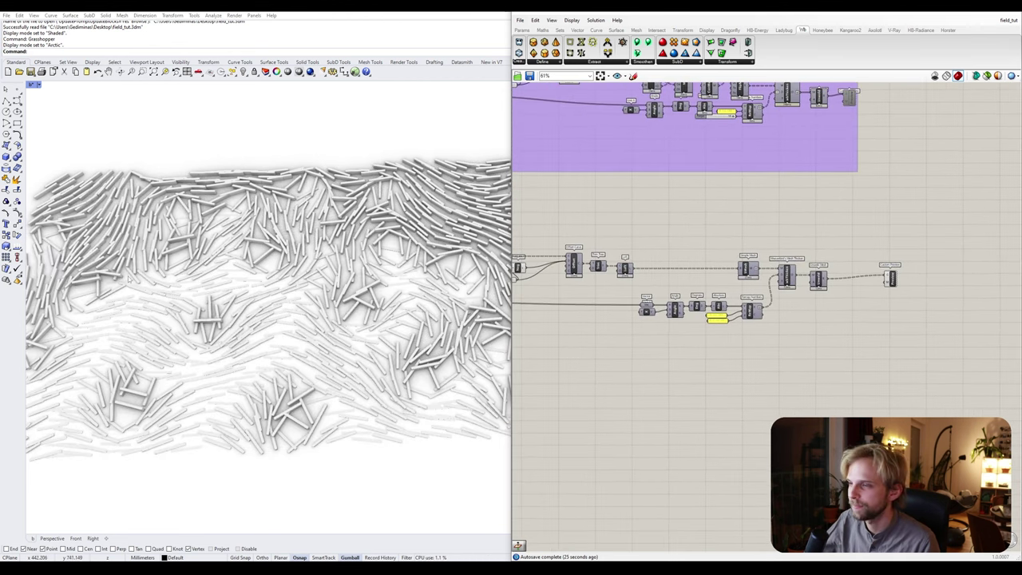
pyautogui.moveTo(327, 276)
pyautogui.mouseDown(button='right')
pyautogui.moveTo(318, 204)
pyautogui.moveTo(328, 239)
pyautogui.moveTo(322, 276)
pyautogui.mouseUp(button='right')
pyautogui.scroll(-5, 316, 200)
pyautogui.scroll(2, 321, 264)
pyautogui.scroll(-3, 907, 224)
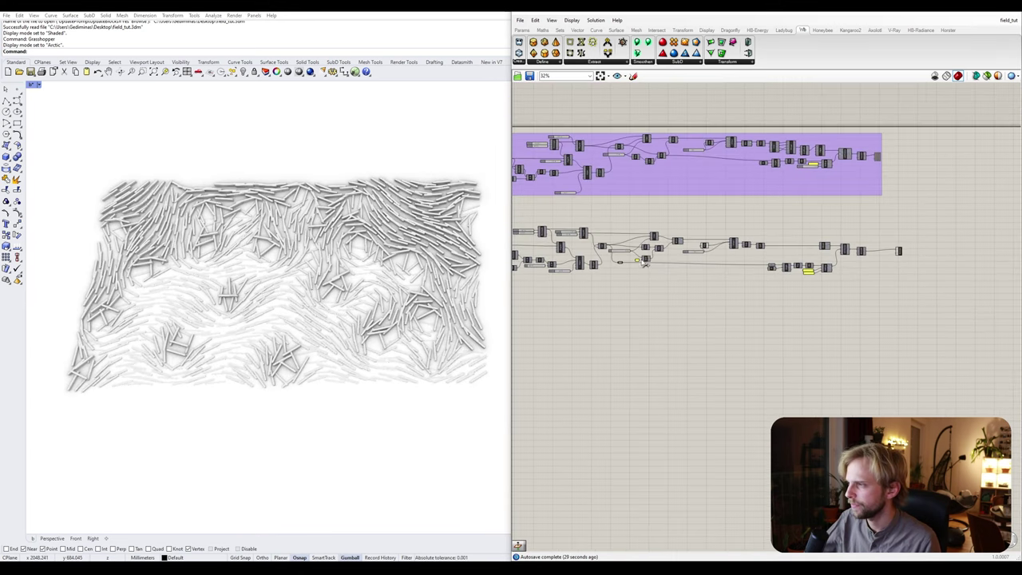
pyautogui.moveTo(547, 253); pyautogui.dragTo(682, 258, button='right')
pyautogui.scroll(3, 683, 257)
pyautogui.scroll(8, 683, 257)
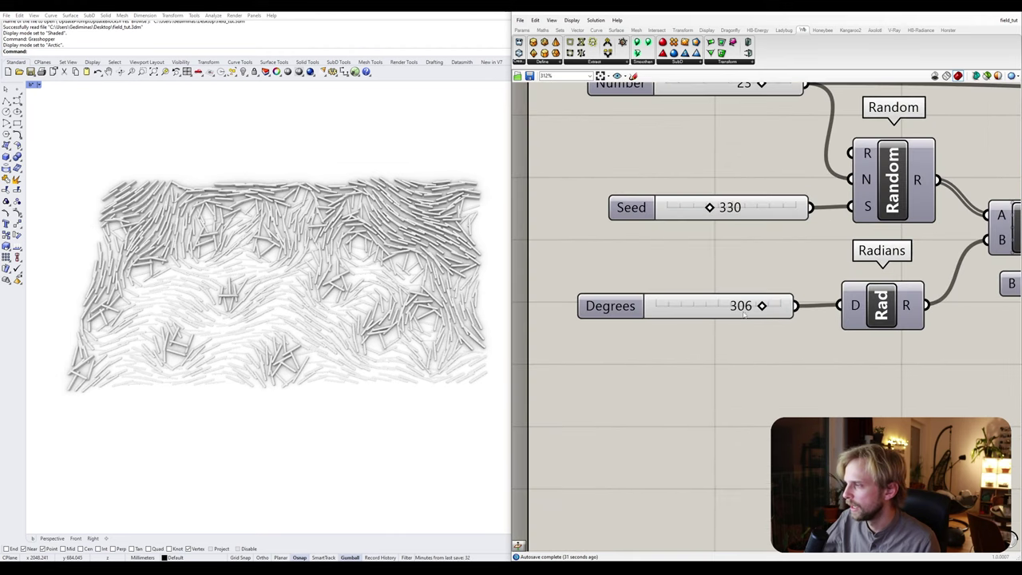
pyautogui.moveTo(763, 310); pyautogui.dragTo(648, 330)
# - Move the Count slider of the upper Populate 2D away from its Seed slider to free space for a replacement
pyautogui.scroll(-10, 652, 319)
pyautogui.scroll(4, 572, 269)
pyautogui.moveTo(725, 261); pyautogui.dragTo(707, 290, button='right')
pyautogui.scroll(3, 707, 289)
pyautogui.scroll(2, 706, 294)
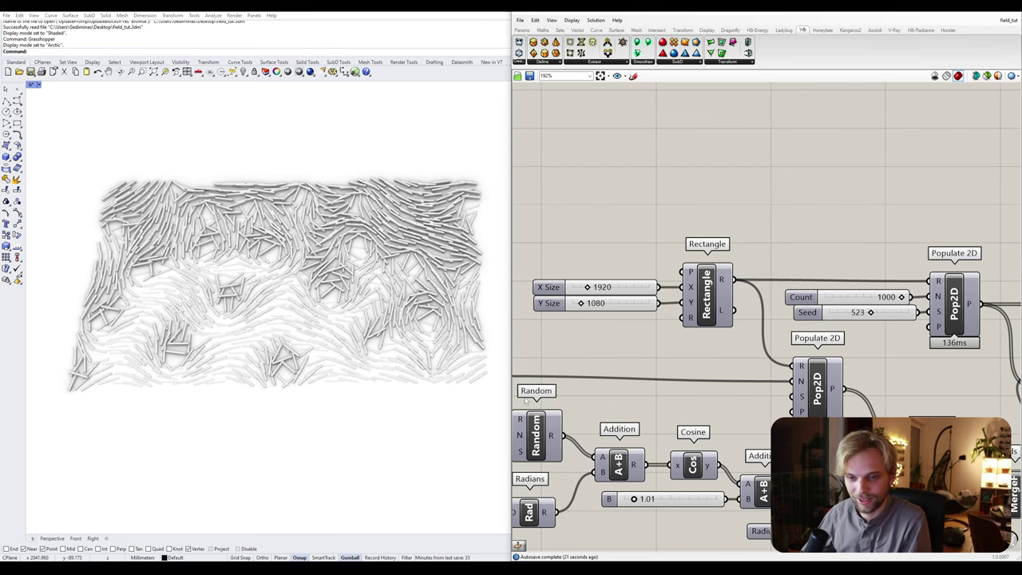
pyautogui.moveTo(609, 366); pyautogui.dragTo(552, 279, button='right')
pyautogui.scroll(2, 794, 207)
pyautogui.moveTo(793, 208); pyautogui.dragTo(765, 135)
pyautogui.moveTo(765, 138); pyautogui.dragTo(726, 309, button='right')
# - Add a number slider with the value 5000 and connect it to the N input of the upper Populate 2D
pyautogui.doubleClick(700, 240)
pyautogui.write('9')
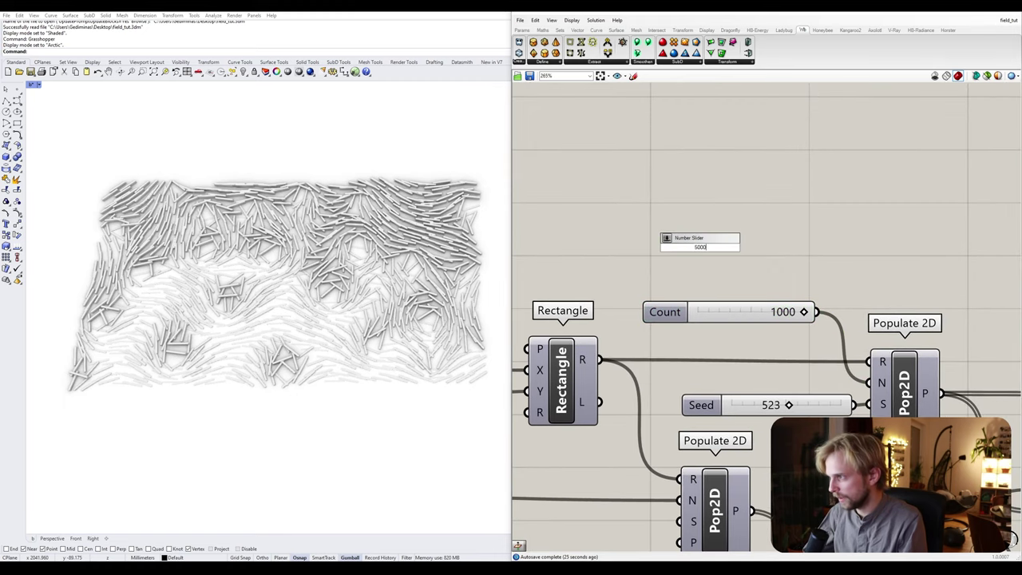
pyautogui.press('Return')
pyautogui.moveTo(788, 247); pyautogui.dragTo(859, 383)
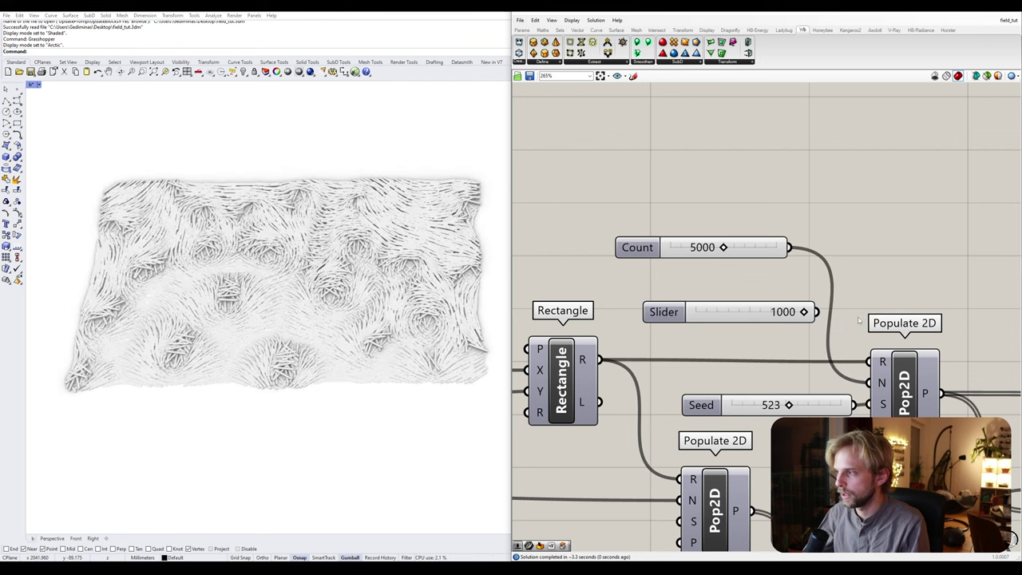
# - Delete the disconnected 1000 slider, place the 5000 Count slider above the Seed slider, and inspect the denser strips
pyautogui.click(756, 312)
pyautogui.press('Delete')
pyautogui.moveTo(638, 247); pyautogui.dragTo(688, 377)
pyautogui.scroll(6, 302, 273)
pyautogui.keyDown('shift'); pyautogui.moveTo(302, 273); pyautogui.dragTo(375, 327, button='right'); pyautogui.keyUp('shift')
pyautogui.scroll(-7, 335, 313)
pyautogui.scroll(2, 351, 297)
pyautogui.scroll(2, 320, 296)
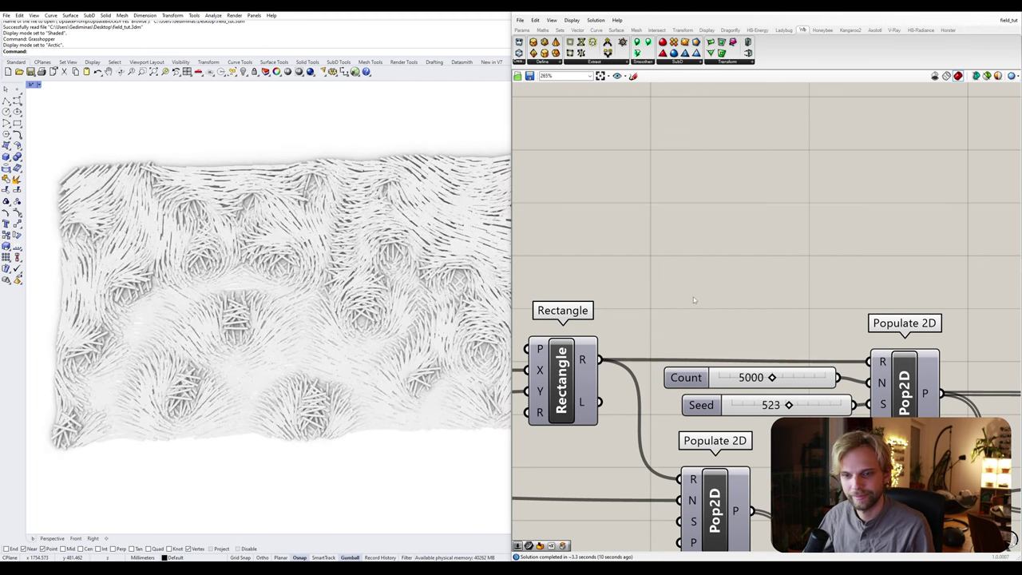
# - Set the A slider feeding Line SDL's length and the Division to 20, and inspect the shortened strips
pyautogui.scroll(-5, 693, 297)
pyautogui.moveTo(938, 390); pyautogui.dragTo(737, 297, button='right')
pyautogui.scroll(3, 846, 289)
pyautogui.scroll(2, 715, 292)
pyautogui.doubleClick(675, 287)
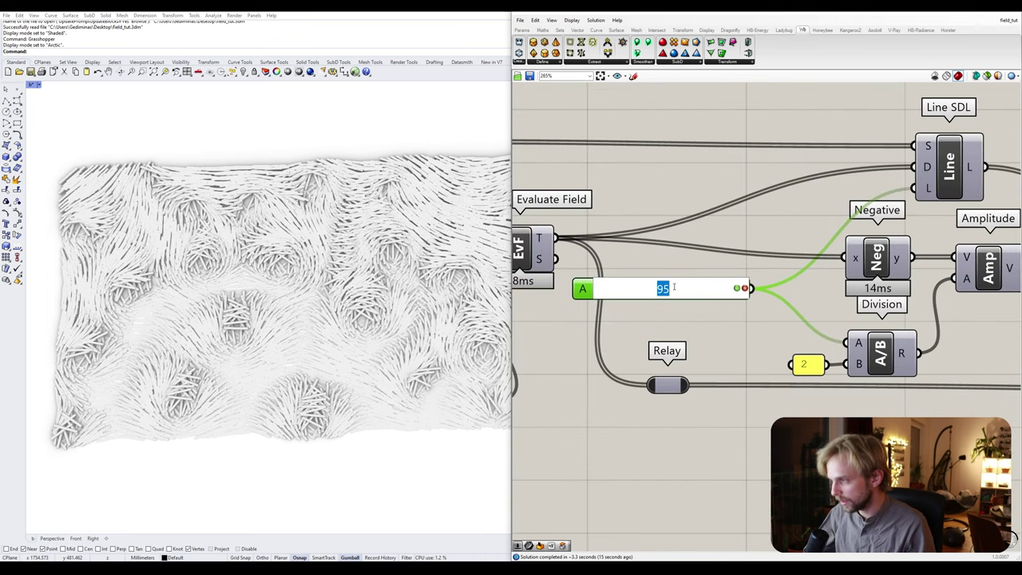
pyautogui.write('20')
pyautogui.press('Return')
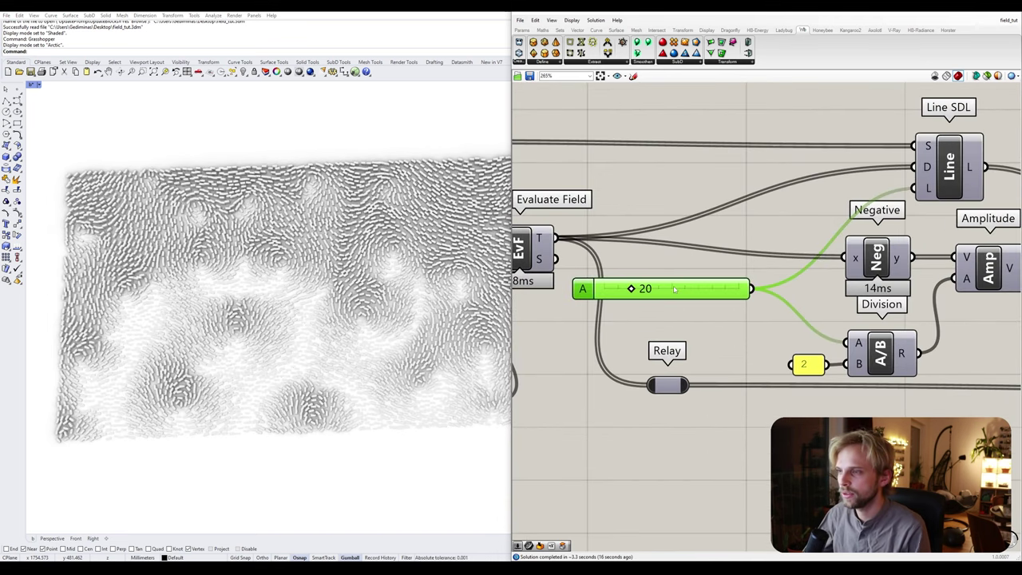
pyautogui.scroll(3, 289, 228)
pyautogui.scroll(3, 277, 275)
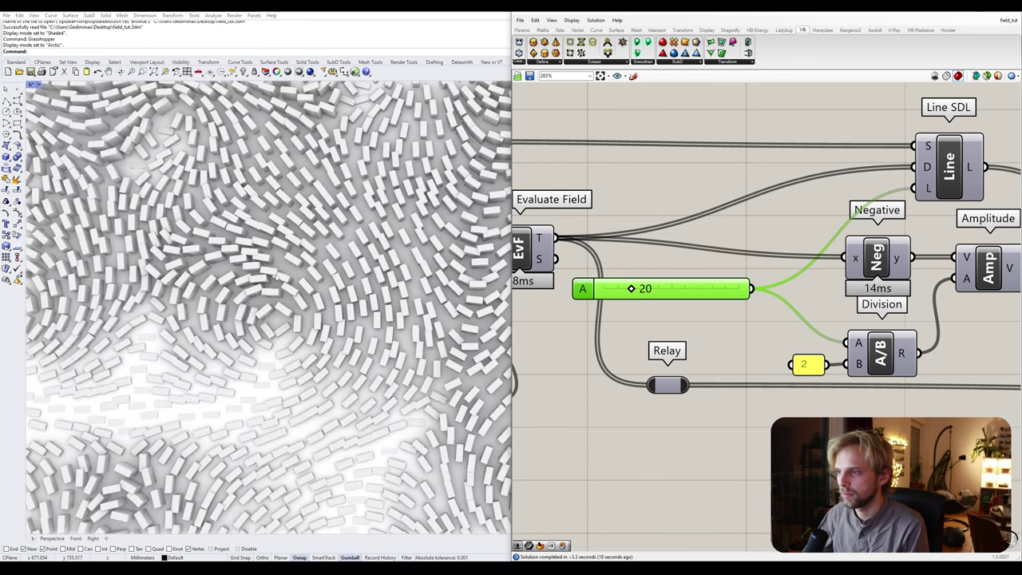
# - Set the A slider for the strip length to 80 and inspect the strips in the Rhino viewport
pyautogui.doubleClick(652, 290)
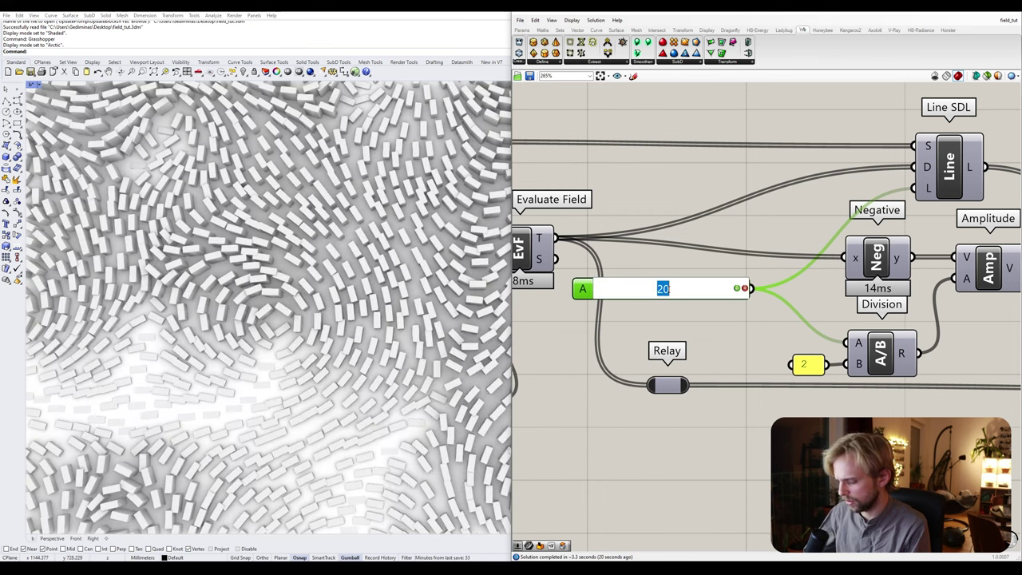
pyautogui.write('80')
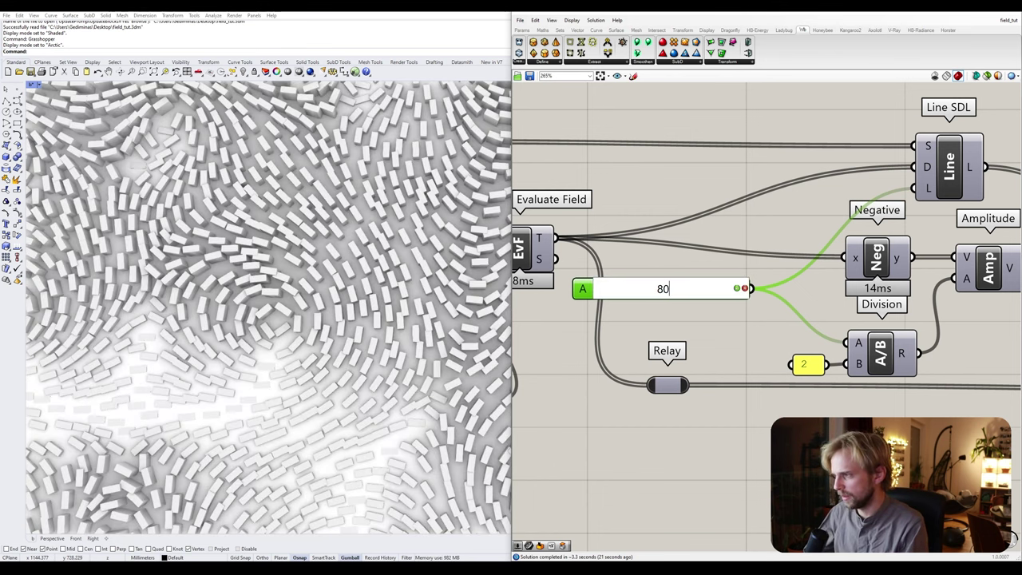
pyautogui.press('Return')
pyautogui.scroll(-10, 231, 307)
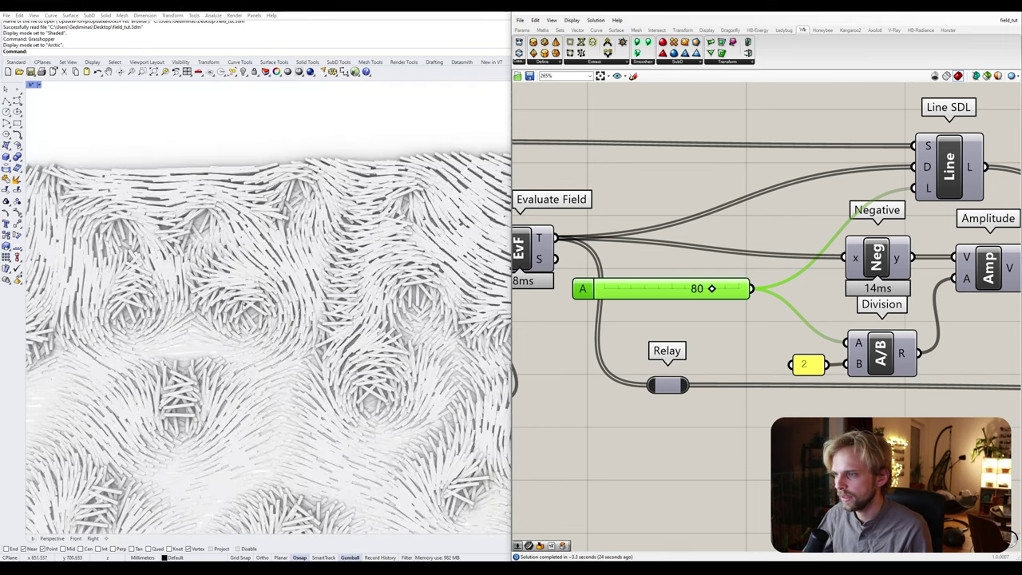
pyautogui.moveTo(232, 307); pyautogui.dragTo(314, 353, button='right')
pyautogui.scroll(6, 314, 353)
pyautogui.scroll(-5, 807, 348)
# - Set the Value slider feeding Negative and Offset Curve's distance to 1
pyautogui.moveTo(840, 369); pyautogui.dragTo(674, 340, button='right')
pyautogui.scroll(4, 831, 278)
pyautogui.moveTo(837, 318); pyautogui.dragTo(756, 304, button='right')
pyautogui.scroll(1, 755, 304)
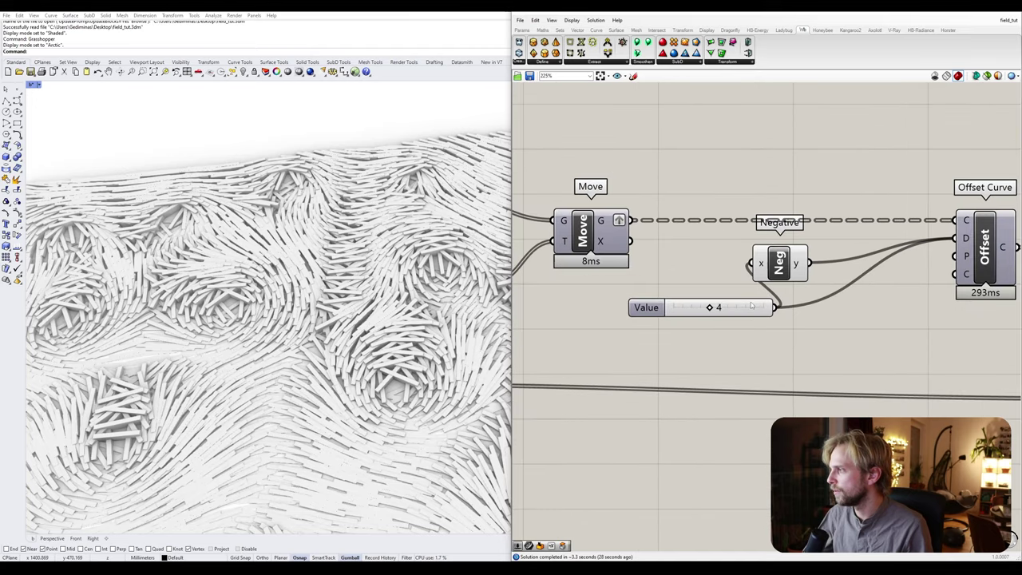
pyautogui.doubleClick(741, 312)
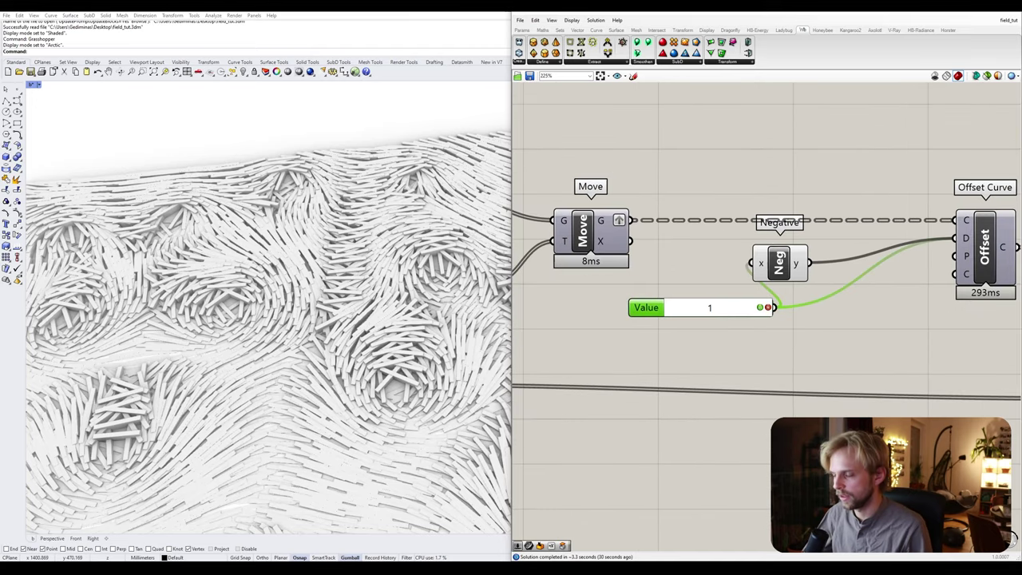
pyautogui.press('Return')
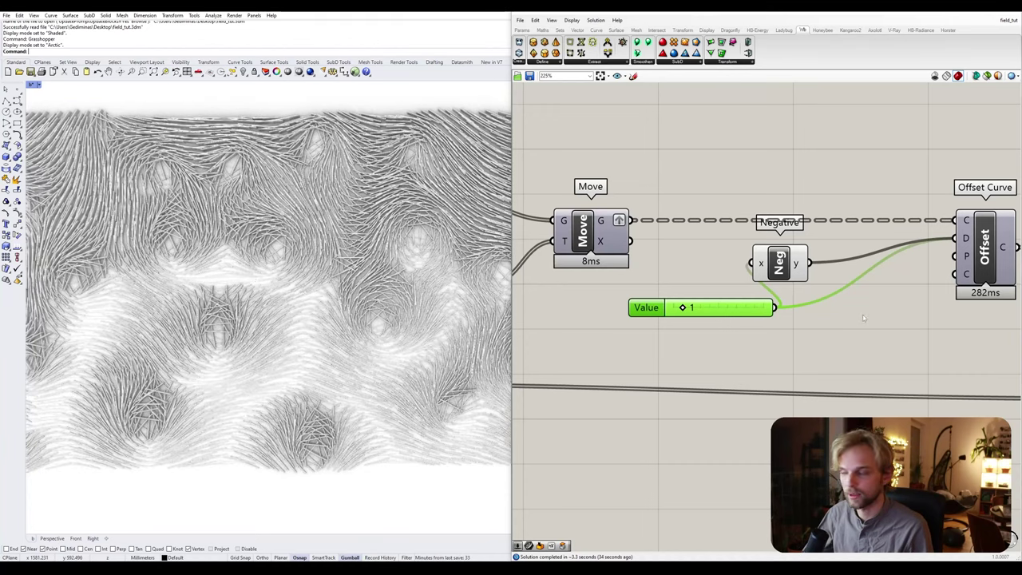
# - Set the offset distance's Value slider to 10
pyautogui.doubleClick(715, 307)
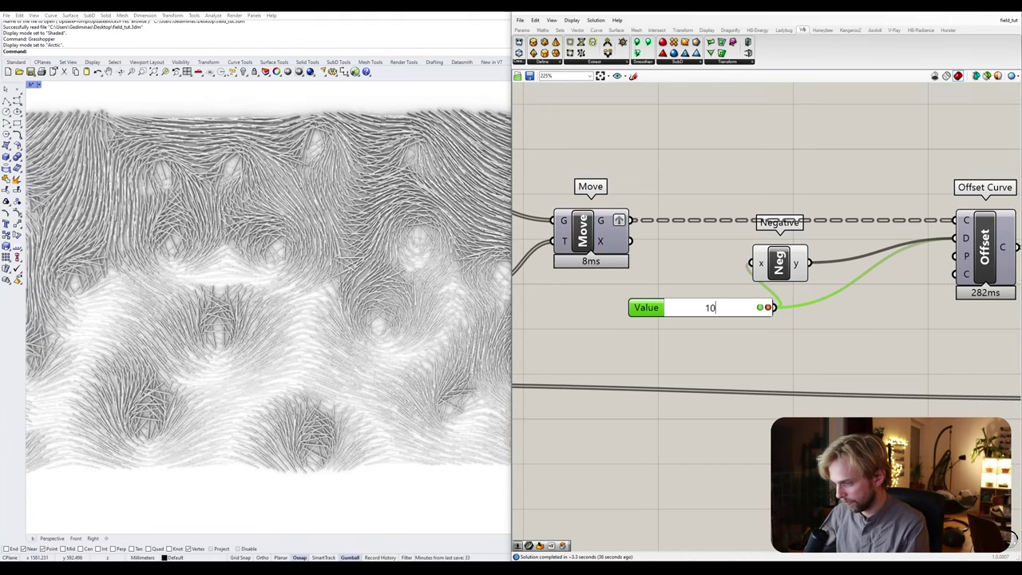
pyautogui.write('10')
pyautogui.press('Return')
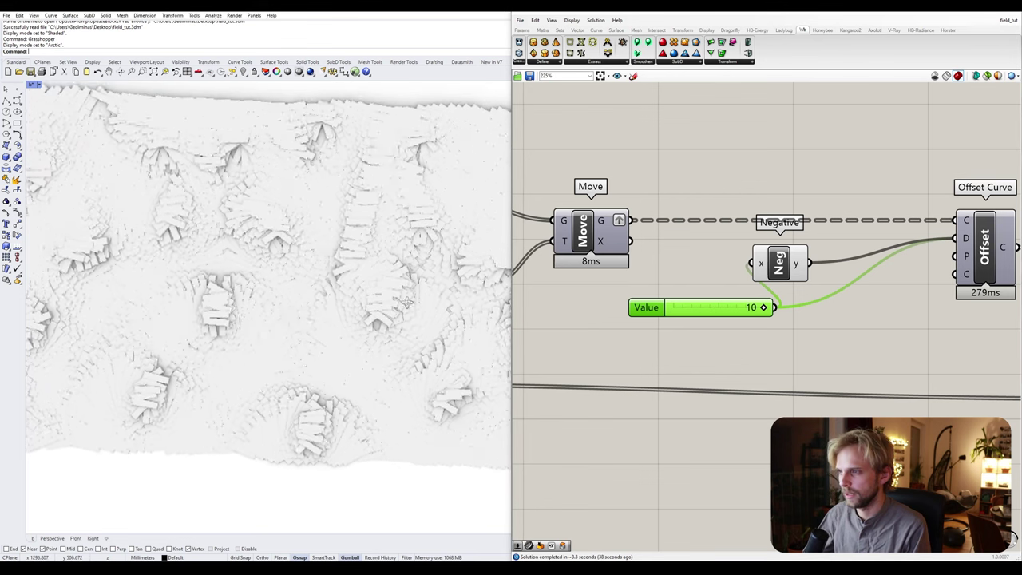
# - Set the Value slider for Offset Curve's distance to 4 and review the complete definition and strip field
pyautogui.doubleClick(716, 307)
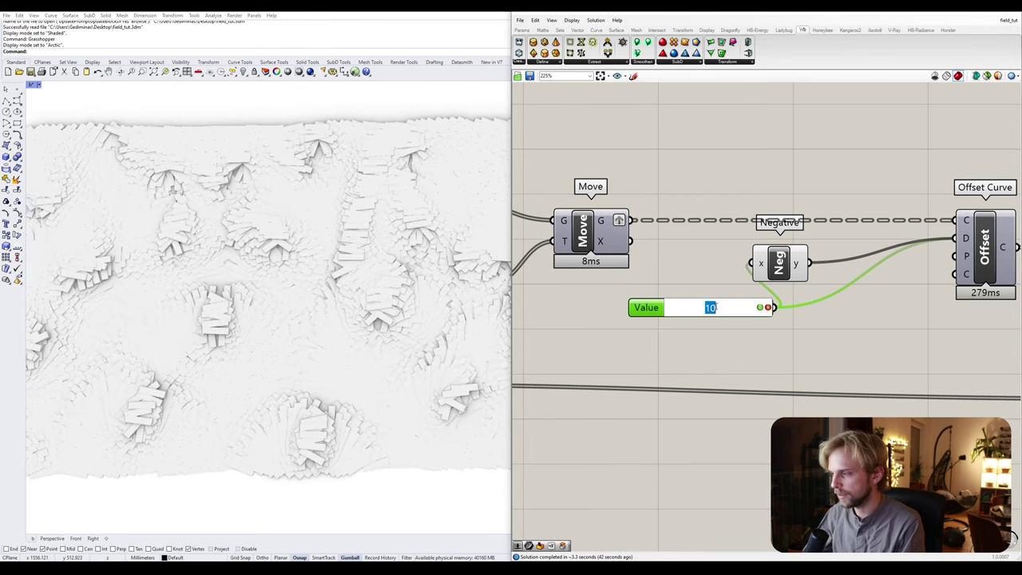
pyautogui.press('Return')
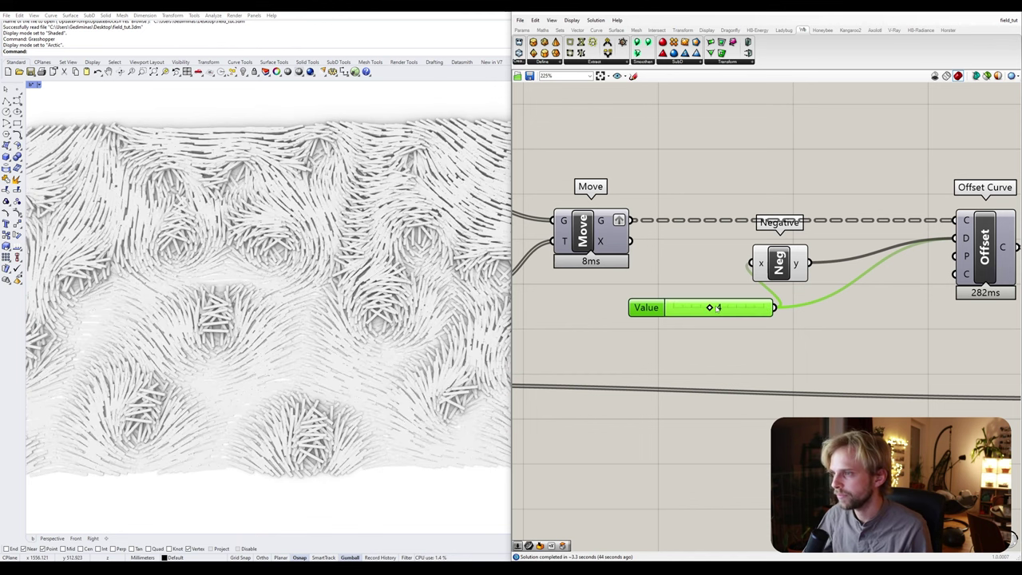
pyautogui.scroll(-5, 719, 300)
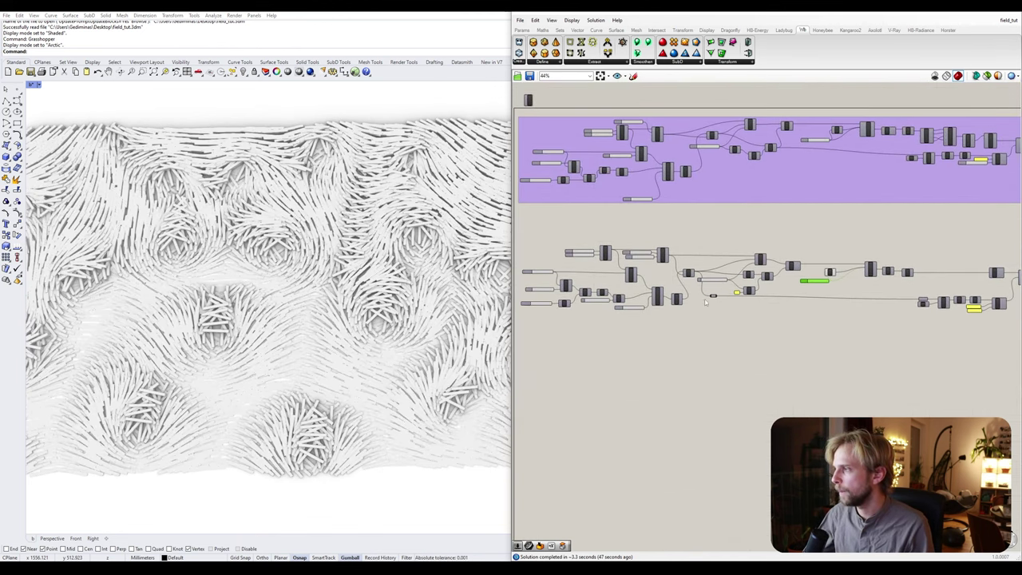
pyautogui.scroll(-3, 719, 299)
pyautogui.moveTo(992, 356); pyautogui.dragTo(616, 251)
pyautogui.click(621, 261)
pyautogui.scroll(3, 615, 268)
pyautogui.scroll(-7, 351, 263)
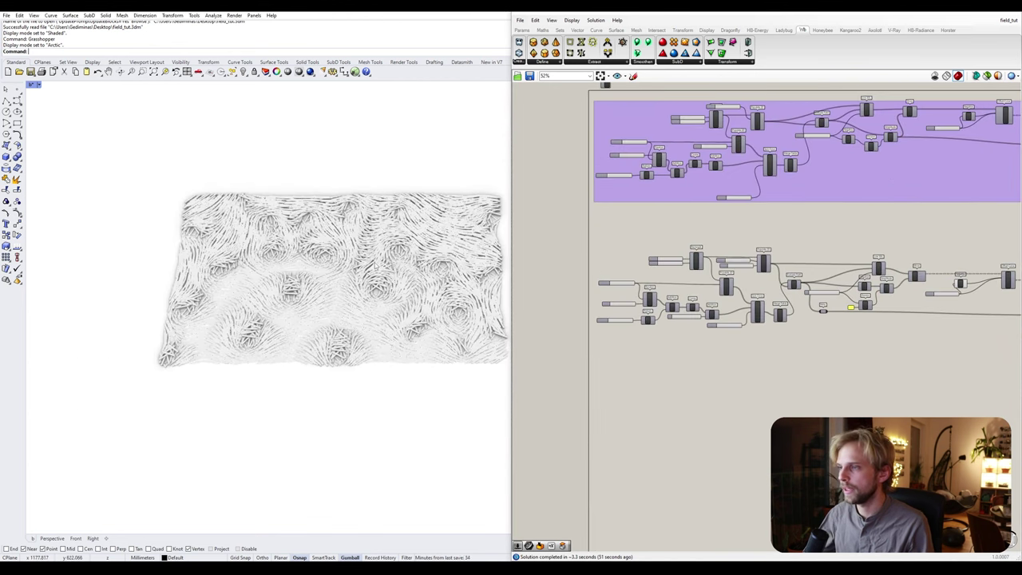
# - Widen the Rhino window area against the Grasshopper canvas and examine the strip pattern up close
pyautogui.moveTo(348, 264); pyautogui.dragTo(334, 255, button='right')
pyautogui.scroll(4, 334, 254)
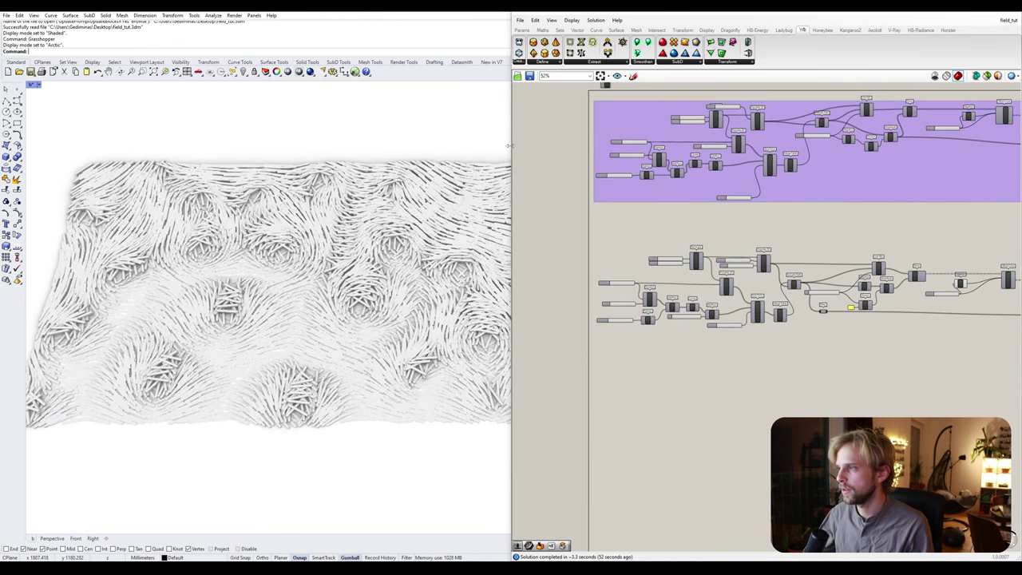
pyautogui.moveTo(510, 145); pyautogui.dragTo(648, 158)
pyautogui.keyDown('shift'); pyautogui.moveTo(289, 288); pyautogui.dragTo(368, 281, button='right'); pyautogui.keyUp('shift')
pyautogui.scroll(7, 336, 274)
pyautogui.scroll(-2, 379, 316)
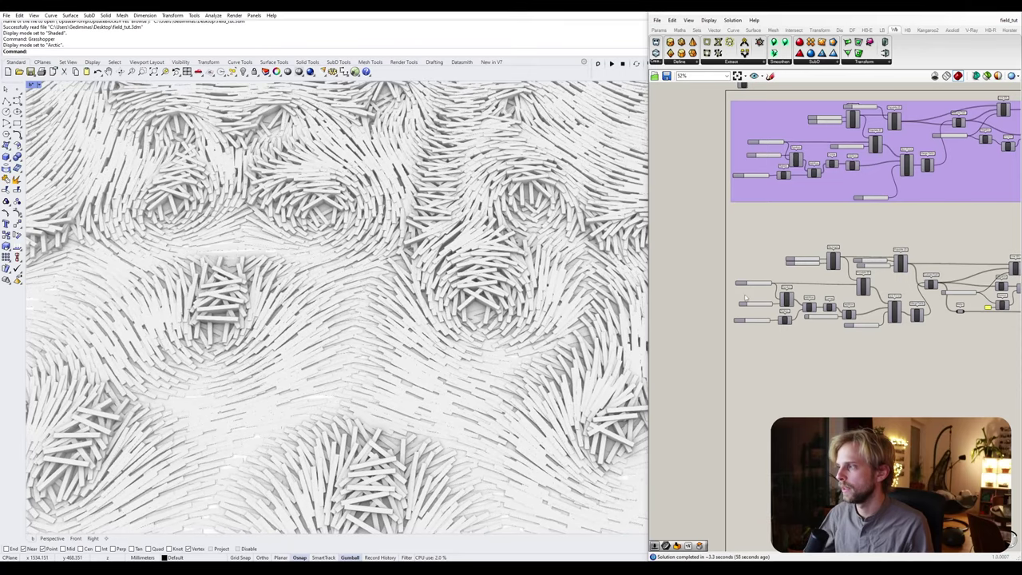
# - Enlarge the Rhino view to inspect more of the strip field, and give the space back to the Grasshopper canvas
pyautogui.moveTo(648, 224); pyautogui.dragTo(907, 233)
pyautogui.keyDown('shift'); pyautogui.moveTo(545, 261); pyautogui.dragTo(624, 246, button='right'); pyautogui.keyUp('shift')
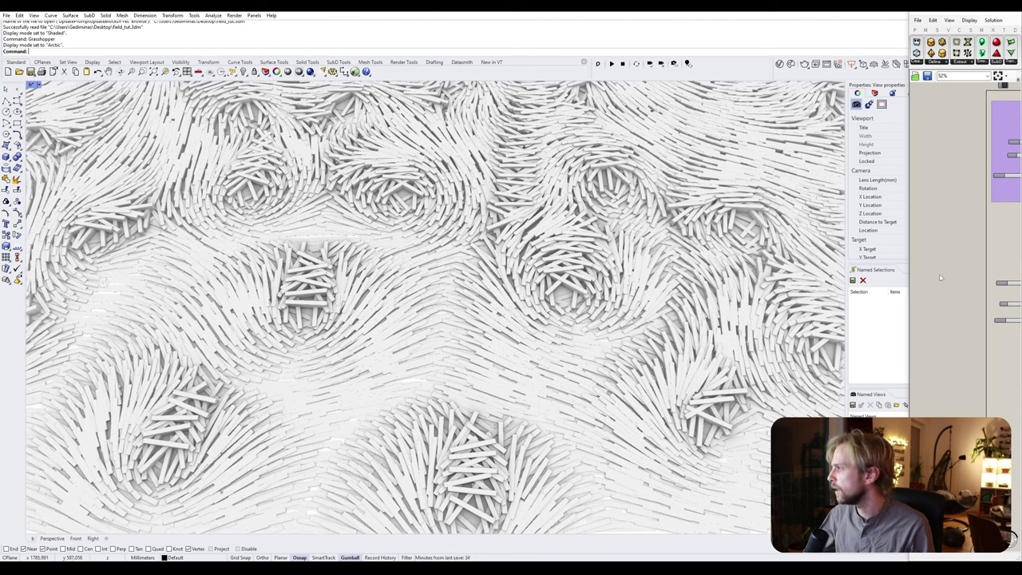
pyautogui.moveTo(906, 198); pyautogui.dragTo(412, 198)
# - Open the Degrees slider's animation settings, review the output folder, resolution and frame count, and cancel without rendering
pyautogui.scroll(5, 579, 314)
pyautogui.click(578, 313)
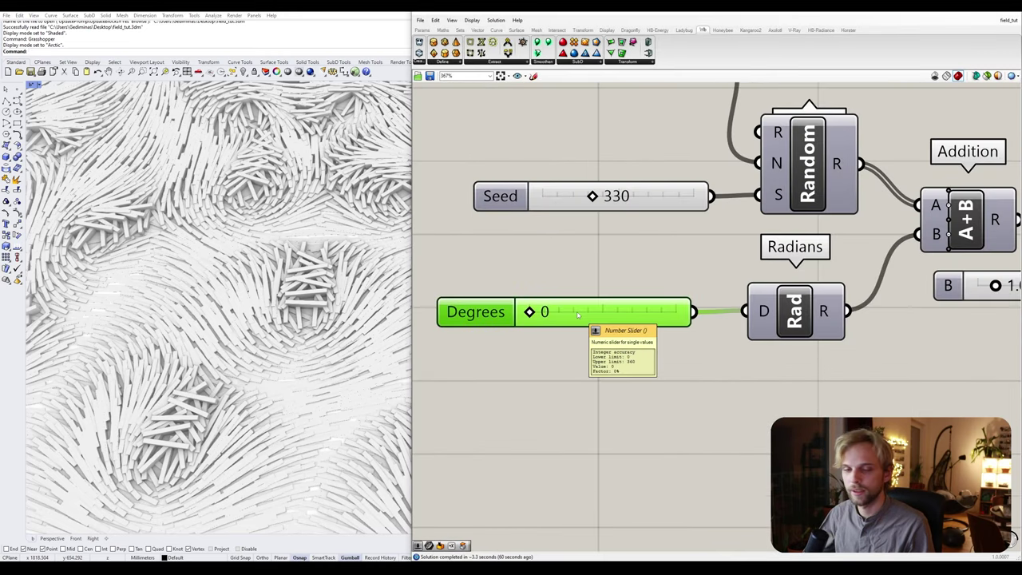
pyautogui.rightClick(578, 313)
pyautogui.click(599, 392)
pyautogui.moveTo(584, 264); pyautogui.dragTo(630, 266)
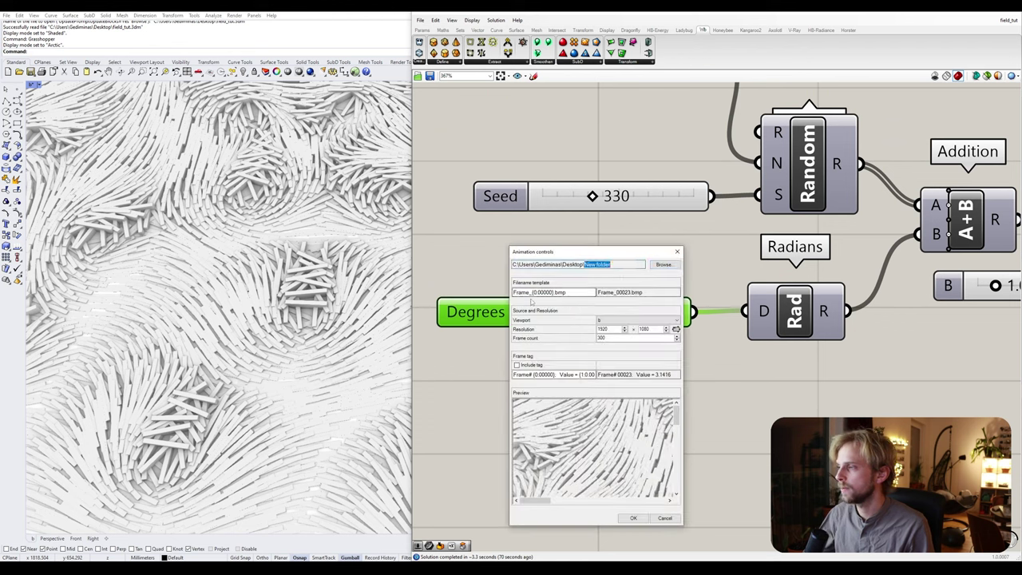
pyautogui.doubleClick(617, 329)
pyautogui.press('Tab')
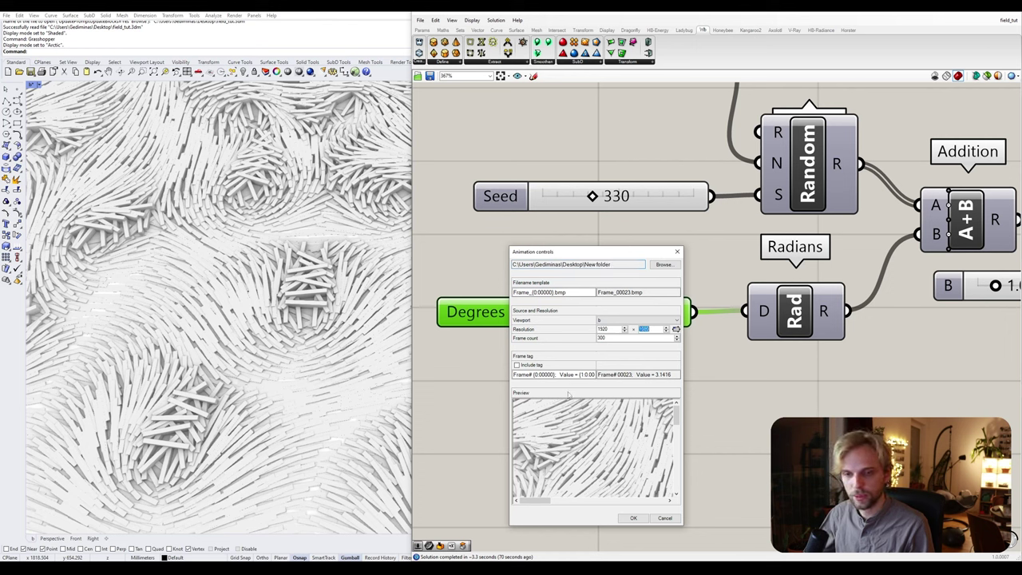
pyautogui.press('Tab')
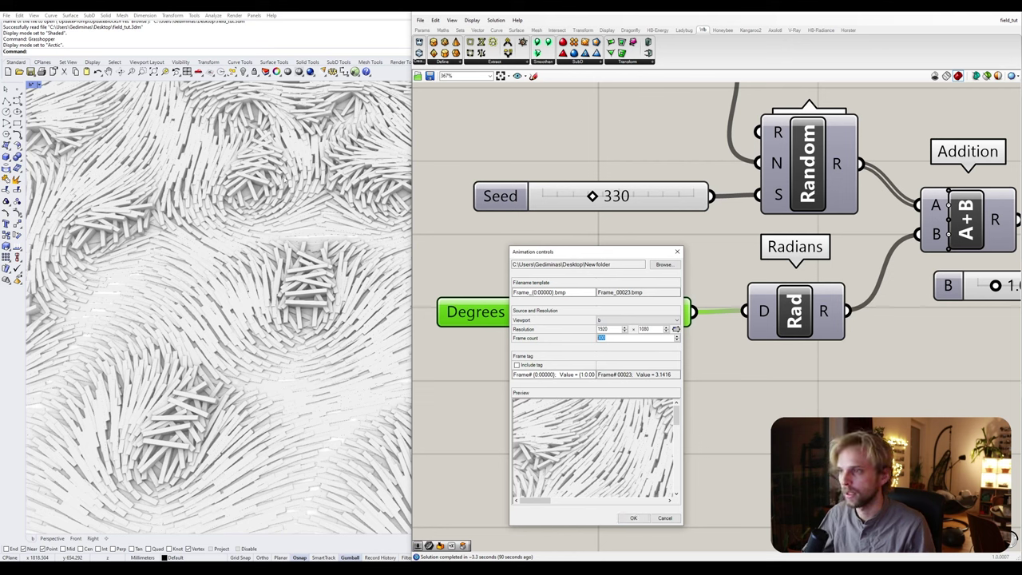
pyautogui.moveTo(599, 257); pyautogui.dragTo(577, 236)
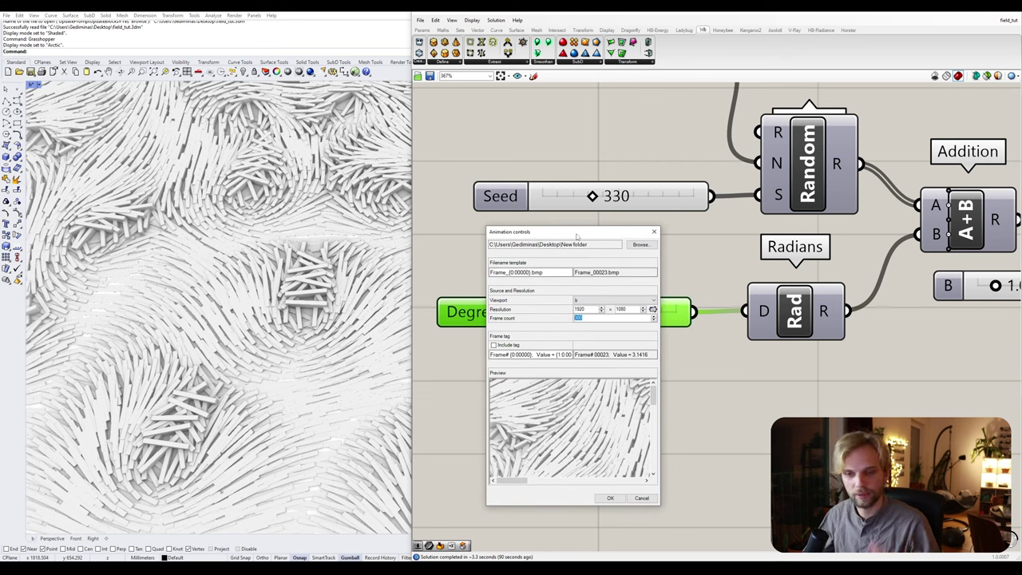
pyautogui.click(641, 497)
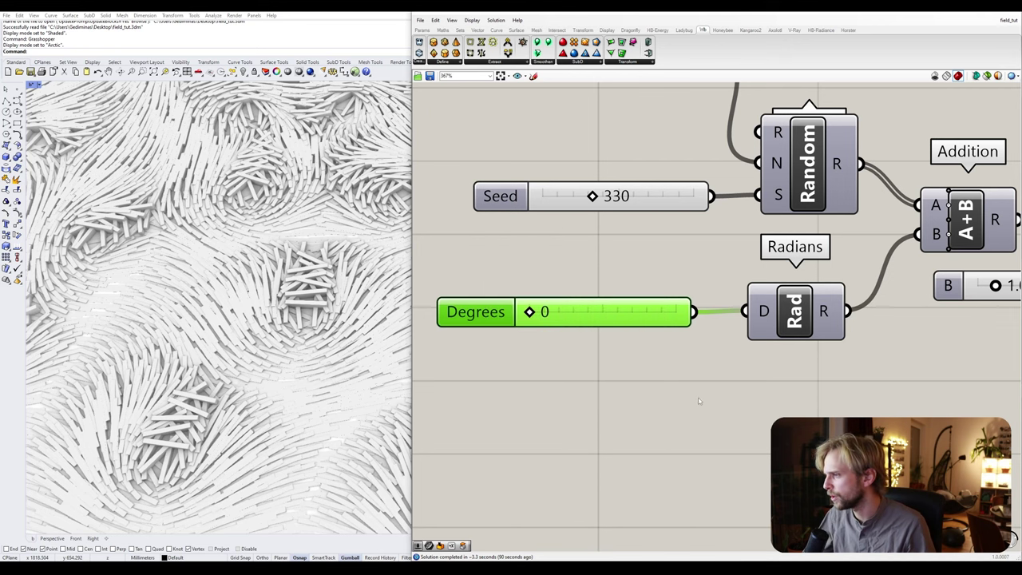
# - Group all components of the lower strip definition, including its sliders and panels
pyautogui.scroll(-12, 698, 401)
pyautogui.moveTo(791, 405); pyautogui.dragTo(658, 344, button='right')
pyautogui.scroll(-2, 658, 344)
pyautogui.moveTo(785, 345); pyautogui.dragTo(740, 336, button='right')
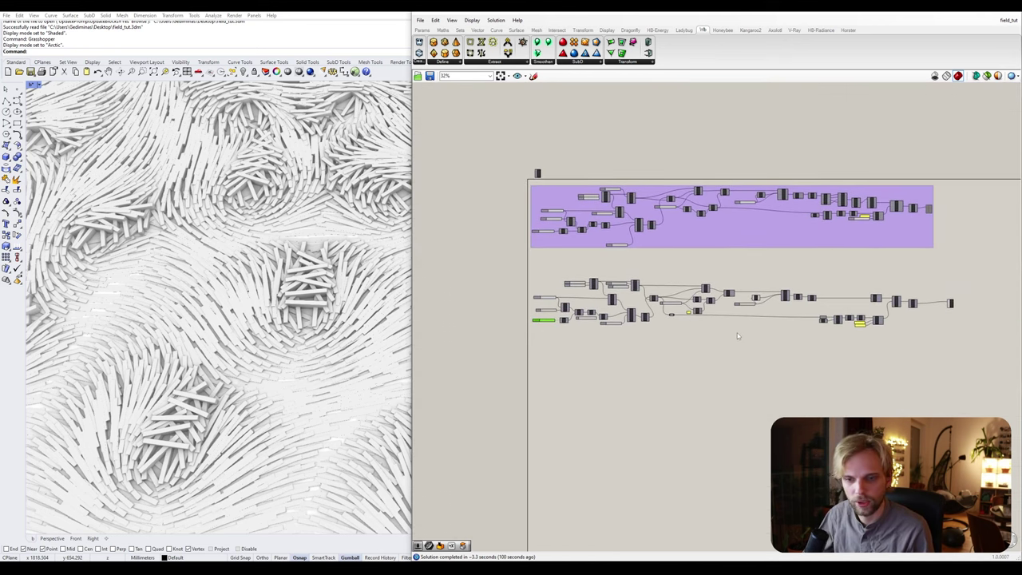
pyautogui.moveTo(980, 374); pyautogui.dragTo(472, 246)
pyautogui.middleClick(533, 276)
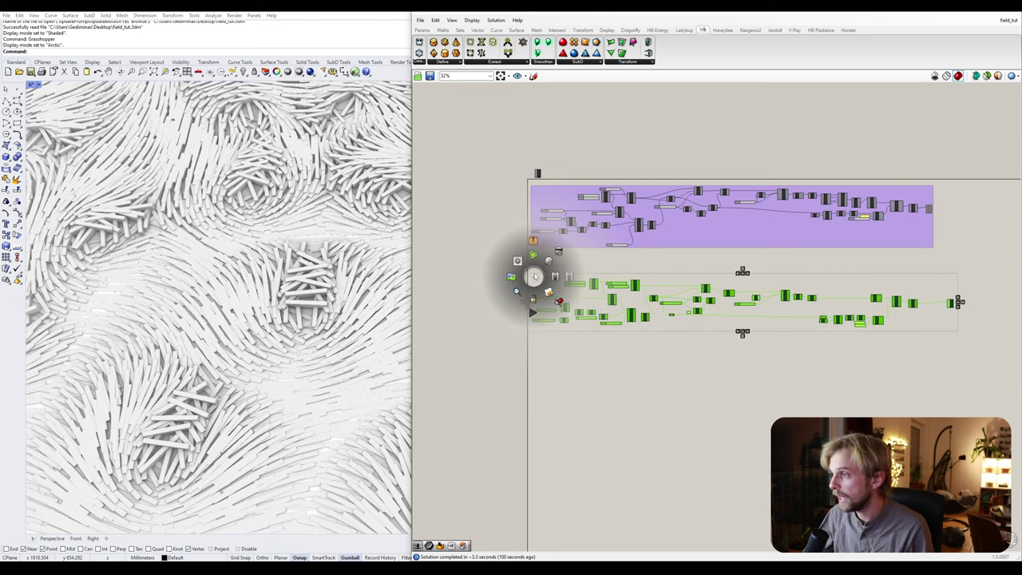
pyautogui.click(532, 254)
# - Open the component search on the empty canvas between the two grouped definitions
pyautogui.doubleClick(533, 255)
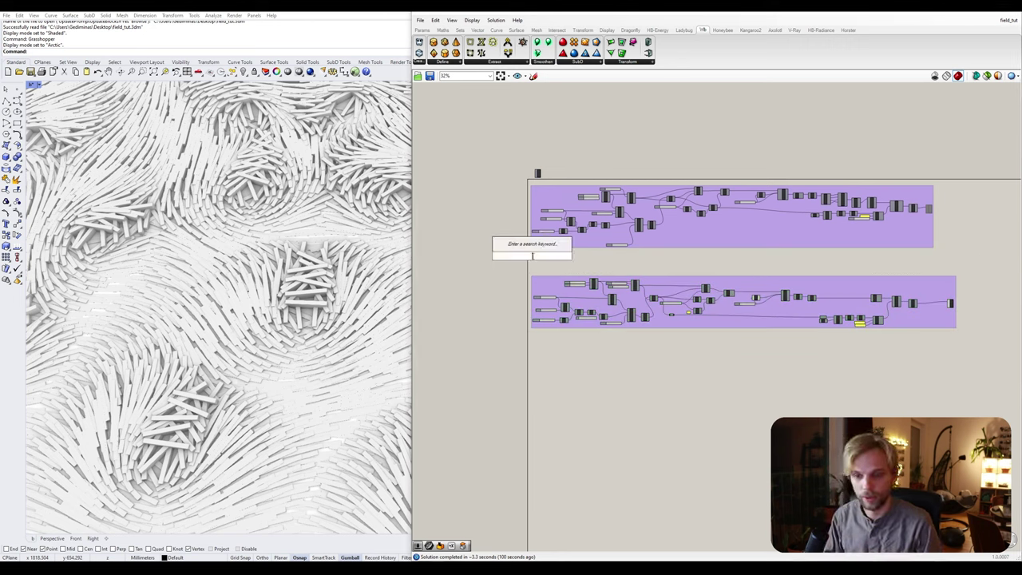